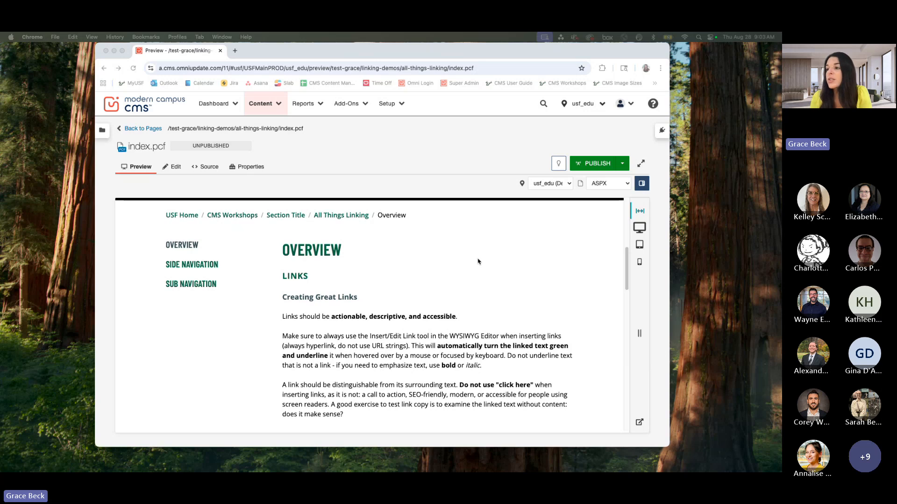
# Step: Read the Creating Great Links guidance in the preview of index.pcf
pyautogui.scroll(-2, 452, 264)
pyautogui.scroll(-1, 453, 265)
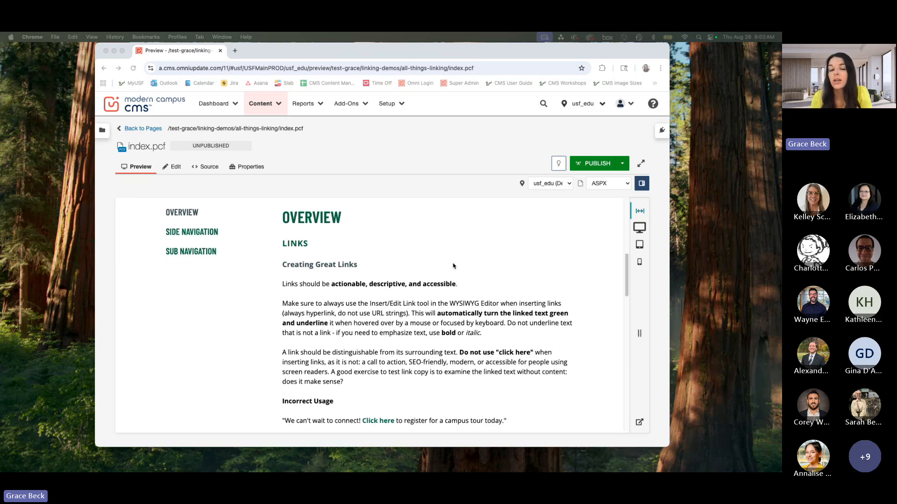
pyautogui.scroll(-4, 475, 275)
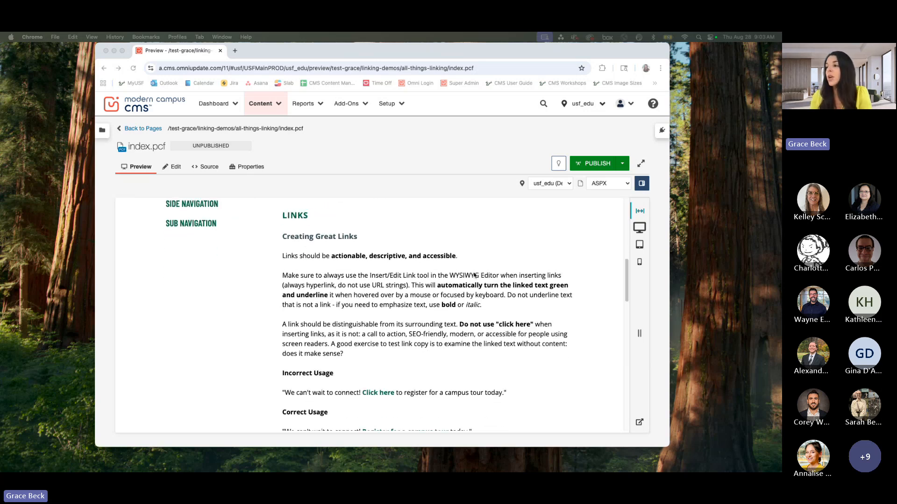
pyautogui.scroll(1, 475, 275)
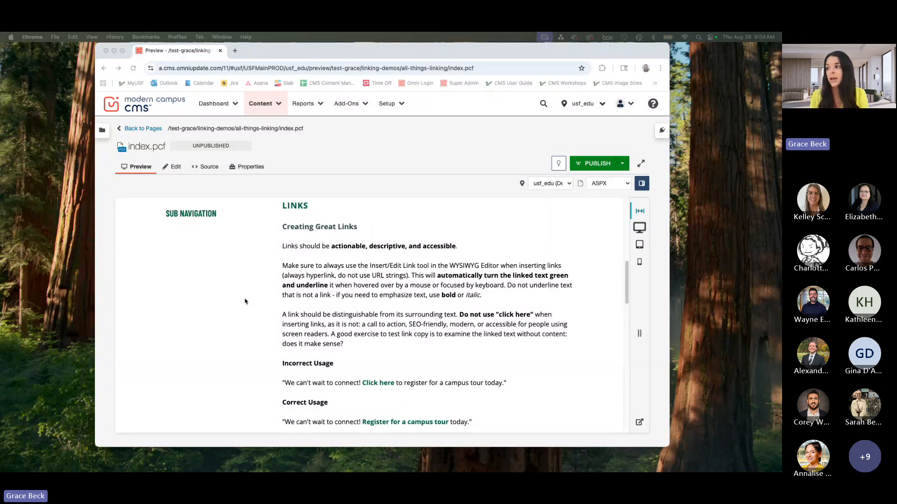
pyautogui.scroll(-1, 461, 285)
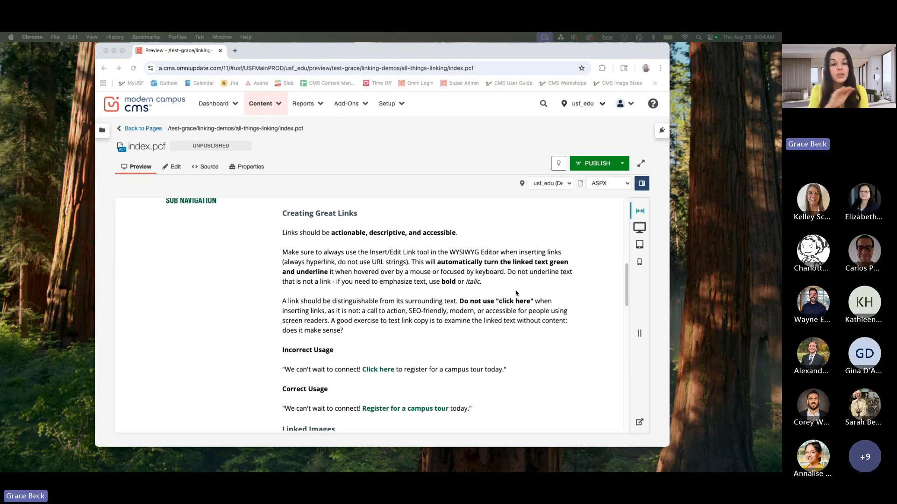
pyautogui.scroll(1, 538, 263)
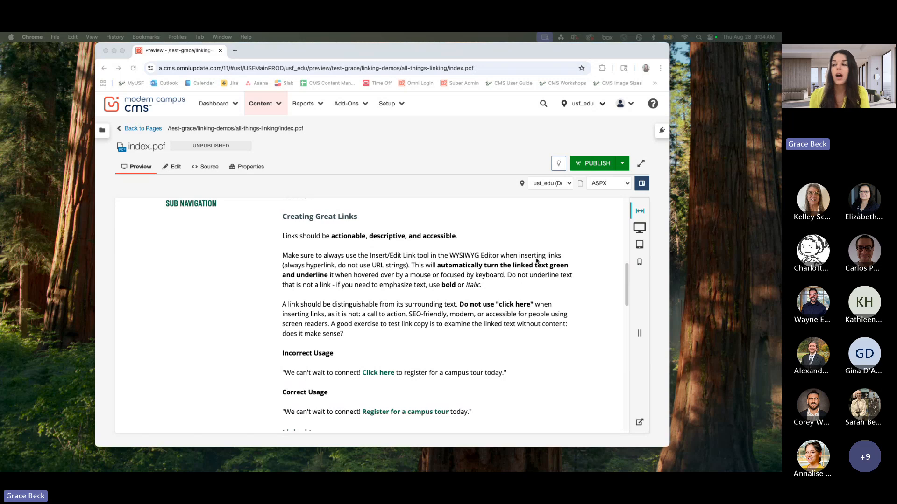
pyautogui.click(449, 286)
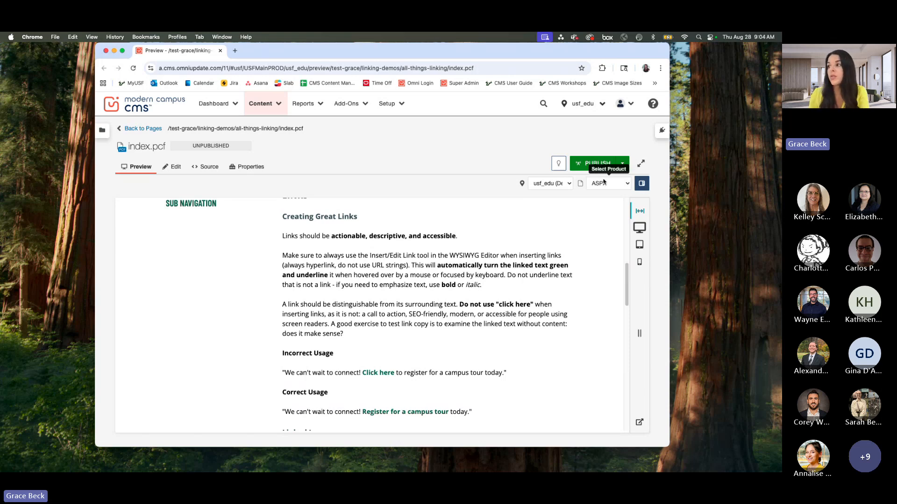
# Step: Check out index.pcf, open its main content region containing the Links section in the editor, and save the page
pyautogui.click(559, 164)
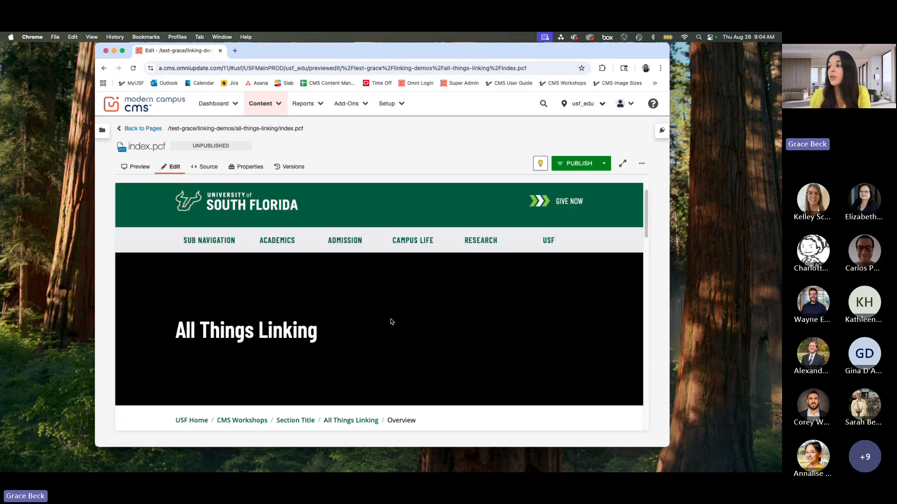
pyautogui.click(306, 295)
pyautogui.scroll(-1, 404, 314)
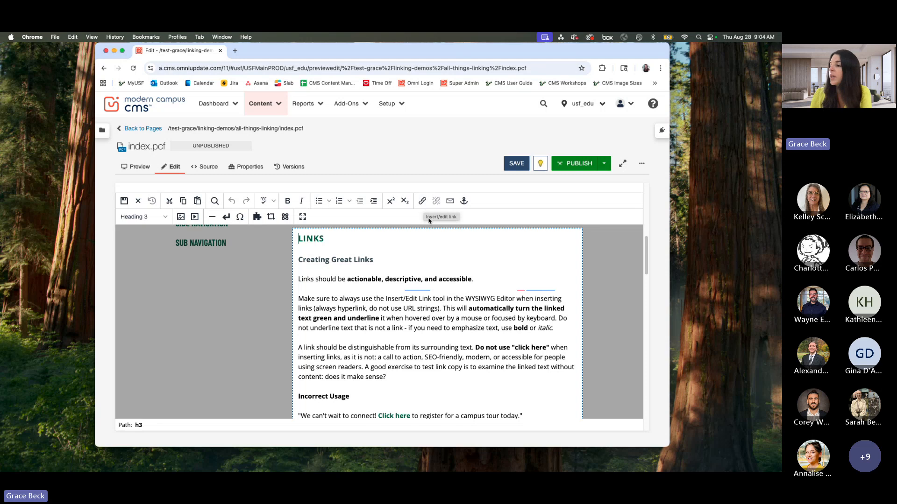
pyautogui.click(511, 164)
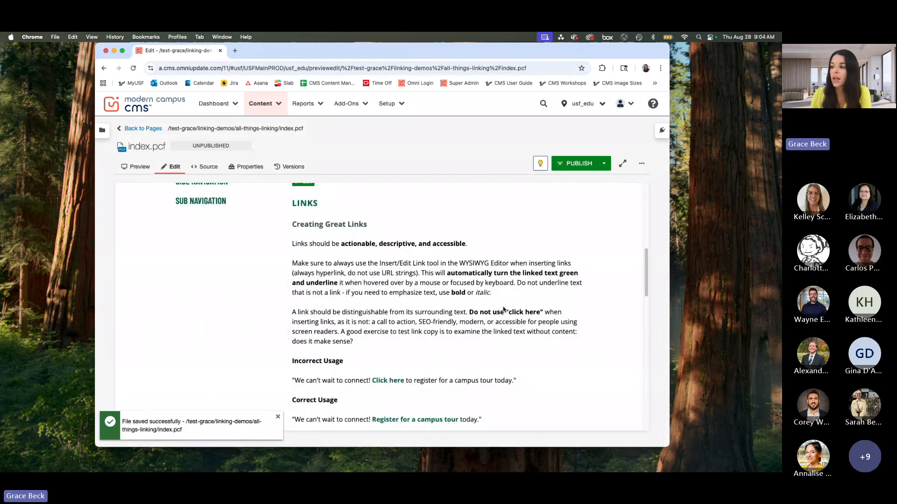
# Step: Review the rule against "click here" links and compare the incorrect and correct campus tour link examples
pyautogui.scroll(-1, 504, 309)
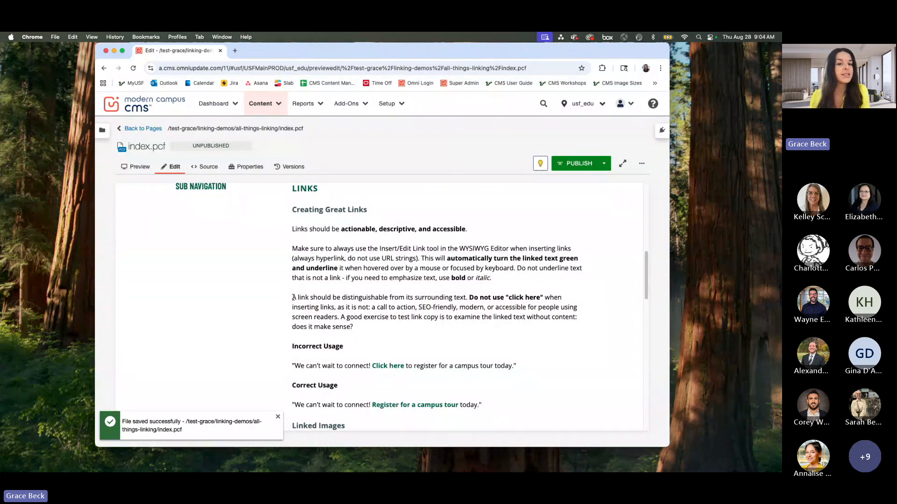
pyautogui.scroll(-1, 385, 313)
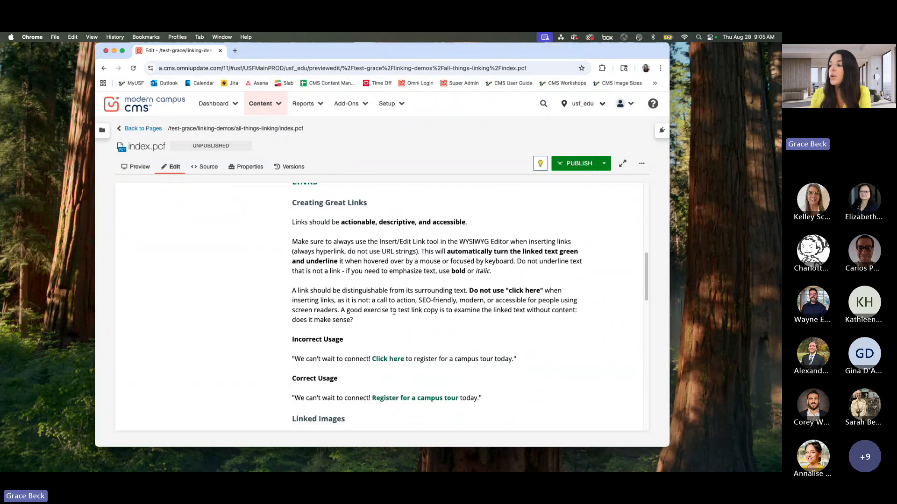
pyautogui.moveTo(508, 289); pyautogui.dragTo(539, 291)
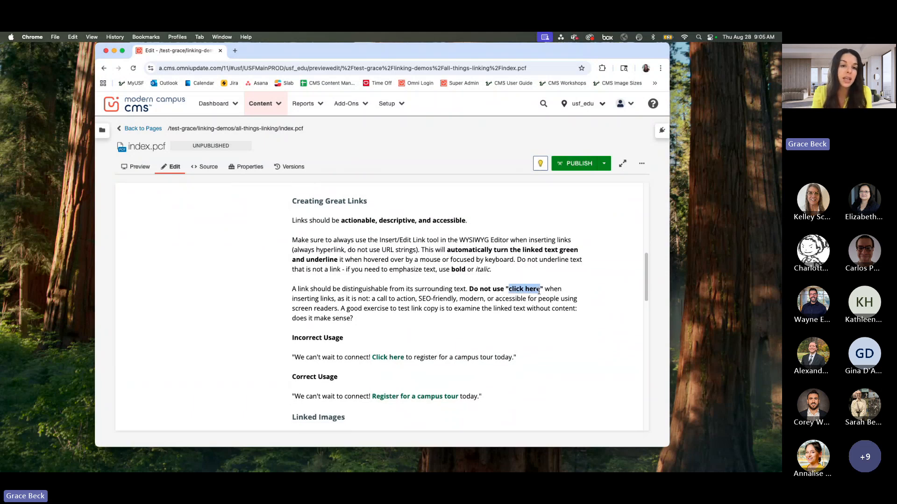
pyautogui.click(475, 299)
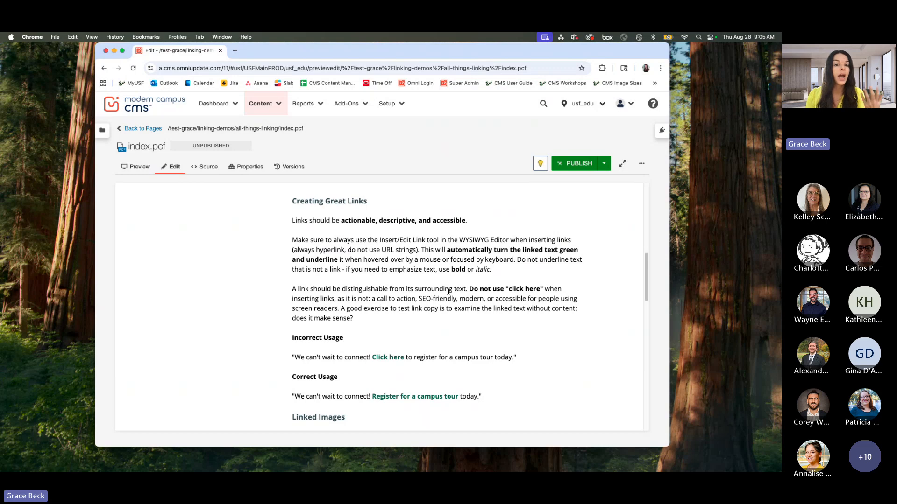
pyautogui.scroll(-2, 449, 292)
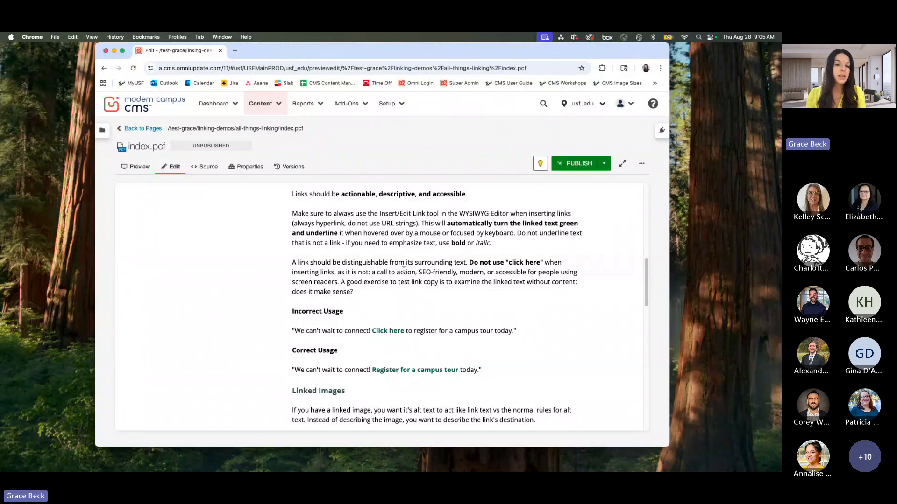
pyautogui.scroll(-5, 512, 345)
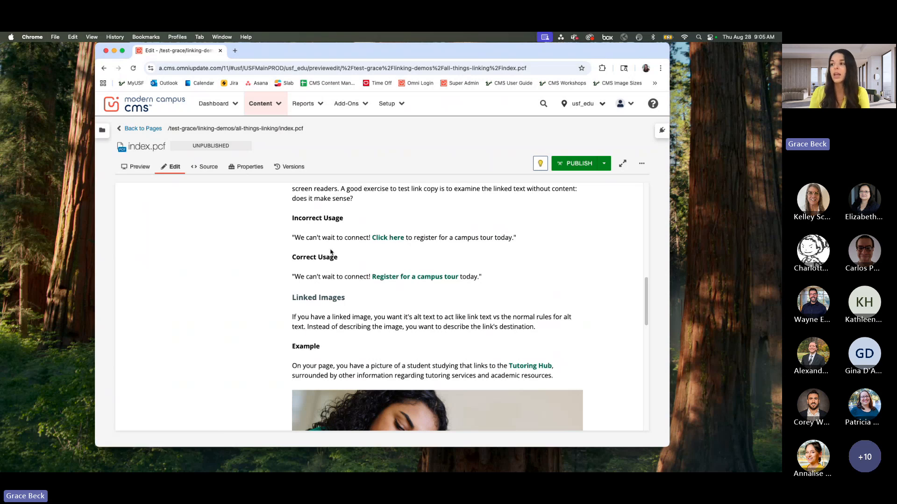
pyautogui.moveTo(352, 237); pyautogui.dragTo(321, 238)
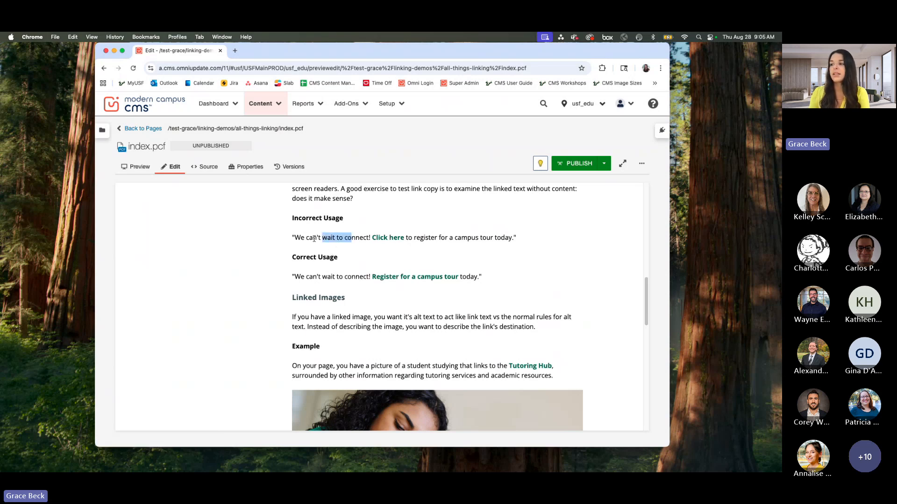
pyautogui.click(315, 239)
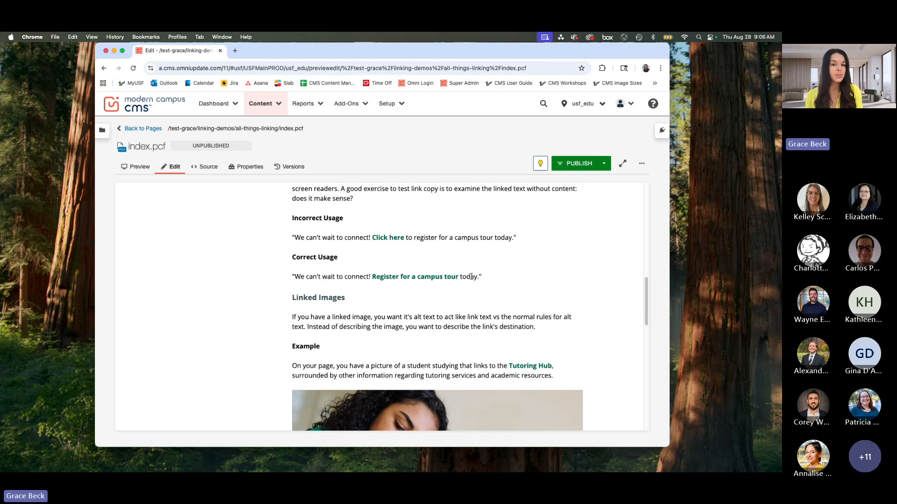
# Step: Enlarge the browser window slightly and read the Linked Images guidance with its student photo example
pyautogui.scroll(-5, 569, 318)
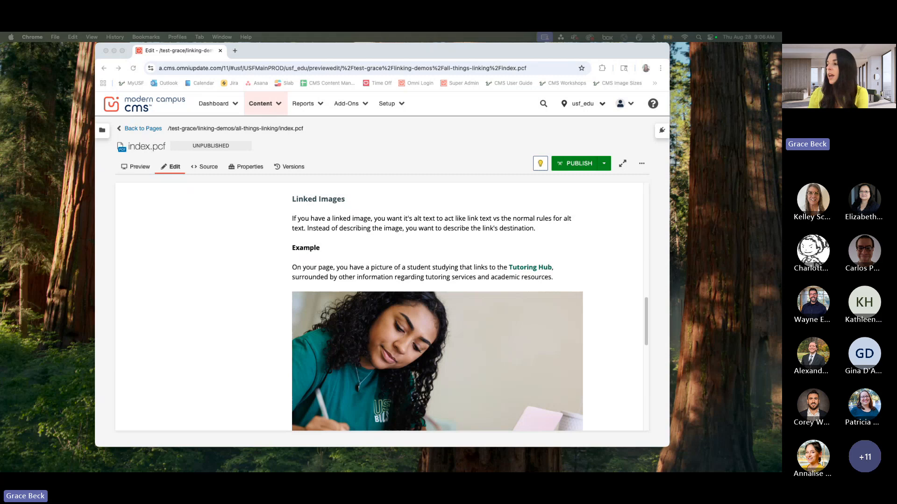
pyautogui.scroll(-1, 194, 286)
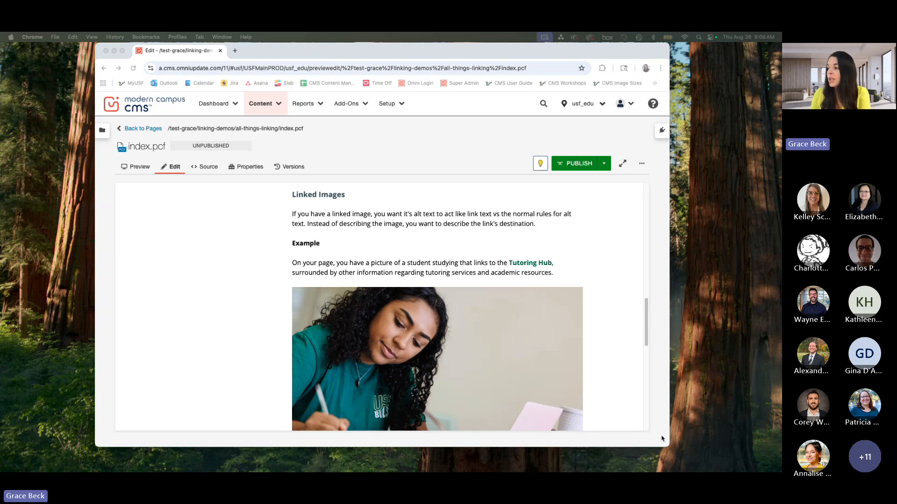
pyautogui.moveTo(668, 446); pyautogui.dragTo(674, 461)
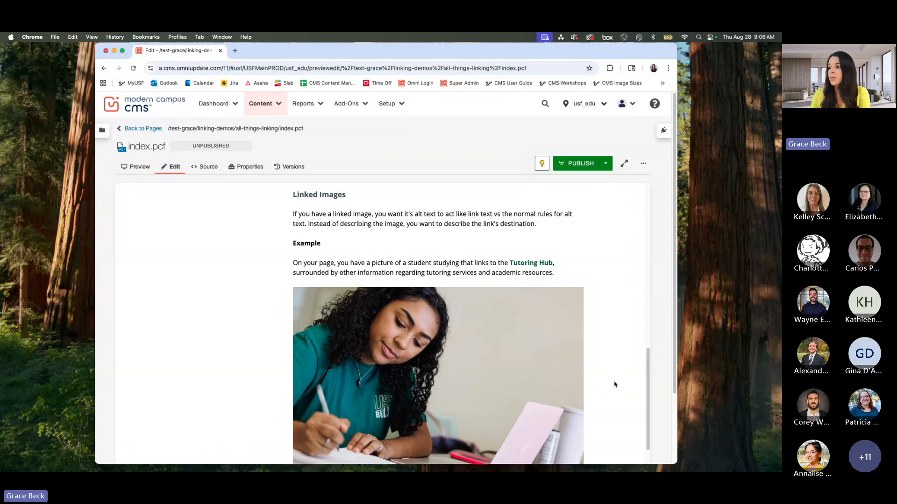
pyautogui.scroll(-1, 611, 384)
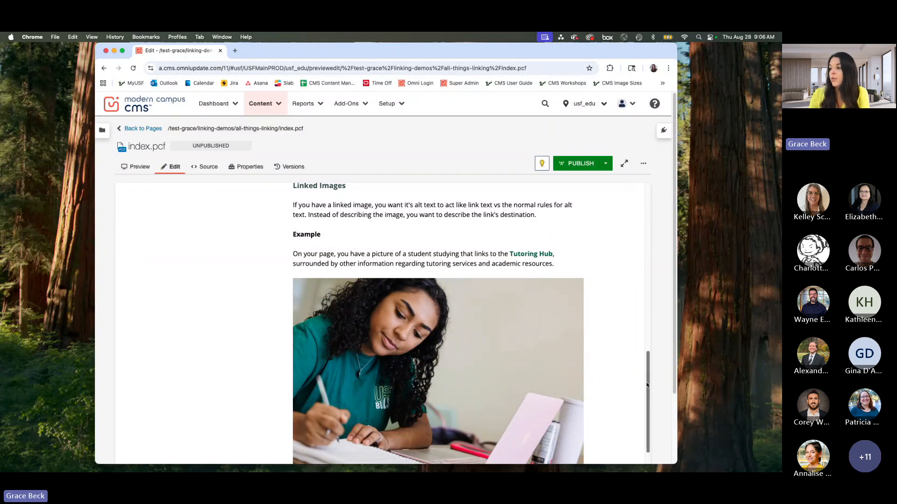
pyautogui.scroll(-1, 589, 367)
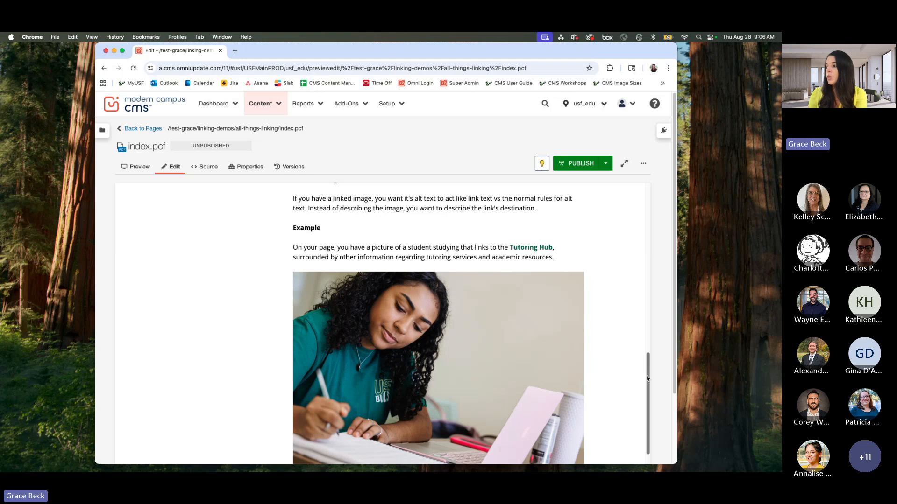
pyautogui.moveTo(652, 377)
pyautogui.mouseDown()
pyautogui.moveTo(652, 418)
pyautogui.moveTo(643, 391)
pyautogui.mouseUp()
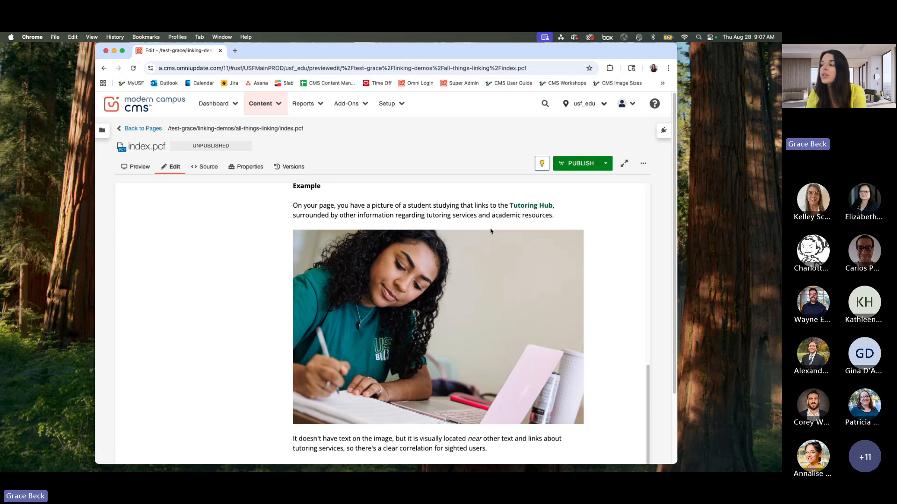
# Step: Examine the incorrect and correct alt text examples below the student photo, highlighting each sample text
pyautogui.scroll(-1, 488, 241)
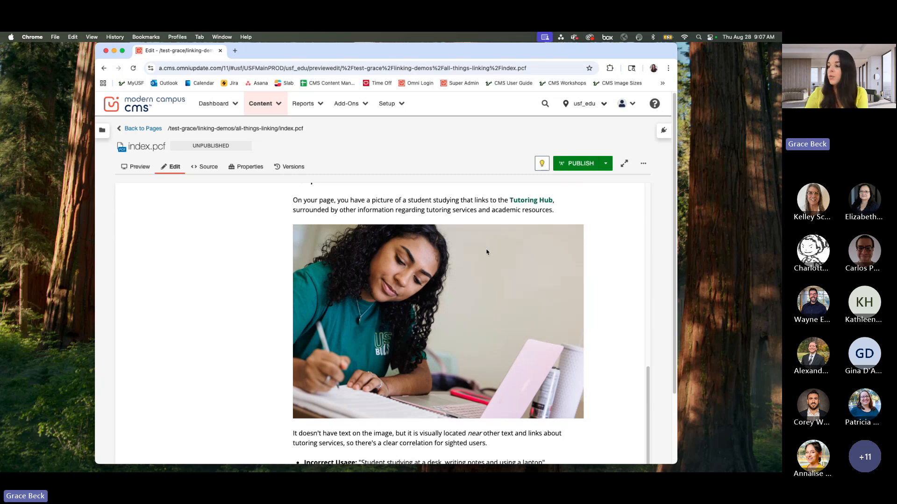
pyautogui.scroll(-1, 485, 256)
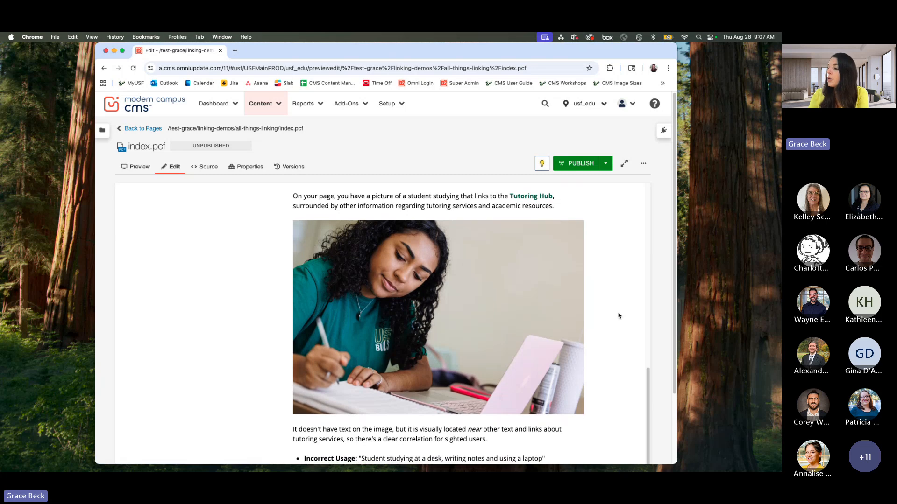
pyautogui.scroll(-3, 618, 316)
pyautogui.scroll(-1, 618, 316)
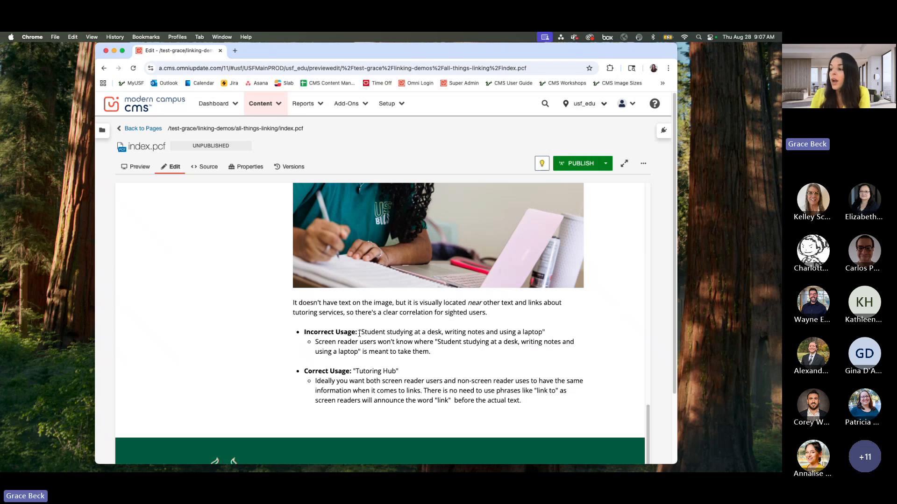
pyautogui.moveTo(360, 332); pyautogui.dragTo(543, 333)
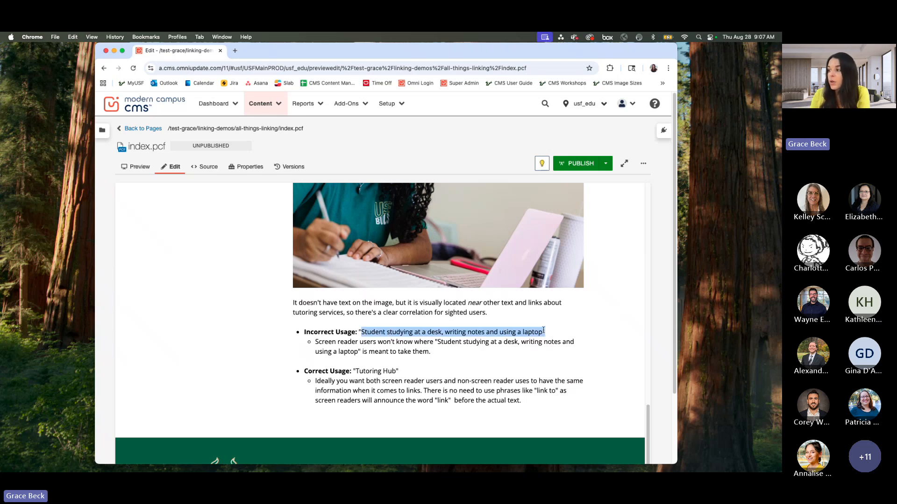
pyautogui.click(504, 356)
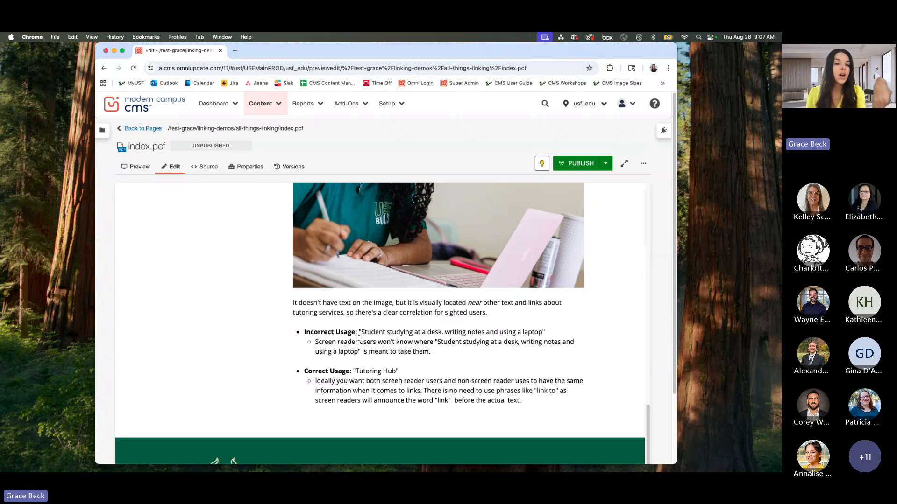
pyautogui.scroll(-2, 359, 338)
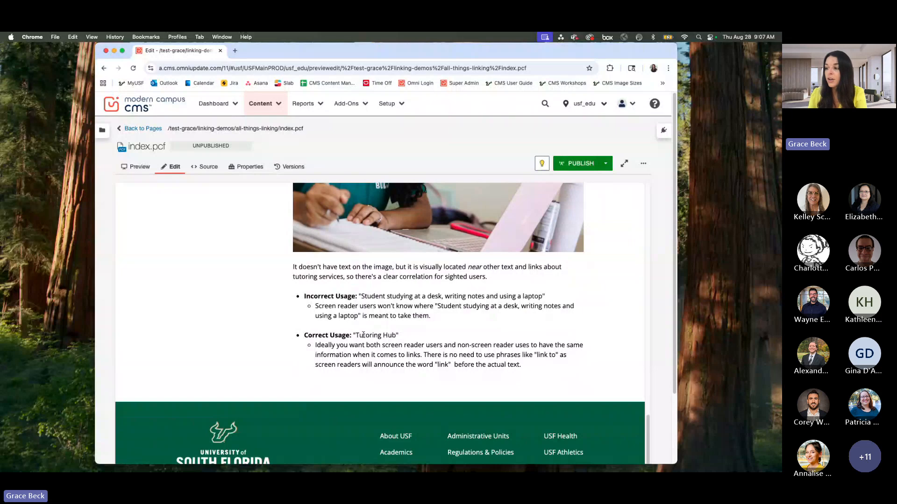
pyautogui.moveTo(356, 336); pyautogui.dragTo(395, 335)
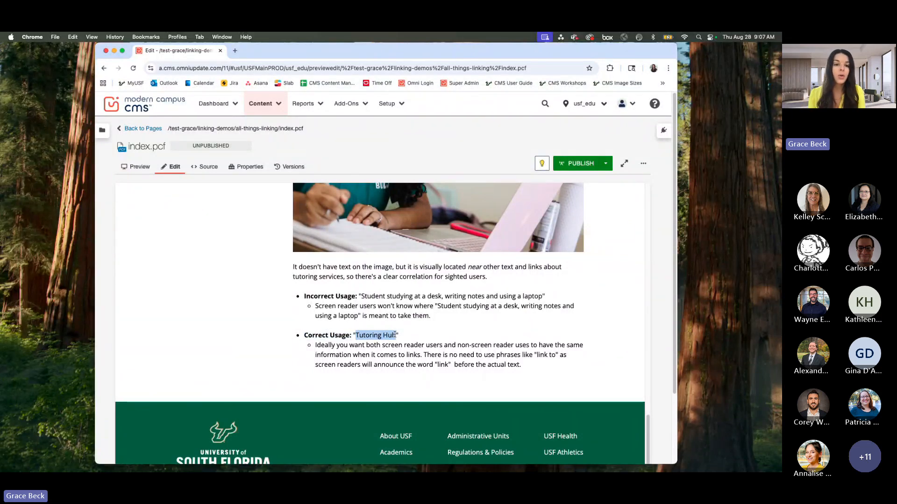
pyautogui.click(393, 338)
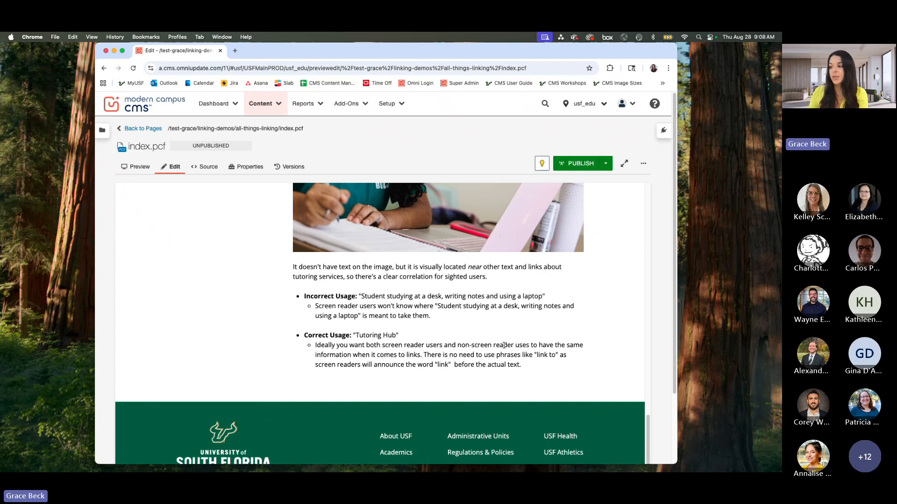
# Step: Leave index.pcf and return to the list of pages in the all-things-linking folder
pyautogui.scroll(4, 529, 343)
pyautogui.scroll(7, 529, 344)
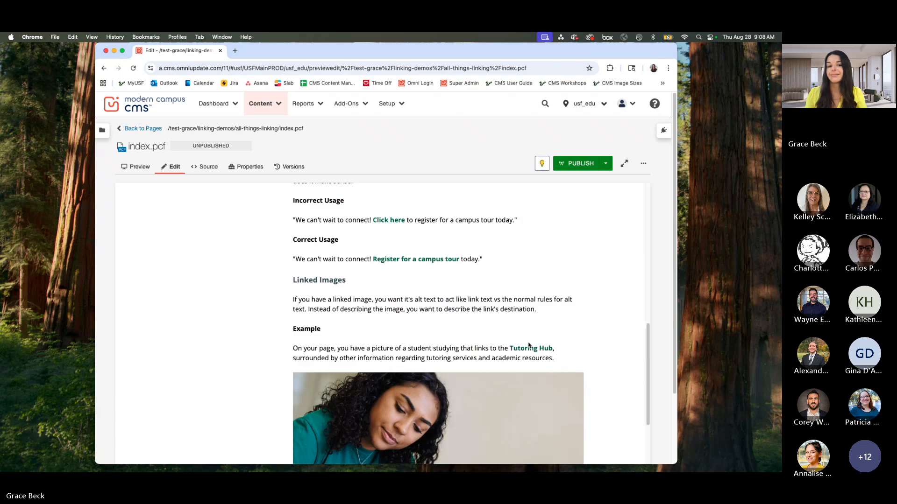
pyautogui.scroll(6, 541, 343)
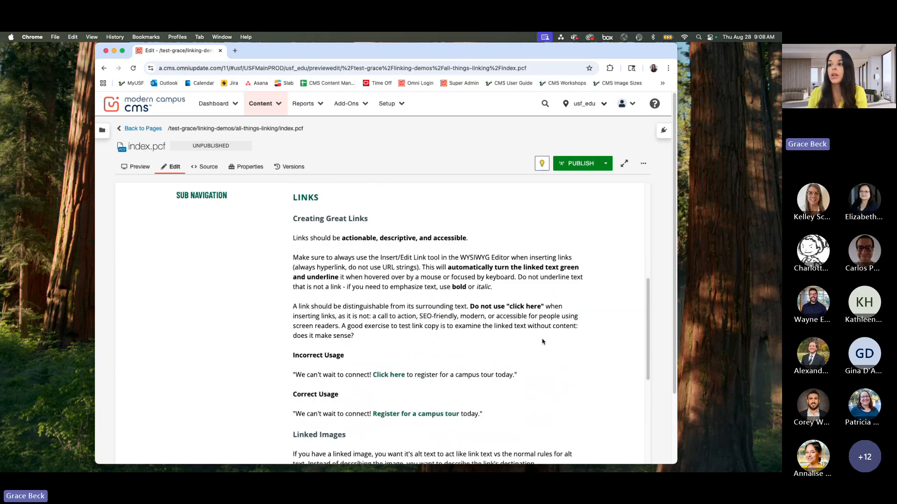
pyautogui.scroll(10, 542, 342)
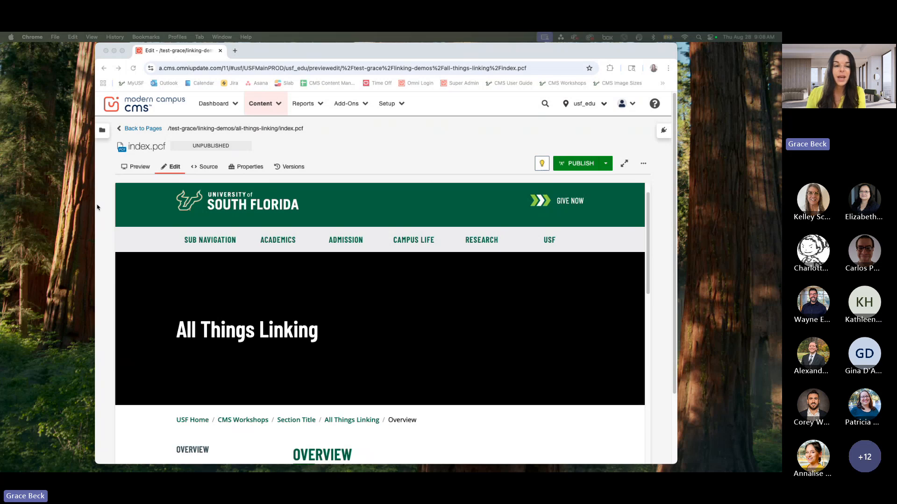
pyautogui.click(156, 131)
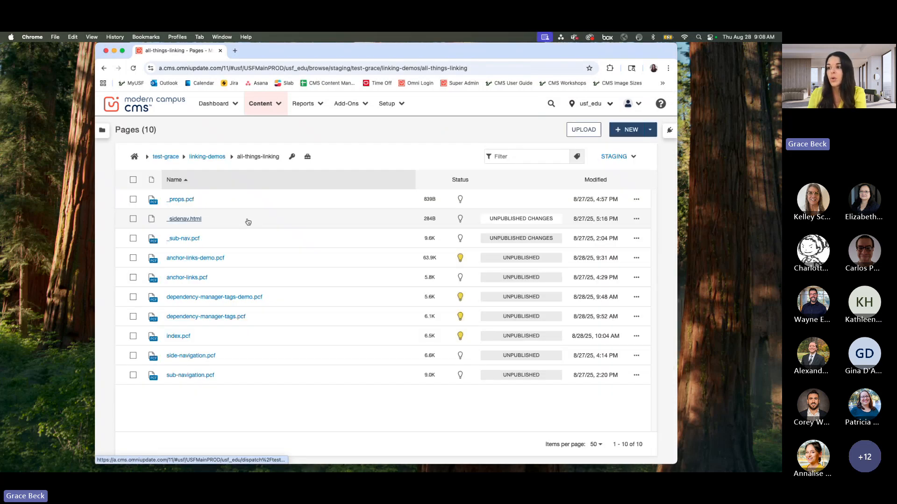
# Step: Open dependency-manager-tags.pcf from the all-things-linking folder and display it in preview mode at the Dependency Manager and Tags heading
pyautogui.click(235, 318)
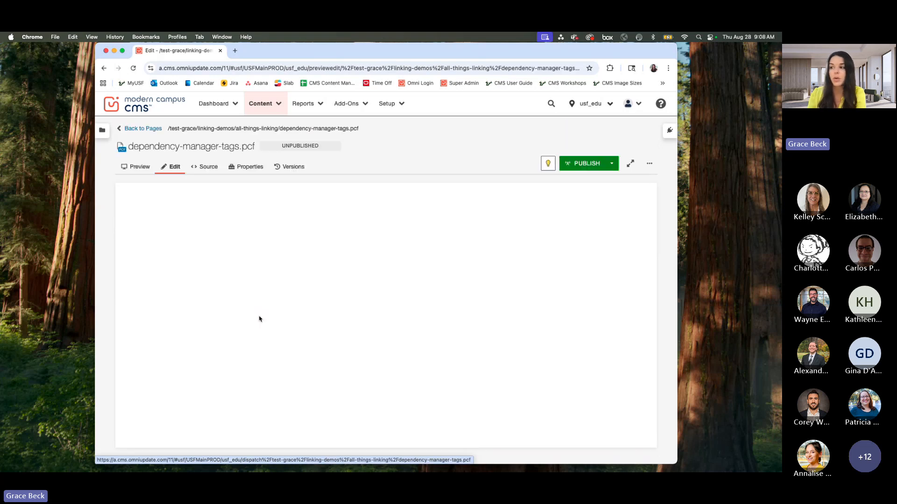
pyautogui.scroll(-5, 420, 314)
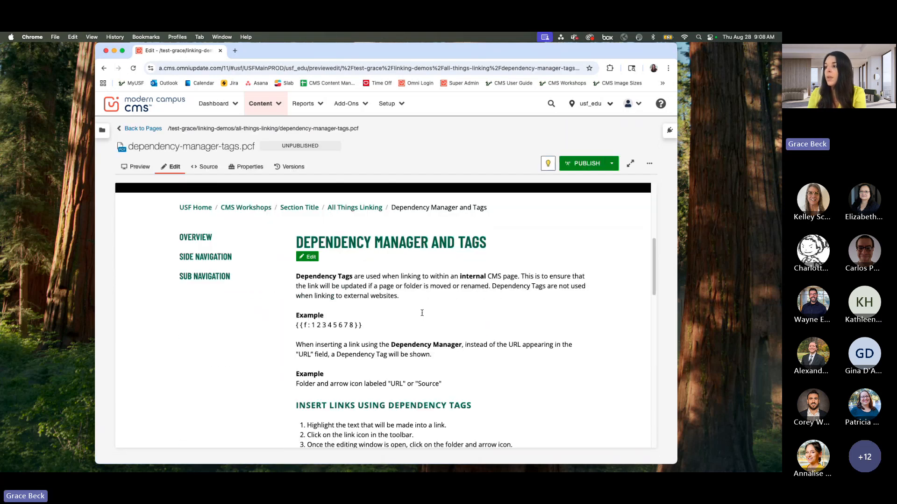
pyautogui.scroll(-2, 422, 313)
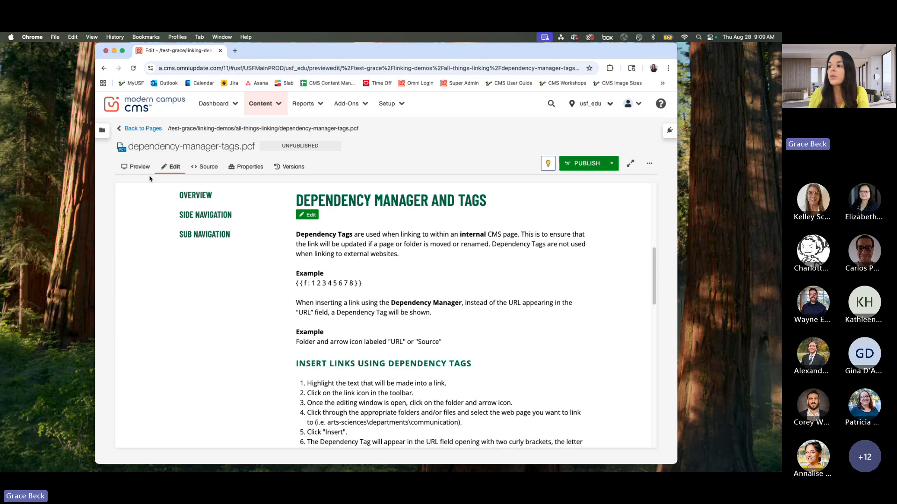
pyautogui.click(140, 167)
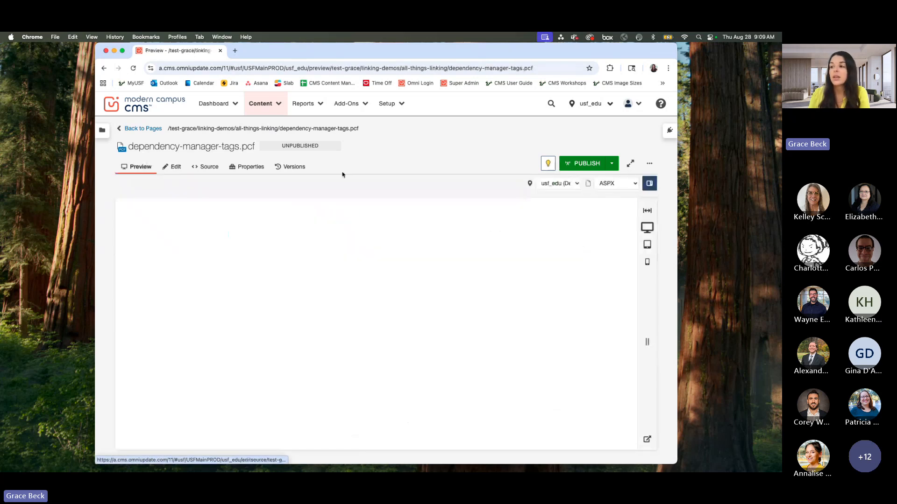
pyautogui.scroll(2, 334, 292)
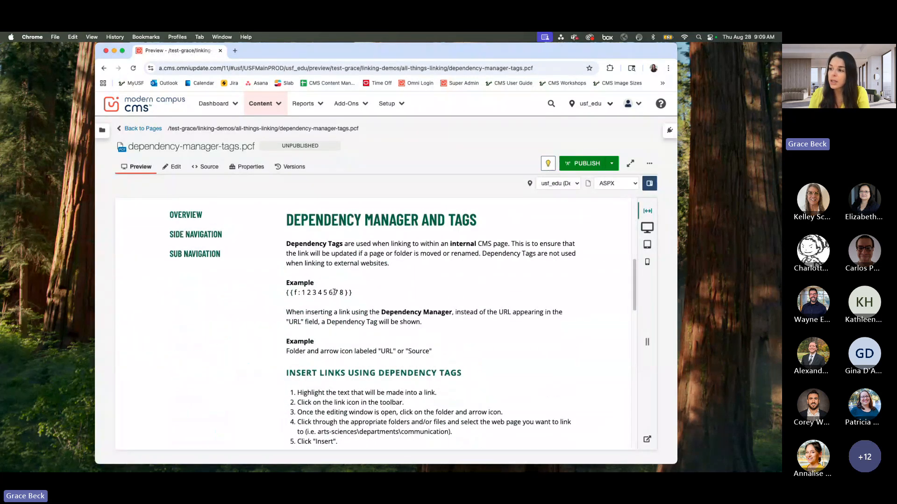
# Step: Examine the sample dependency tag {{f:12345678}} and the Dependency Manager explanation below it, highlighting the key text
pyautogui.moveTo(354, 293); pyautogui.dragTo(286, 292)
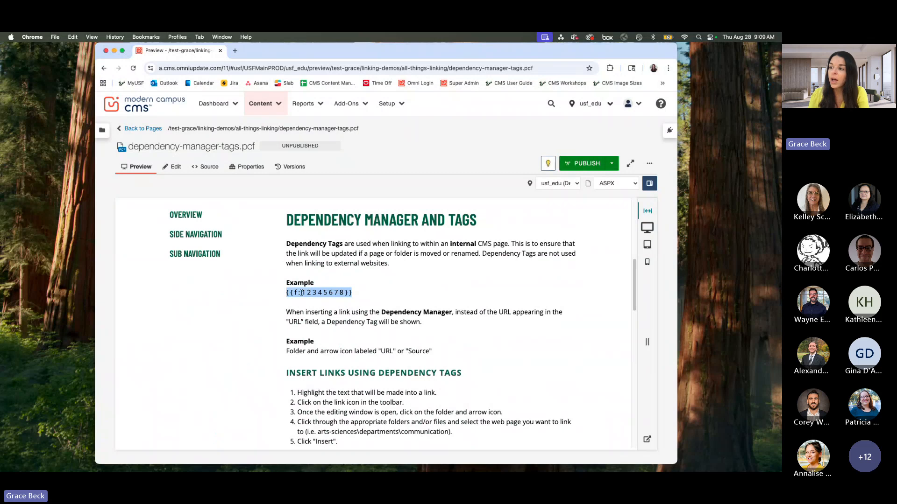
pyautogui.click(302, 293)
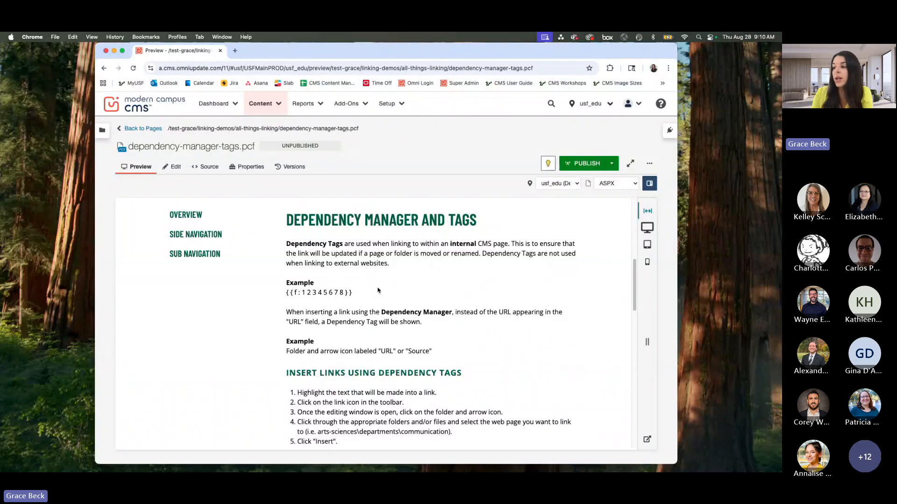
pyautogui.moveTo(355, 295); pyautogui.dragTo(287, 296)
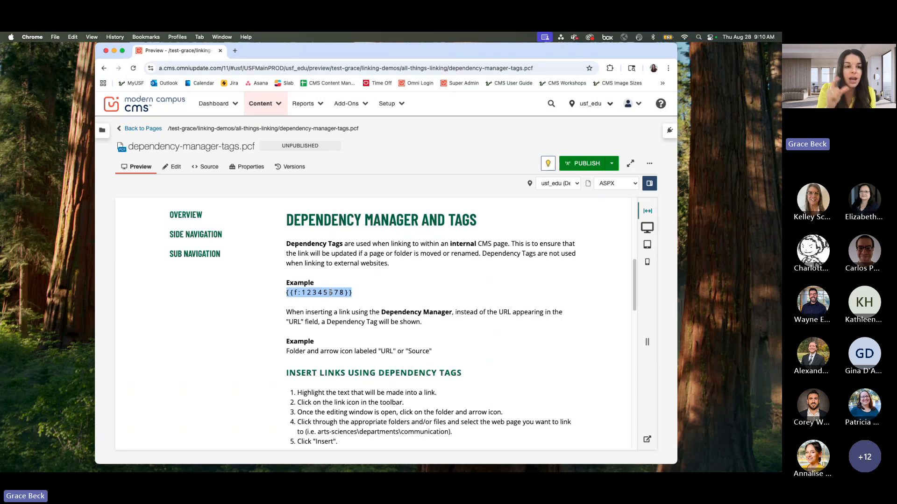
pyautogui.click(403, 296)
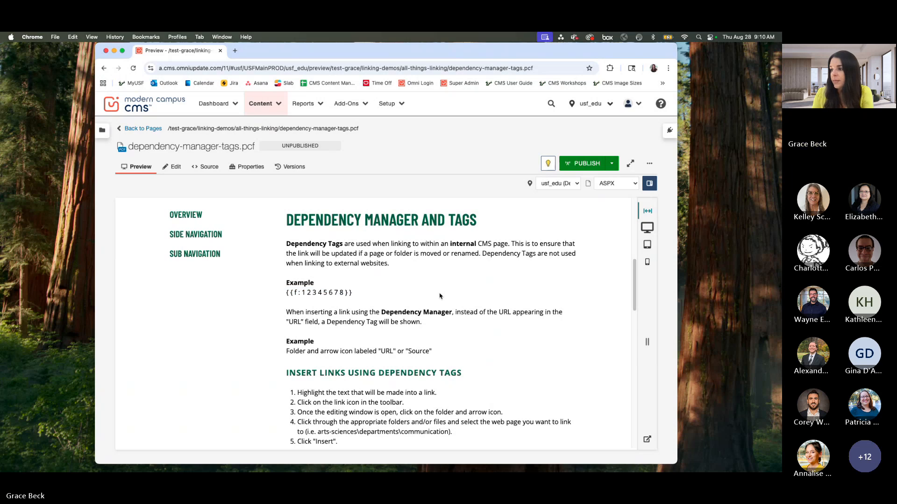
pyautogui.scroll(-2, 404, 295)
pyautogui.moveTo(381, 289); pyautogui.dragTo(443, 289)
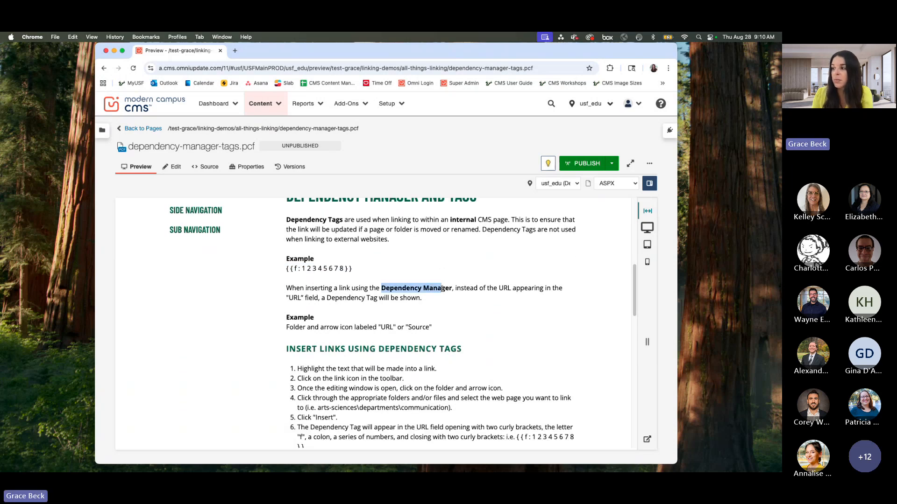
pyautogui.click(443, 289)
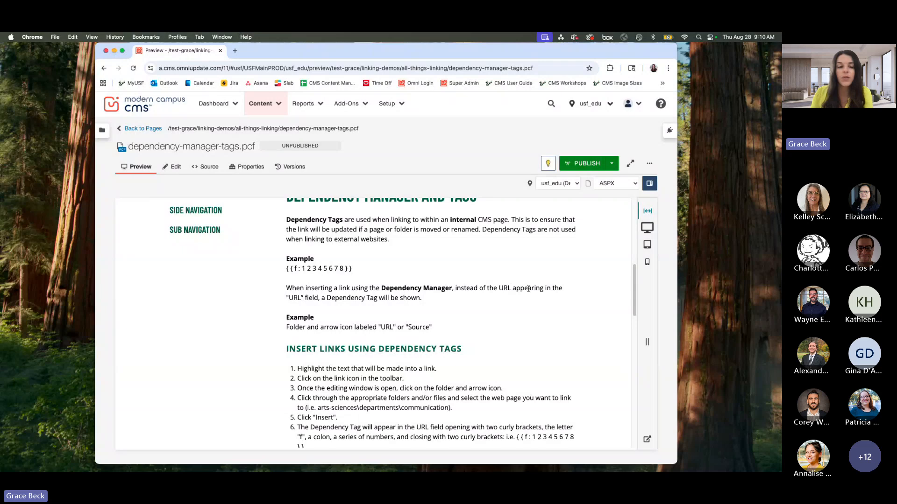
# Step: Read the Insert Links Using Dependency Tags instructions and compare them with the Insert/Edit Link example image
pyautogui.scroll(-2, 471, 332)
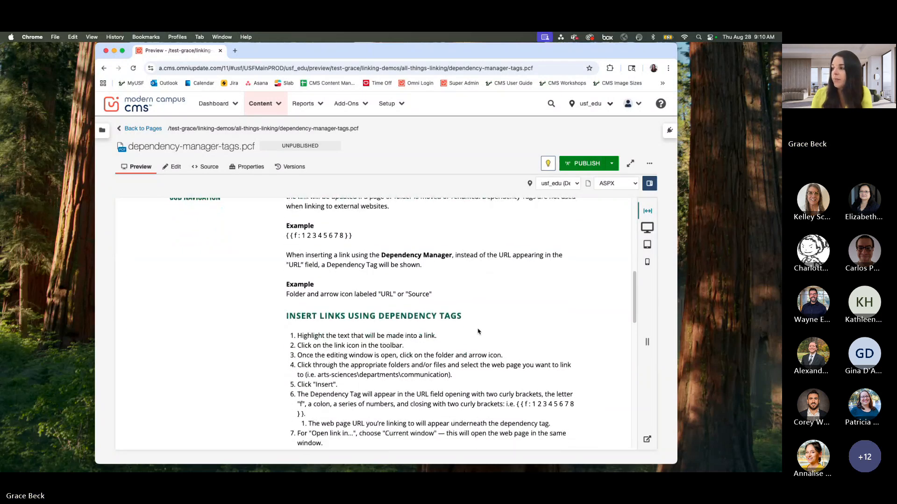
pyautogui.scroll(-2, 544, 288)
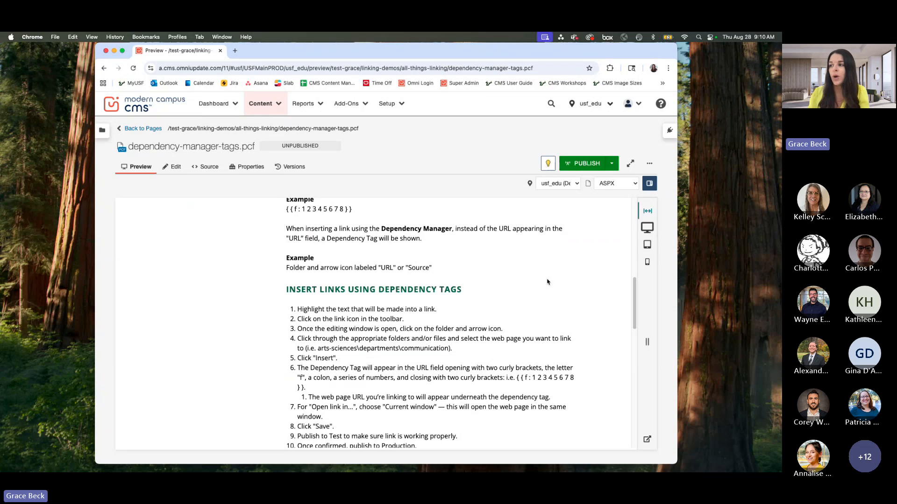
pyautogui.scroll(-5, 636, 283)
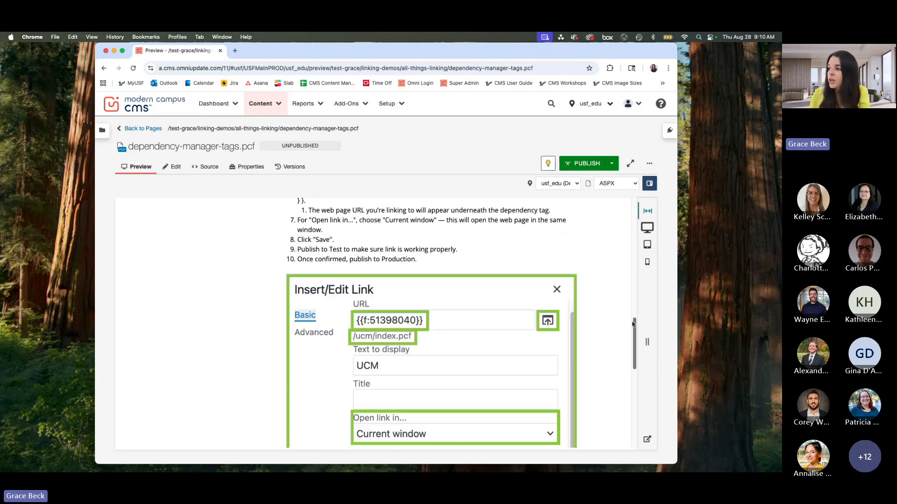
pyautogui.scroll(2, 552, 299)
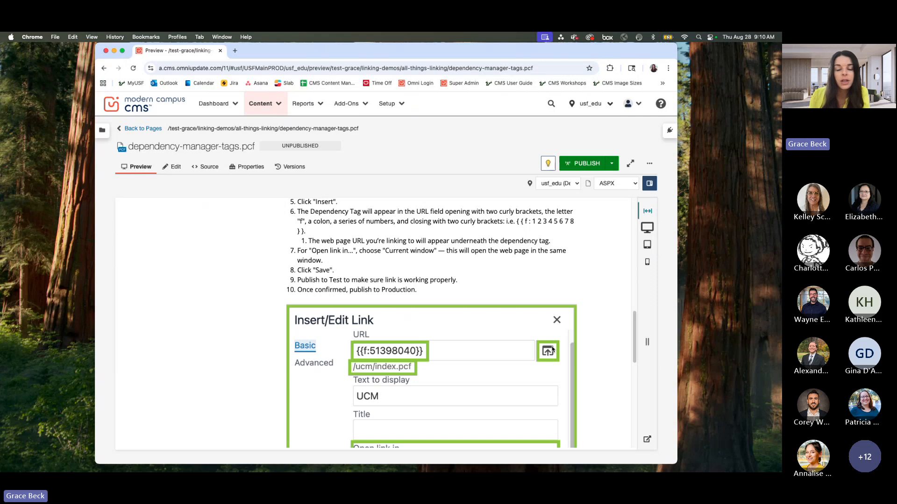
pyautogui.scroll(1, 545, 353)
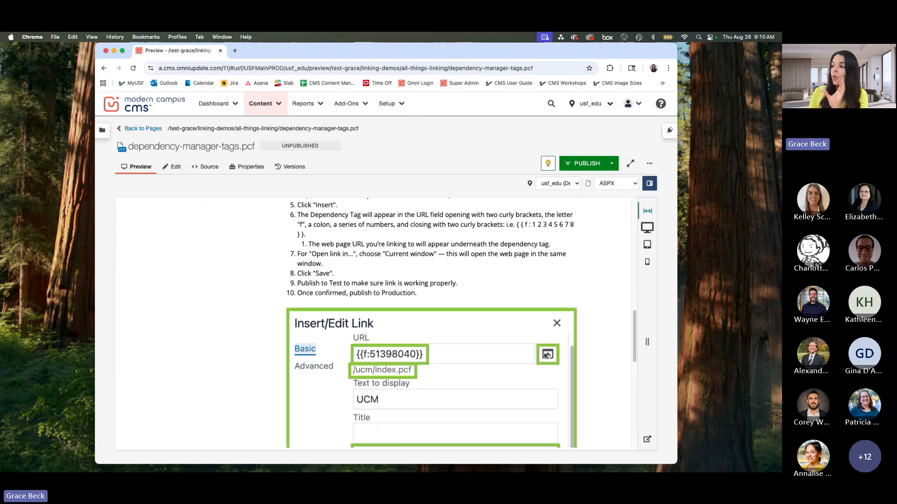
pyautogui.scroll(5, 540, 358)
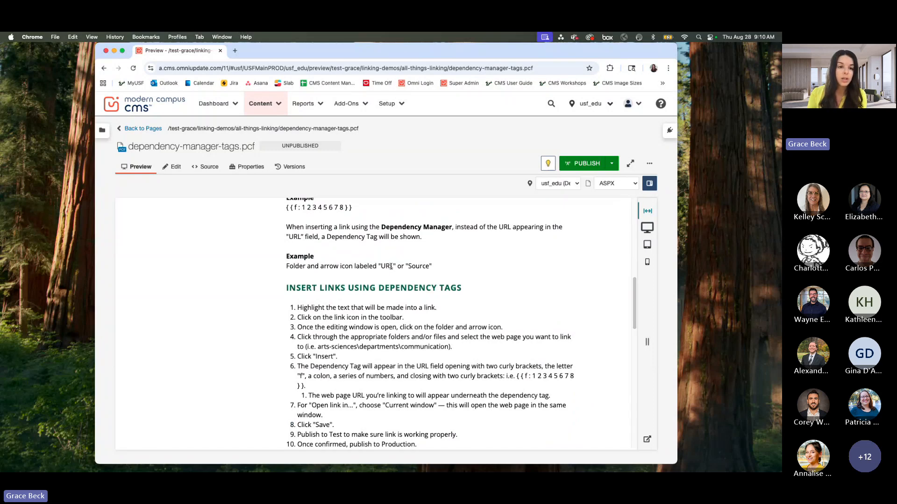
pyautogui.scroll(-2, 513, 279)
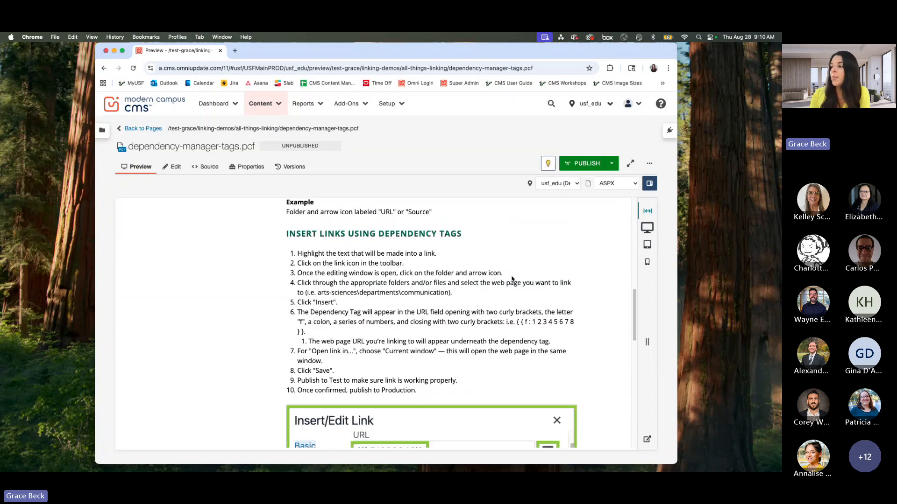
pyautogui.moveTo(636, 301); pyautogui.dragTo(636, 307)
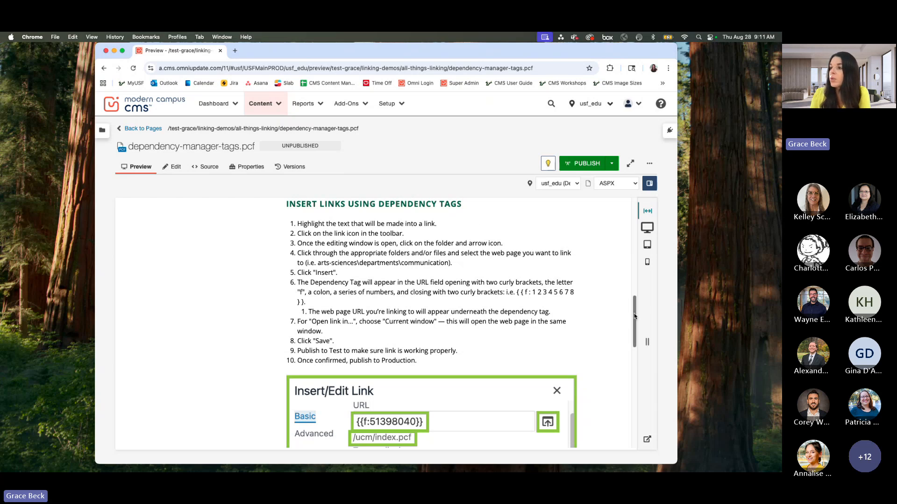
pyautogui.moveTo(635, 317); pyautogui.dragTo(635, 236)
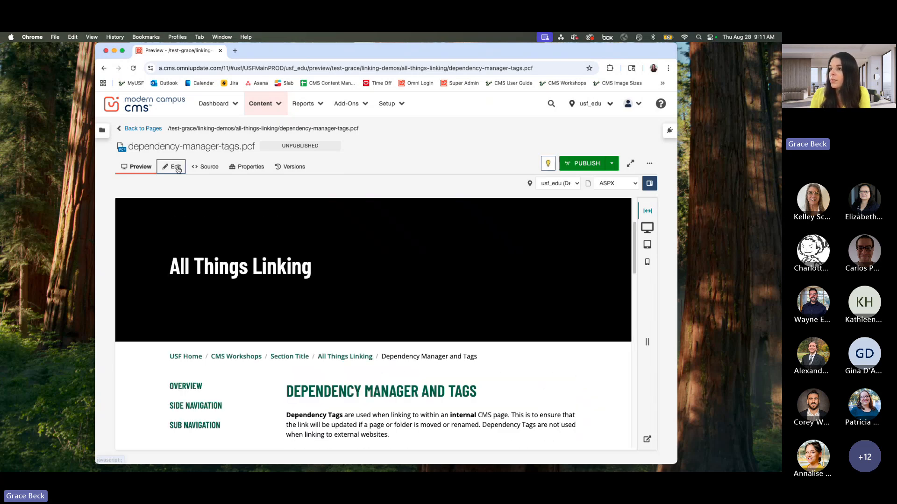
# Step: Open the main content region of dependency-manager-tags.pcf for editing, locate the insert/edit link tool, and save the page
pyautogui.click(176, 169)
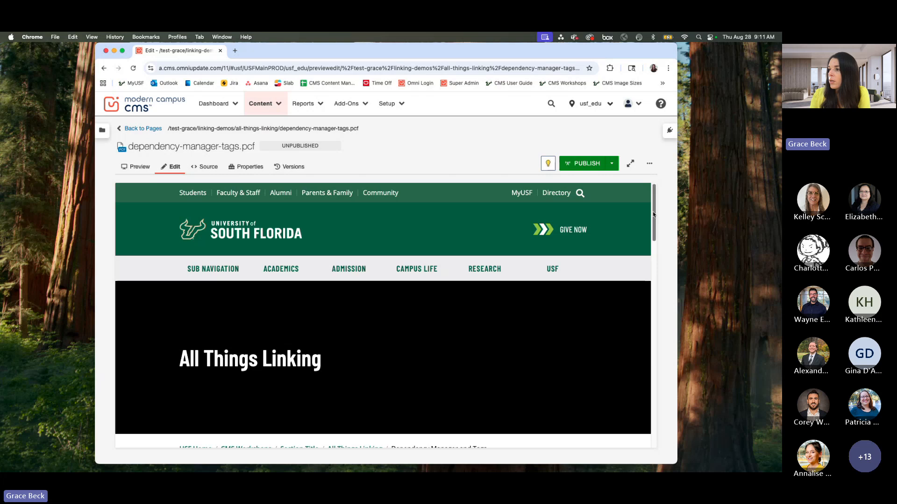
pyautogui.scroll(-5, 654, 214)
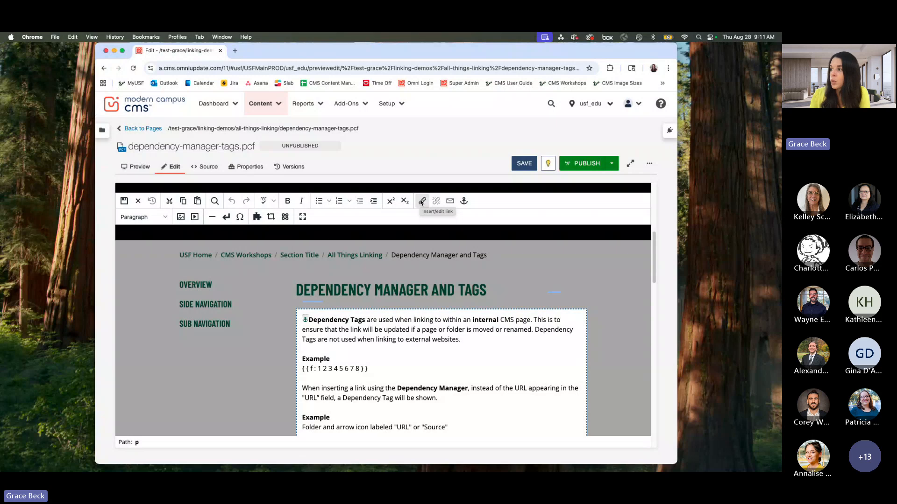
pyautogui.scroll(-10, 647, 315)
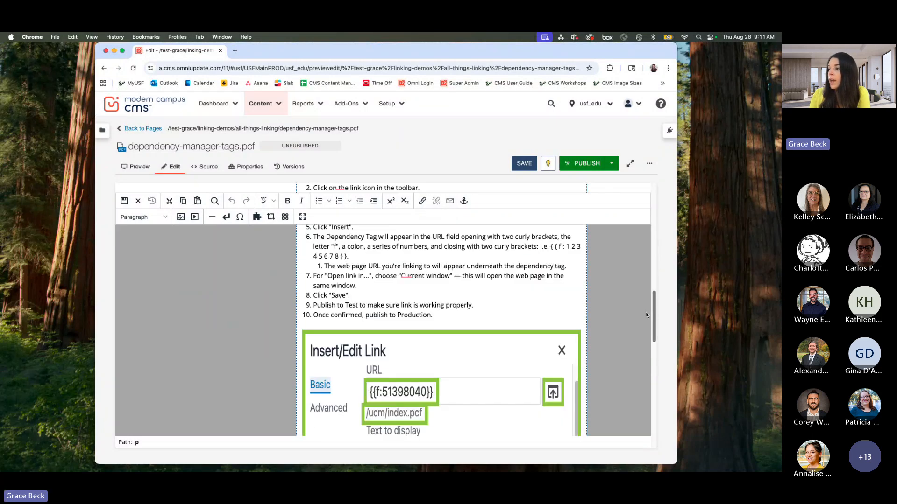
pyautogui.scroll(3, 647, 315)
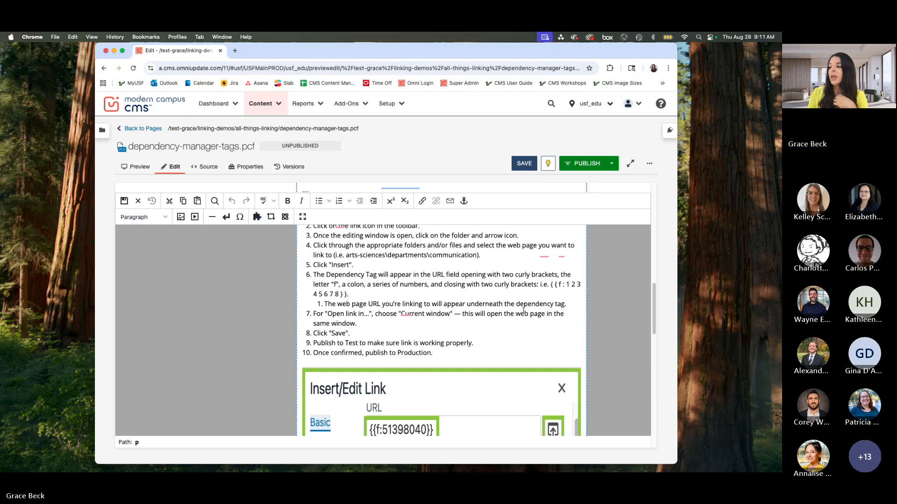
pyautogui.scroll(-1, 521, 308)
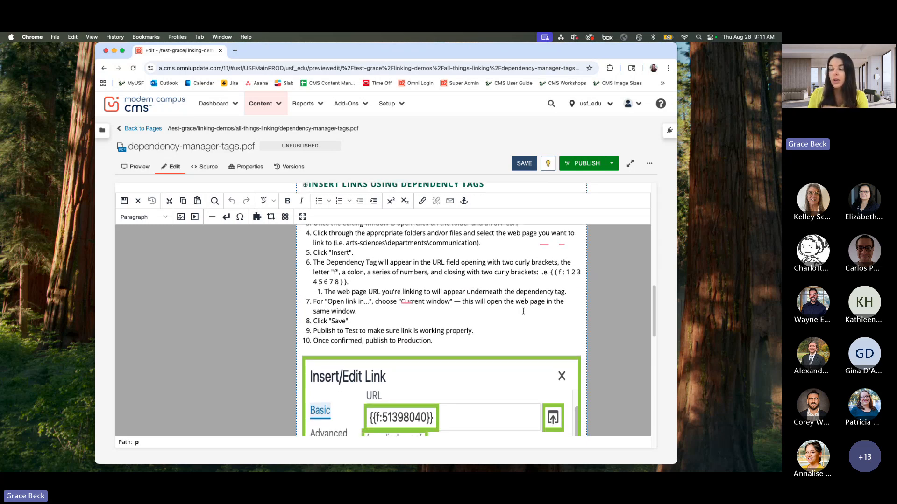
pyautogui.scroll(-5, 523, 311)
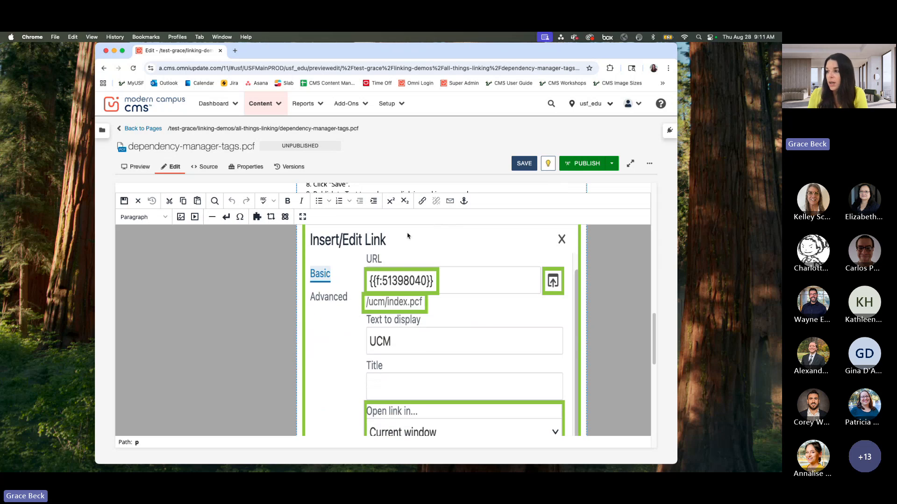
pyautogui.click(524, 163)
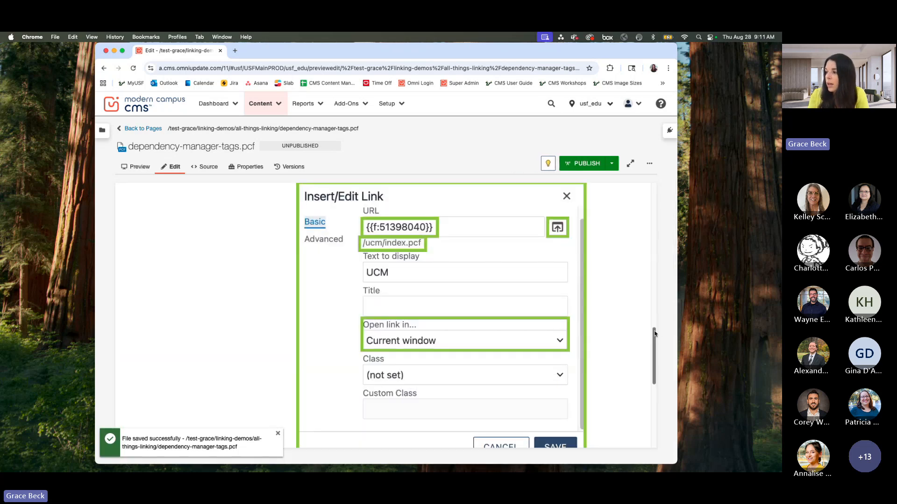
# Step: Review the URL and "Open link in..." fields in the Insert/Edit Link image, and open dependency-manager-tags-demo.pcf in a new browser tab
pyautogui.scroll(-3, 654, 344)
pyautogui.scroll(5, 654, 344)
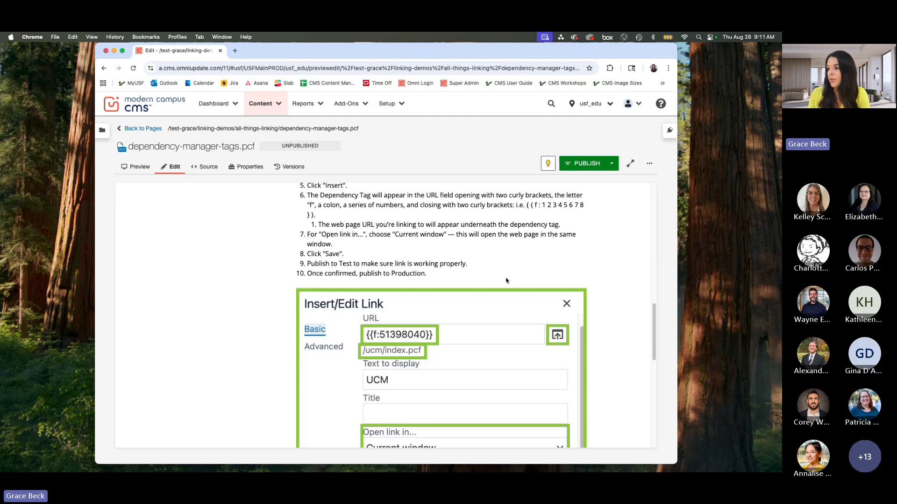
pyautogui.scroll(-1, 447, 354)
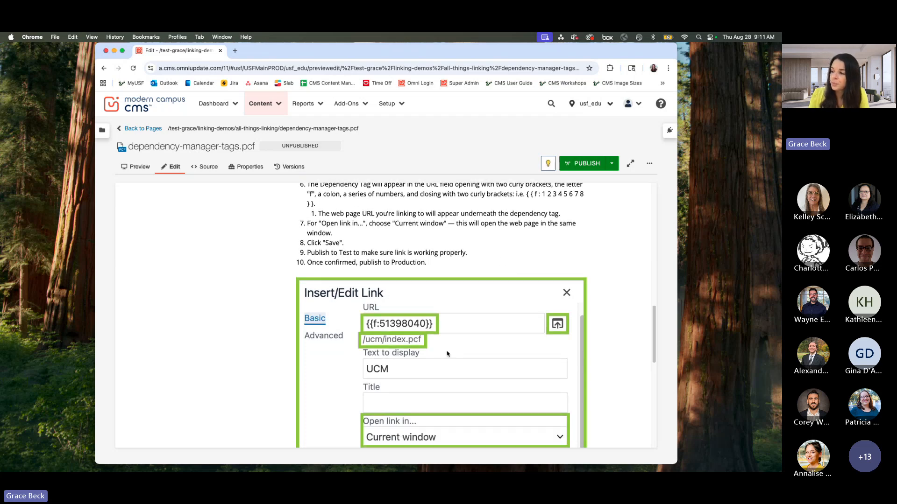
pyautogui.scroll(-1, 447, 354)
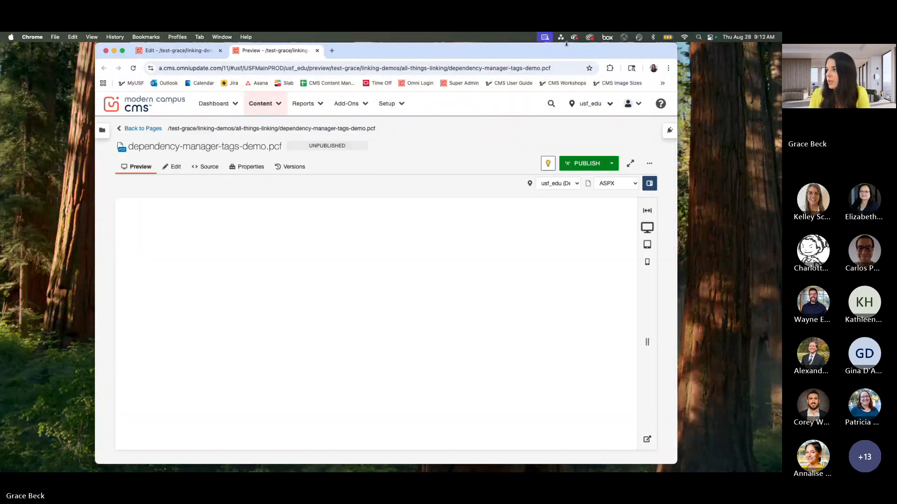
# Step: Review the Hyperlinking and Linking with Snippets samples in dependency-manager-tags-demo.pcf, and switch the page to edit mode
pyautogui.scroll(-3, 489, 253)
pyautogui.scroll(-4, 489, 254)
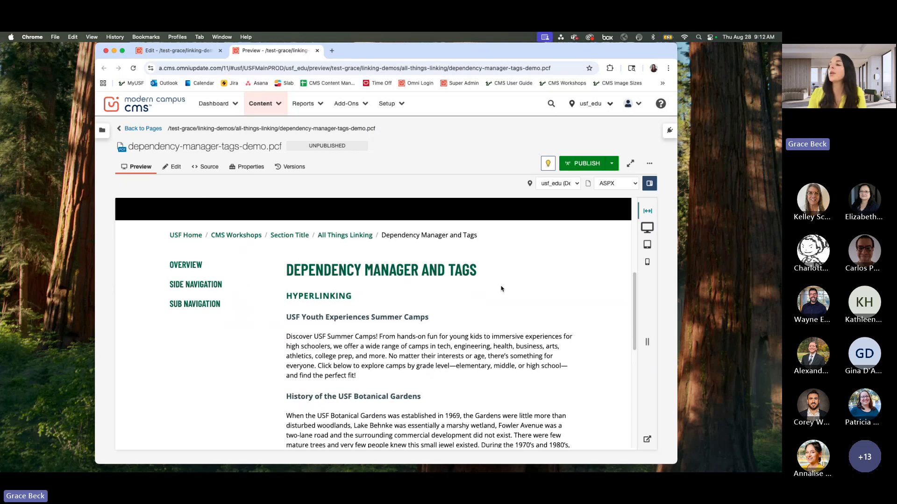
pyautogui.scroll(-2, 501, 289)
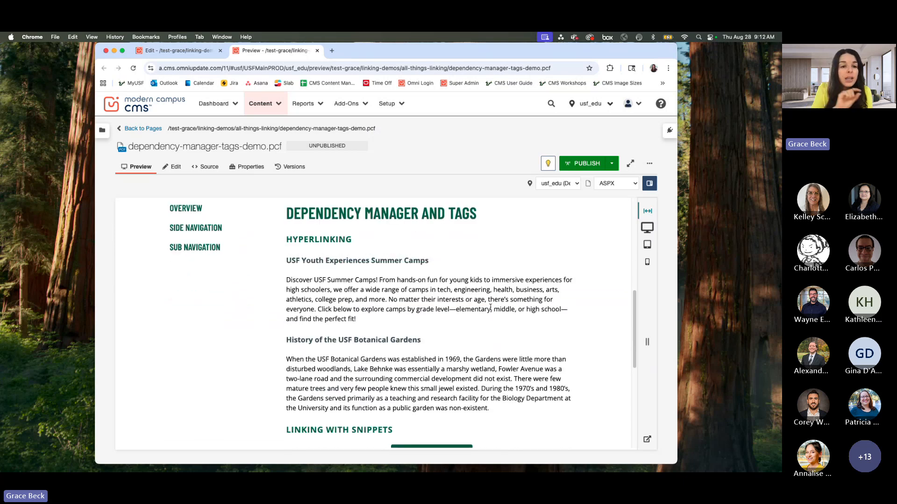
pyautogui.scroll(-4, 490, 307)
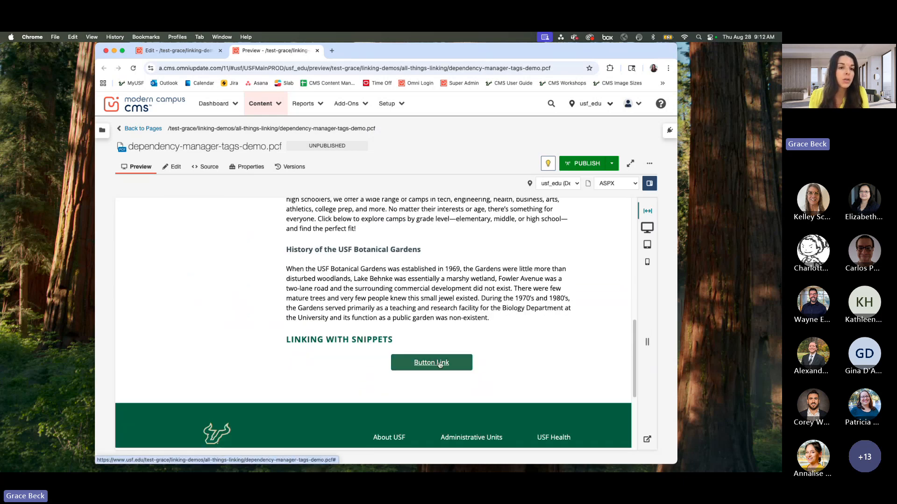
pyautogui.click(439, 365)
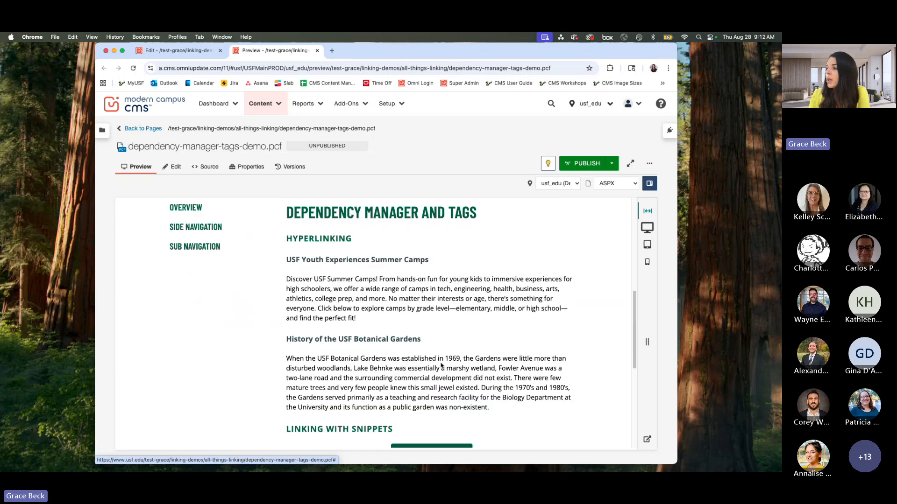
pyautogui.click(169, 165)
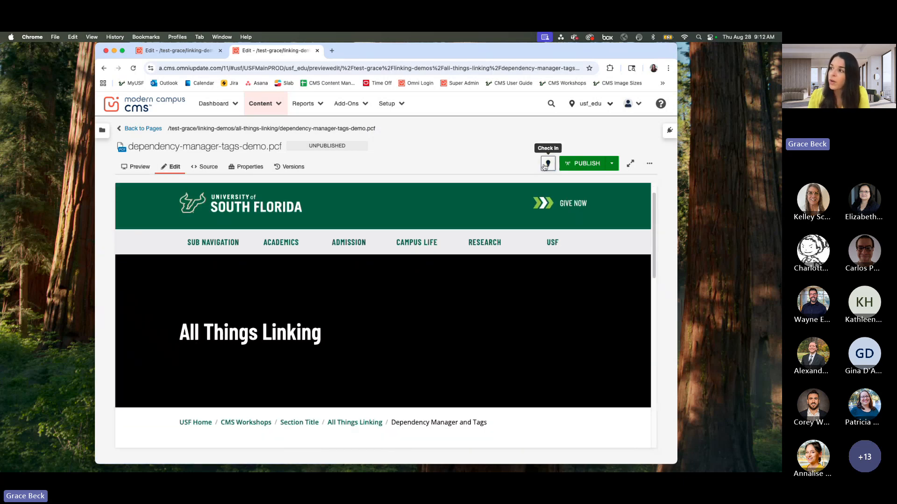
# Step: Check out dependency-manager-tags-demo.pcf and open its main content region for editing
pyautogui.click(548, 163)
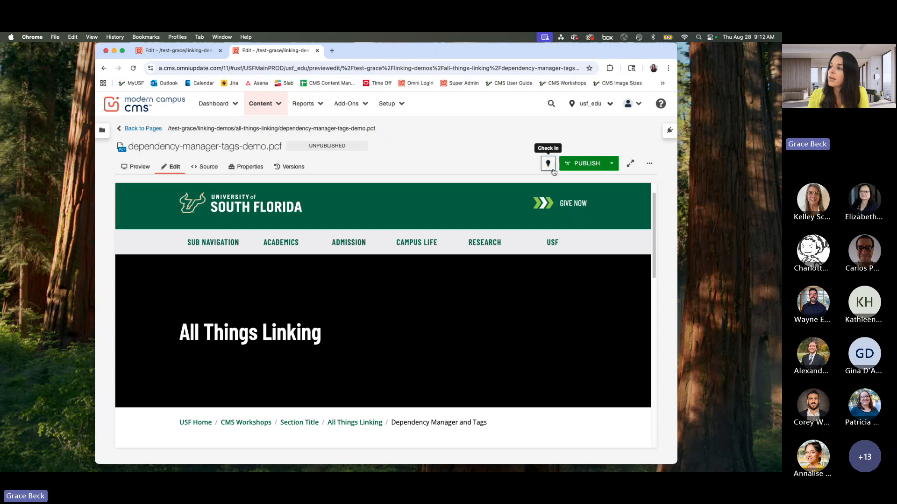
pyautogui.scroll(-1, 453, 347)
pyautogui.scroll(-5, 453, 348)
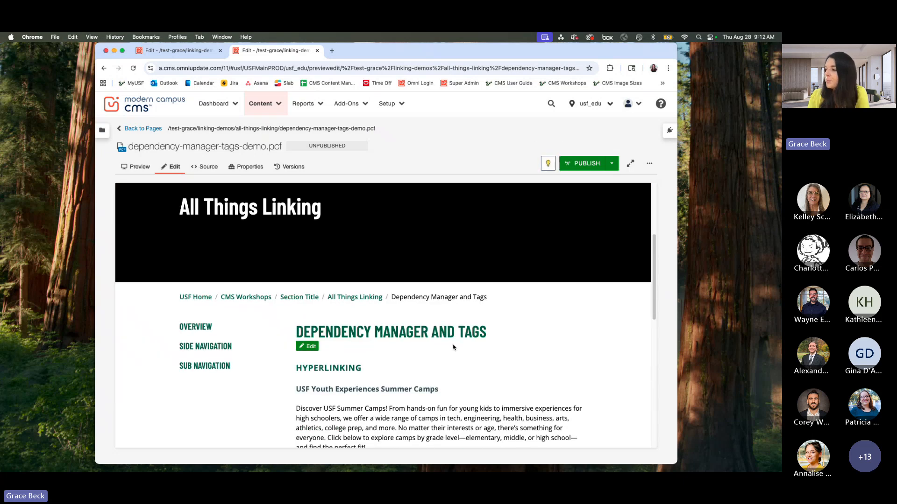
pyautogui.click(311, 283)
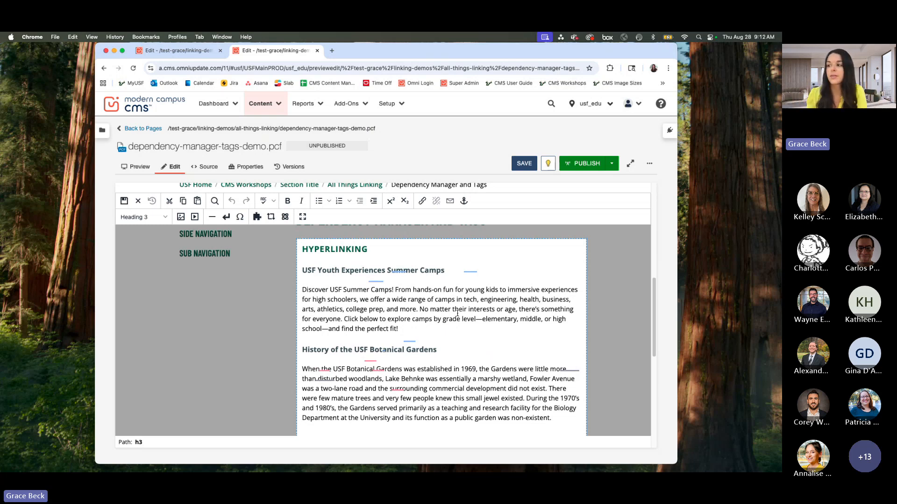
# Step: Start a link on the text "Discover USF Summer Camps" in the summer camps paragraph and browse for its target file
pyautogui.click(372, 293)
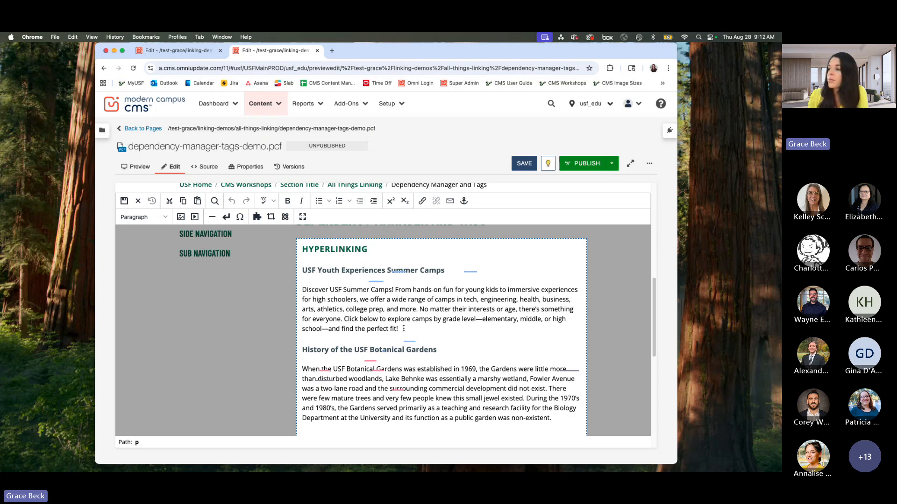
pyautogui.click(330, 290)
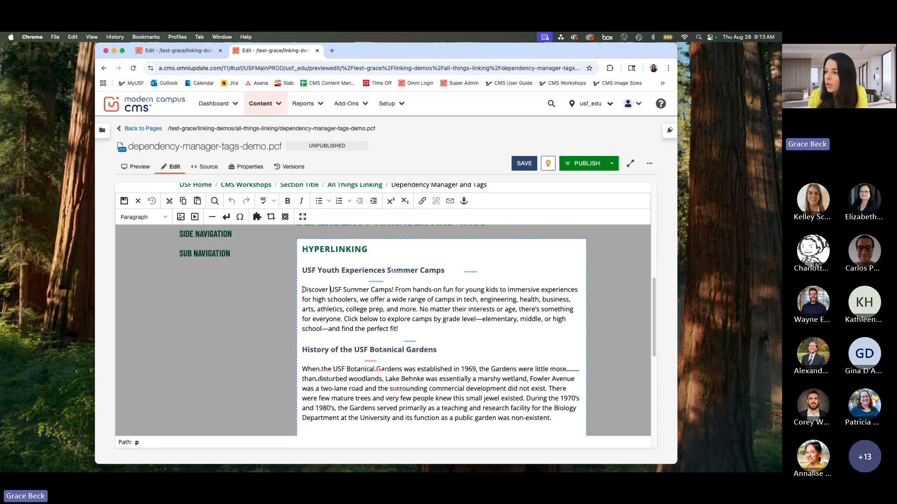
pyautogui.moveTo(302, 290); pyautogui.dragTo(392, 291)
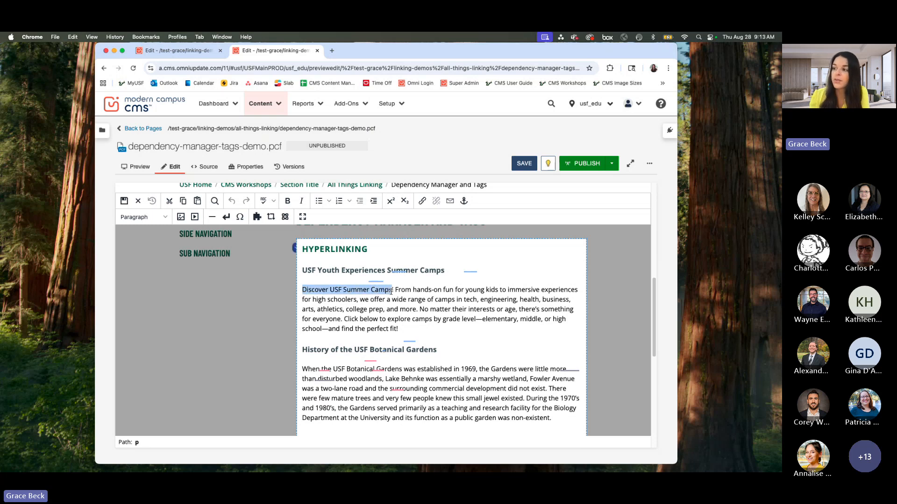
pyautogui.click(424, 204)
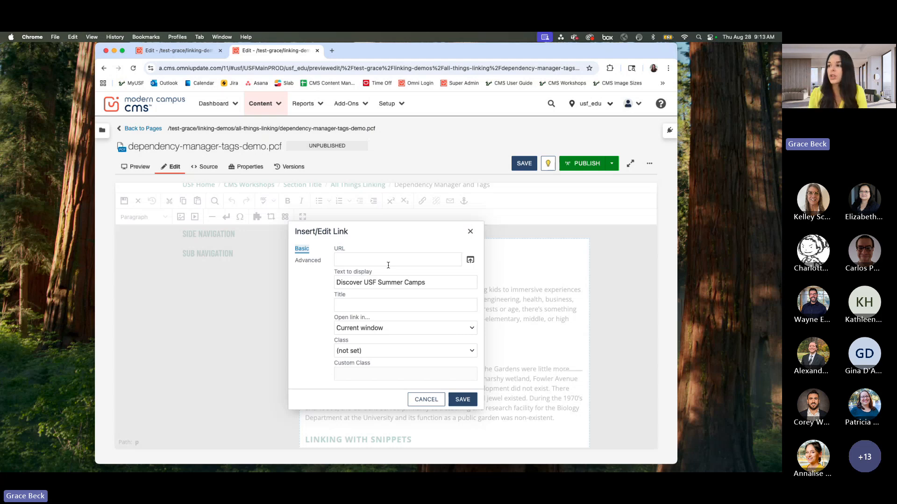
pyautogui.click(470, 260)
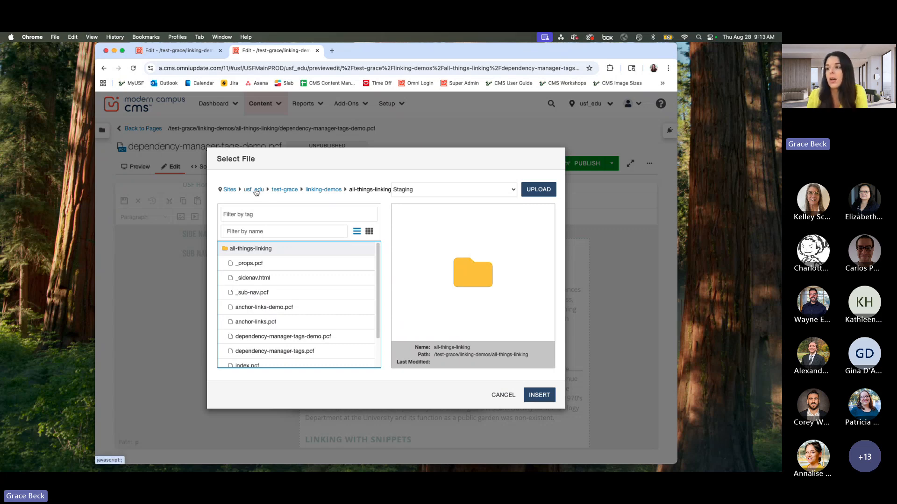
# Step: Go to the usf_edu root and open innovative-education/yxp/summer-camps, filtering the folders by "inn", "yxp" and "summ"
pyautogui.click(256, 190)
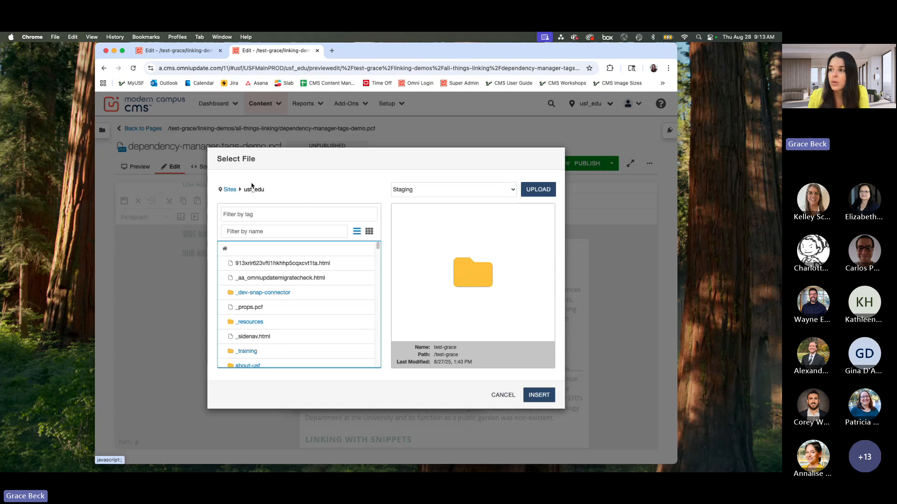
pyautogui.click(267, 232)
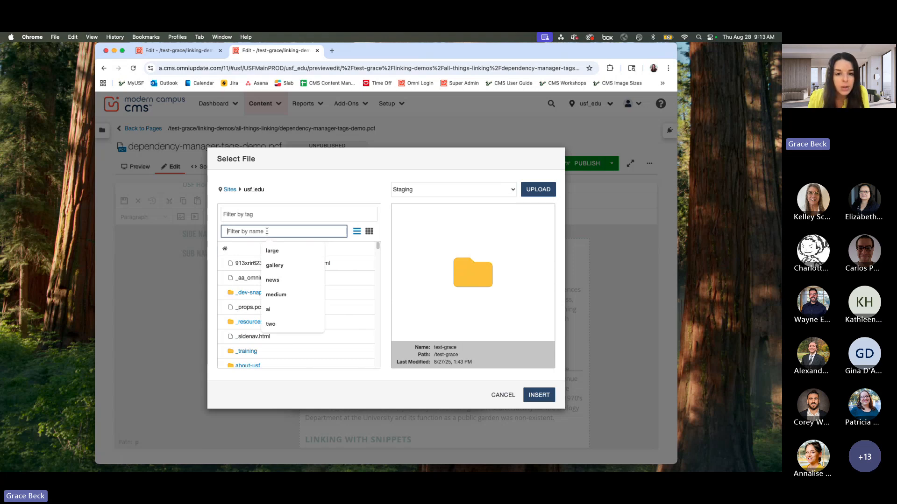
pyautogui.write('inn')
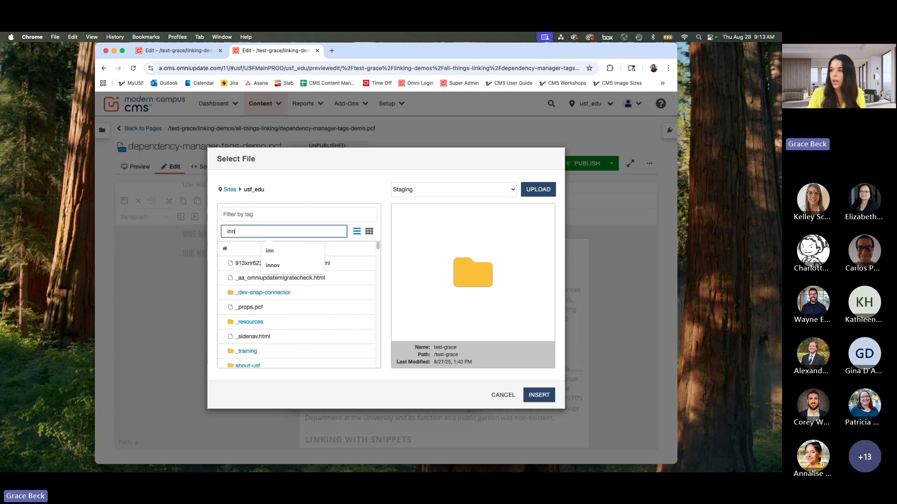
pyautogui.click(248, 264)
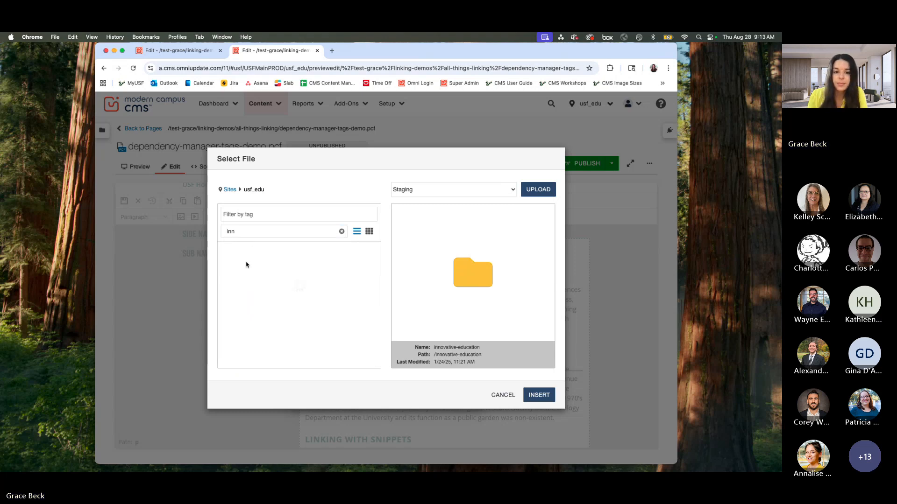
pyautogui.click(284, 231)
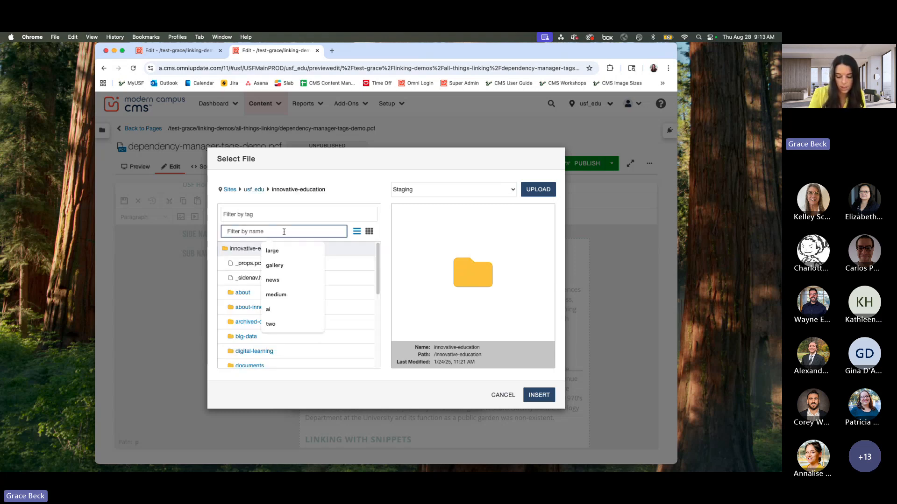
pyautogui.write('yxp')
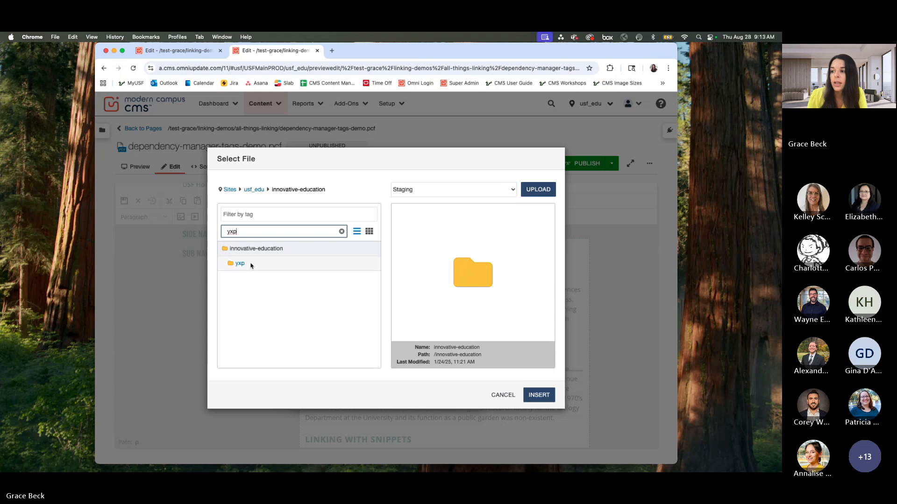
pyautogui.click(240, 264)
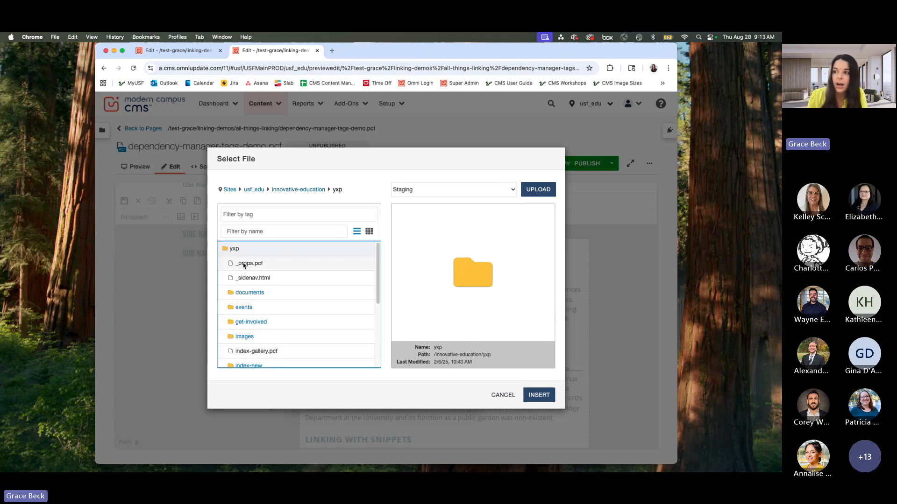
pyautogui.click(286, 231)
pyautogui.write('summ')
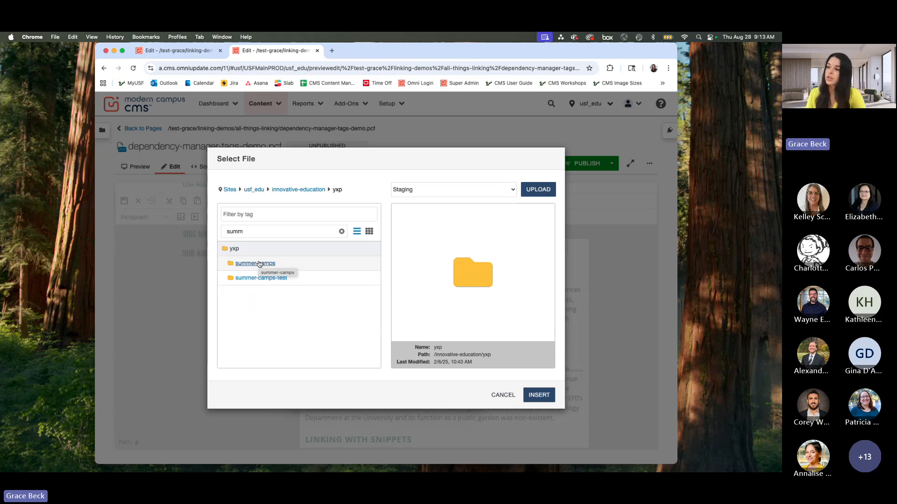
pyautogui.click(260, 264)
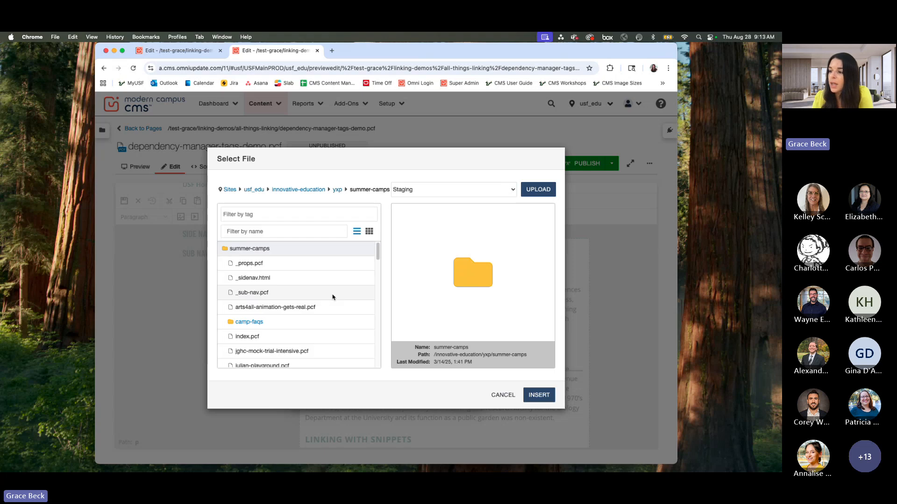
# Step: Preview index.pcf in summer-camps and insert it as the link's URL, saving the link and the page
pyautogui.click(257, 336)
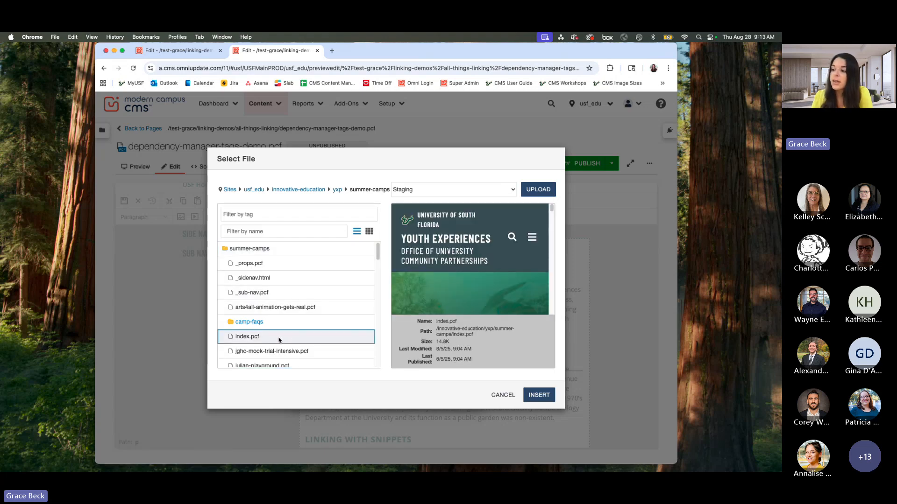
pyautogui.scroll(-3, 525, 247)
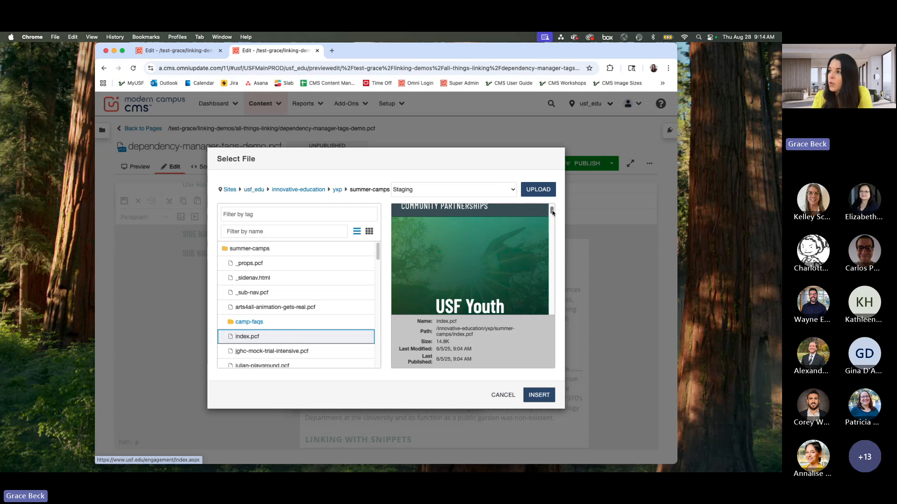
pyautogui.moveTo(550, 208); pyautogui.dragTo(552, 240)
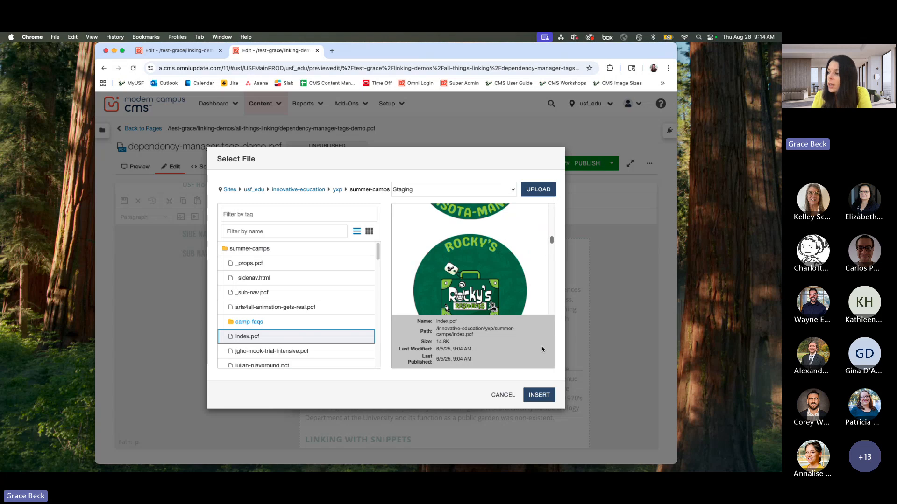
pyautogui.click(540, 401)
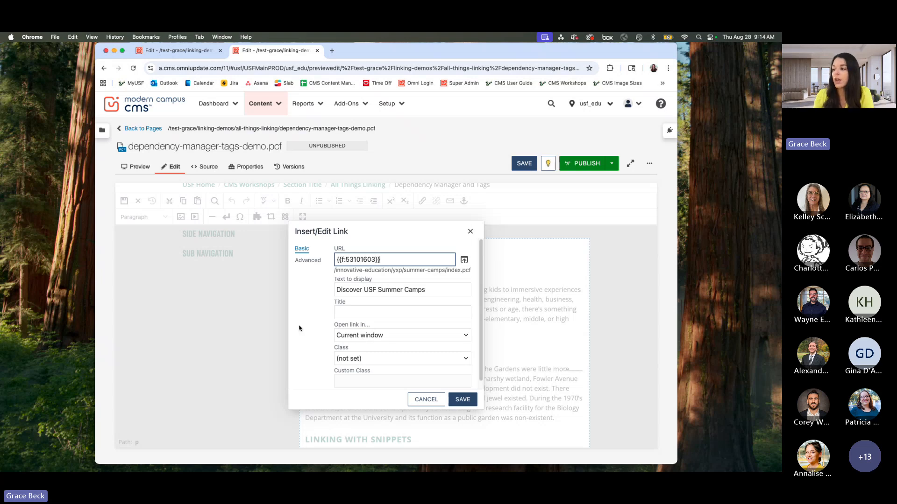
pyautogui.click(464, 401)
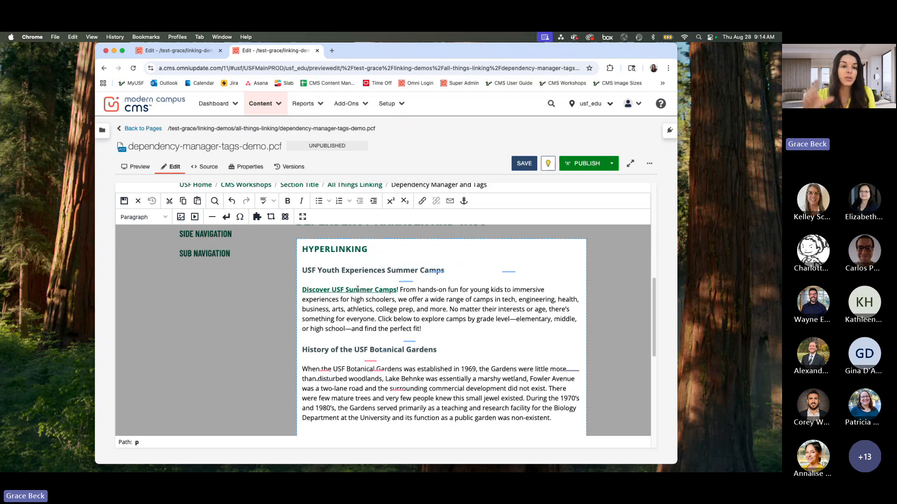
pyautogui.click(524, 163)
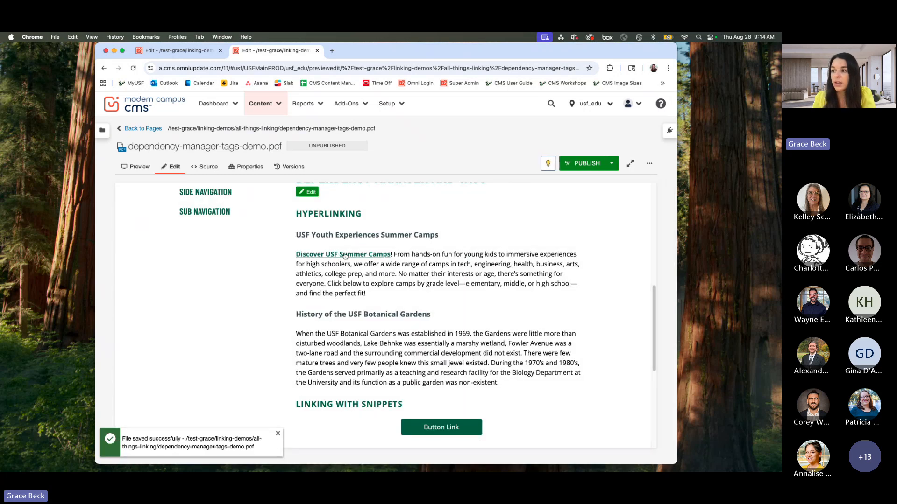
# Step: Reopen the main content region and start a link on "USF Botanical Gardens" in the history paragraph, browsing for its target file
pyautogui.scroll(1, 424, 285)
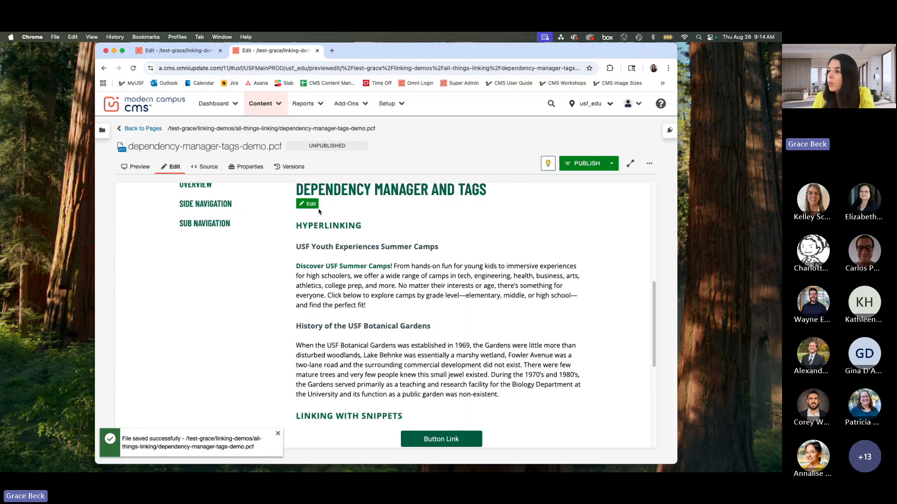
pyautogui.click(315, 205)
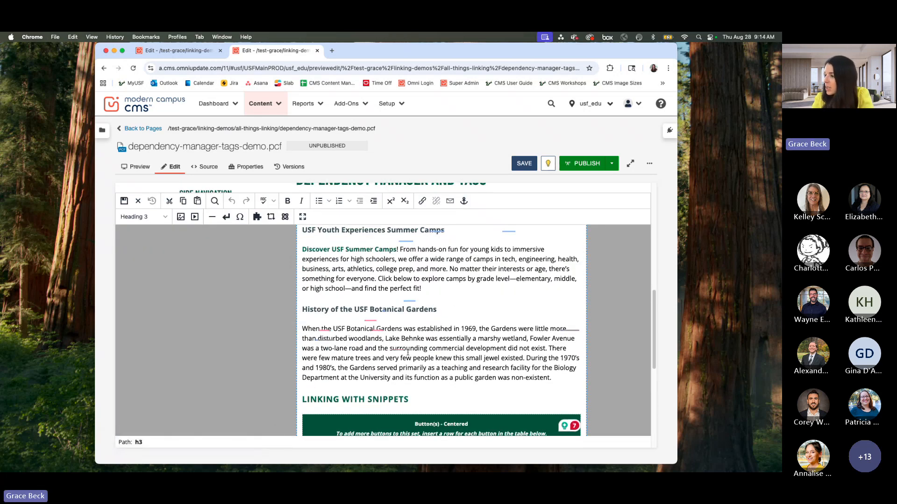
pyautogui.scroll(-1, 481, 353)
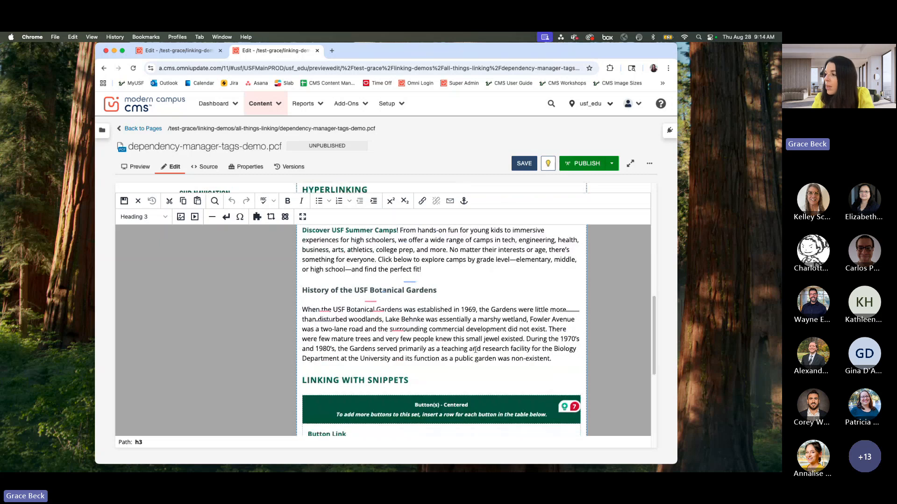
pyautogui.moveTo(333, 309); pyautogui.dragTo(402, 310)
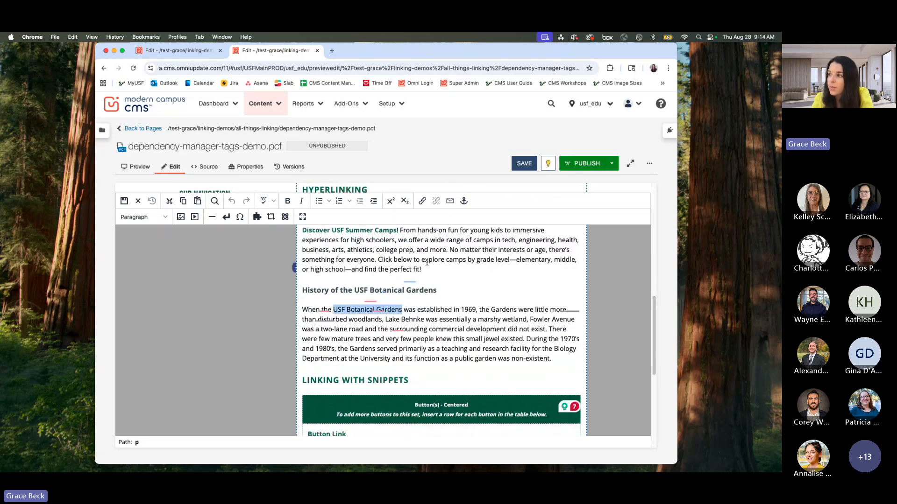
pyautogui.click(422, 201)
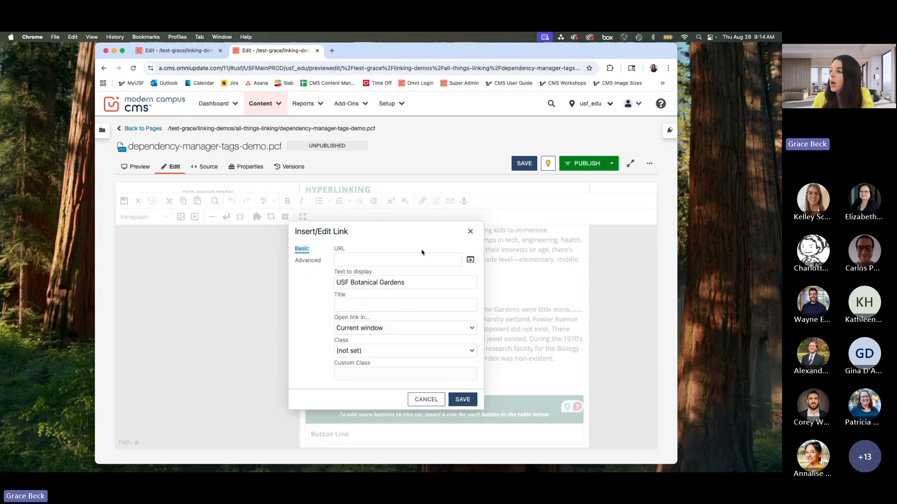
pyautogui.click(471, 261)
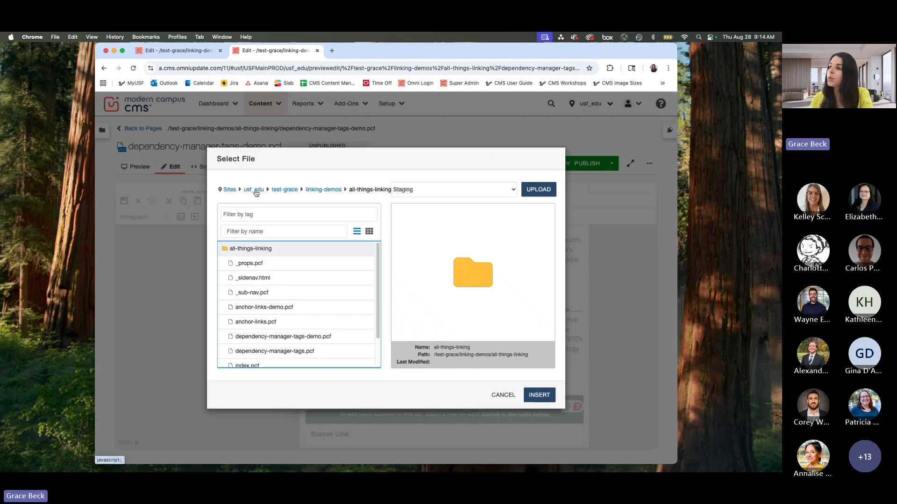
# Step: Go to the usf_edu root, filter the folders by "art", and open arts-sciences/ecore/where-we-are/botanical-gardens
pyautogui.click(257, 192)
pyautogui.click(257, 231)
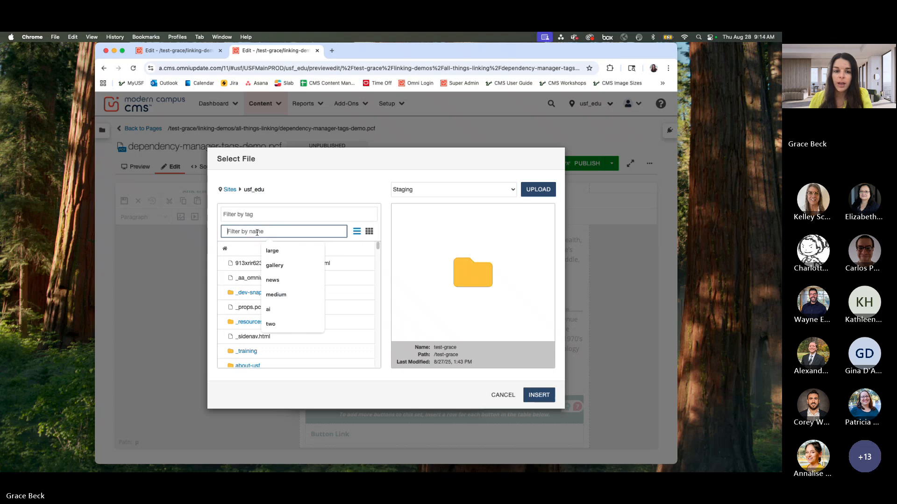
pyautogui.write('art')
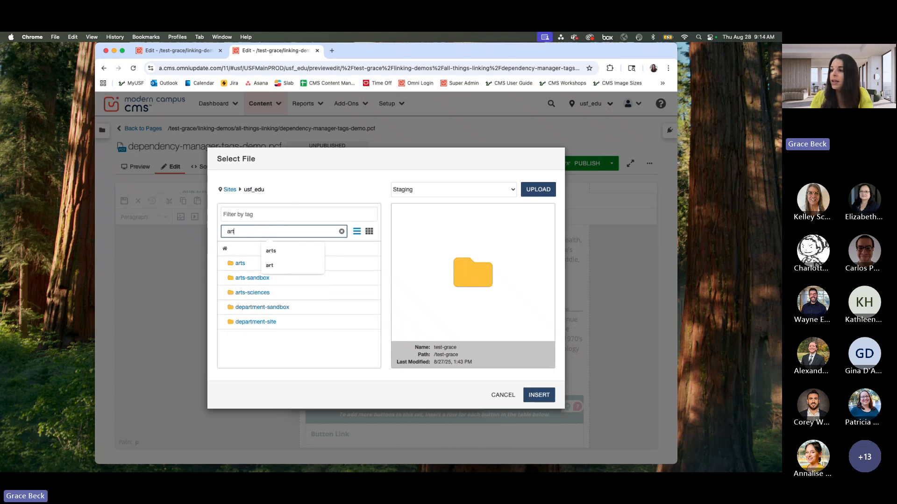
pyautogui.click(253, 293)
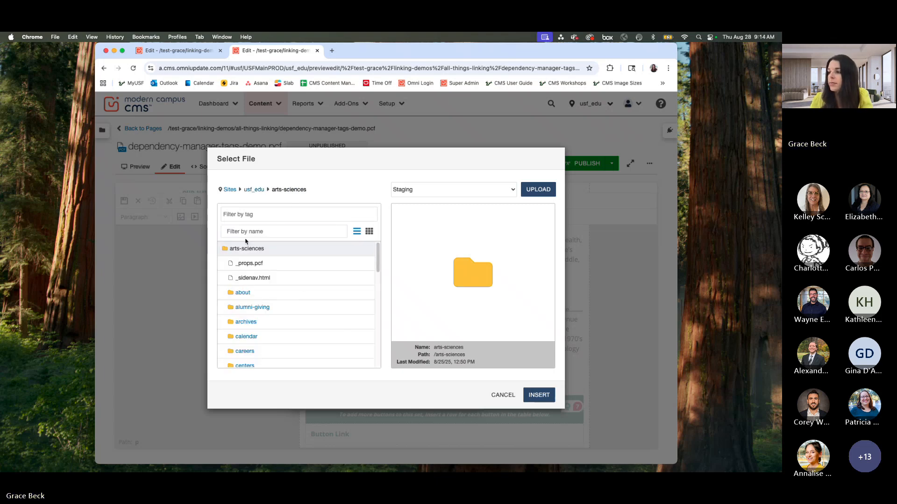
pyautogui.scroll(-3, 276, 289)
pyautogui.scroll(-2, 278, 292)
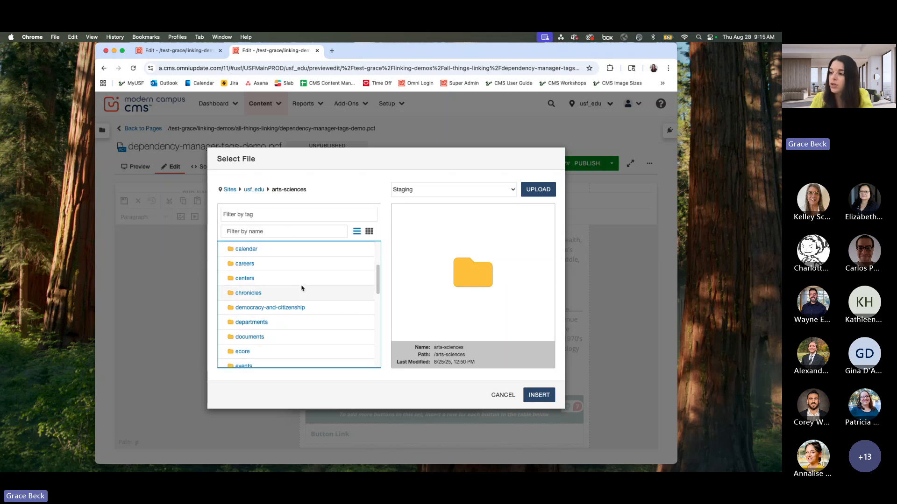
pyautogui.scroll(-4, 301, 288)
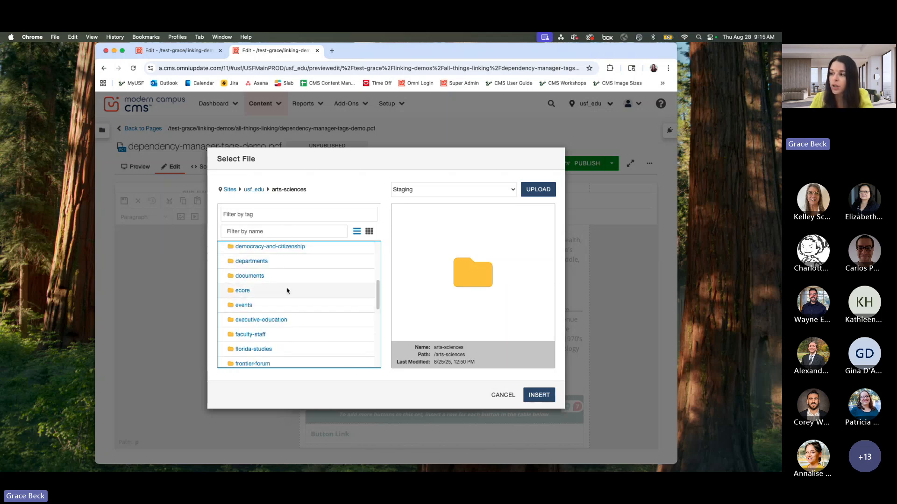
pyautogui.click(243, 292)
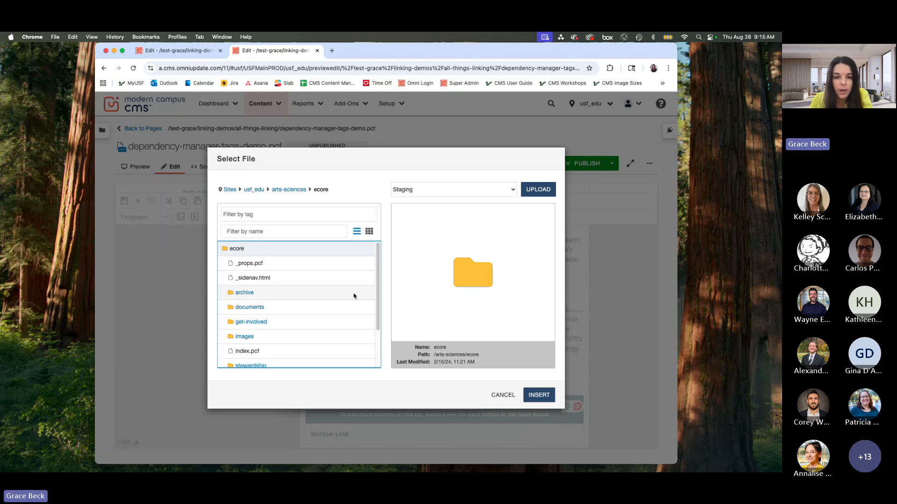
pyautogui.scroll(-3, 377, 301)
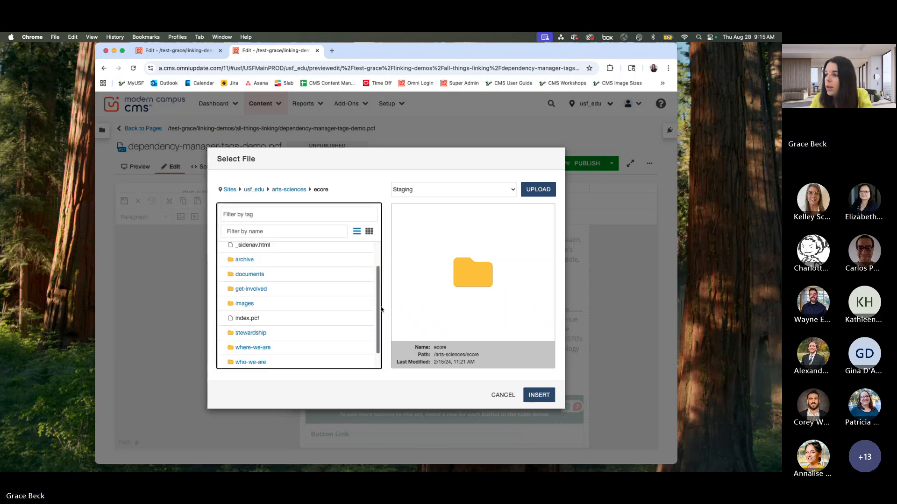
pyautogui.click(254, 333)
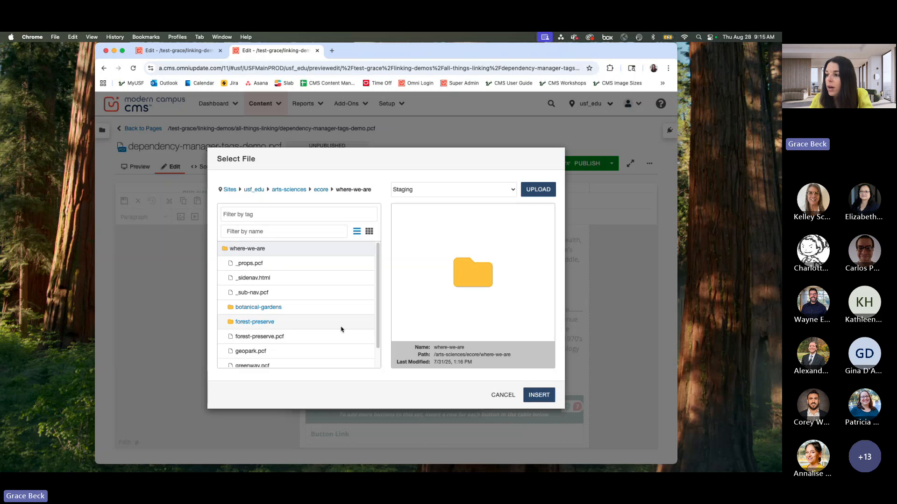
pyautogui.click(261, 308)
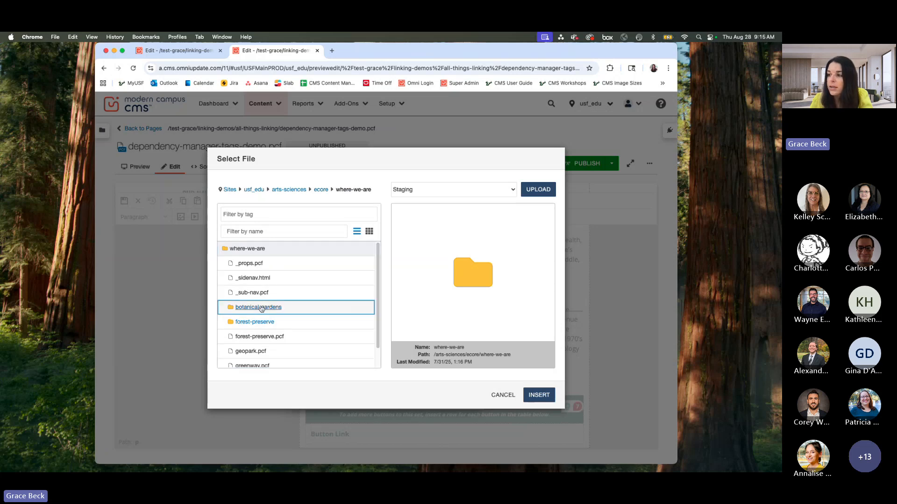
# Step: Preview index.pcf in botanical-gardens and insert it as the "USF Botanical Gardens" link's URL, saving the link and the page
pyautogui.click(247, 323)
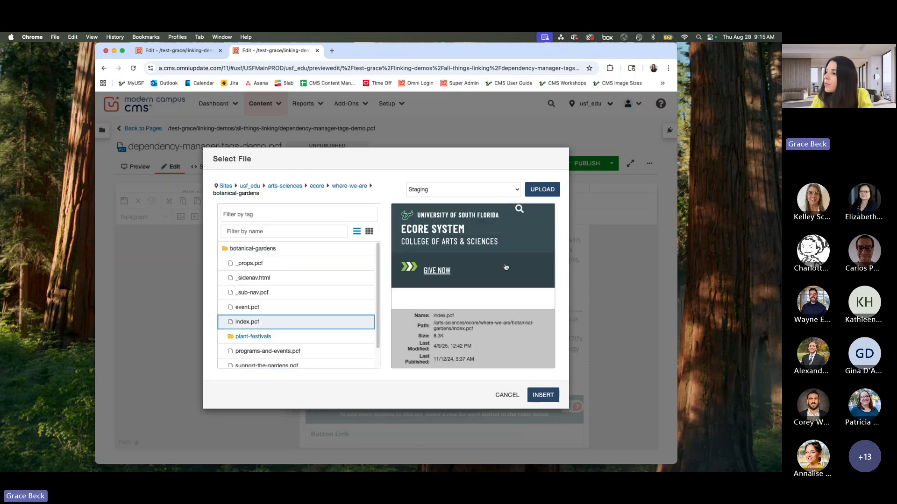
pyautogui.scroll(-5, 505, 267)
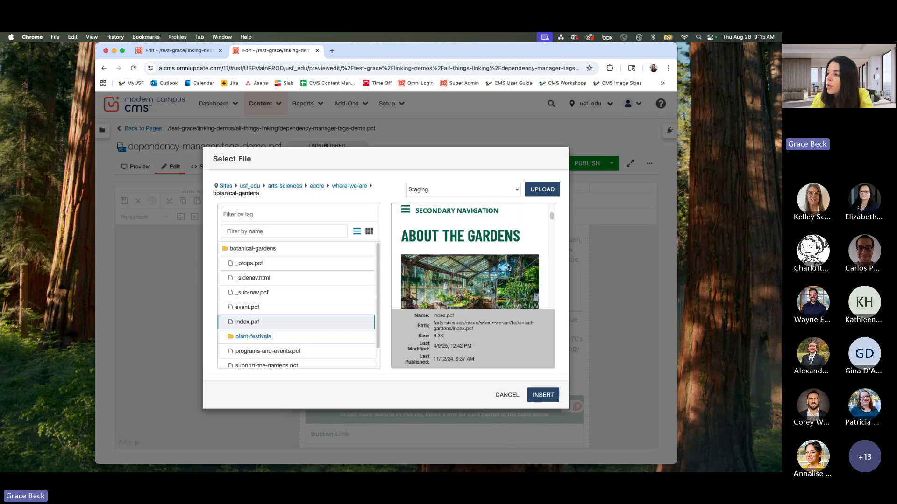
pyautogui.scroll(-8, 508, 267)
pyautogui.scroll(7, 509, 266)
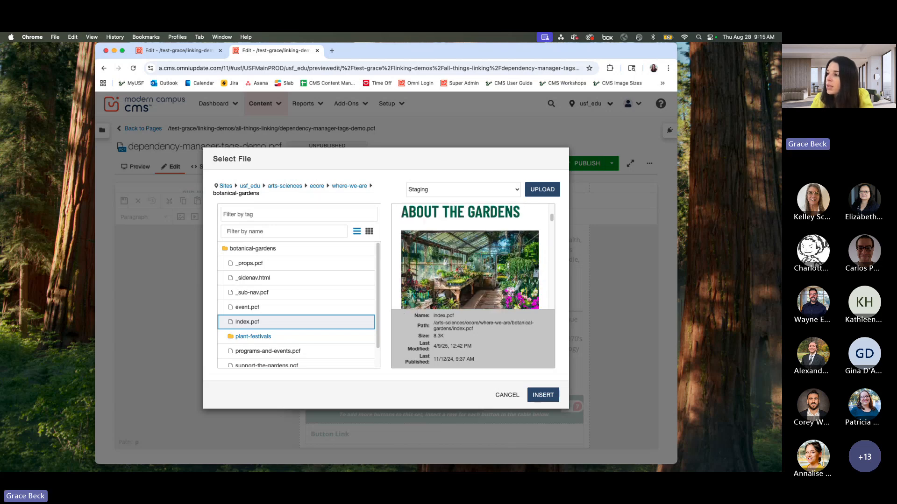
pyautogui.scroll(2, 508, 266)
pyautogui.scroll(-7, 491, 263)
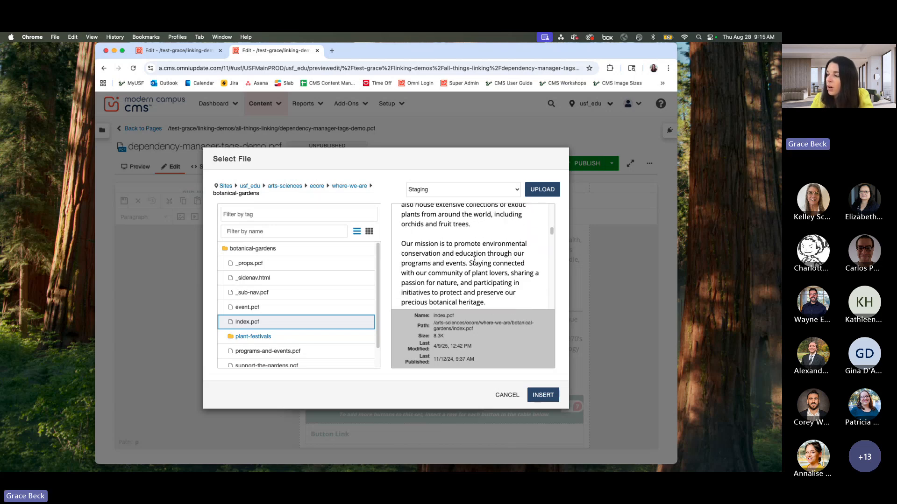
pyautogui.scroll(-4, 474, 260)
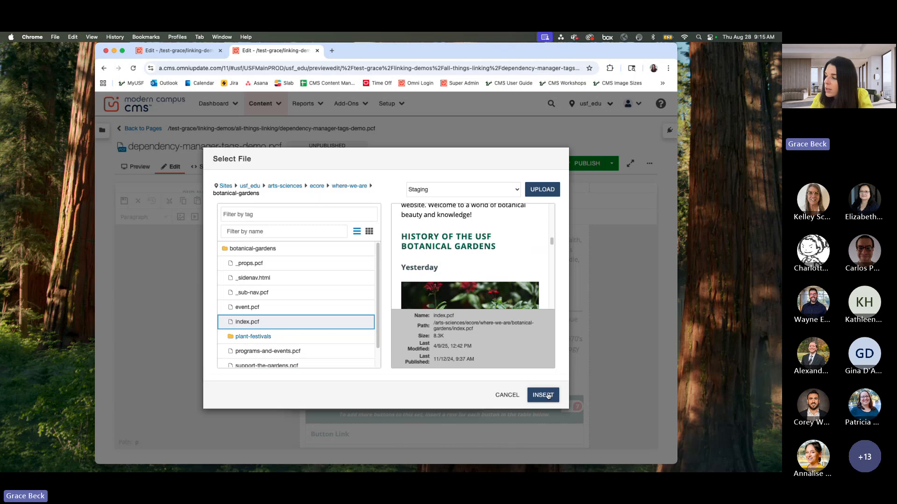
pyautogui.click(543, 395)
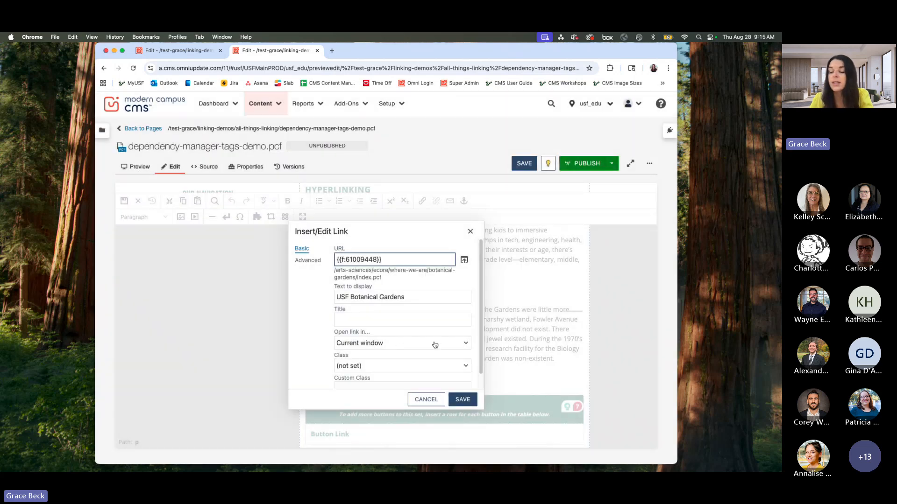
pyautogui.click(462, 400)
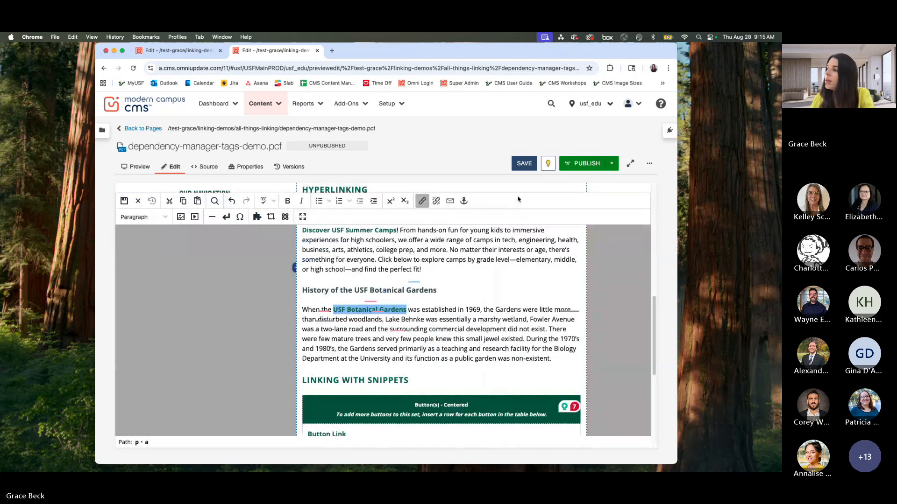
pyautogui.click(523, 163)
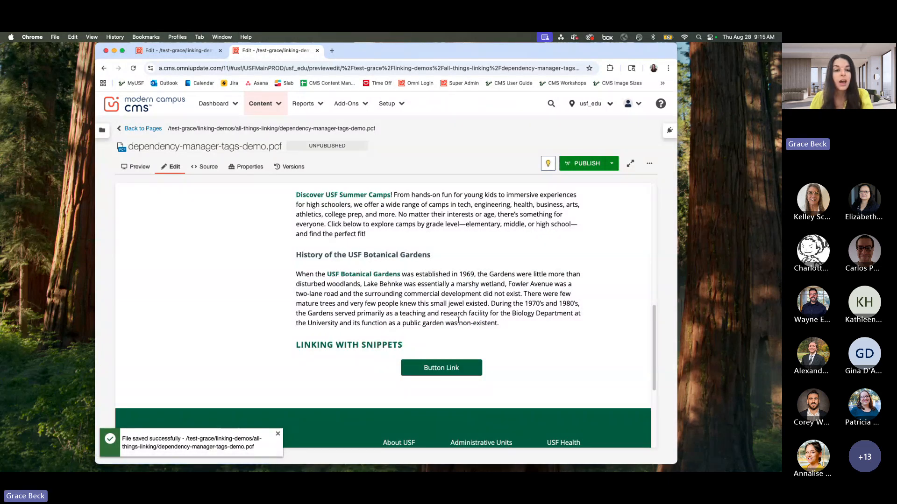
# Step: Reopen the main content region, select "Button Link" under Linking with Snippets, and view the available snippets without inserting one
pyautogui.scroll(3, 458, 320)
pyautogui.moveTo(316, 232)
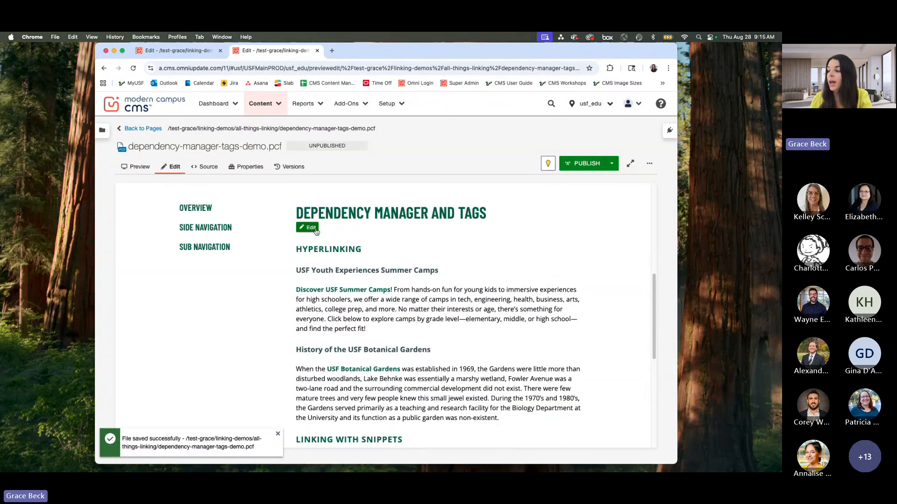
pyautogui.click(315, 231)
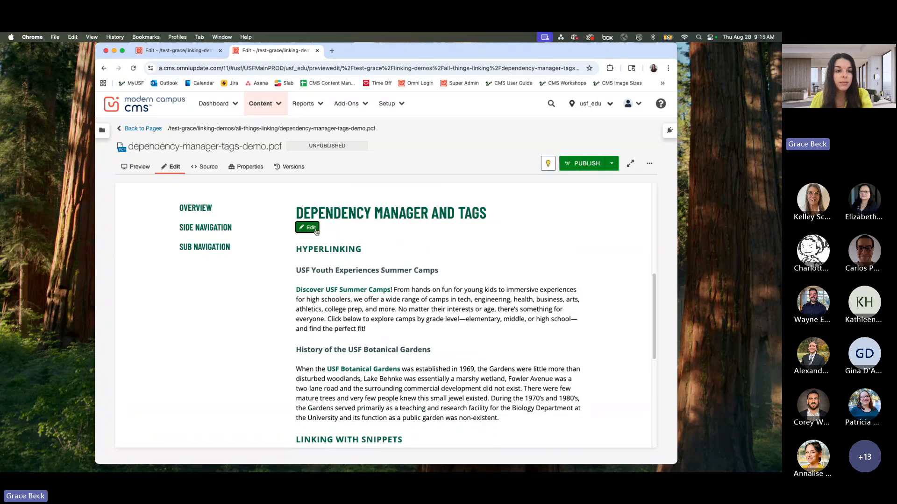
pyautogui.scroll(-5, 447, 321)
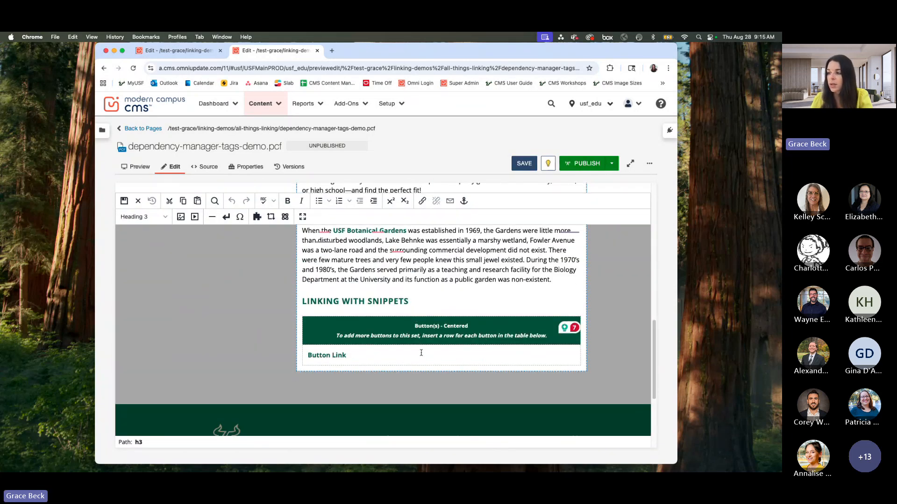
pyautogui.tripleClick(371, 358)
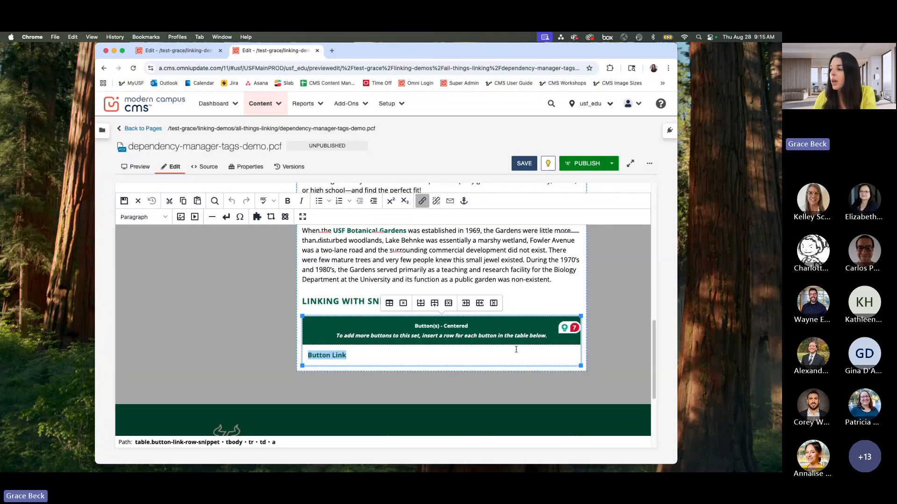
pyautogui.click(257, 217)
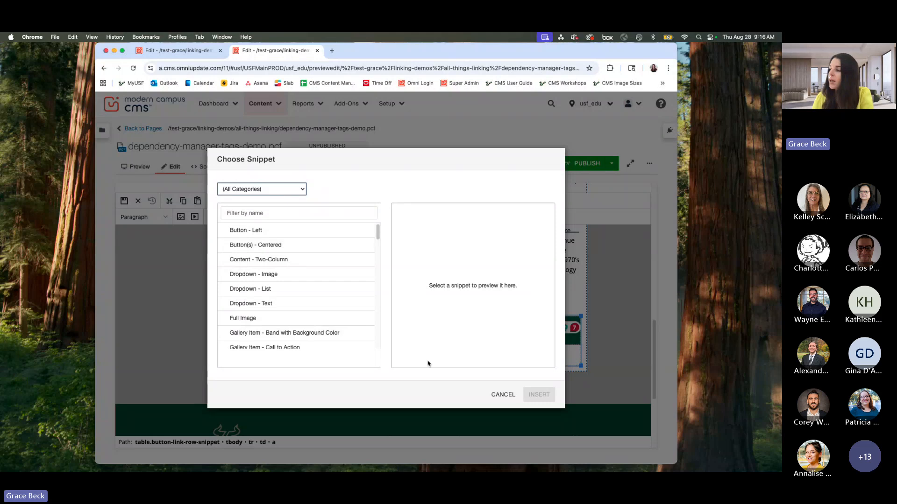
pyautogui.click(502, 395)
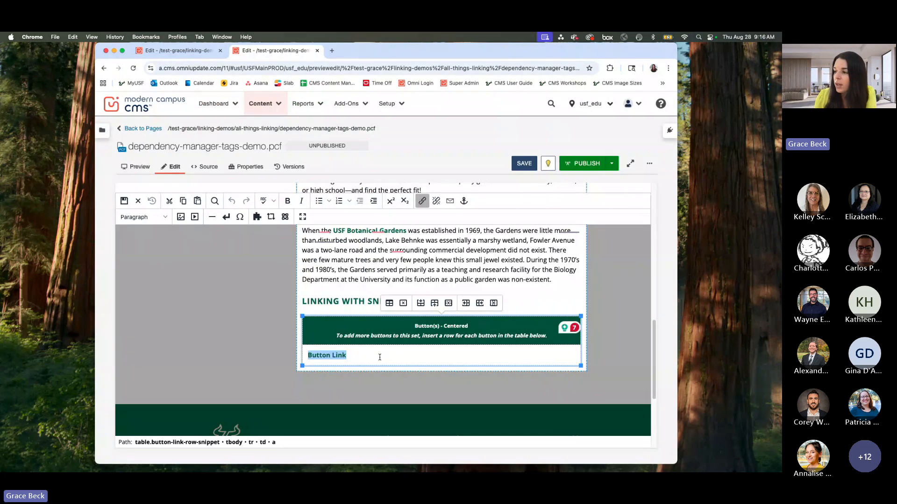
# Step: Insert a new row after the Button Link row in the Button(s) - Centered snippet table
pyautogui.rightClick(378, 357)
pyautogui.moveTo(433, 413)
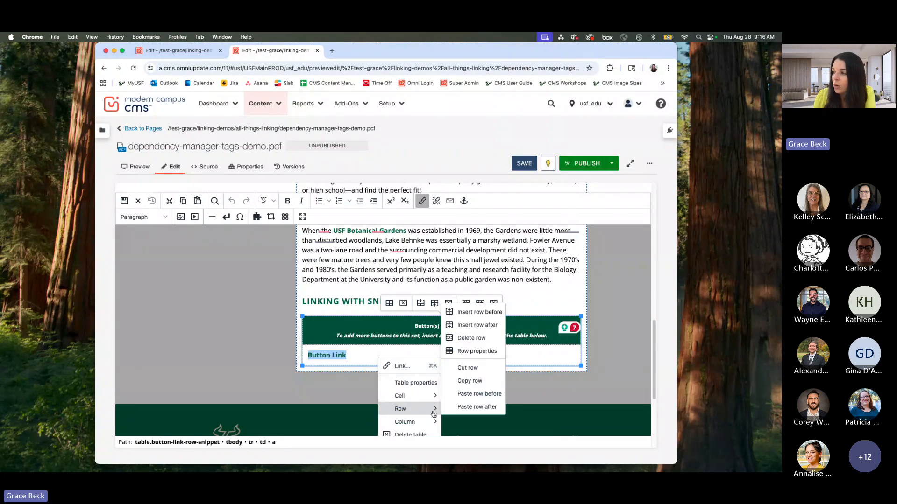
pyautogui.click(360, 356)
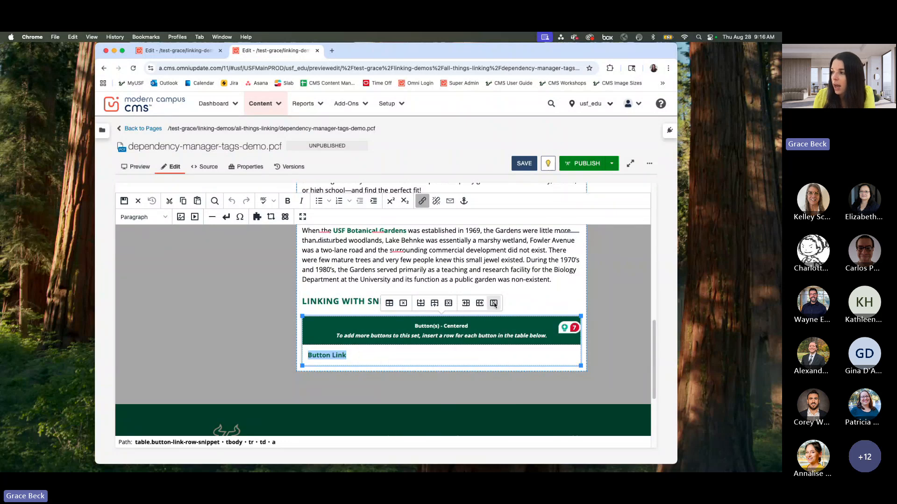
pyautogui.click(435, 304)
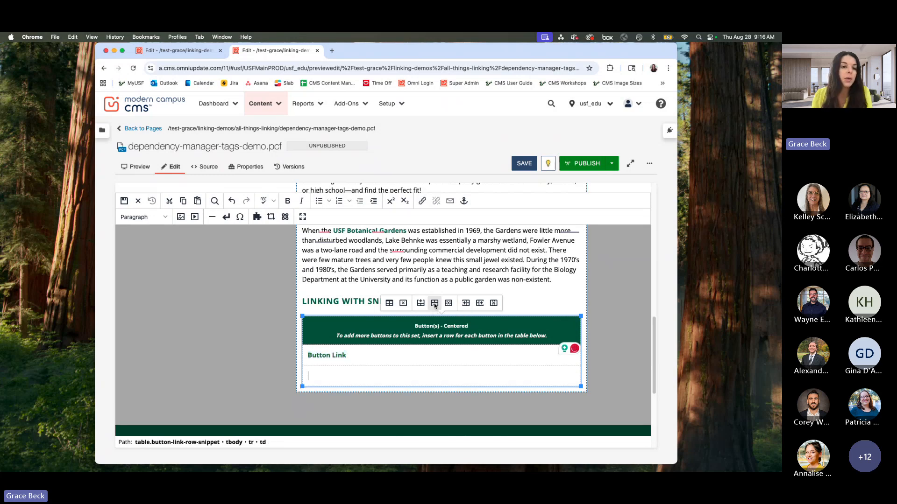
pyautogui.click(381, 366)
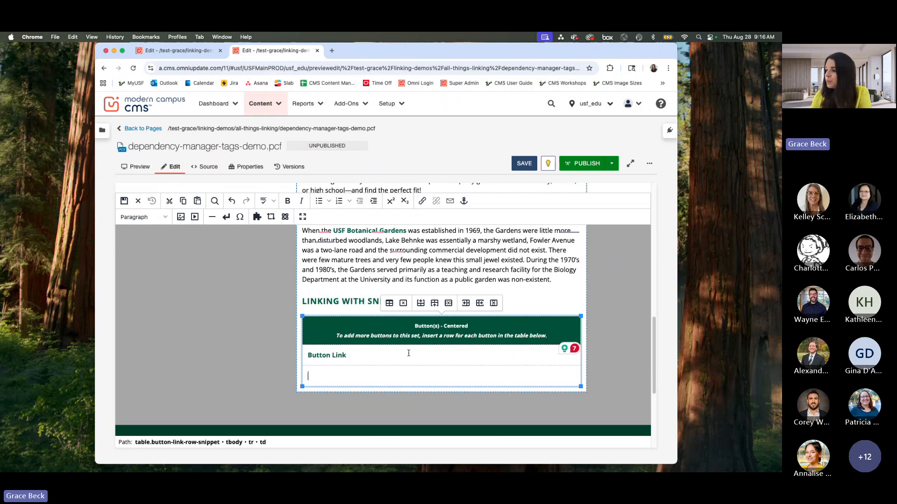
# Step: Open the "Button Link" hyperlink for editing and set its display text to "Join the Waitlist"
pyautogui.moveTo(408, 353); pyautogui.dragTo(309, 354)
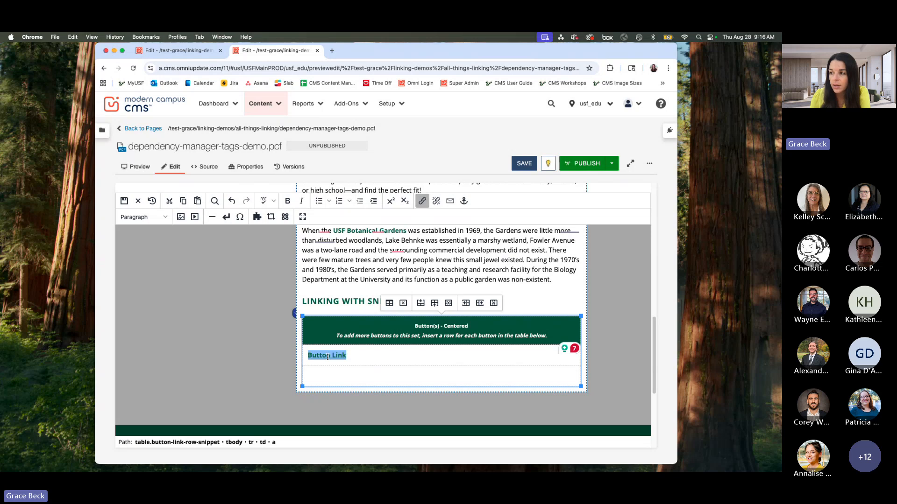
pyautogui.click(425, 203)
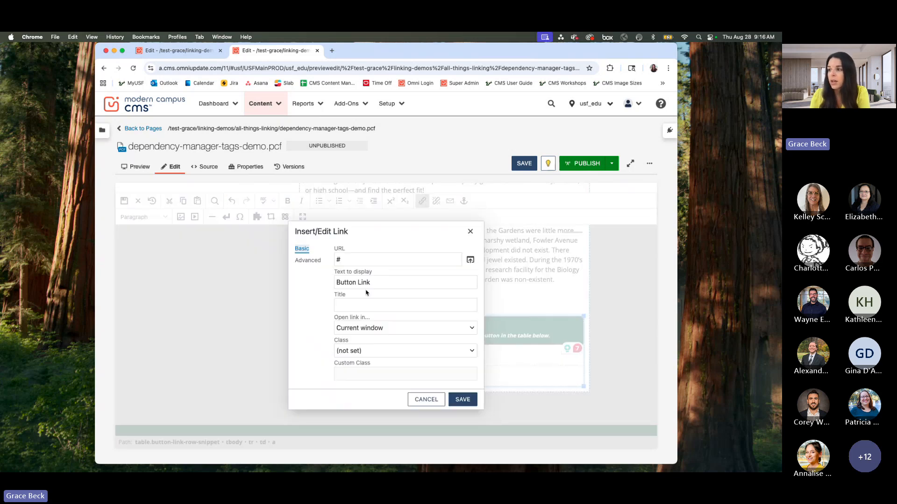
pyautogui.moveTo(385, 283); pyautogui.dragTo(331, 285)
pyautogui.click(398, 282)
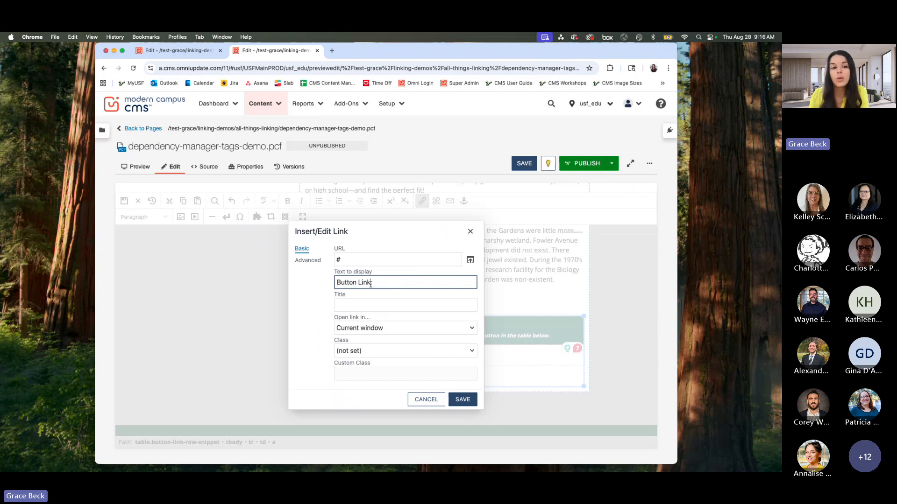
pyautogui.moveTo(371, 284); pyautogui.dragTo(333, 285)
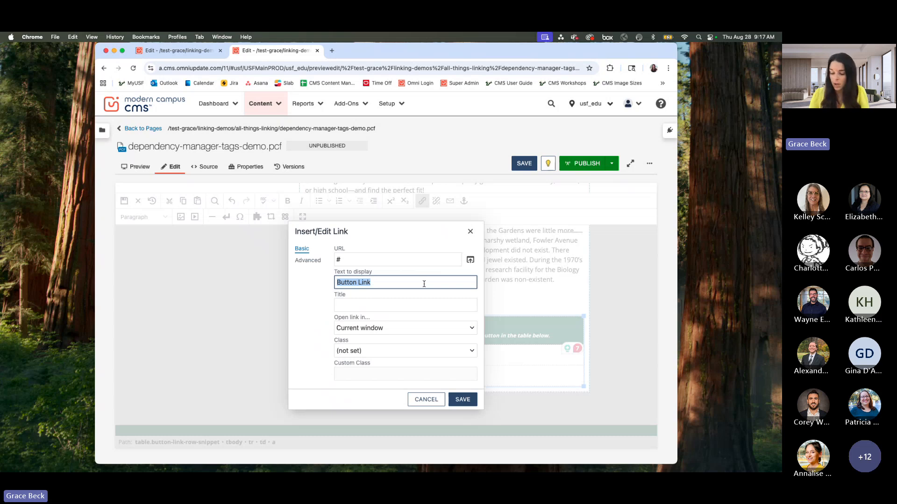
pyautogui.write('Joi')
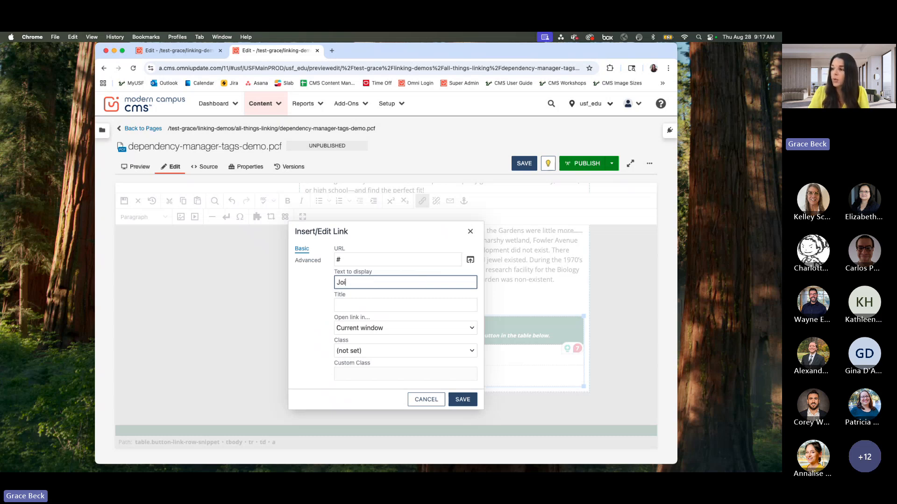
pyautogui.write('n the Waitlist')
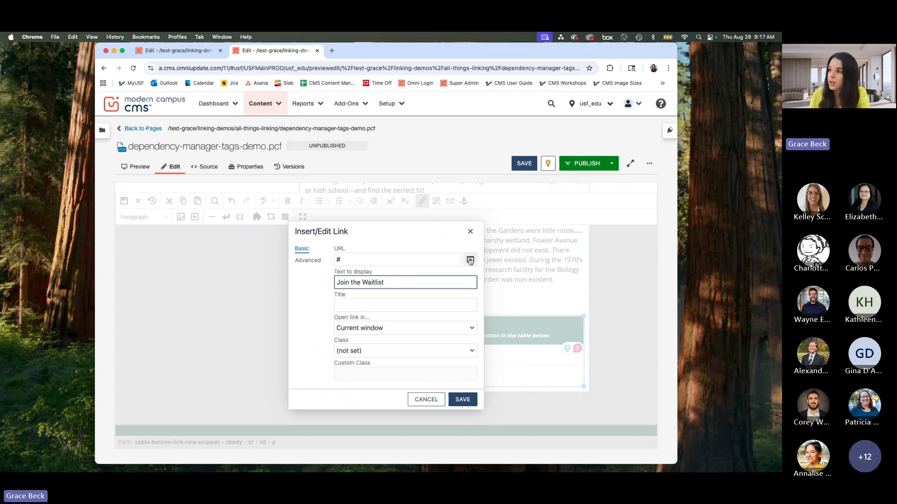
# Step: Clear the "#" placeholder URL of the "Join the Waitlist" link and browse from the usf_edu root to the stadium folder, filtering by name
pyautogui.moveTo(372, 261); pyautogui.dragTo(326, 264)
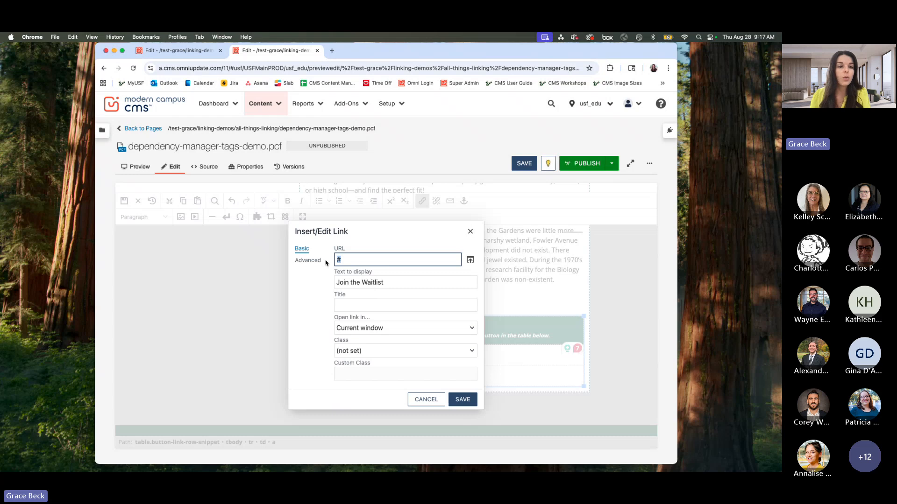
pyautogui.press('BackSpace')
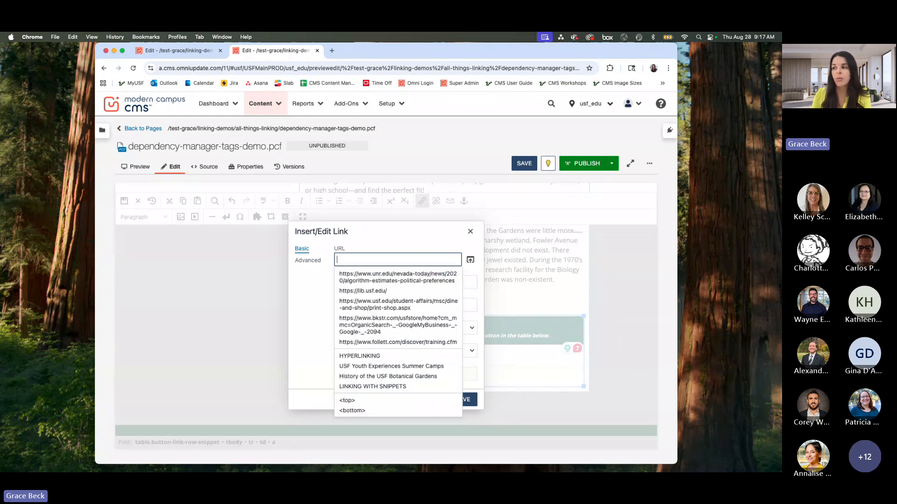
pyautogui.click(470, 260)
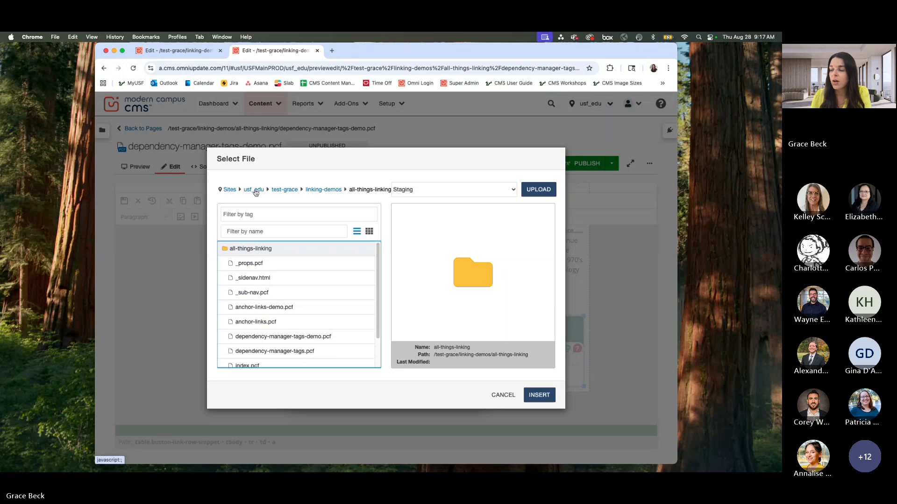
pyautogui.click(255, 190)
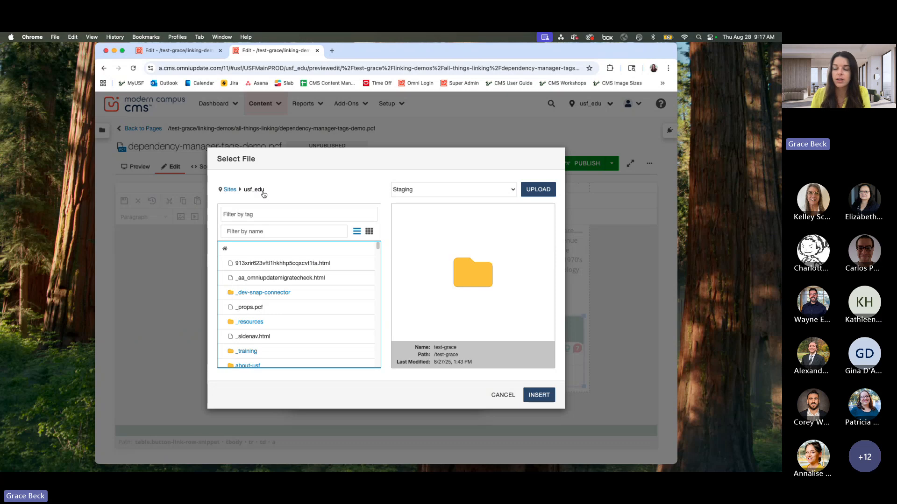
pyautogui.click(273, 230)
pyautogui.write('stad')
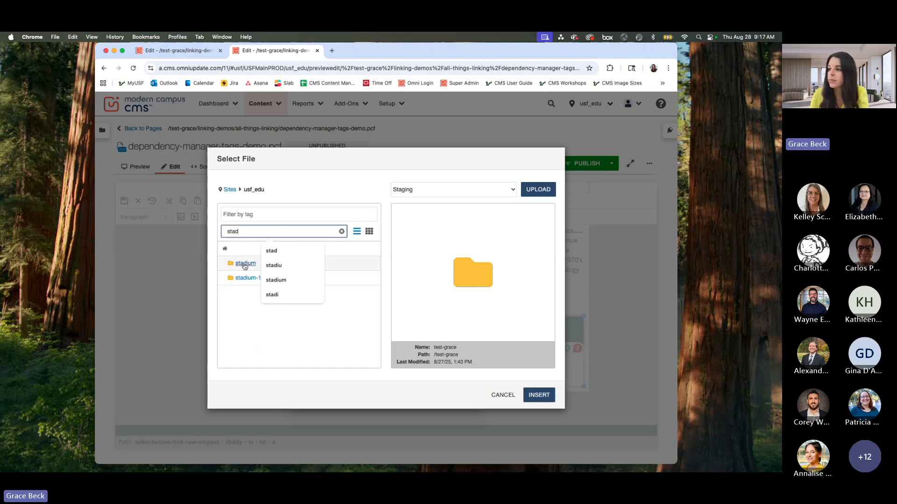
pyautogui.click(245, 266)
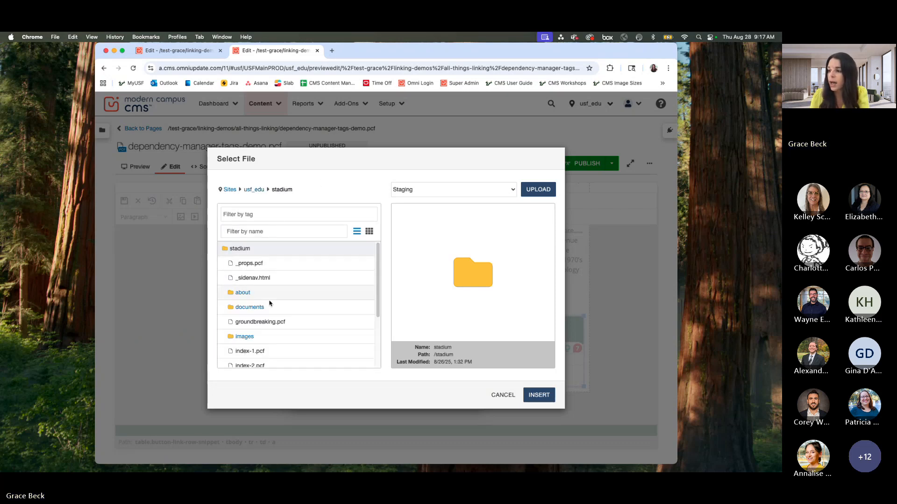
# Step: Preview index.pcf in the stadium folder and insert it as the "Join the Waitlist" link's URL
pyautogui.scroll(-3, 260, 345)
pyautogui.click(240, 315)
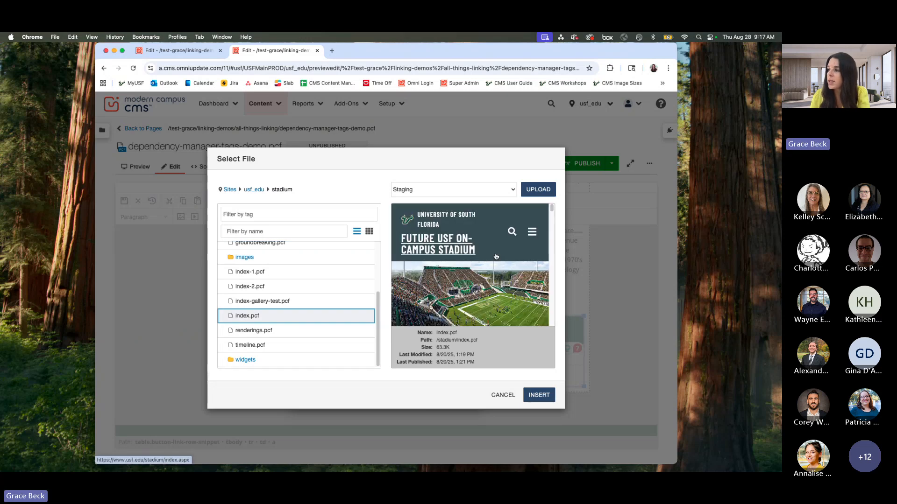
pyautogui.scroll(-8, 509, 255)
pyautogui.scroll(-10, 505, 257)
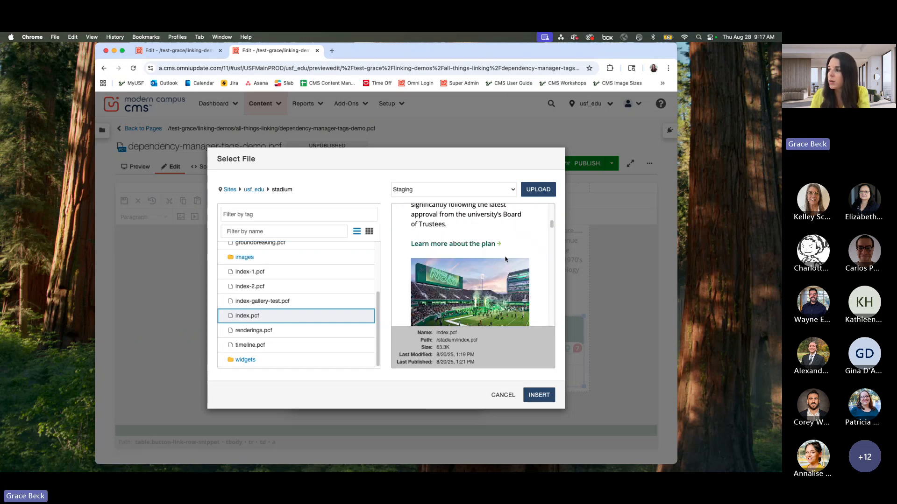
pyautogui.click(539, 396)
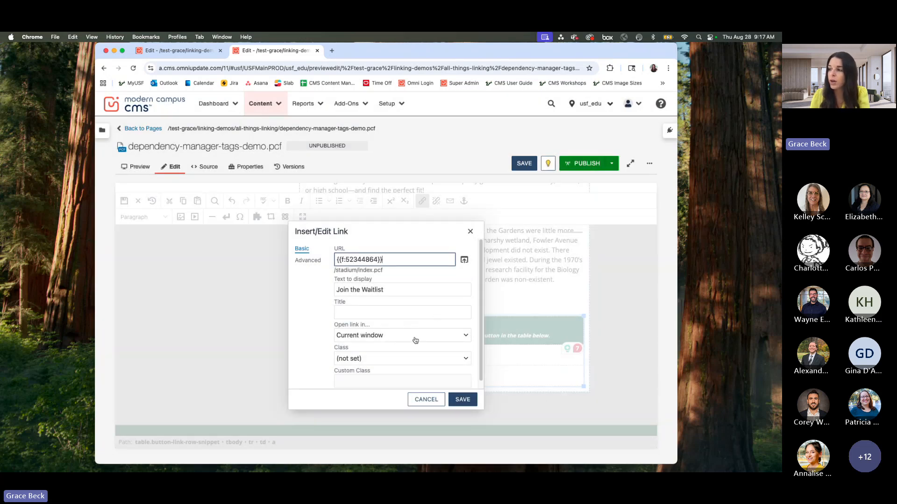
# Step: Highlight the dependency tag in the URL, and save the "Join the Waitlist" link and the page
pyautogui.moveTo(391, 260); pyautogui.dragTo(334, 260)
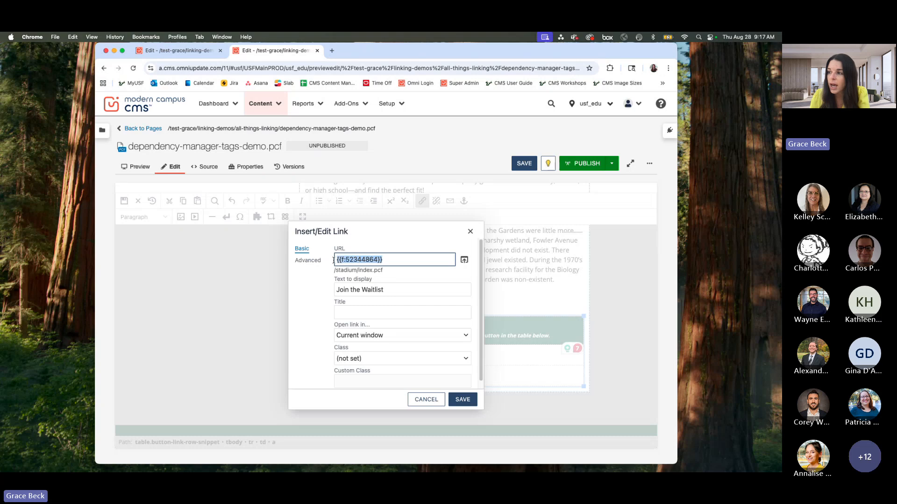
pyautogui.click(380, 271)
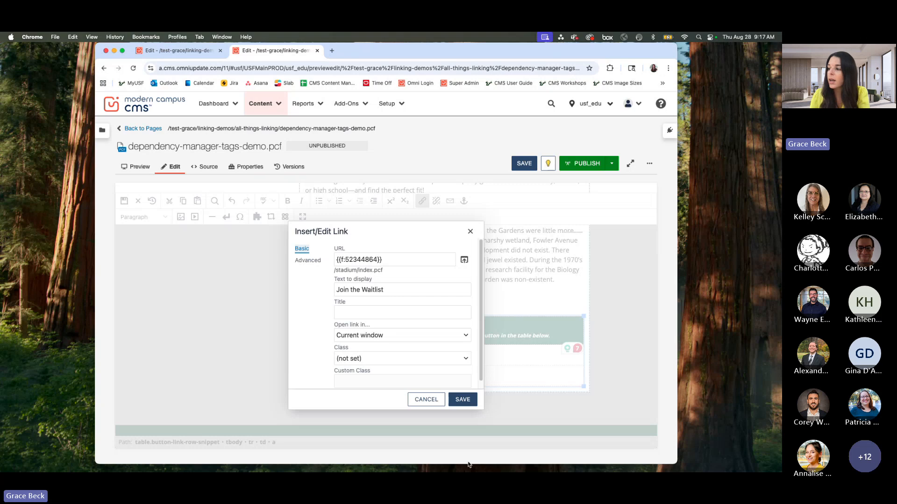
pyautogui.click(463, 399)
pyautogui.click(524, 163)
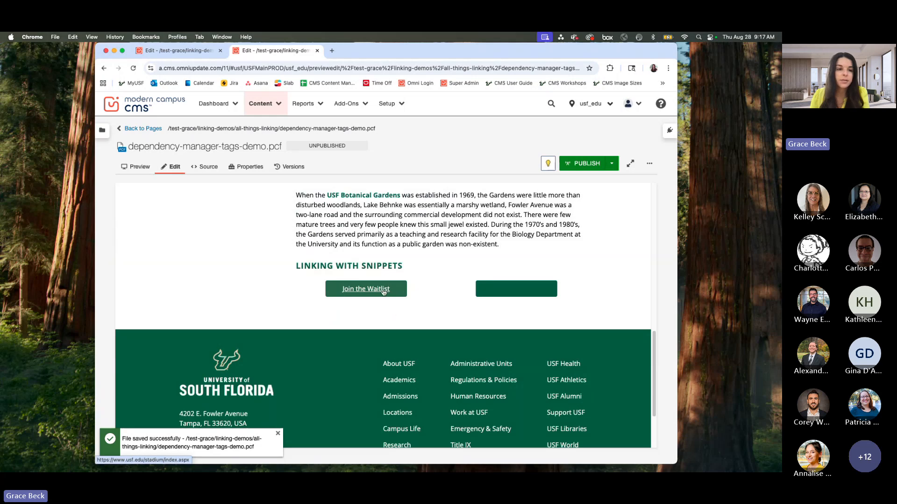
# Step: Reopen the main content region and enter "Watch the Manatee Cam" in the empty row of the Button(s) - Centered table
pyautogui.scroll(3, 397, 311)
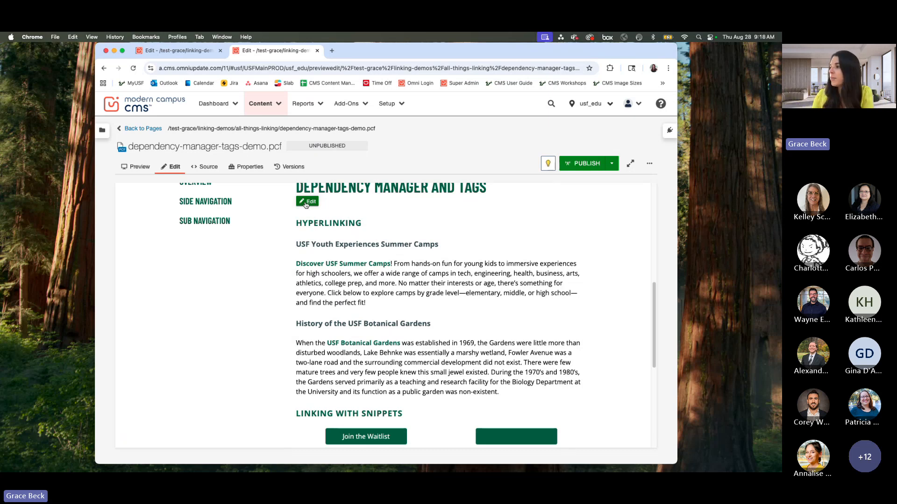
pyautogui.click(309, 204)
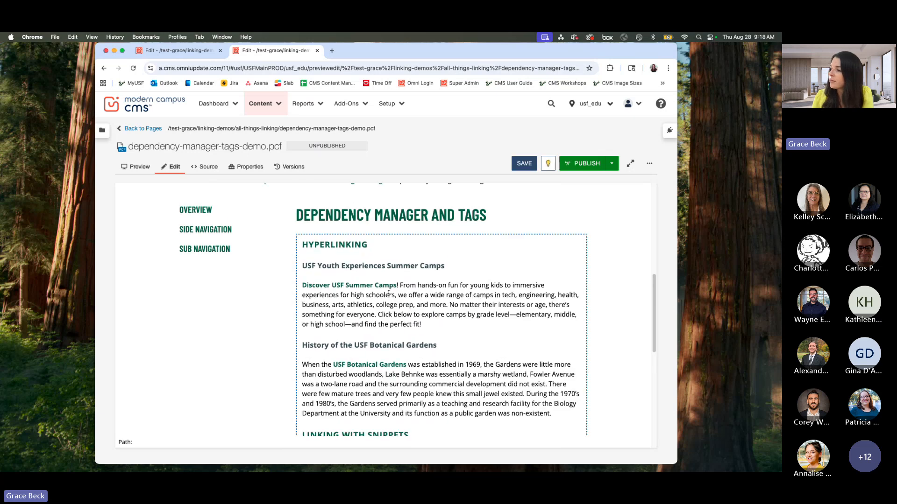
pyautogui.click(337, 342)
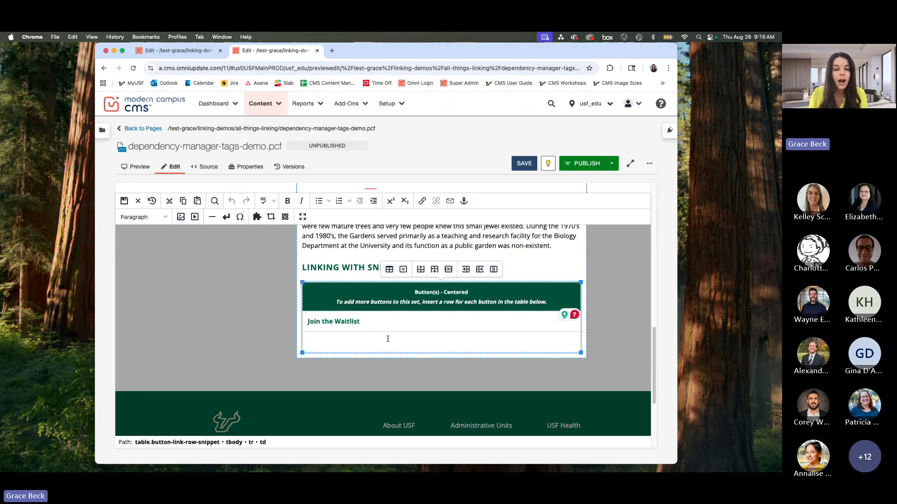
pyautogui.write('Watch')
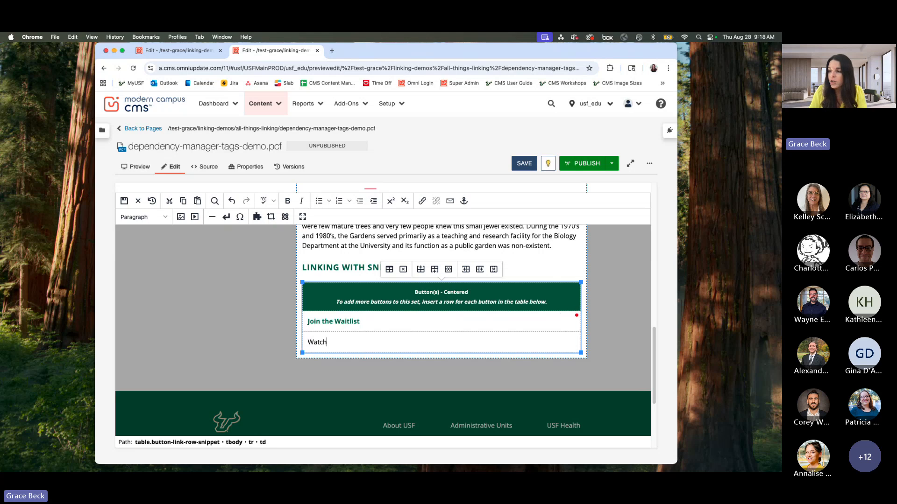
pyautogui.write(' the Manatee Cam')
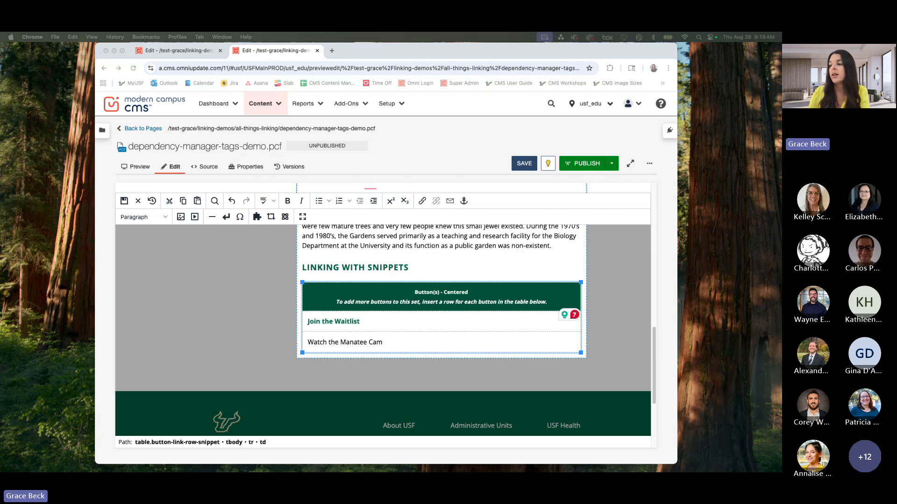
pyautogui.click(363, 336)
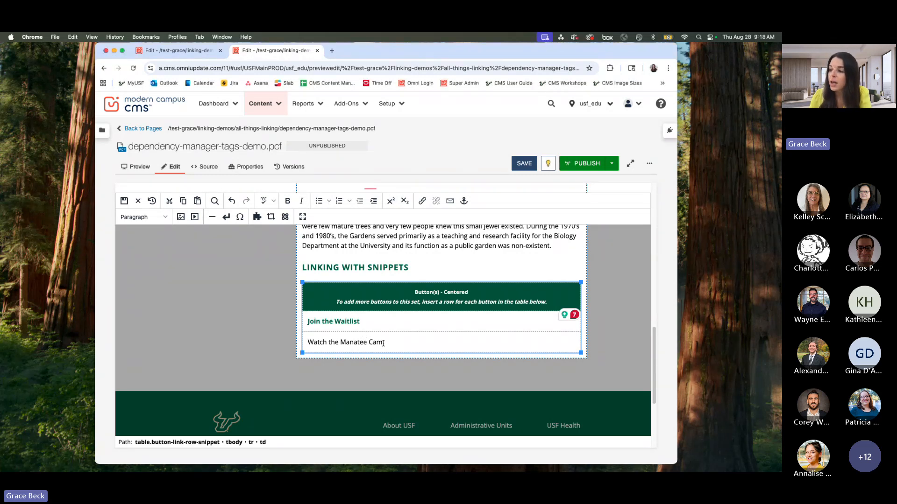
pyautogui.moveTo(408, 342); pyautogui.dragTo(308, 342)
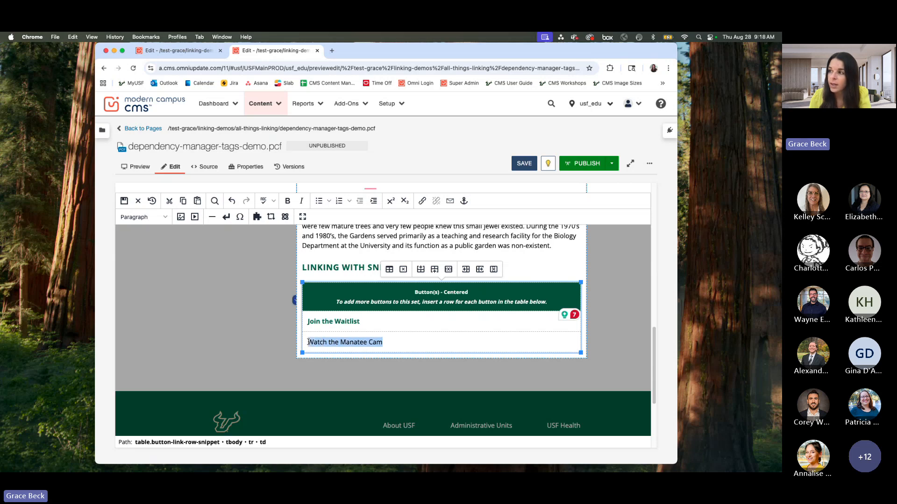
pyautogui.click(422, 201)
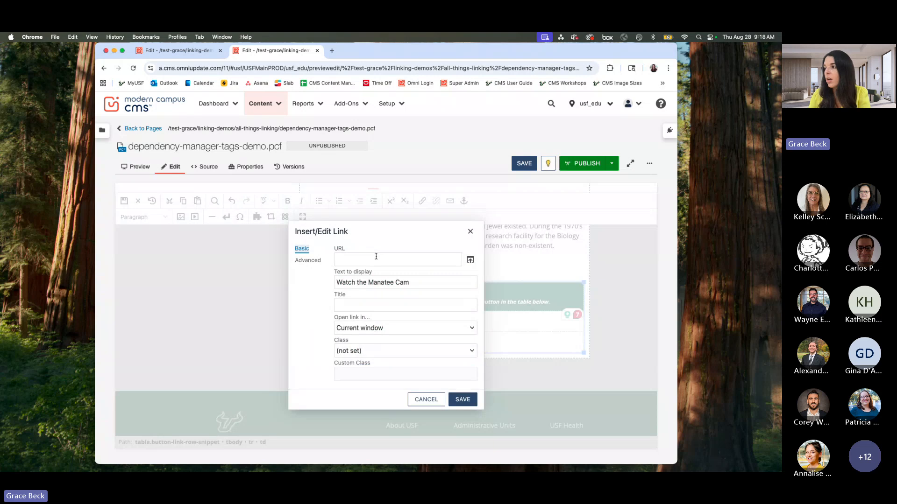
pyautogui.click(360, 260)
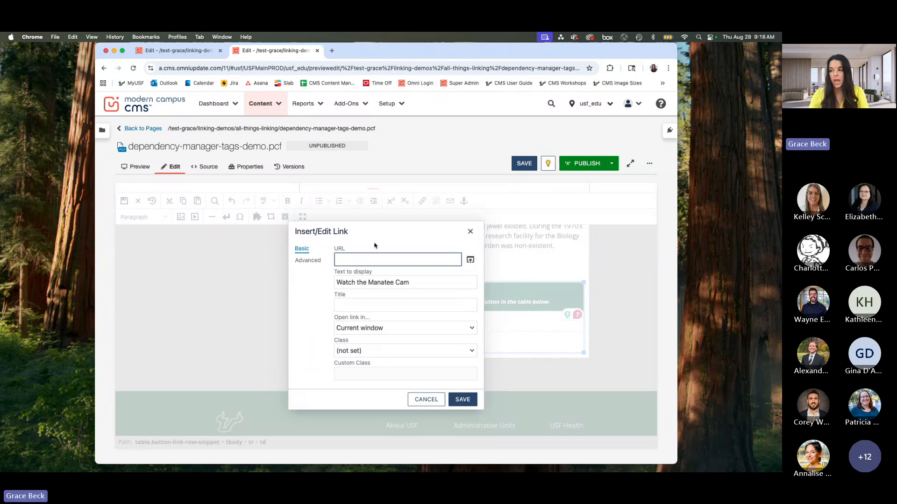
pyautogui.press('super+v')
pyautogui.click(325, 314)
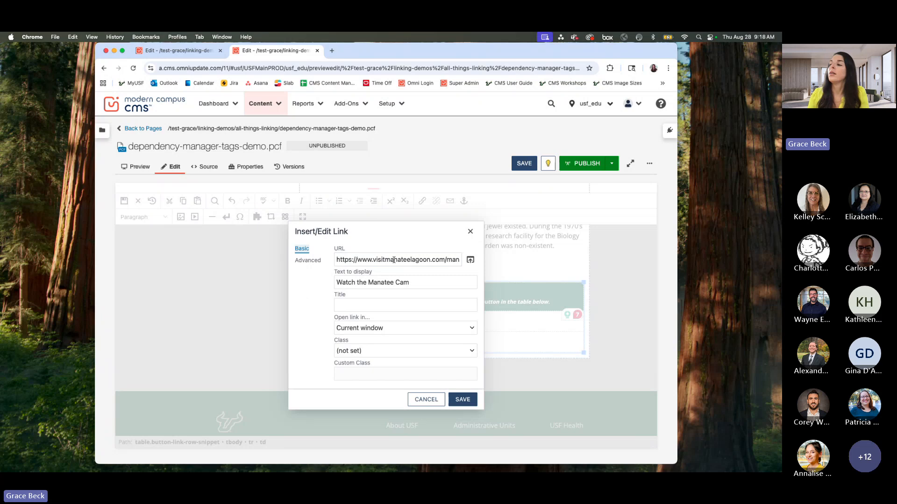
pyautogui.click(369, 329)
pyautogui.click(370, 340)
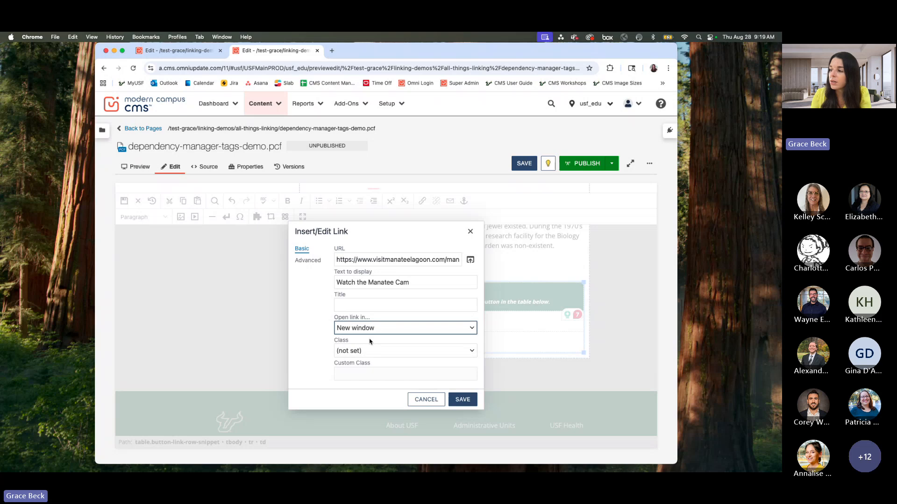
pyautogui.click(453, 397)
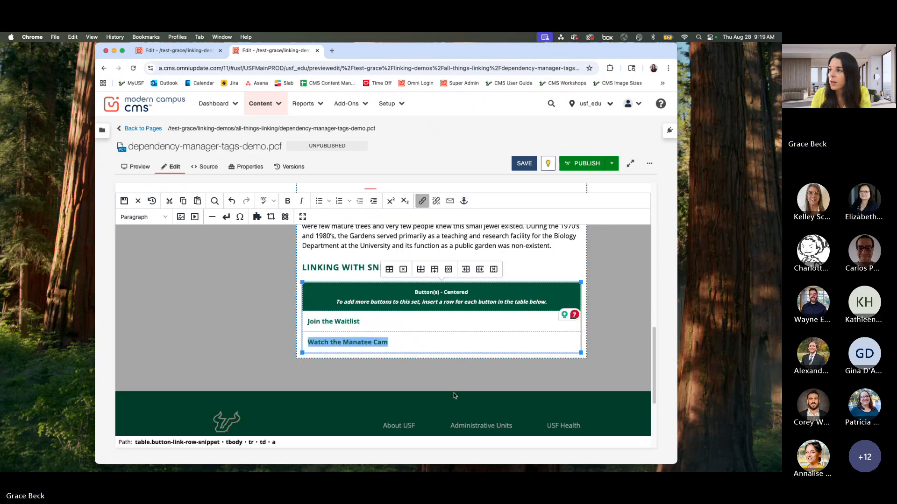
pyautogui.click(529, 165)
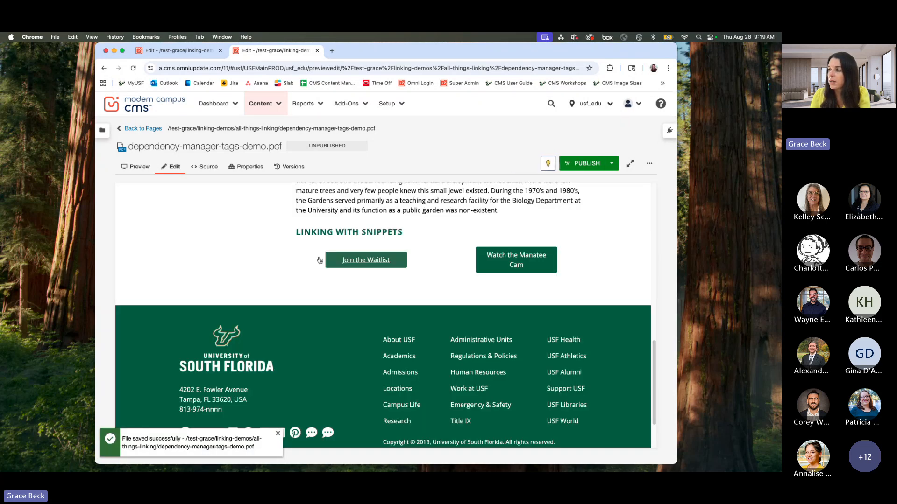
# Step: Publish the dependency-manager-tags-demo.pcf page
pyautogui.scroll(-3, 502, 389)
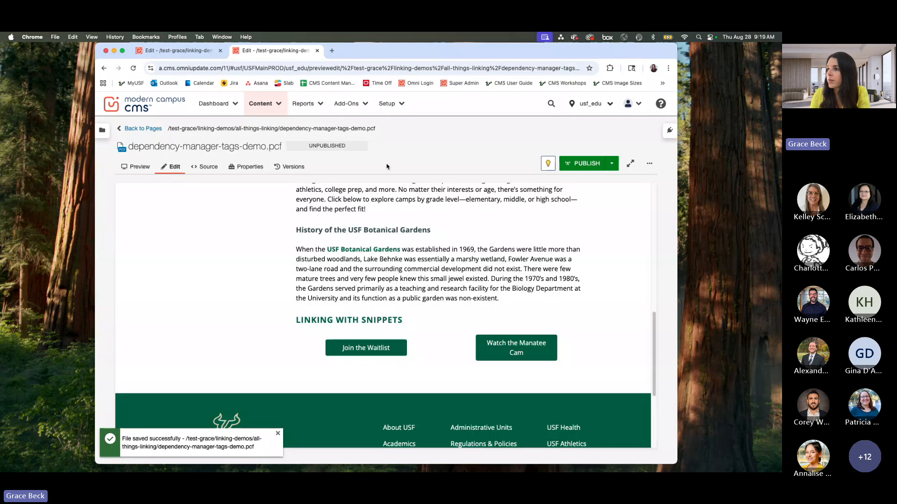
pyautogui.click(587, 163)
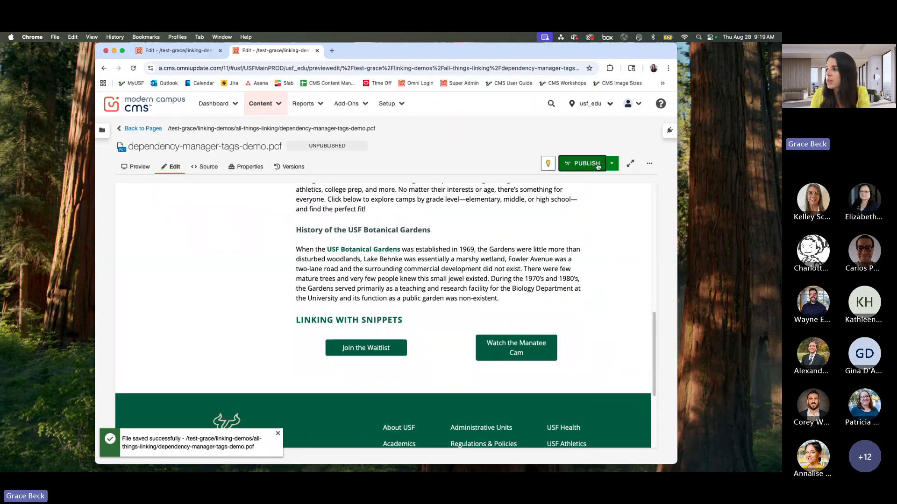
pyautogui.click(460, 285)
pyautogui.click(442, 326)
pyautogui.click(480, 386)
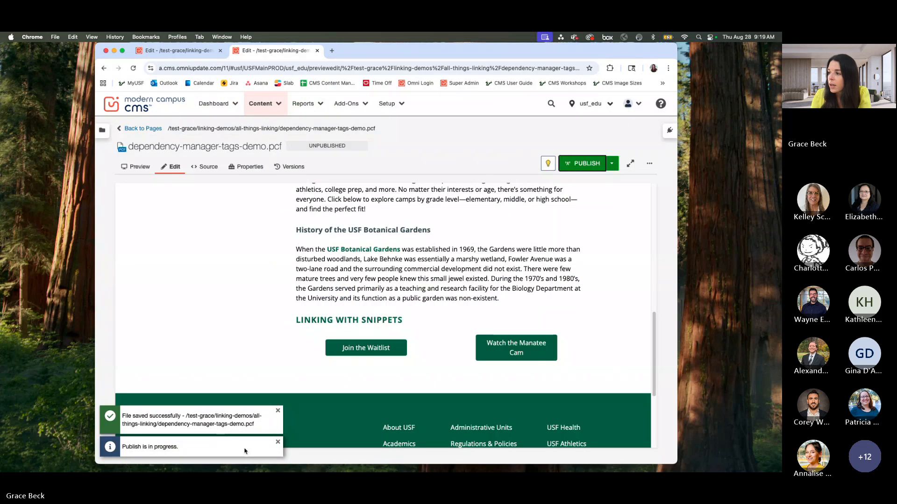
# Step: Open the page's test-site version from the publish notification and close its tab to return to the editor
pyautogui.click(241, 439)
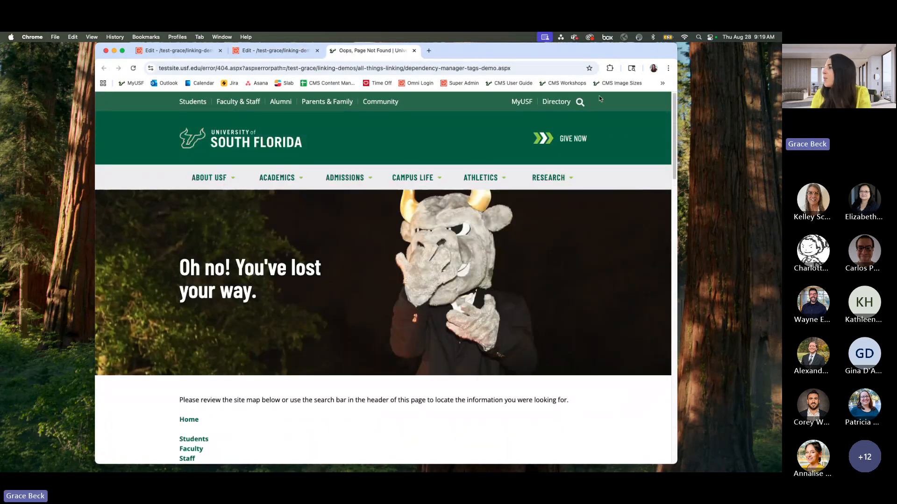
pyautogui.moveTo(652, 55); pyautogui.dragTo(660, 92)
pyautogui.click(301, 88)
pyautogui.moveTo(568, 88); pyautogui.dragTo(613, 77)
pyautogui.click(421, 101)
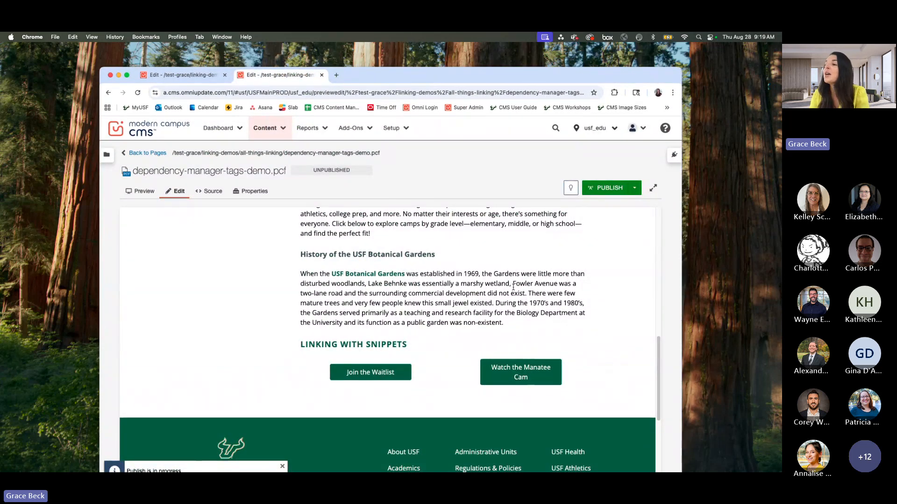
# Step: Preview the page, test the "Watch the Manatee Cam" button, and look over the Manatee Lagoon page it opens
pyautogui.click(153, 192)
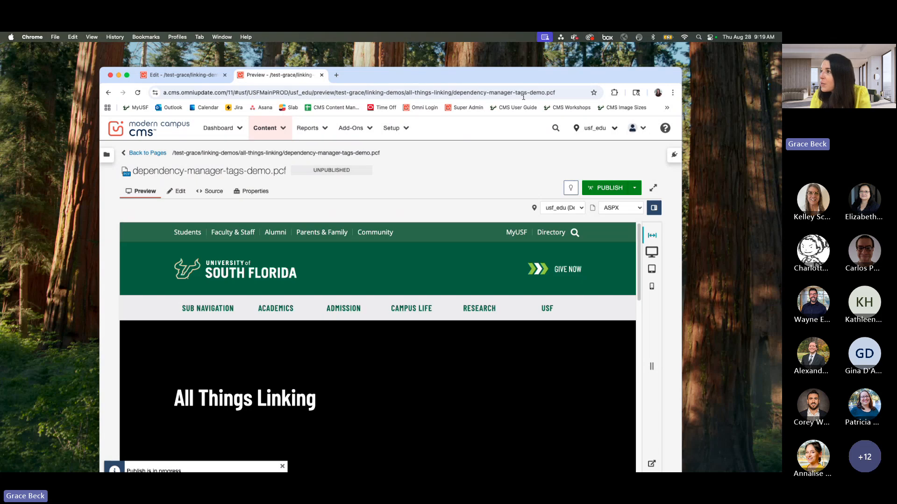
pyautogui.moveTo(564, 78); pyautogui.dragTo(564, 53)
pyautogui.scroll(-15, 514, 369)
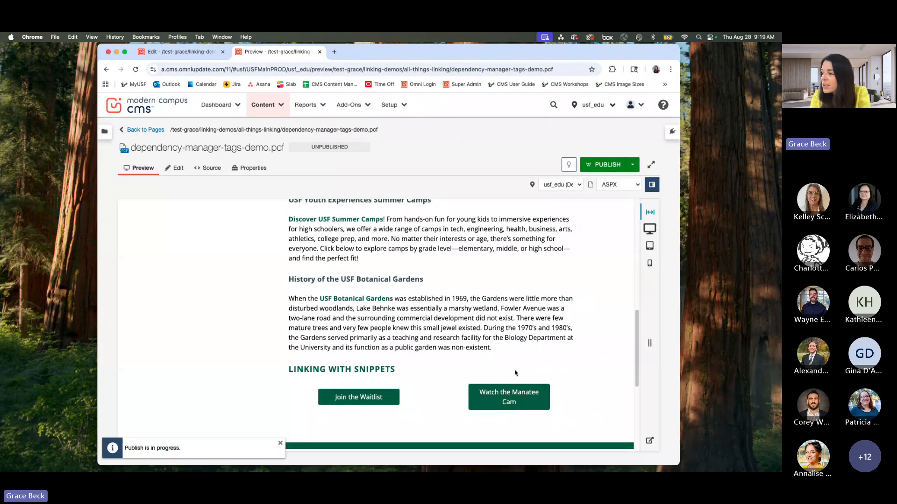
pyautogui.click(516, 397)
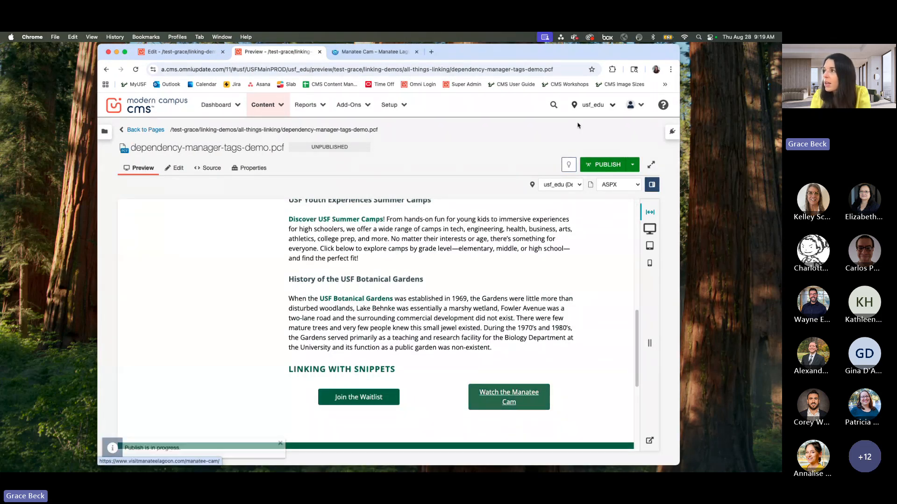
pyautogui.click(520, 394)
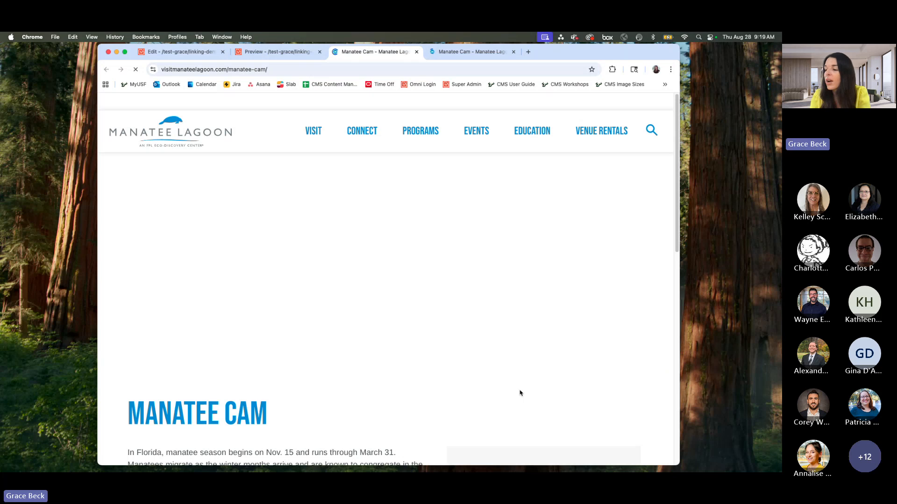
pyautogui.scroll(-6, 517, 391)
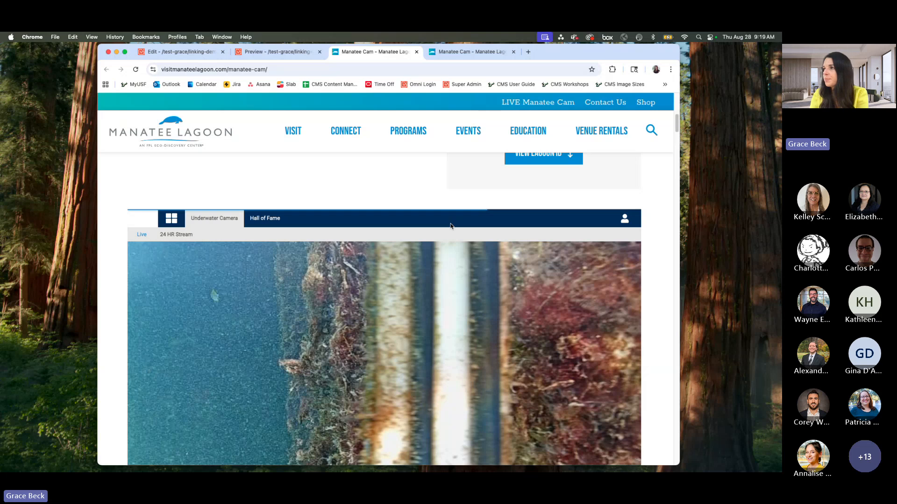
# Step: Close the Manatee Cam tabs and the dependency-manager-tags-demo preview and editing tabs, keeping the anchor-links.pcf preview open
pyautogui.click(277, 53)
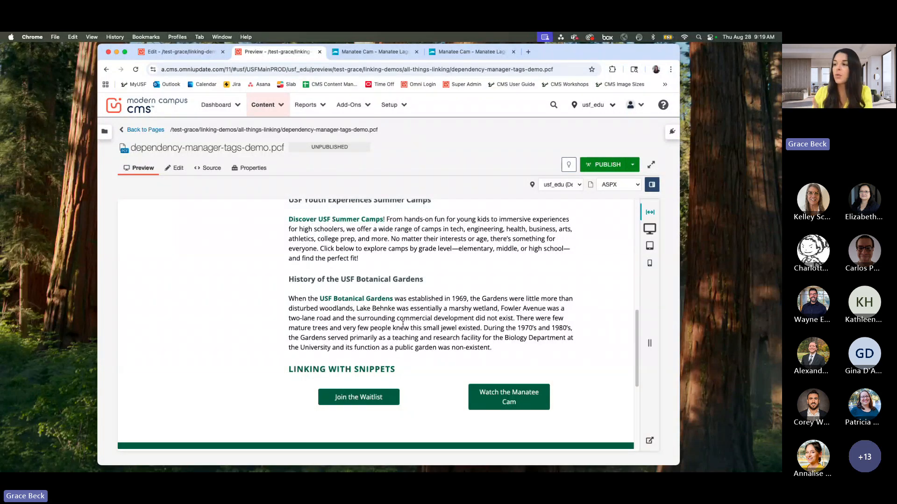
pyautogui.scroll(5, 414, 290)
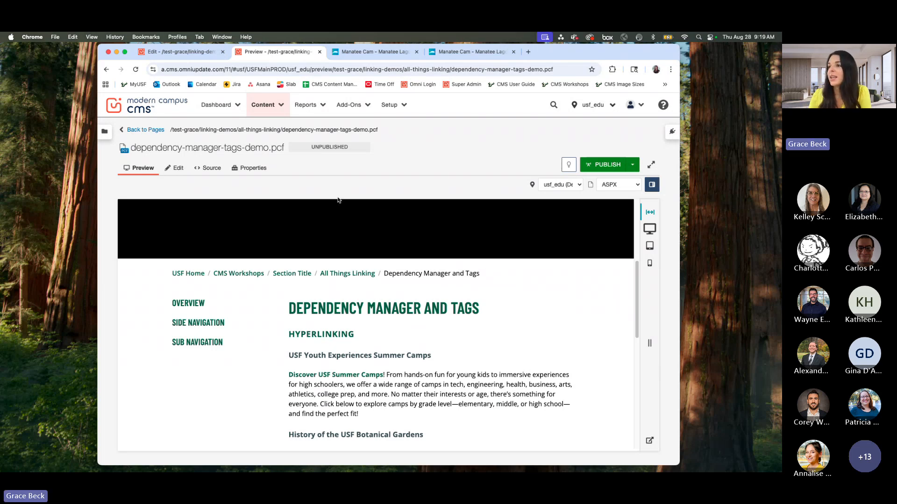
pyautogui.moveTo(590, 51); pyautogui.dragTo(595, 75)
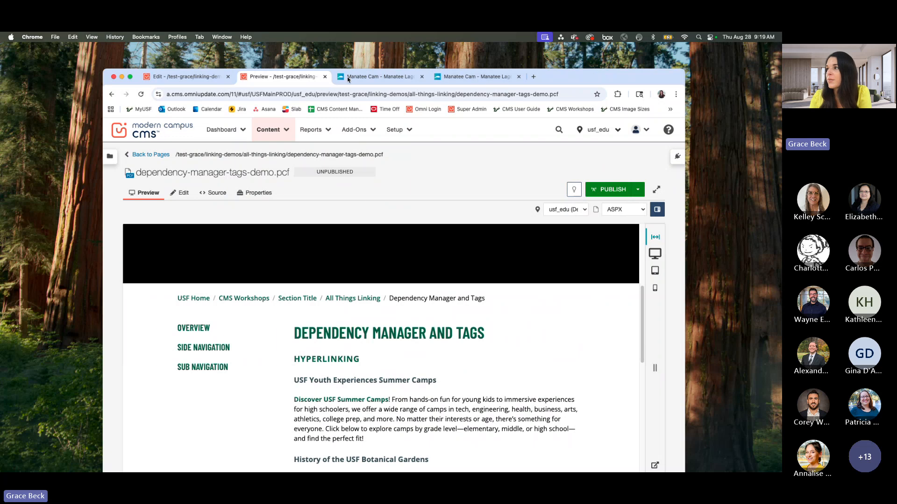
pyautogui.click(421, 77)
pyautogui.click(422, 78)
pyautogui.click(324, 77)
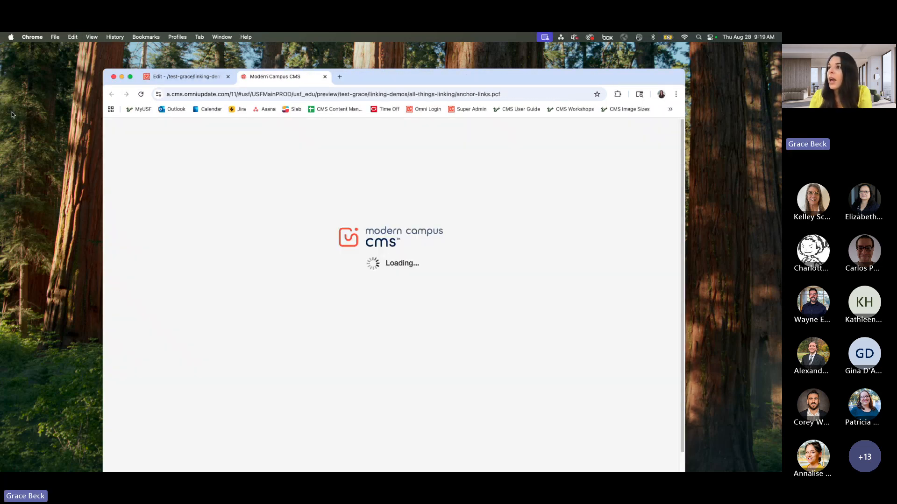
pyautogui.click(228, 76)
pyautogui.moveTo(511, 76); pyautogui.dragTo(513, 58)
# Step: Read the Anchor Links page, covering its definition, the dependency-tag linking steps and the Insert/Edit Link example image
pyautogui.scroll(-3, 423, 277)
pyautogui.scroll(-5, 422, 276)
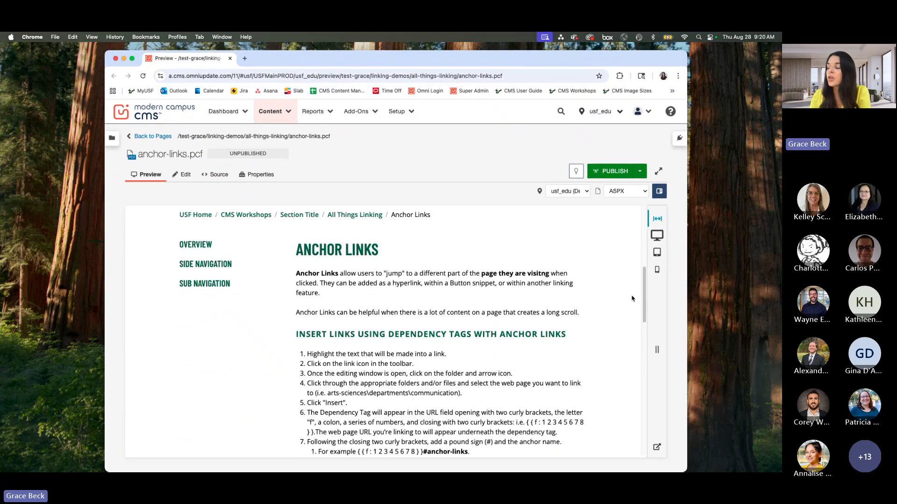
pyautogui.scroll(-1, 621, 296)
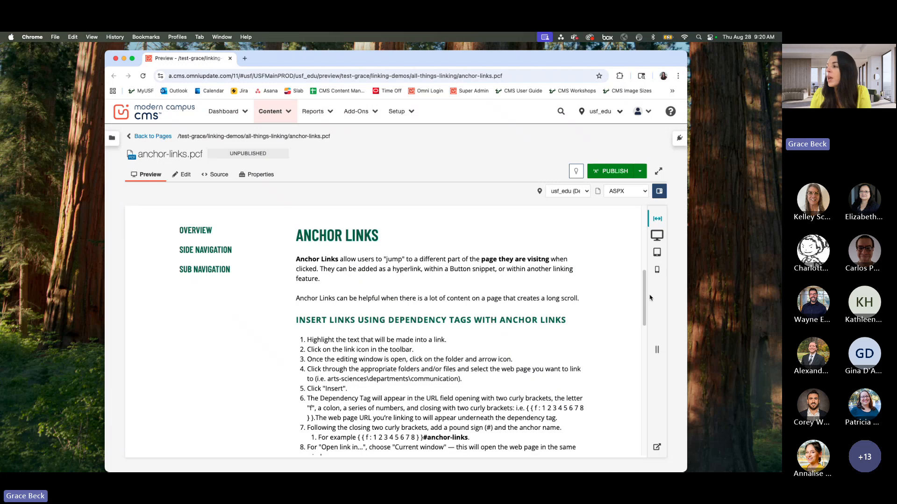
pyautogui.scroll(-1, 388, 256)
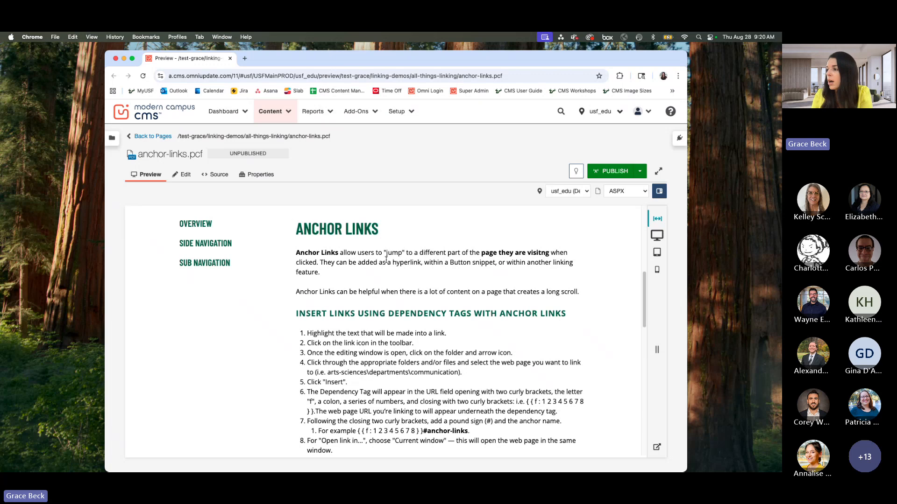
pyautogui.scroll(-2, 378, 262)
pyautogui.moveTo(329, 266); pyautogui.dragTo(484, 264)
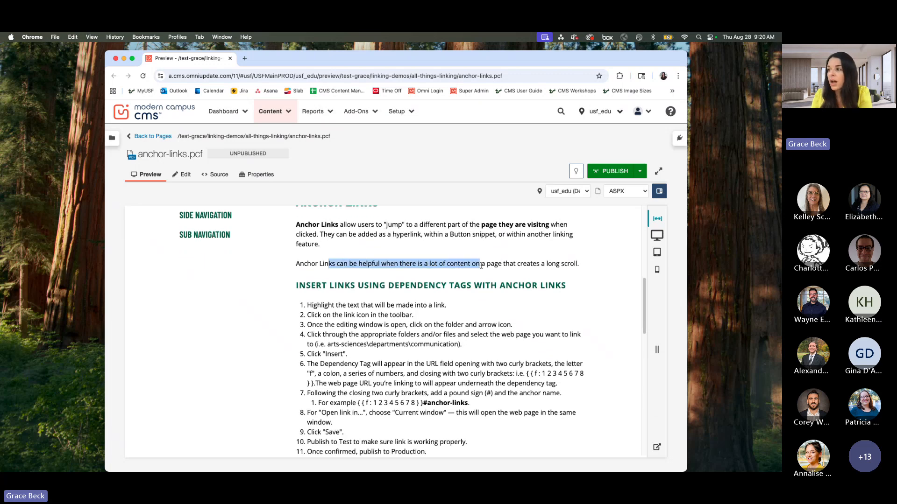
pyautogui.click(484, 264)
pyautogui.moveTo(645, 295); pyautogui.dragTo(643, 311)
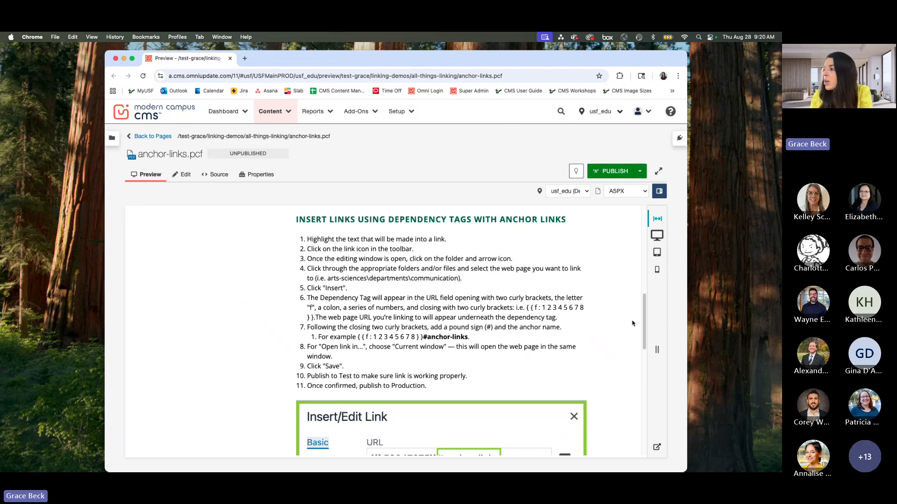
pyautogui.moveTo(642, 305); pyautogui.dragTo(646, 310)
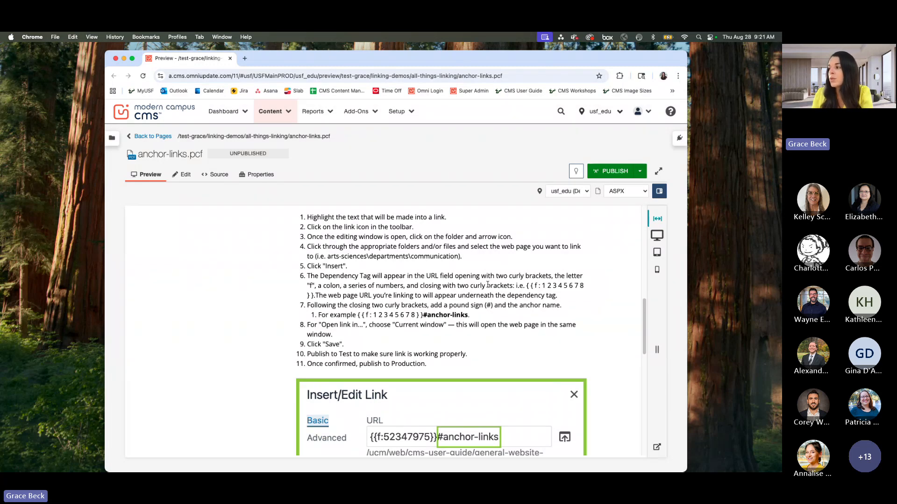
pyautogui.scroll(-5, 487, 285)
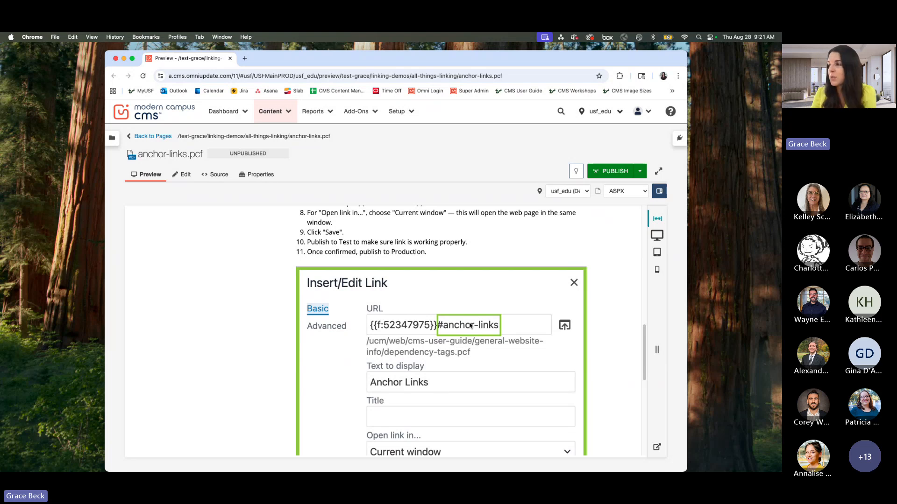
pyautogui.scroll(4, 470, 326)
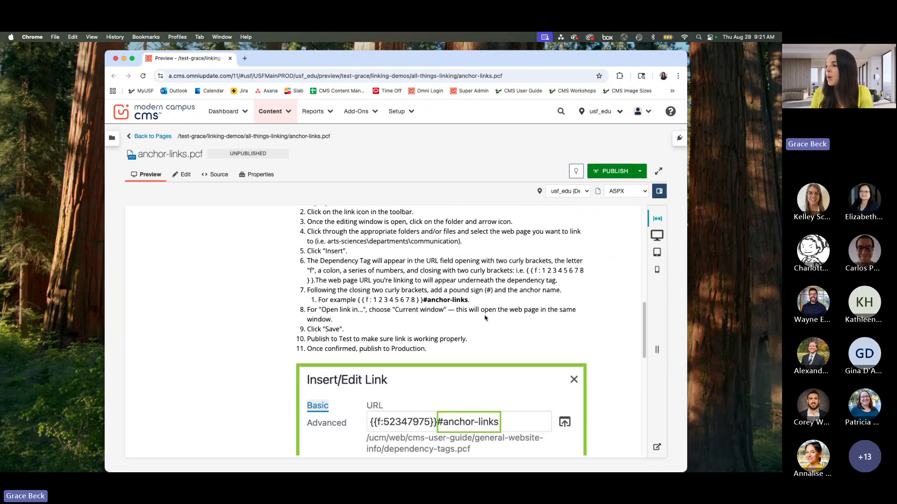
pyautogui.scroll(1, 485, 318)
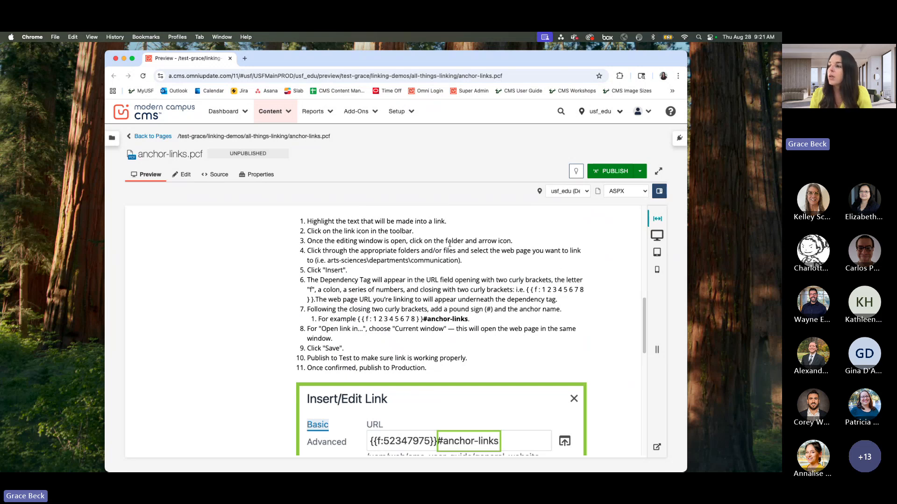
# Step: Check out anchor-links.pcf, open its main content for editing, look through the instructions and example image, and save the page
pyautogui.click(576, 171)
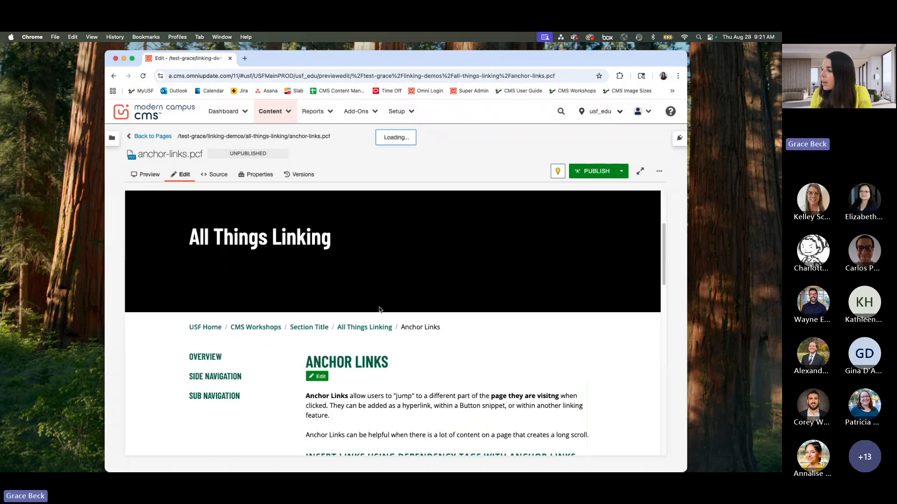
pyautogui.click(320, 376)
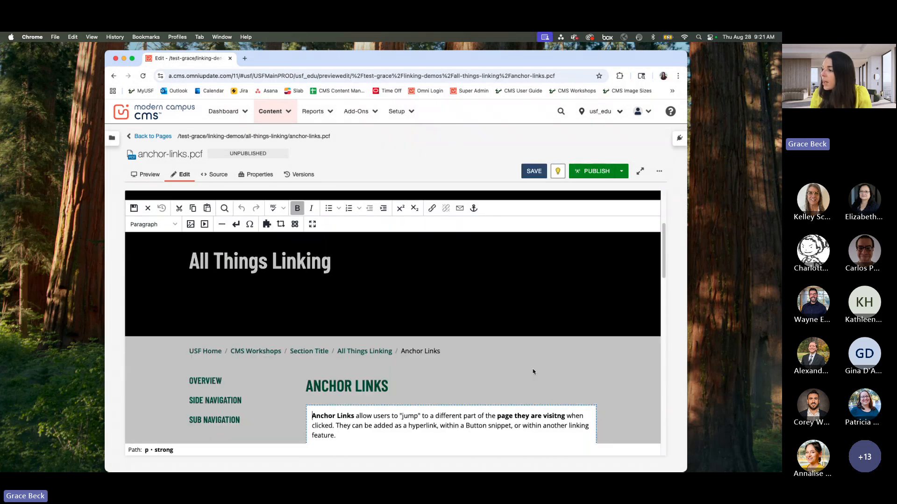
pyautogui.scroll(-6, 533, 369)
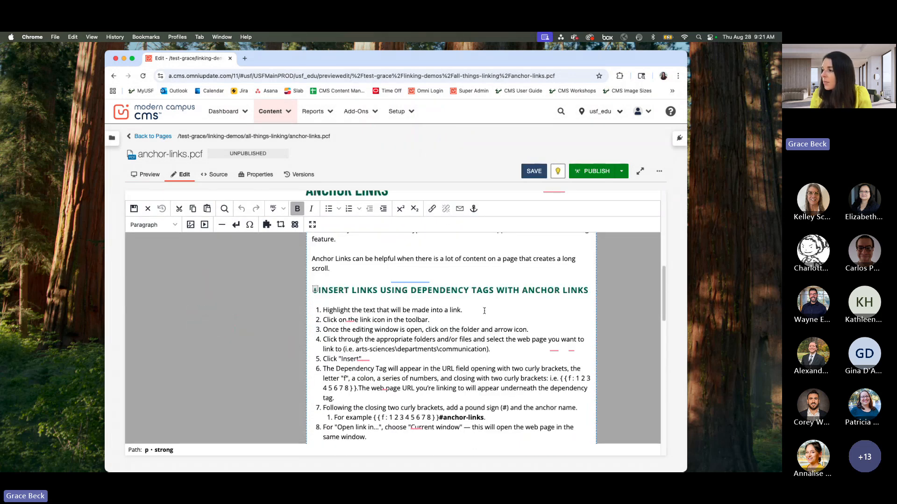
pyautogui.scroll(-3, 467, 305)
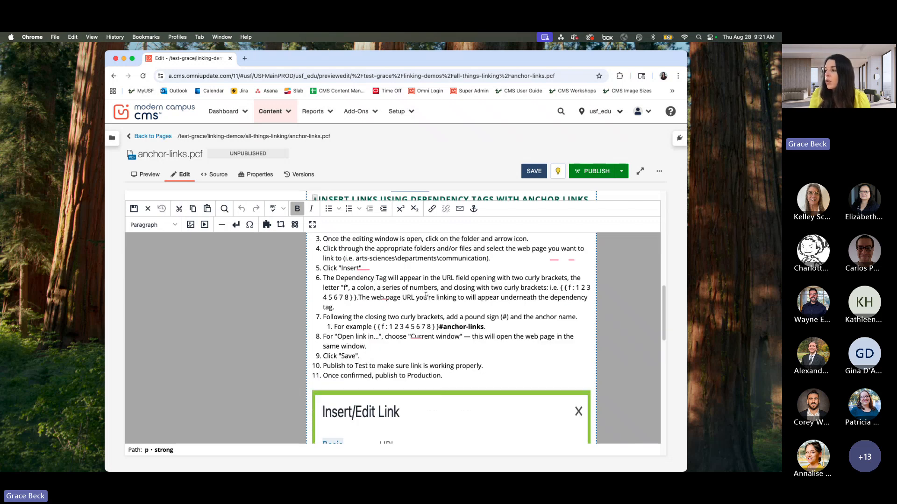
pyautogui.scroll(-5, 462, 303)
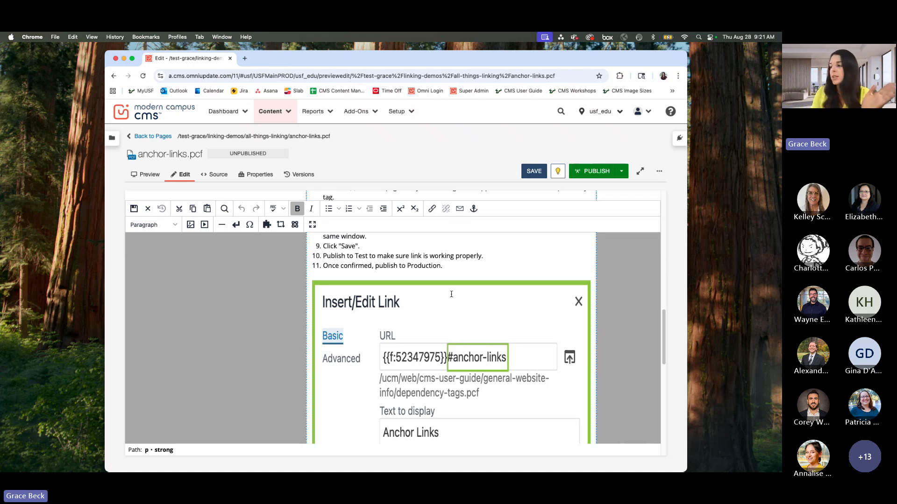
pyautogui.click(399, 256)
pyautogui.scroll(-1, 460, 283)
pyautogui.scroll(-5, 461, 284)
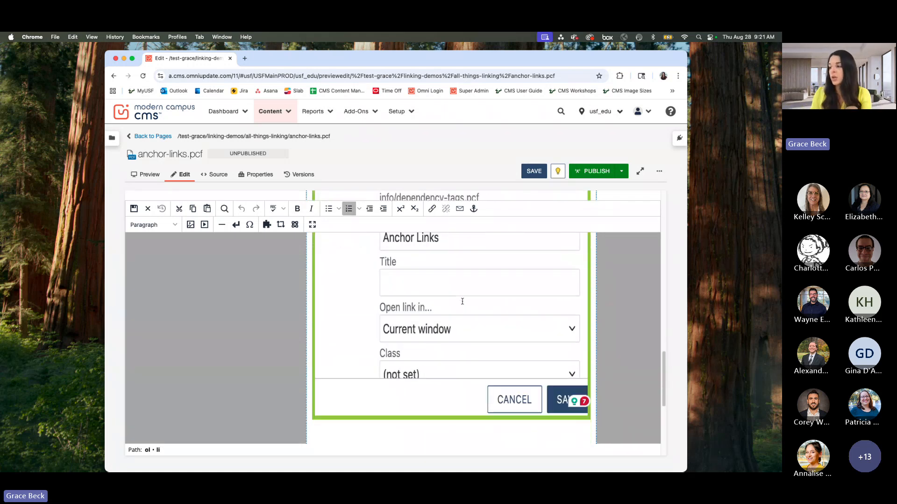
pyautogui.scroll(-2, 463, 301)
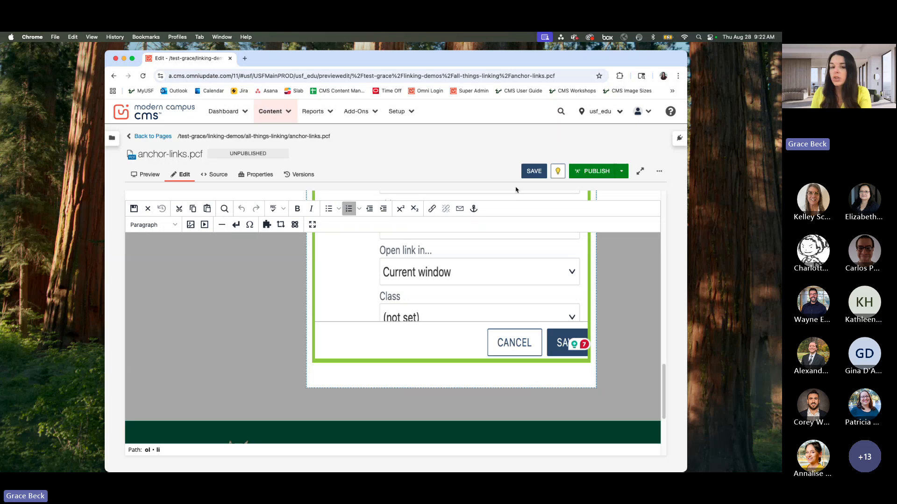
pyautogui.click(533, 171)
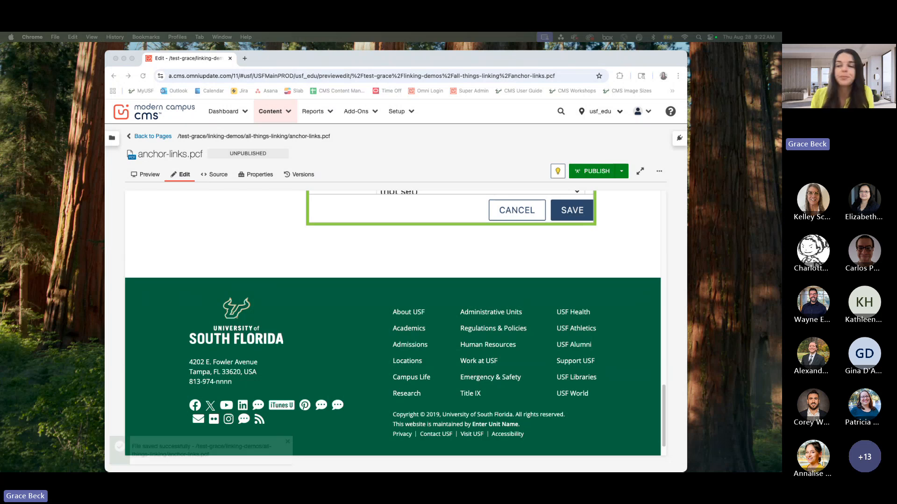
# Step: Preview anchor-links.pcf, bring up the anchor-links-demo.pcf preview, and close the anchor-links.pcf editing and preview tabs
pyautogui.click(544, 232)
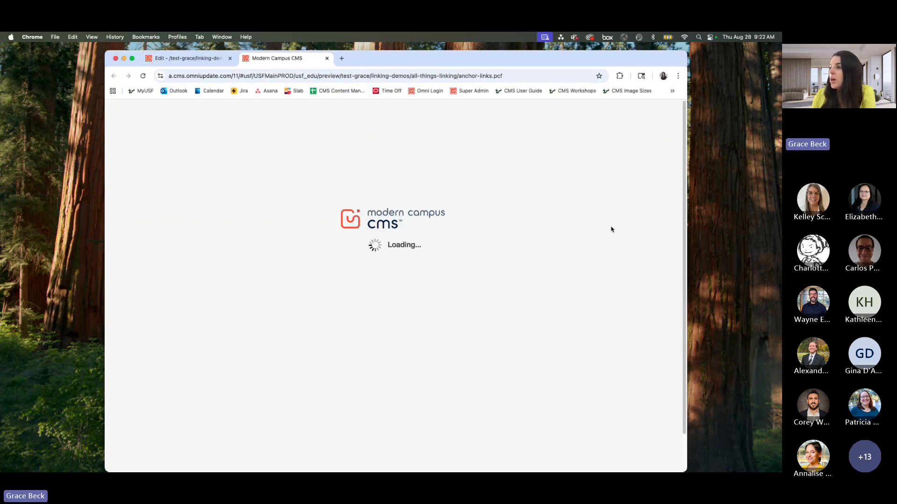
pyautogui.scroll(-3, 564, 264)
pyautogui.scroll(-3, 563, 267)
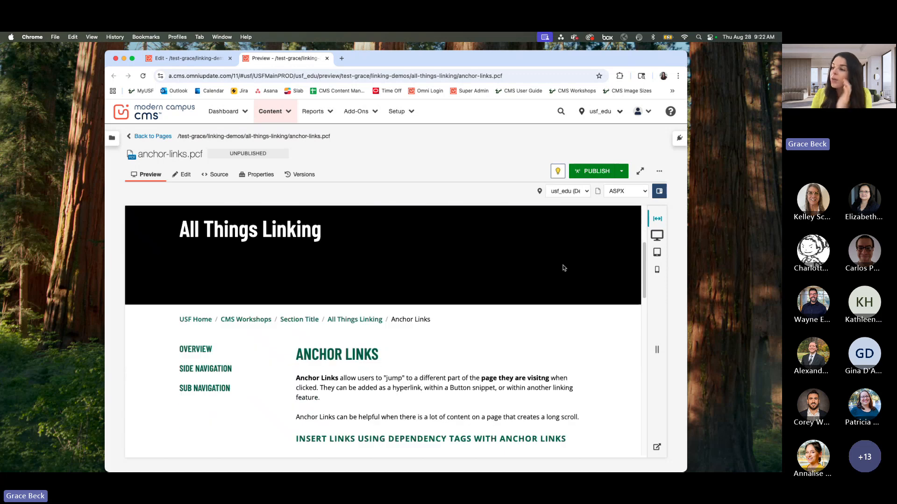
pyautogui.scroll(-4, 564, 268)
pyautogui.scroll(10, 564, 268)
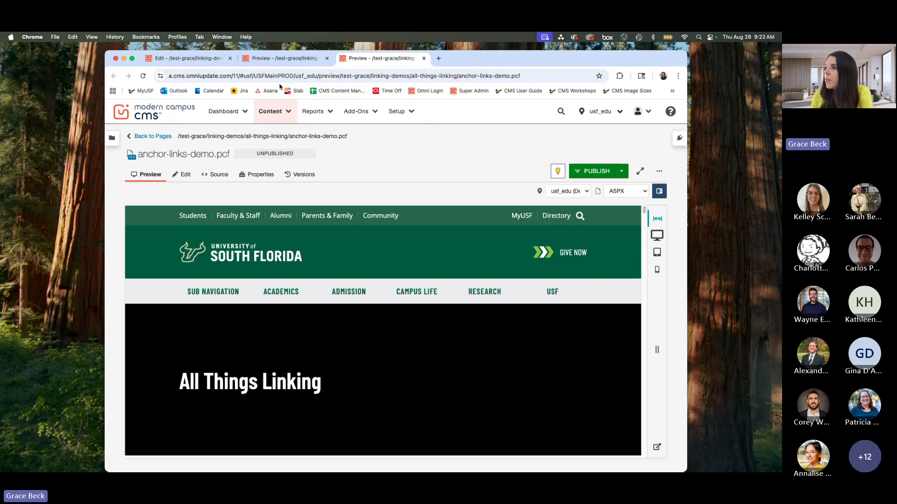
pyautogui.click(231, 59)
pyautogui.click(230, 58)
# Step: Look over the News Archive by Year page, from the 2022, 2021 and 2020 buttons through the stories and back
pyautogui.scroll(-4, 432, 237)
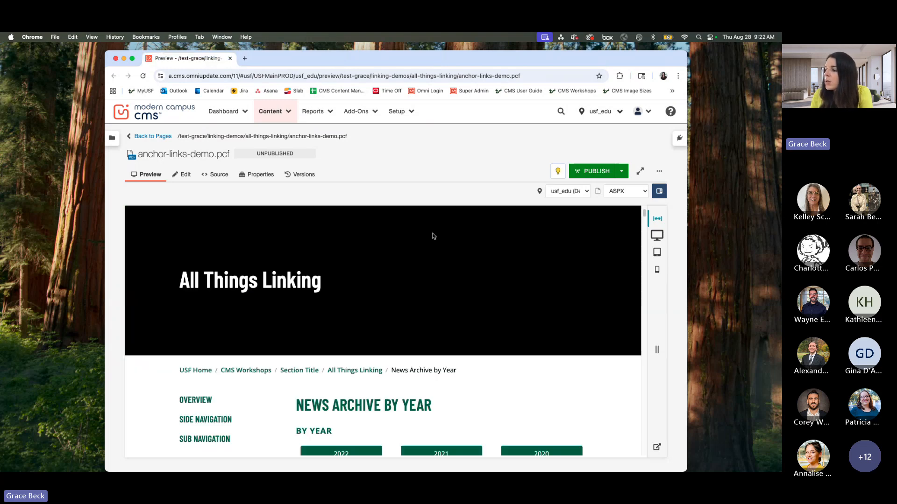
pyautogui.scroll(-3, 435, 273)
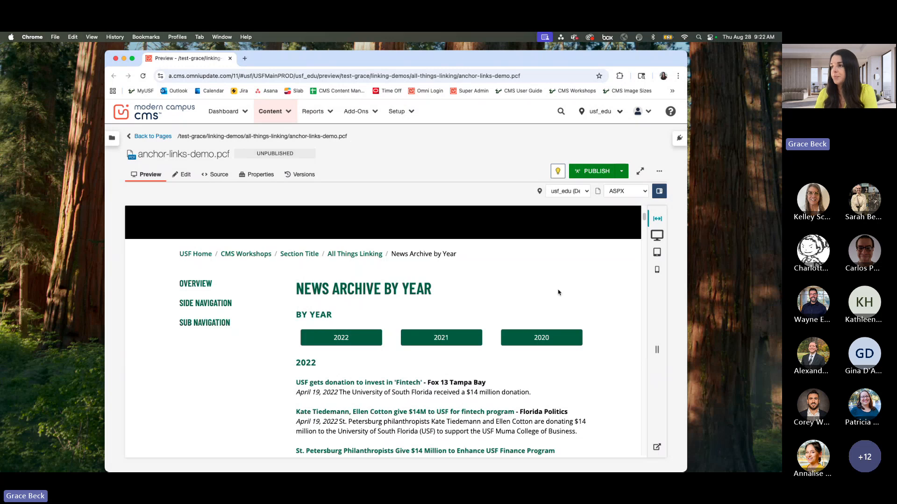
pyautogui.scroll(1, 474, 304)
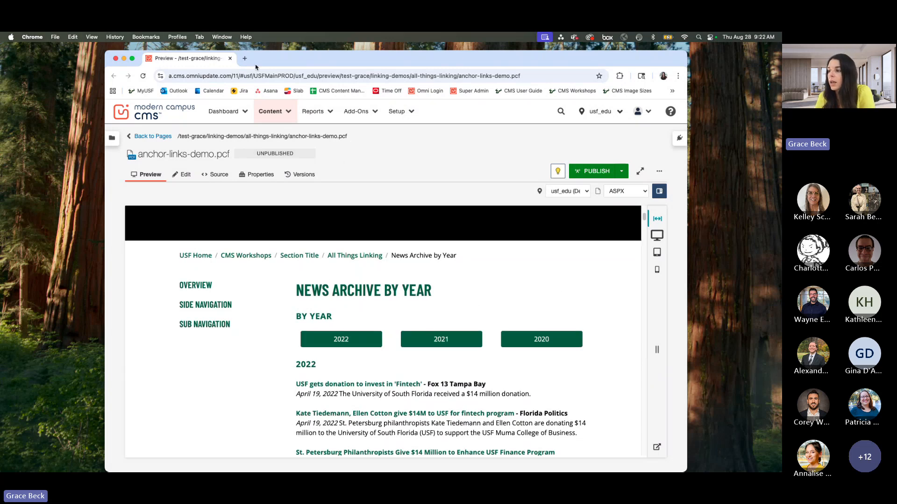
pyautogui.scroll(-2, 529, 395)
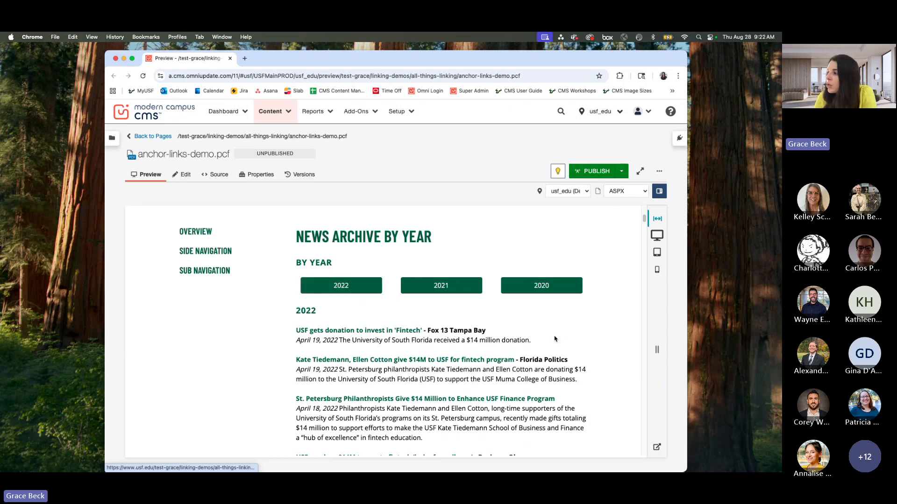
pyautogui.scroll(-10, 500, 280)
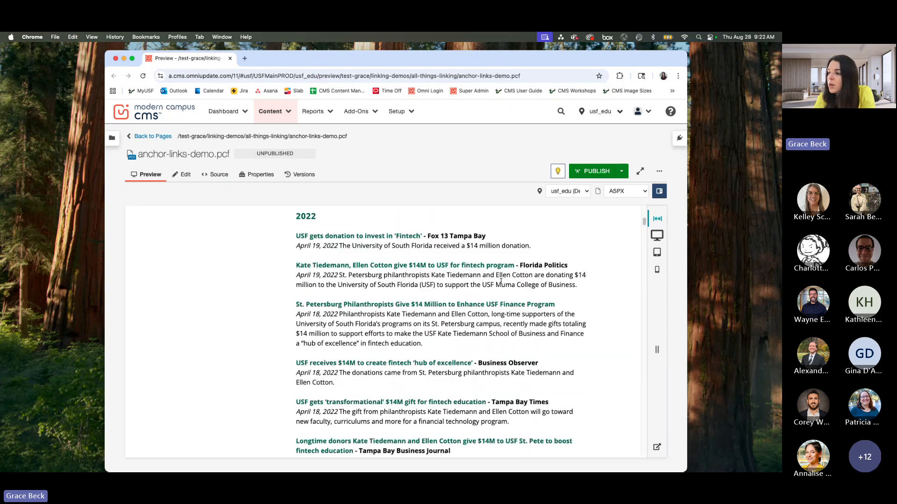
pyautogui.scroll(-20, 525, 315)
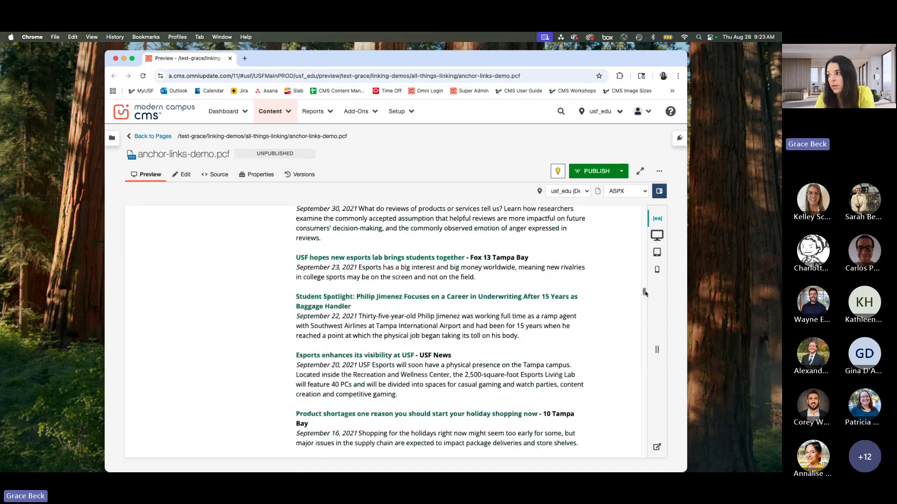
pyautogui.moveTo(644, 293); pyautogui.dragTo(629, 221)
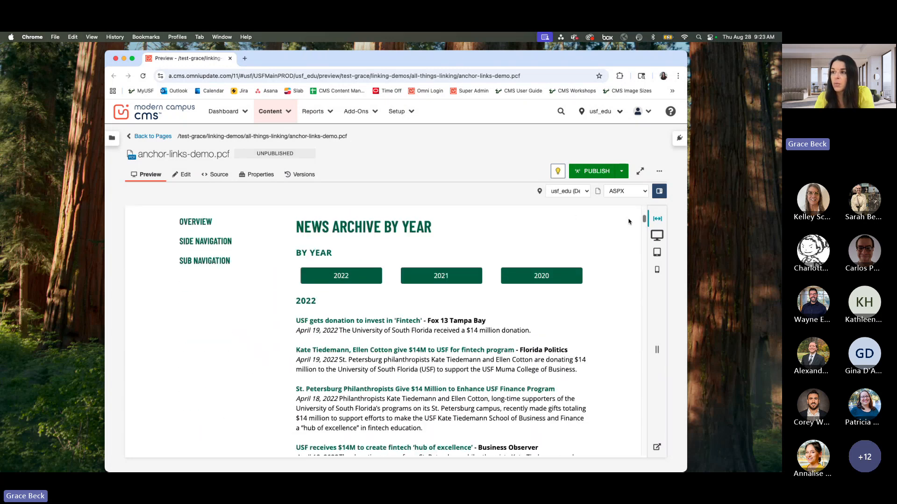
# Step: Open the main content of anchor-links-demo.pcf for editing and bring the year button table and 2022 heading into view
pyautogui.click(186, 176)
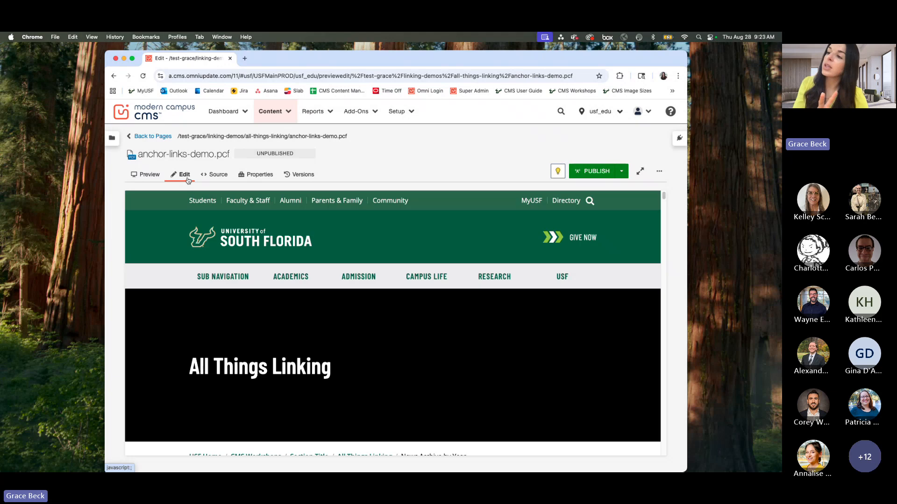
pyautogui.scroll(-6, 514, 281)
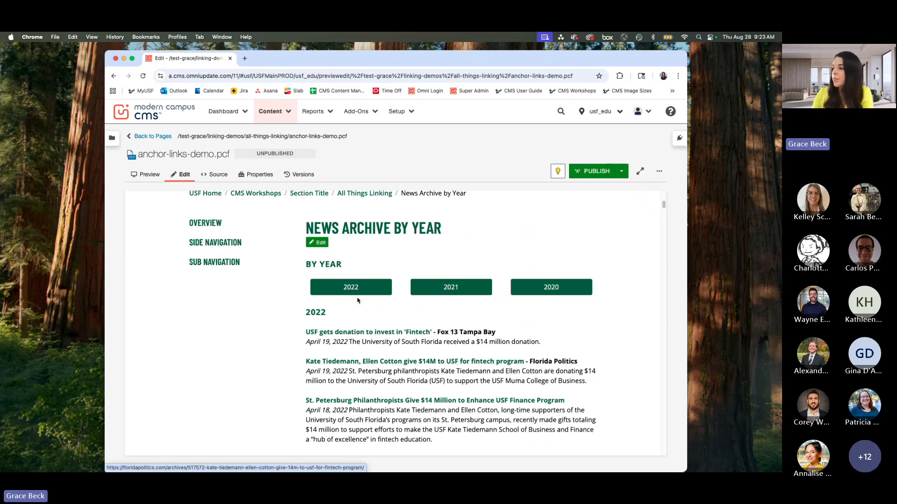
pyautogui.click(321, 243)
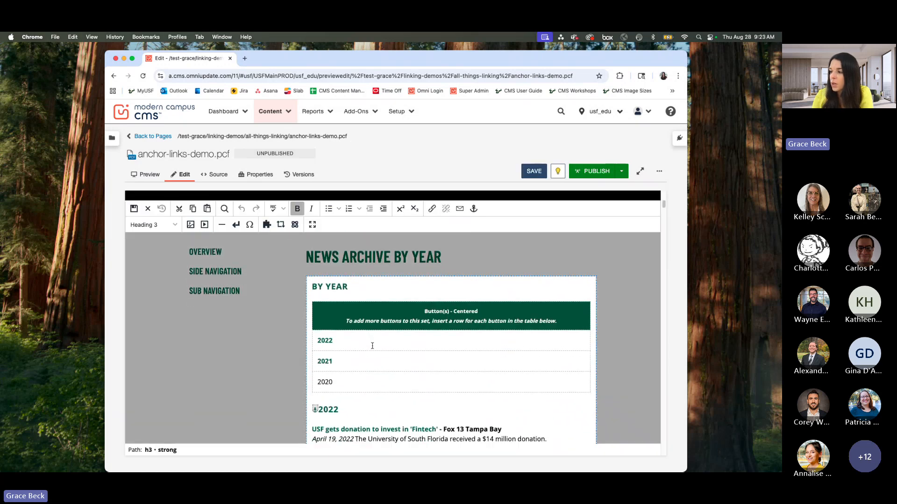
pyautogui.scroll(-3, 372, 346)
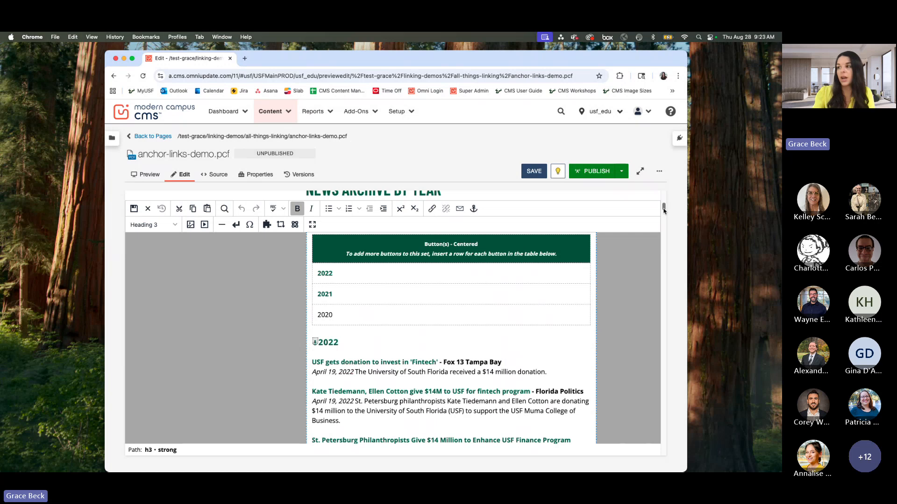
# Step: Place the text cursor directly in front of the 2020 heading, below the 2021 stories
pyautogui.moveTo(663, 210); pyautogui.dragTo(653, 441)
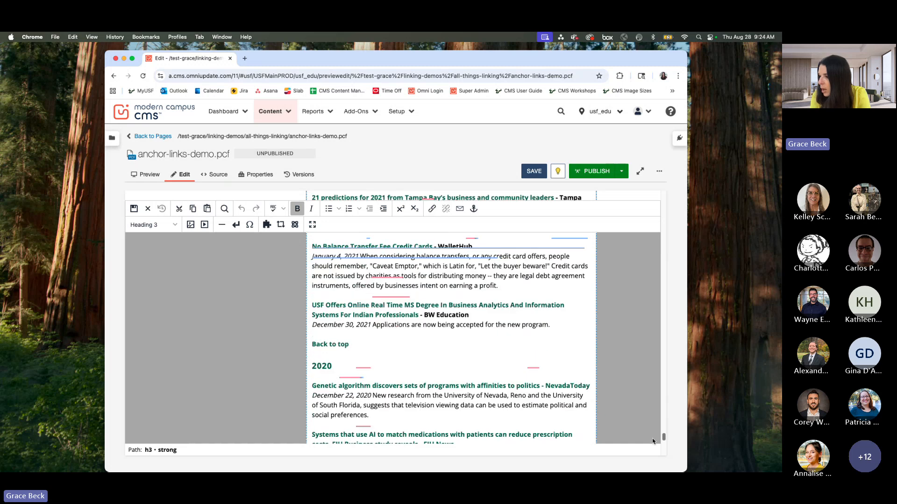
pyautogui.doubleClick(315, 367)
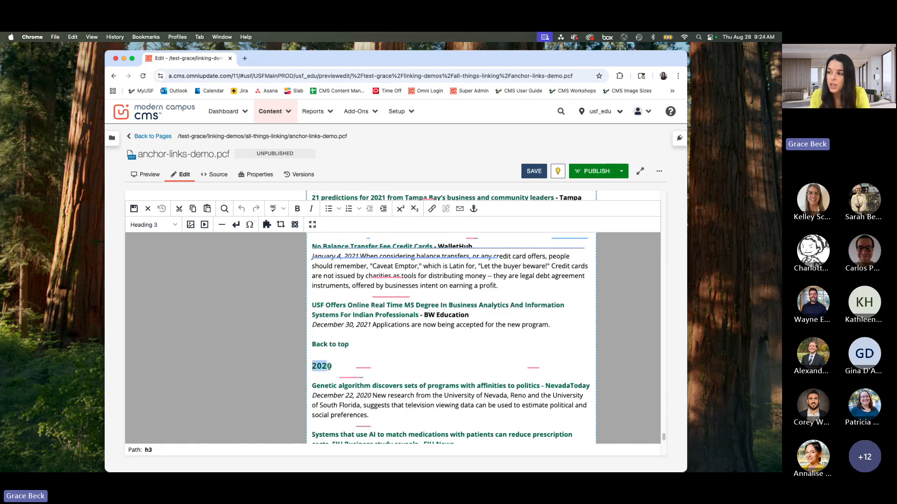
pyautogui.click(315, 367)
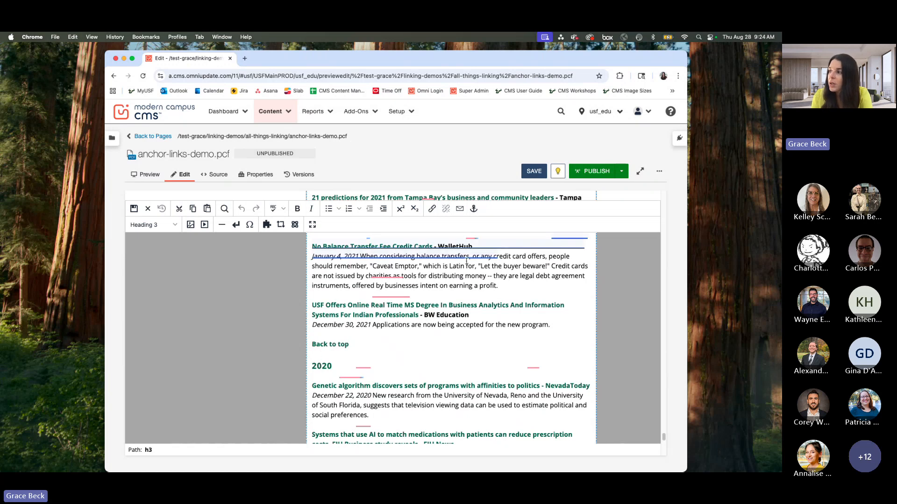
# Step: Try to insert an anchor with the ID 2020 at the 2020 heading
pyautogui.click(475, 210)
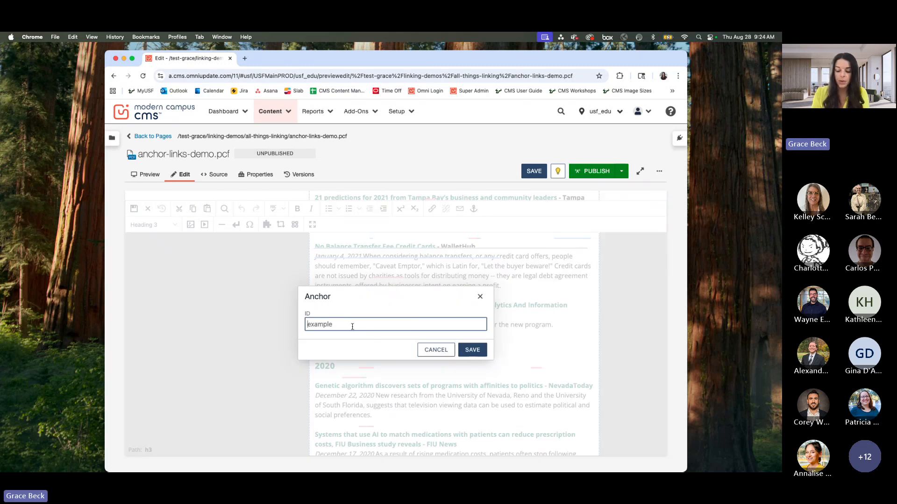
pyautogui.write('2020')
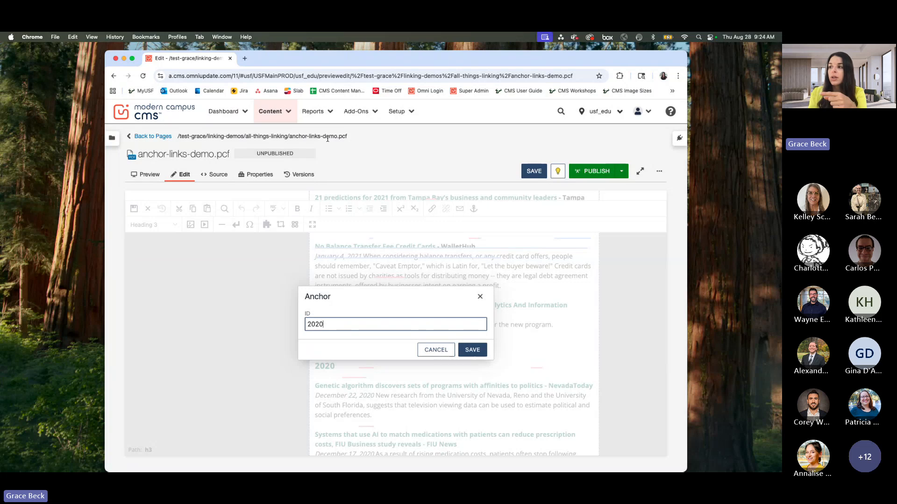
pyautogui.click(480, 352)
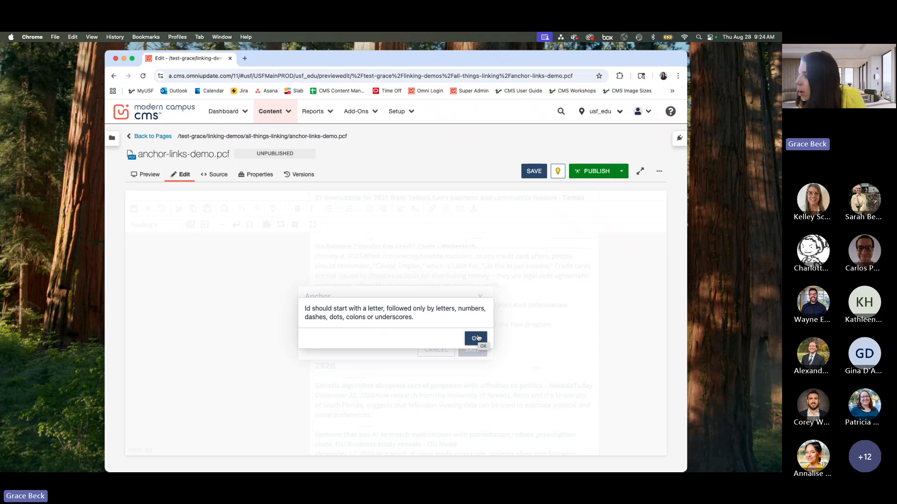
pyautogui.click(477, 337)
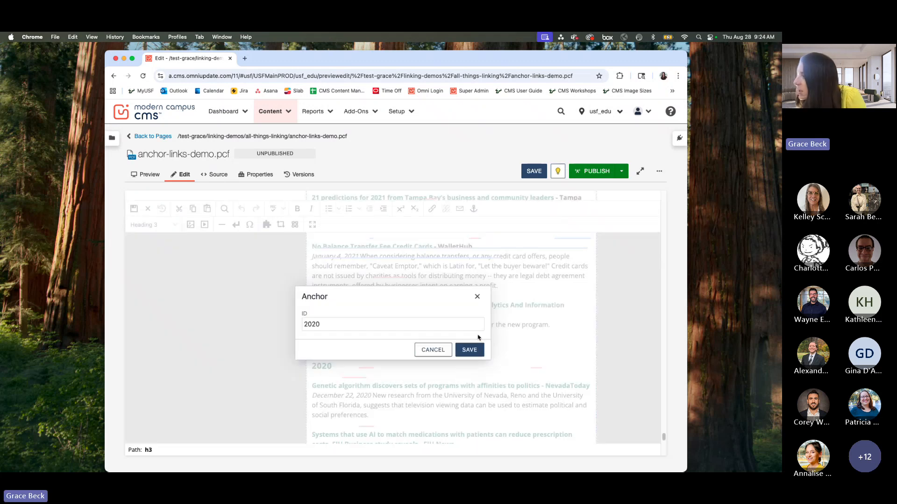
pyautogui.click(366, 326)
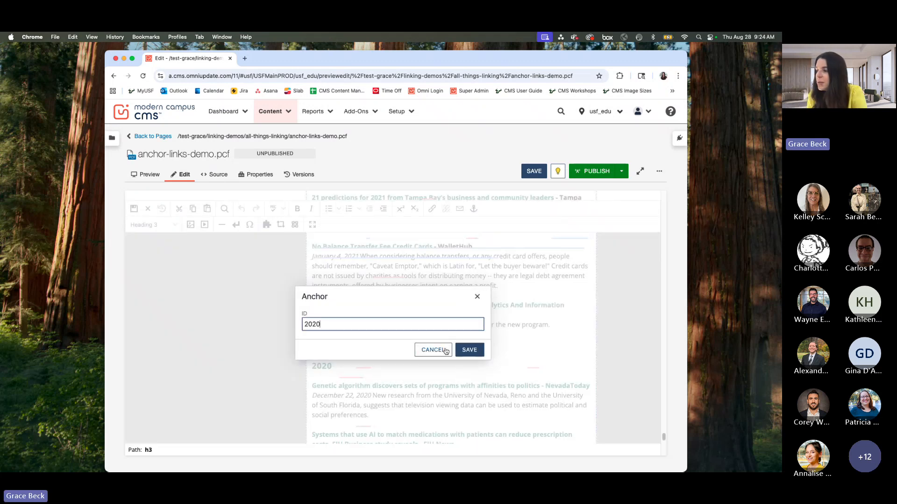
pyautogui.click(460, 350)
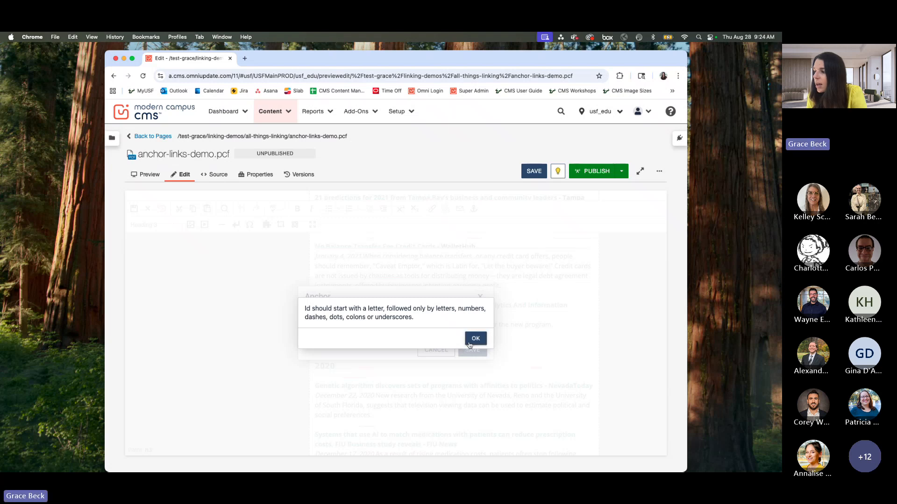
pyautogui.click(474, 339)
pyautogui.click(342, 326)
pyautogui.click(476, 296)
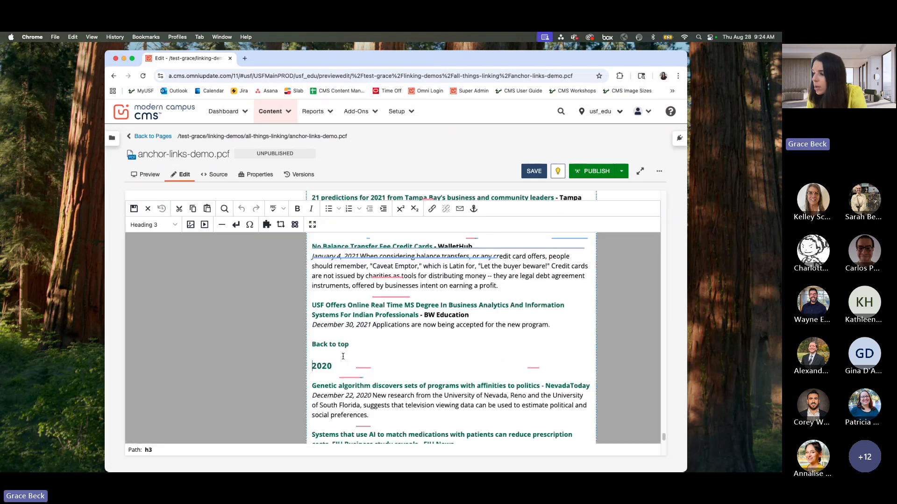
# Step: Insert an anchor with the ID twenty-twenty in front of the 2020 heading
pyautogui.click(474, 209)
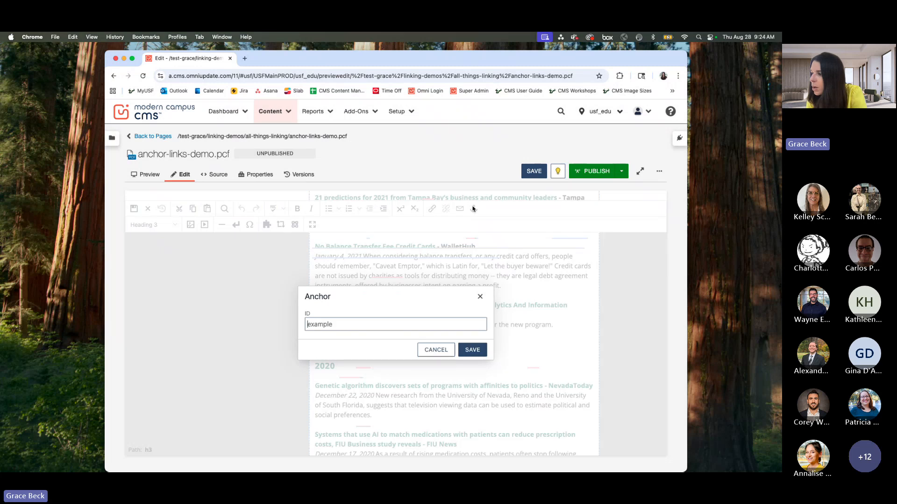
pyautogui.write('2020')
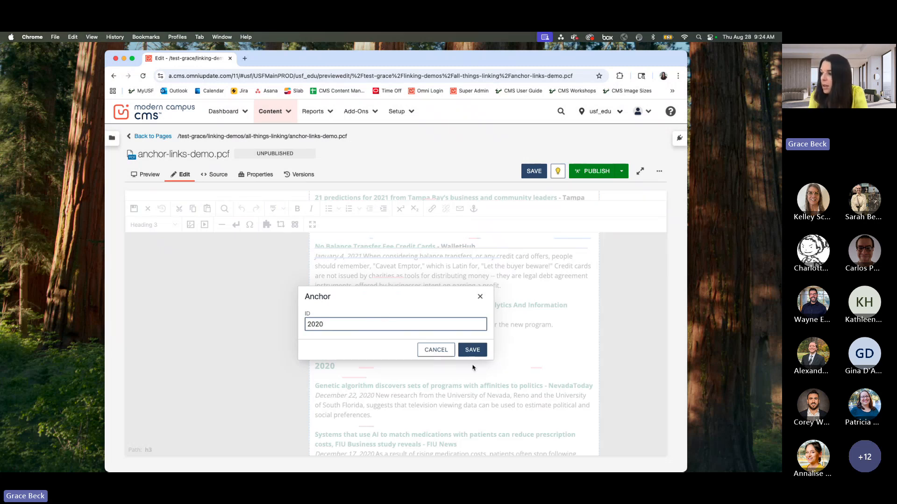
pyautogui.click(472, 350)
pyautogui.click(475, 340)
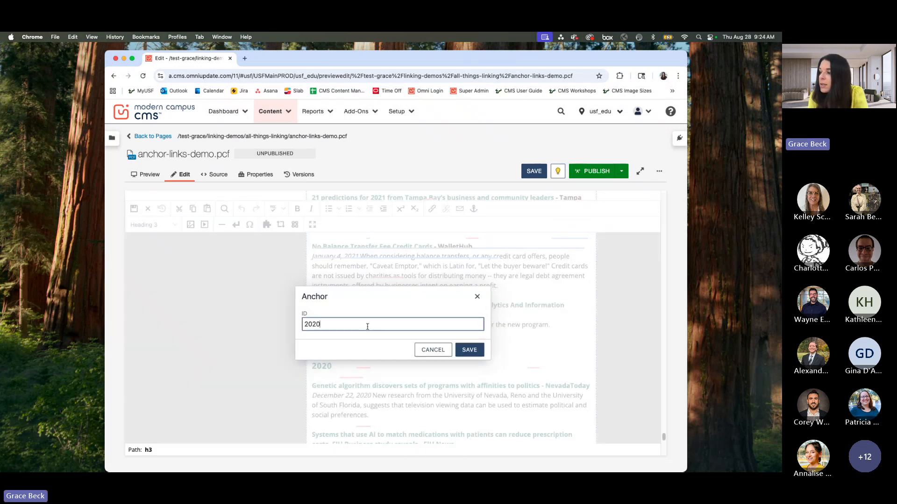
pyautogui.doubleClick(307, 325)
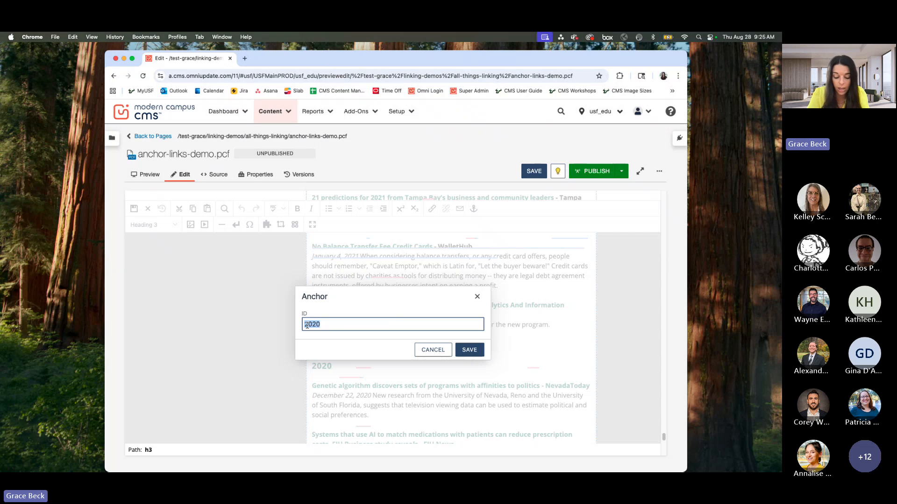
pyautogui.write('twenty-')
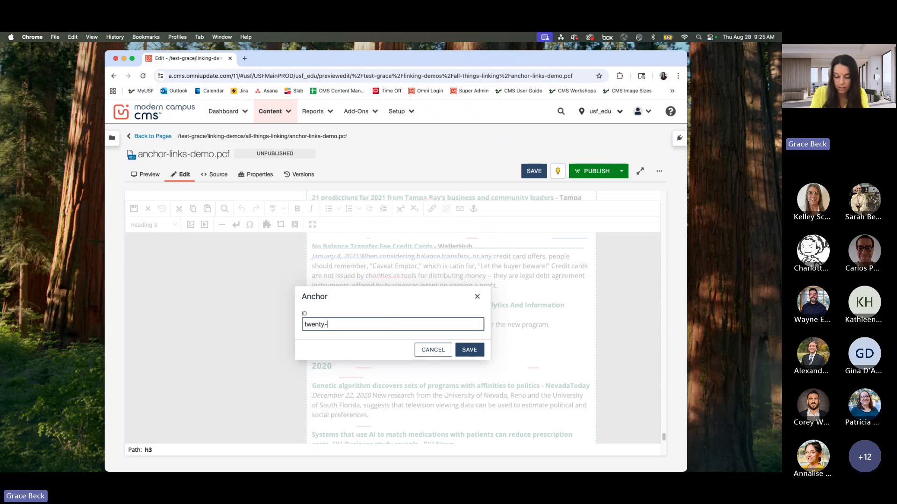
pyautogui.write('twenty')
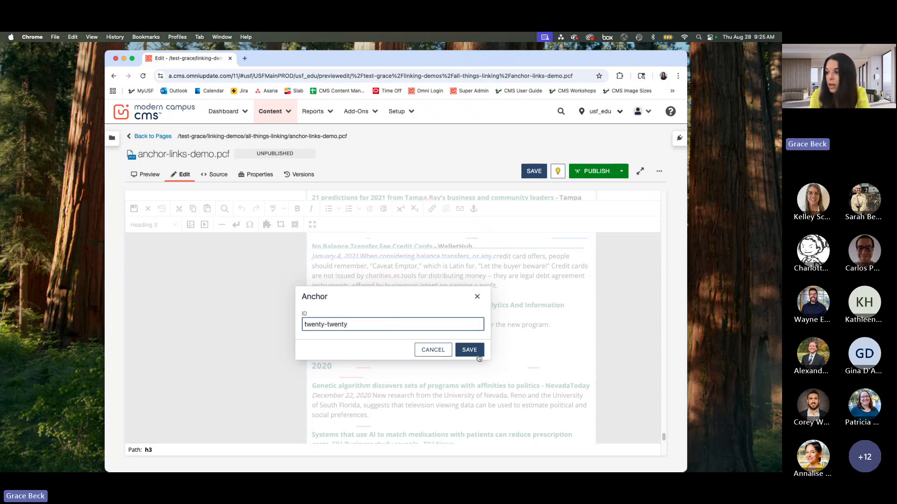
pyautogui.click(477, 353)
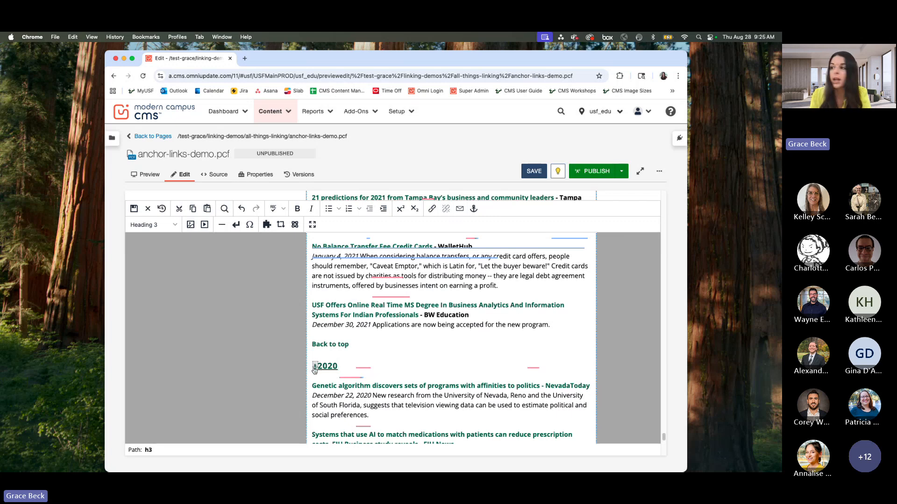
# Step: Link the 2020 text in the year button table to the twenty-twenty anchor and save the page
pyautogui.moveTo(669, 442); pyautogui.dragTo(667, 204)
pyautogui.scroll(-3, 500, 314)
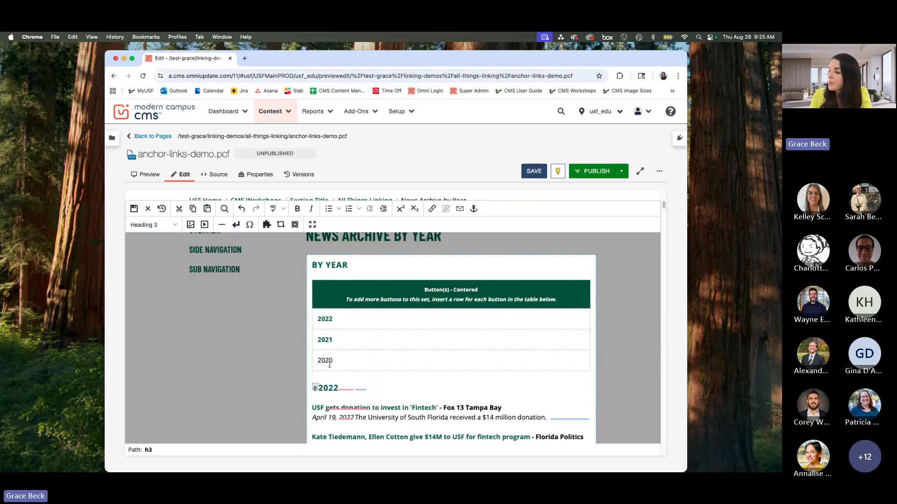
pyautogui.moveTo(332, 361); pyautogui.dragTo(321, 363)
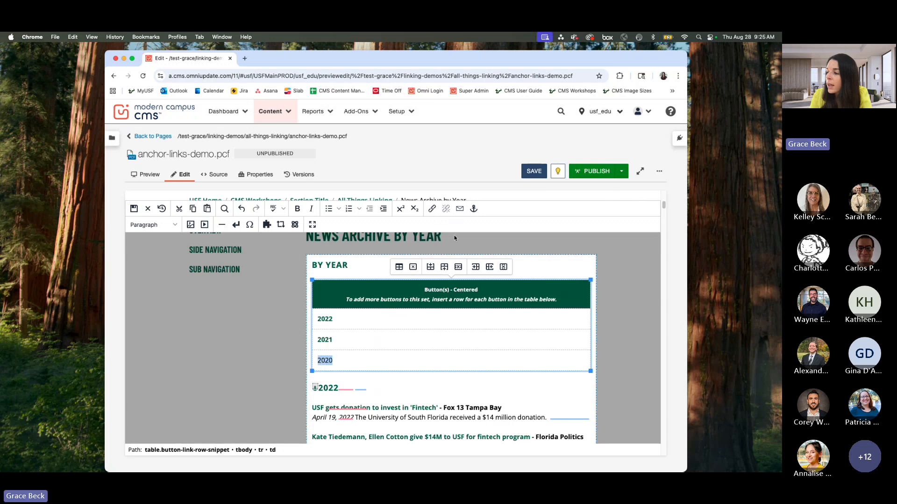
pyautogui.click(432, 209)
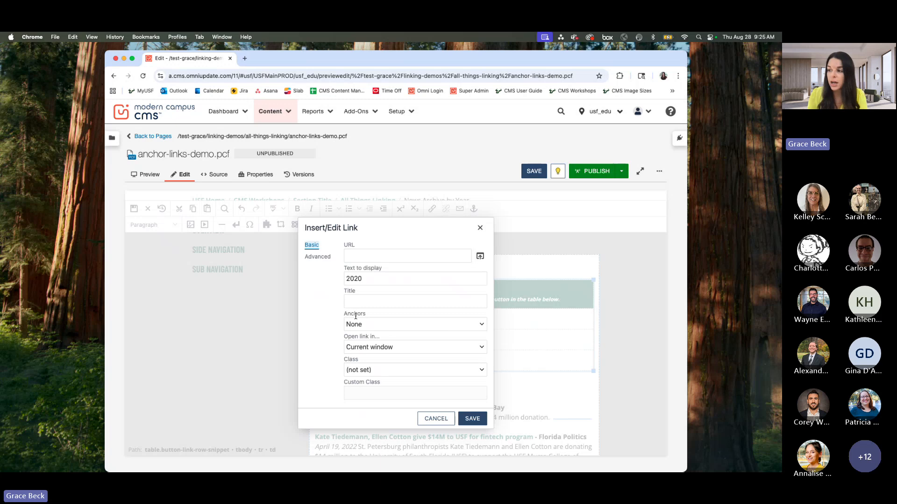
pyautogui.click(485, 320)
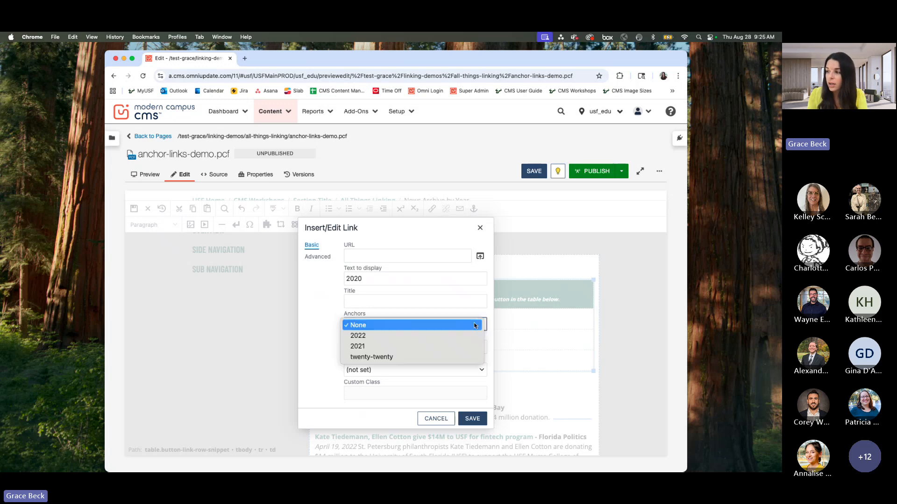
pyautogui.click(398, 359)
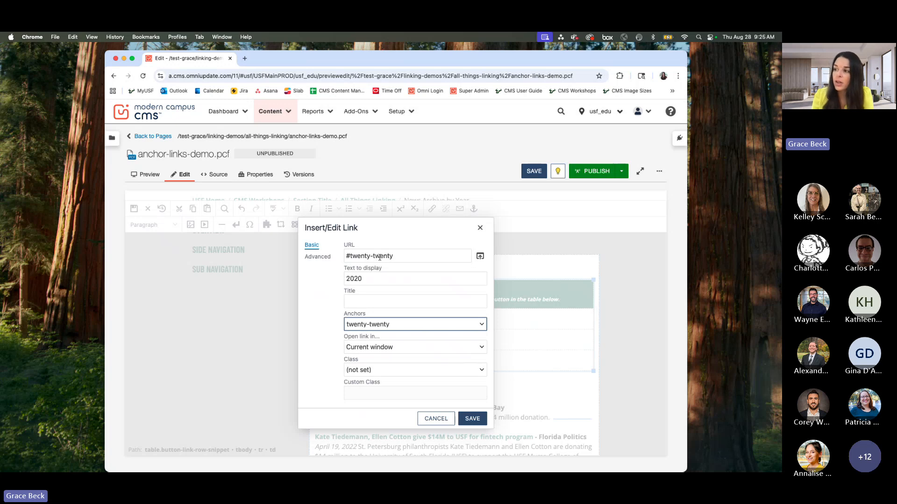
pyautogui.click(480, 418)
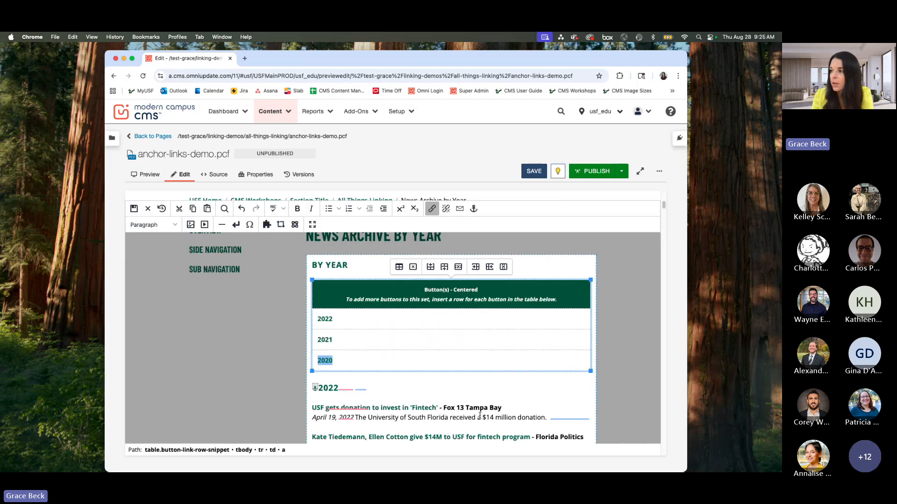
pyautogui.click(534, 172)
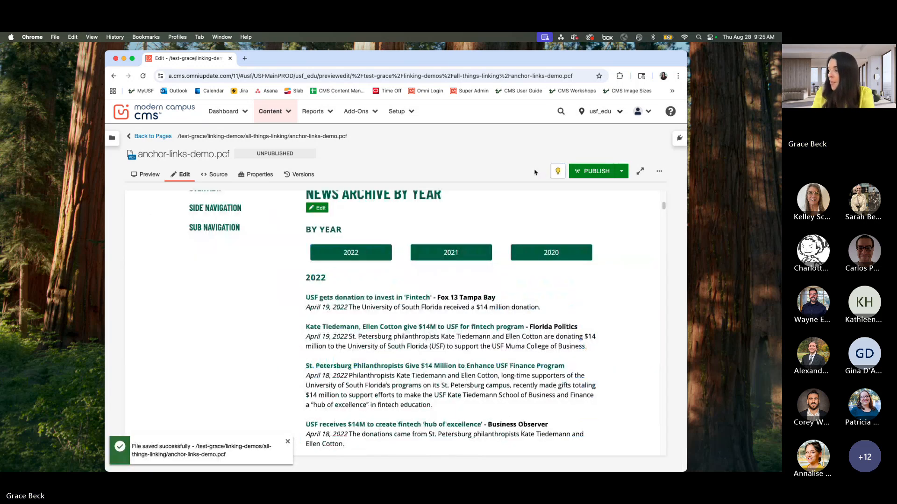
# Step: Preview anchor-links-demo.pcf, test its 2020 button, and return to the News Archive by Year preview
pyautogui.click(149, 176)
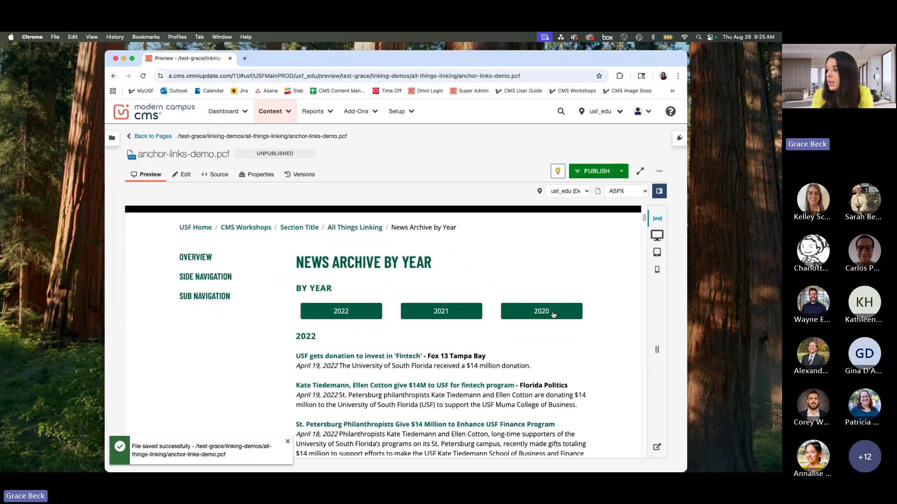
pyautogui.click(542, 312)
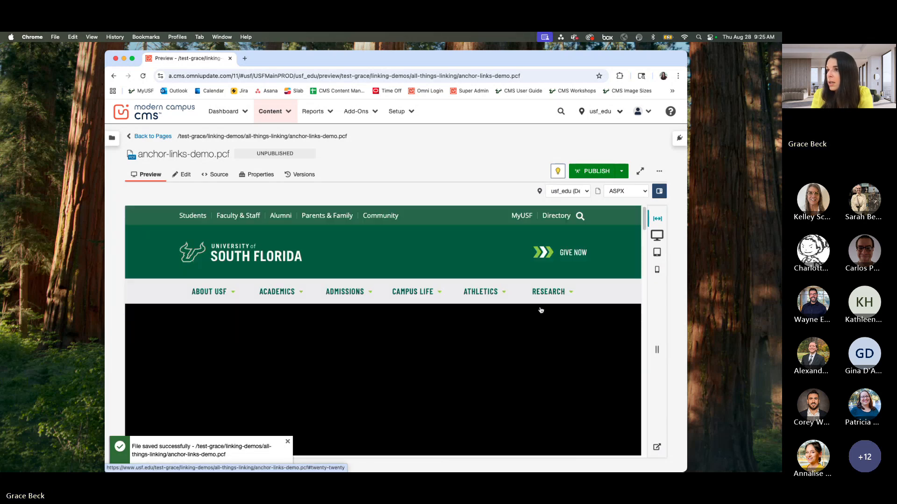
pyautogui.click(115, 76)
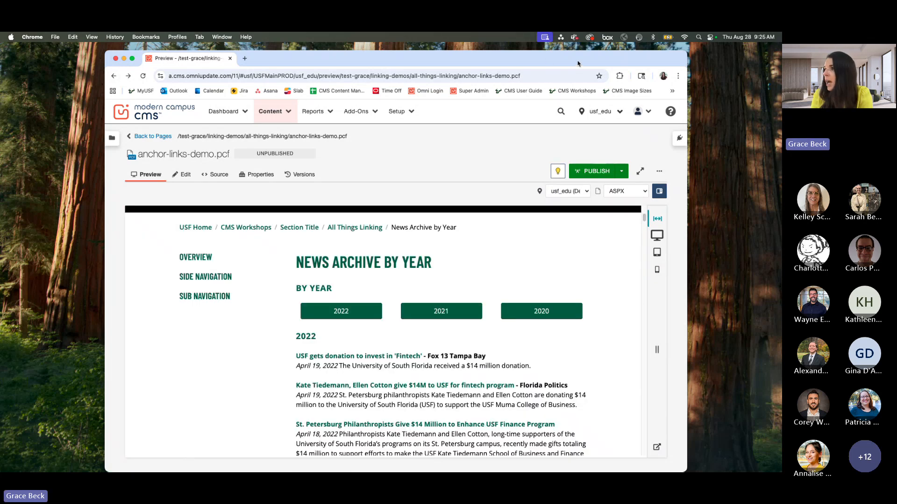
# Step: Search Google for "usf timeline" in a new browser tab
pyautogui.moveTo(286, 65); pyautogui.dragTo(286, 79)
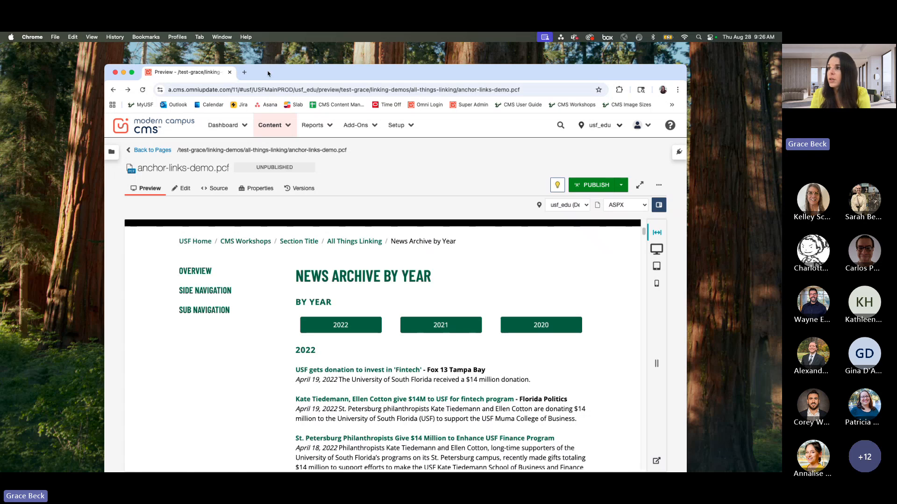
pyautogui.click(244, 72)
pyautogui.write('usf ')
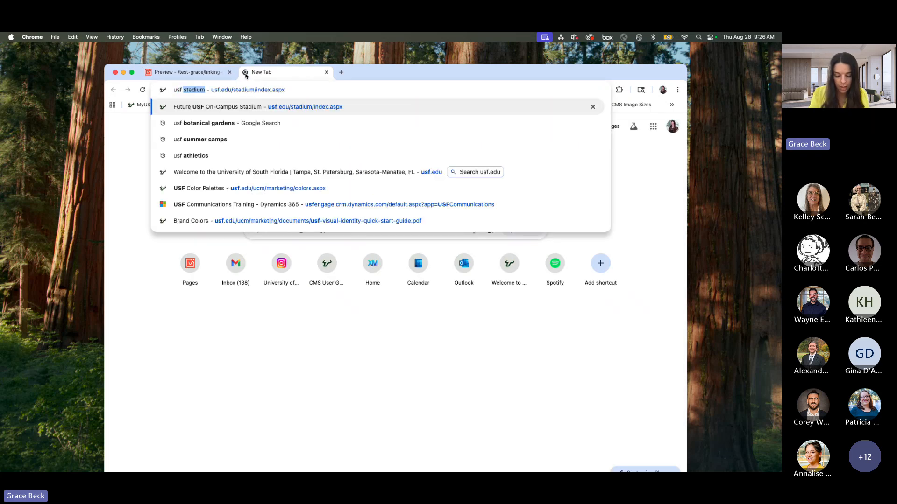
pyautogui.write('tim')
pyautogui.press('BackSpace')
pyautogui.press('BackSpace')
pyautogui.press('BackSpace')
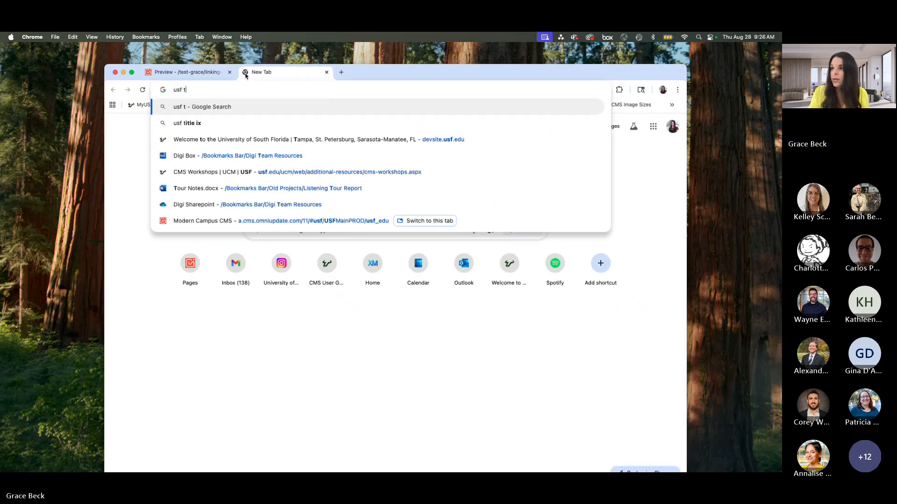
pyautogui.write('timeline')
pyautogui.press('Return')
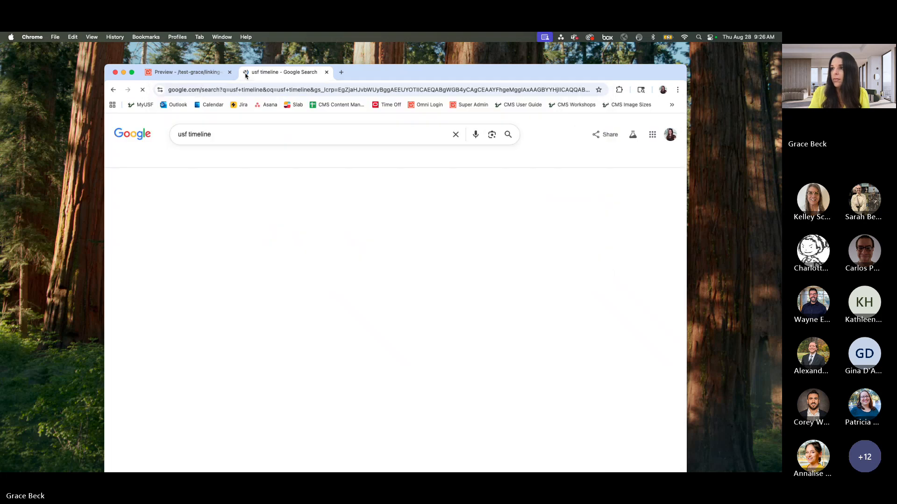
# Step: Change the Google search to "usf history" and open the University of South Florida History page
pyautogui.doubleClick(201, 134)
pyautogui.write('history')
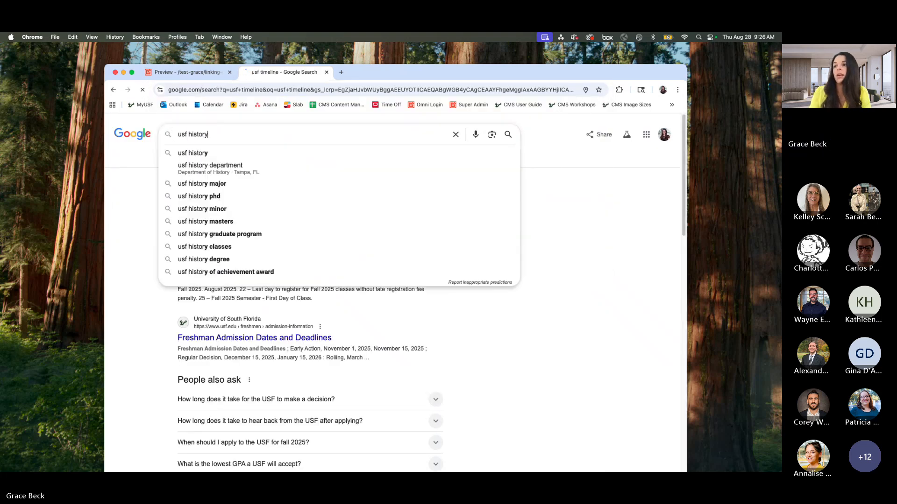
pyautogui.press('Return')
pyautogui.click(190, 202)
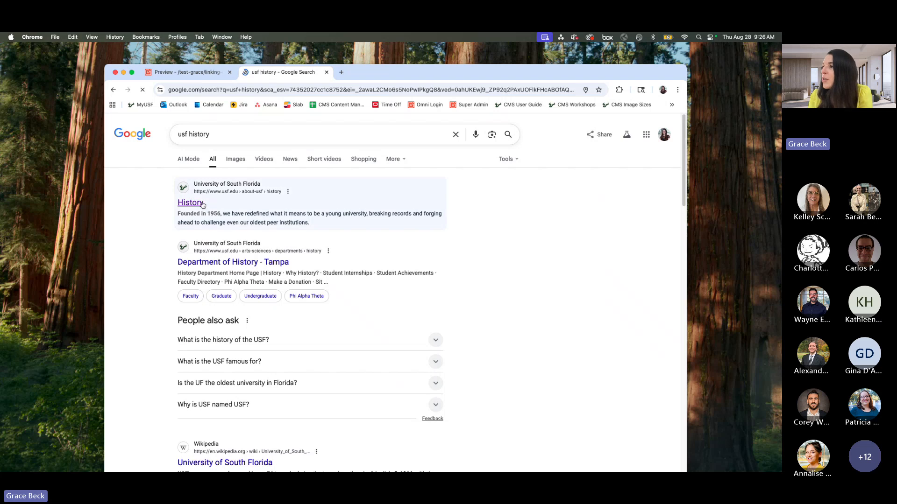
# Step: Look through the decade timeline on the USF History page and test its 1980s and 2020s buttons
pyautogui.moveTo(481, 74); pyautogui.dragTo(482, 71)
pyautogui.scroll(-5, 274, 240)
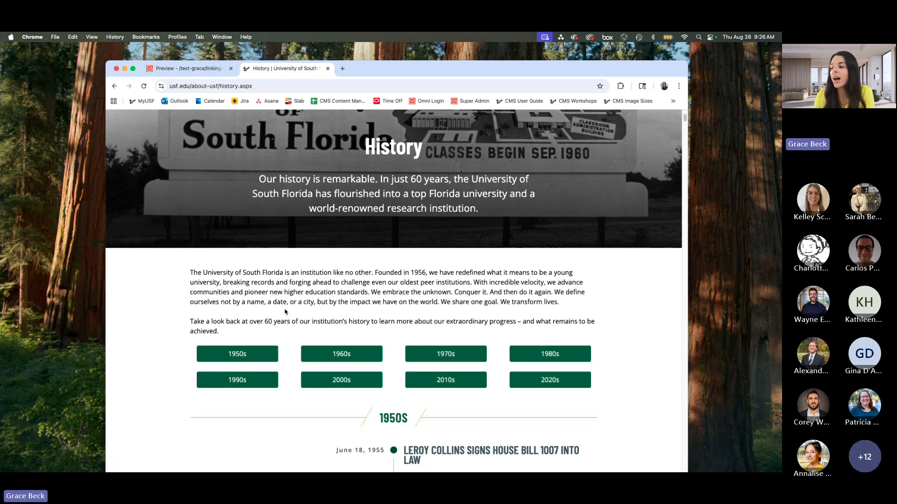
pyautogui.scroll(-15, 285, 315)
pyautogui.scroll(-13, 248, 308)
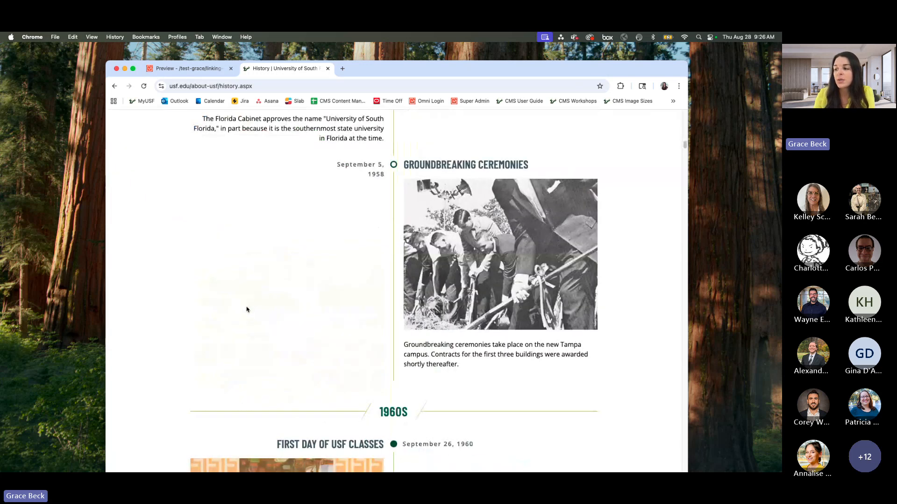
pyautogui.scroll(20, 248, 308)
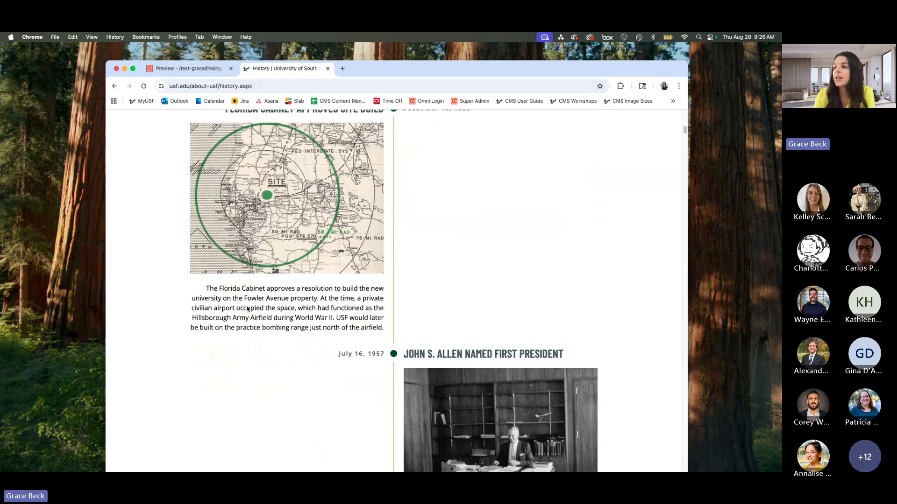
pyautogui.scroll(10, 248, 308)
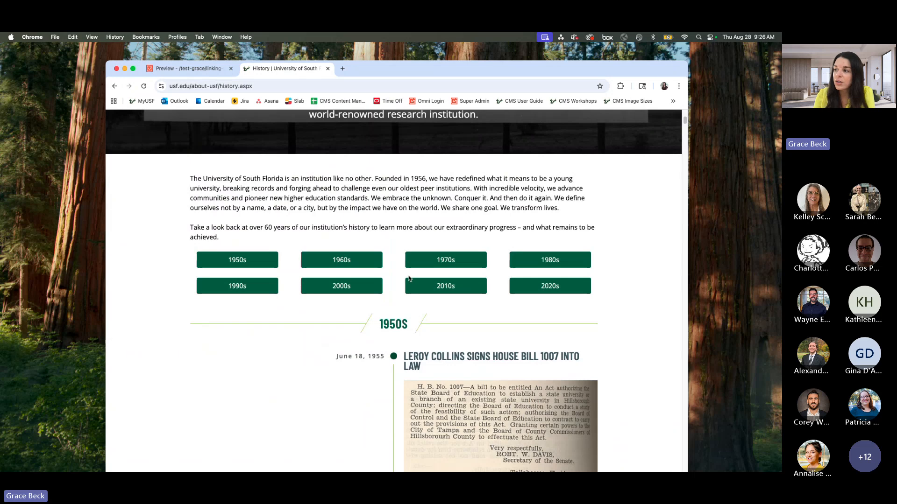
pyautogui.click(554, 261)
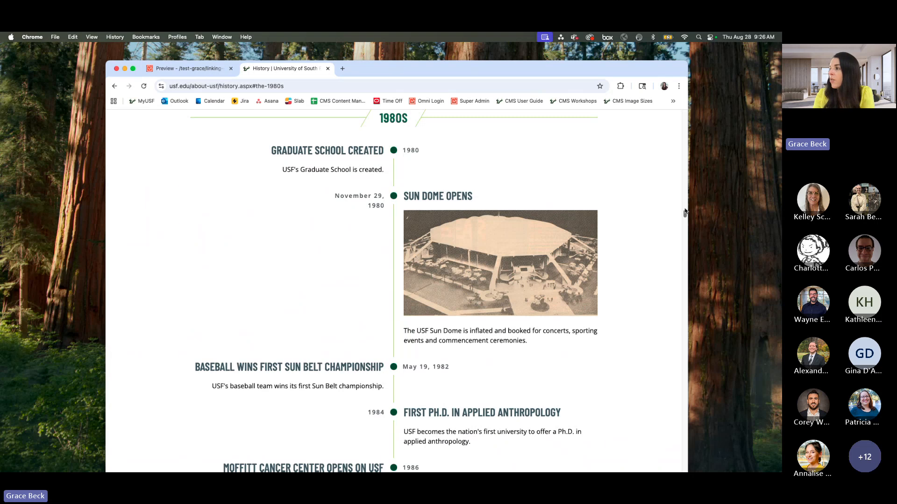
pyautogui.scroll(20, 671, 244)
pyautogui.scroll(-6, 602, 226)
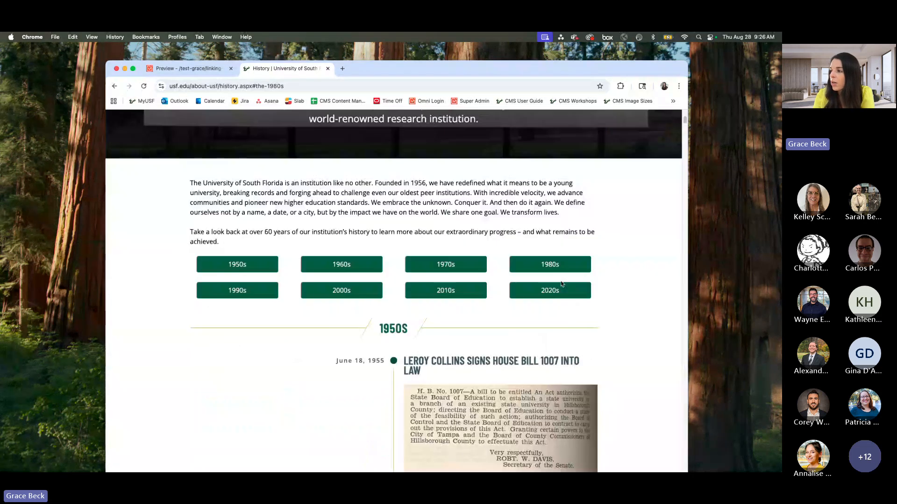
pyautogui.click(547, 292)
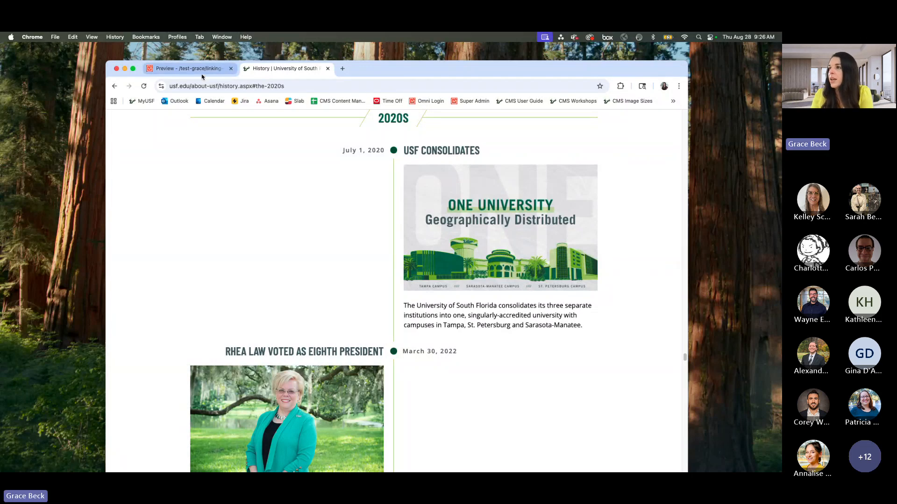
# Step: Return to anchor-links-demo.pcf in the CMS and open the News Archive by Year content region for editing
pyautogui.moveTo(372, 72); pyautogui.dragTo(366, 71)
pyautogui.click(182, 68)
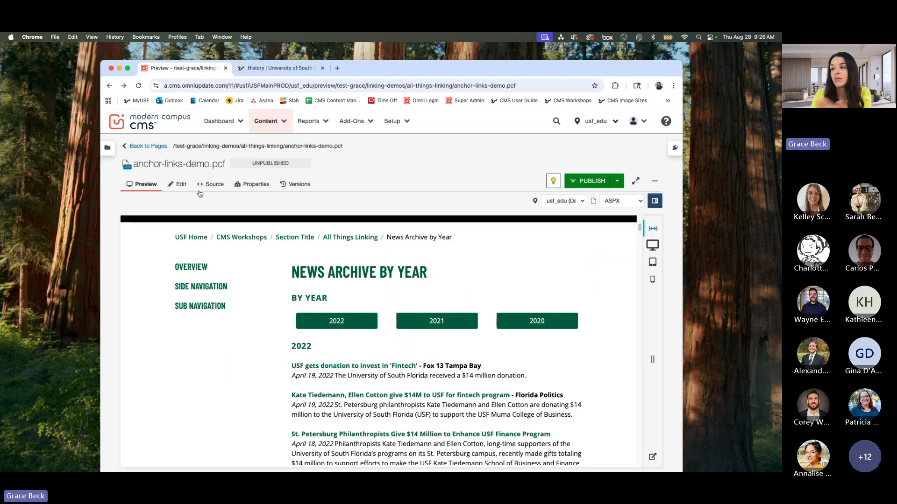
pyautogui.click(184, 188)
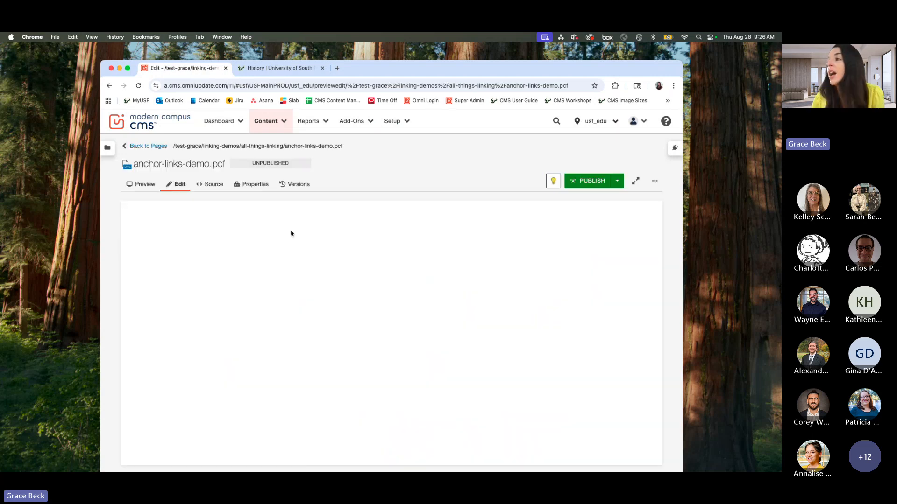
pyautogui.scroll(-2, 482, 330)
pyautogui.scroll(-5, 481, 329)
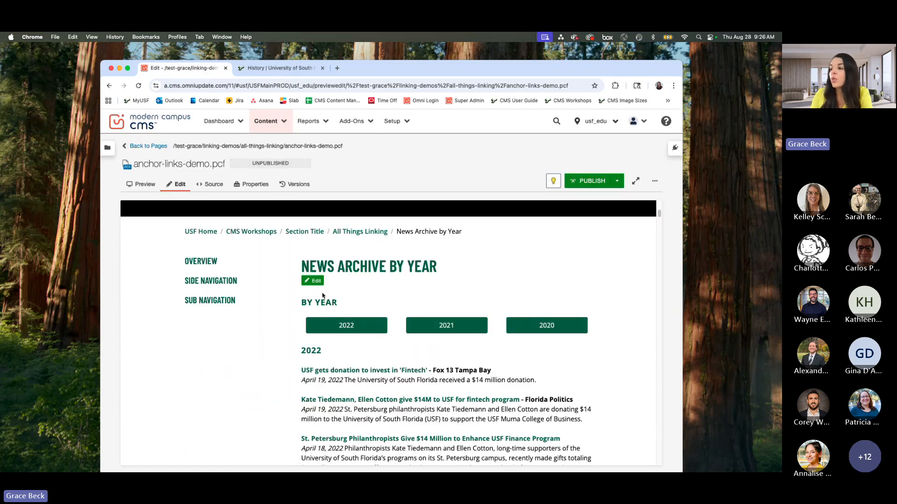
pyautogui.click(313, 290)
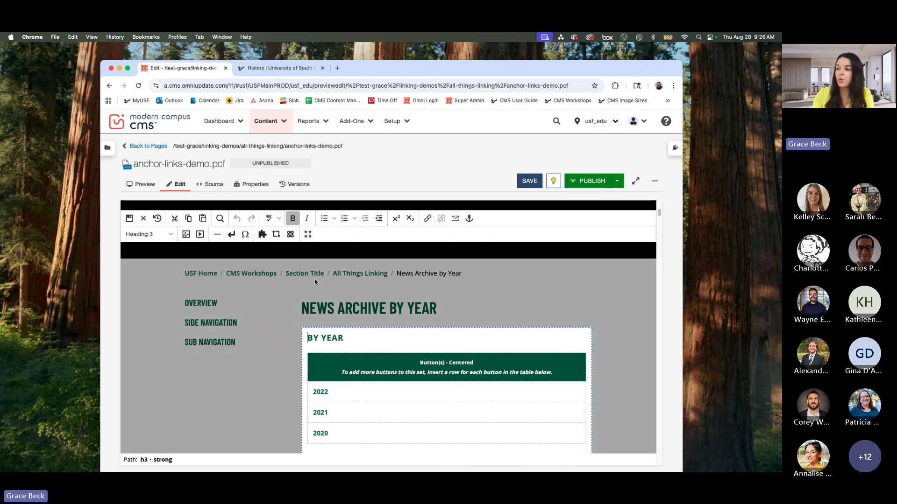
# Step: Insert an anchor with the ID back-to-top at the start of the By Year heading
pyautogui.click(469, 219)
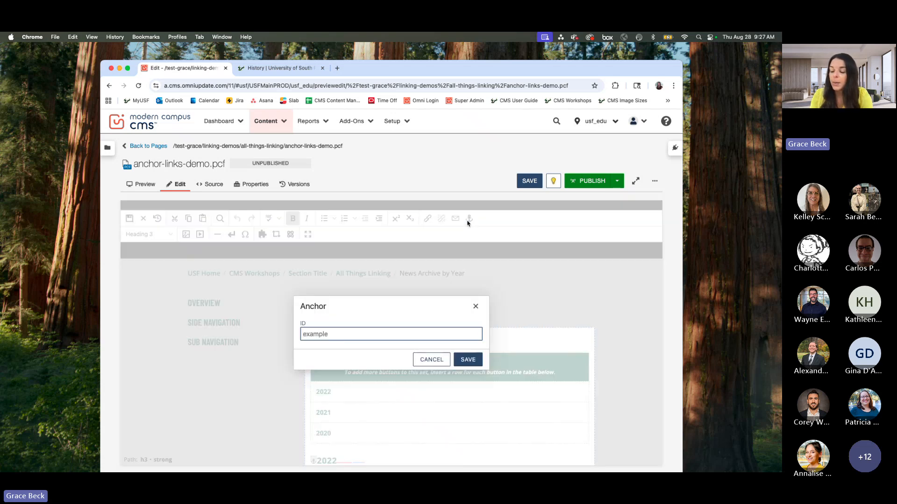
pyautogui.write('back-')
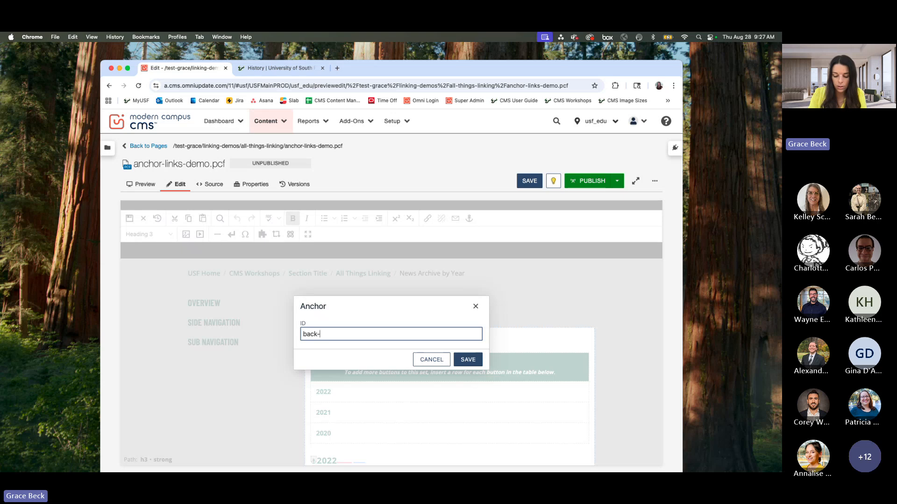
pyautogui.write('to-top')
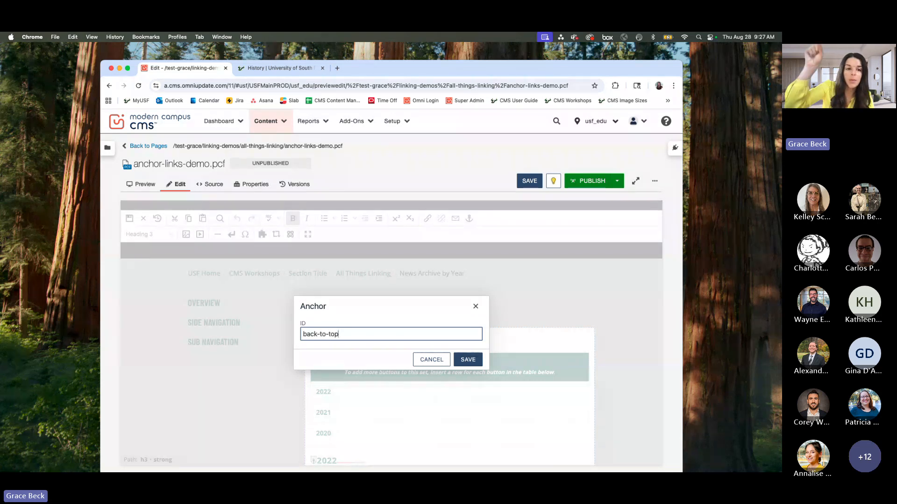
pyautogui.click(468, 360)
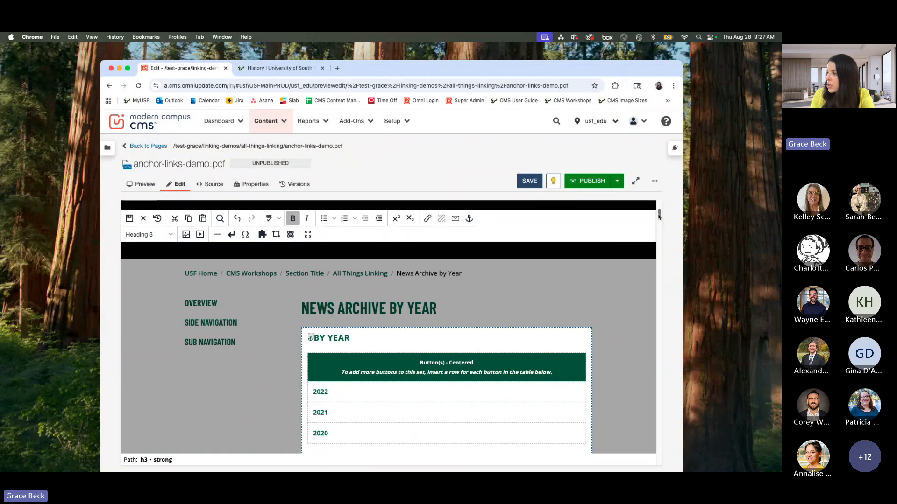
# Step: Add a new paragraph reading "Back to top" after the last December 15, 2020 news item
pyautogui.moveTo(658, 217); pyautogui.dragTo(661, 465)
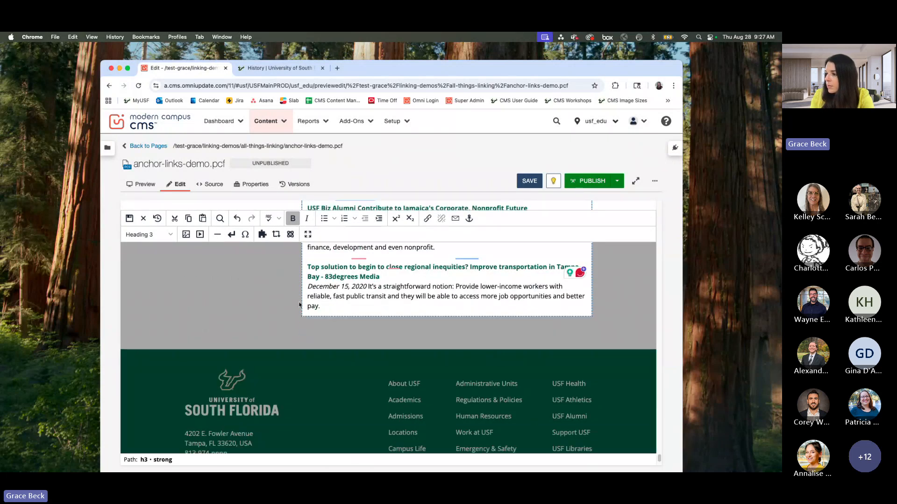
pyautogui.click(329, 308)
pyautogui.press('Return')
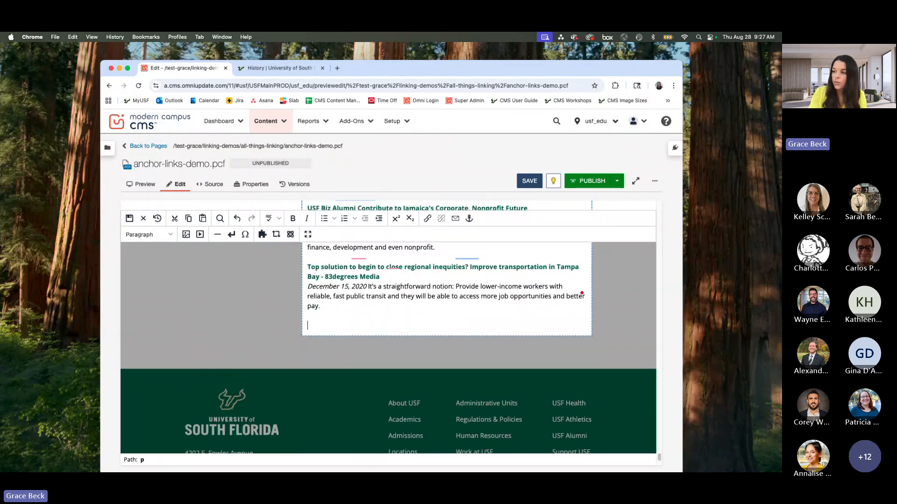
pyautogui.write('Back to top')
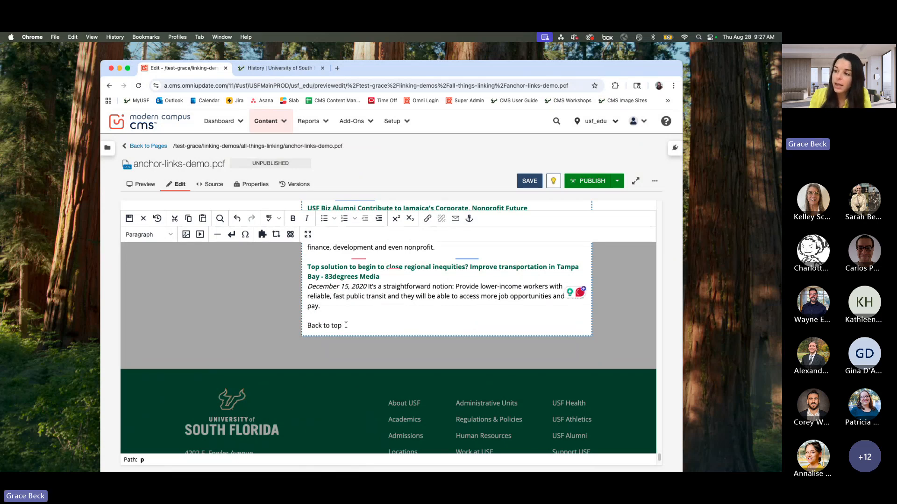
# Step: Link the "Back to top" text to the back-to-top anchor and save the page
pyautogui.hotkey('shift', 'alt', 'Left')
pyautogui.hotkey('shift', 'alt', 'Left')
pyautogui.hotkey('shift', 'alt', 'Left')
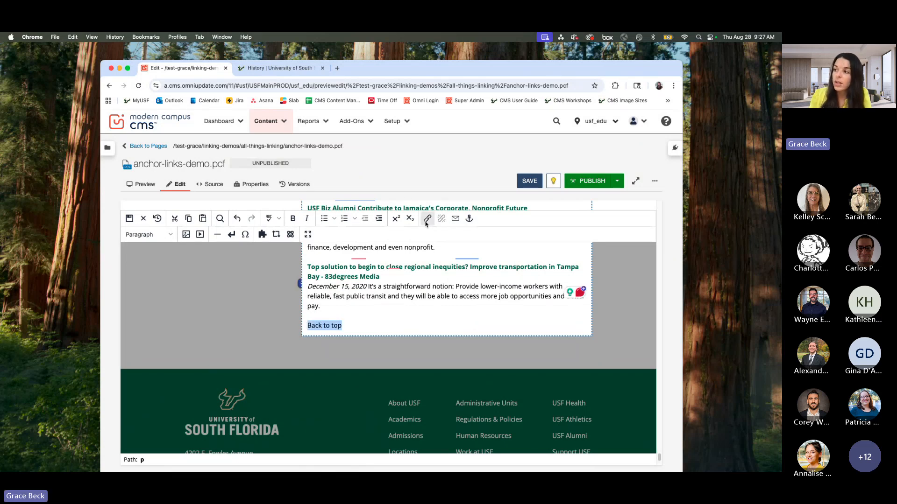
pyautogui.click(426, 219)
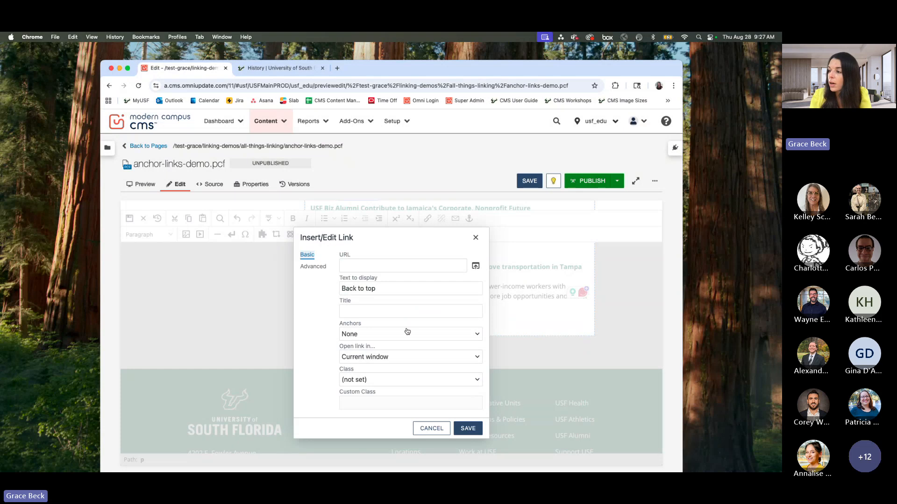
pyautogui.click(436, 334)
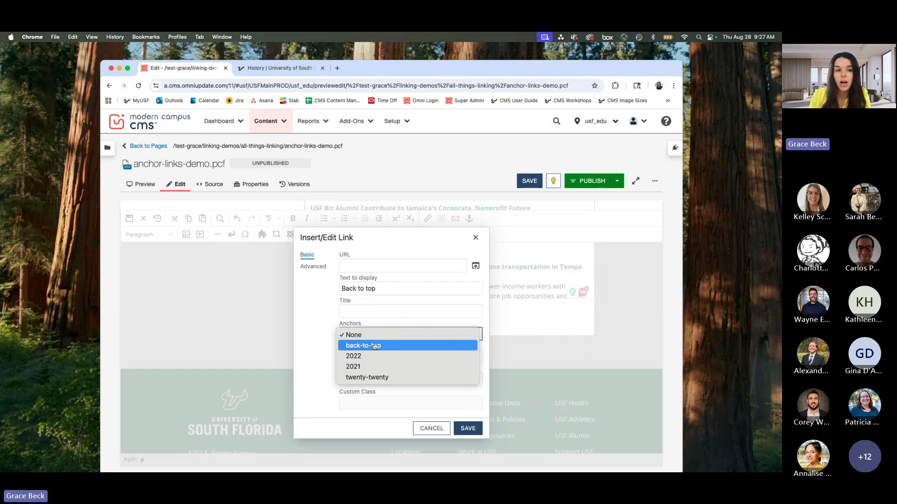
pyautogui.click(375, 346)
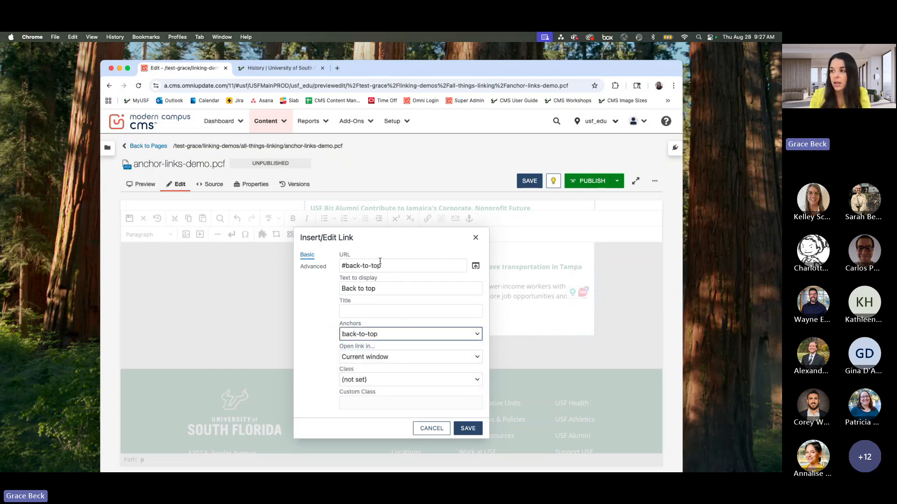
pyautogui.click(468, 428)
pyautogui.click(535, 183)
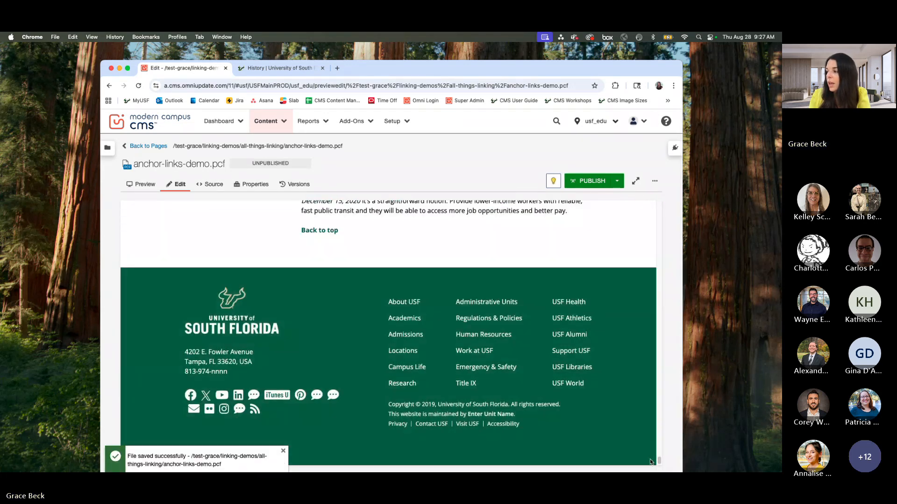
pyautogui.moveTo(659, 461); pyautogui.dragTo(658, 423)
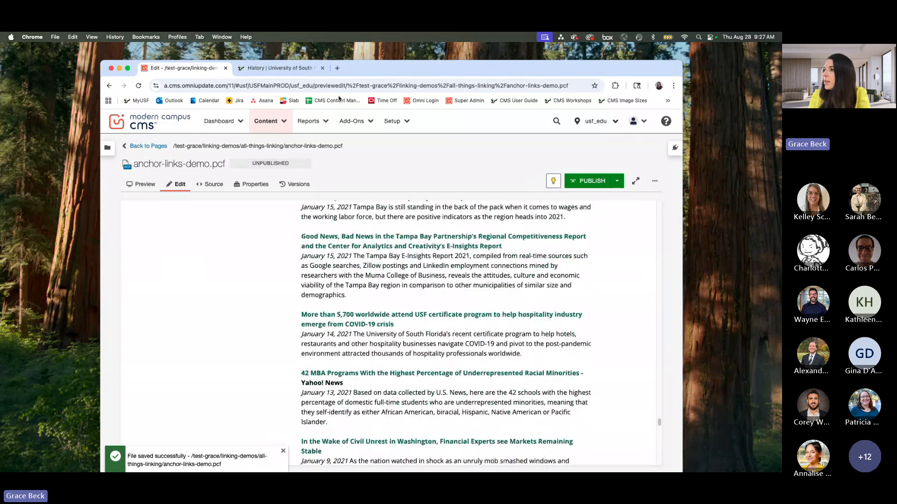
# Step: Switch to the live USF History page and test the Back to top link at its end
pyautogui.click(248, 69)
pyautogui.scroll(-10, 446, 278)
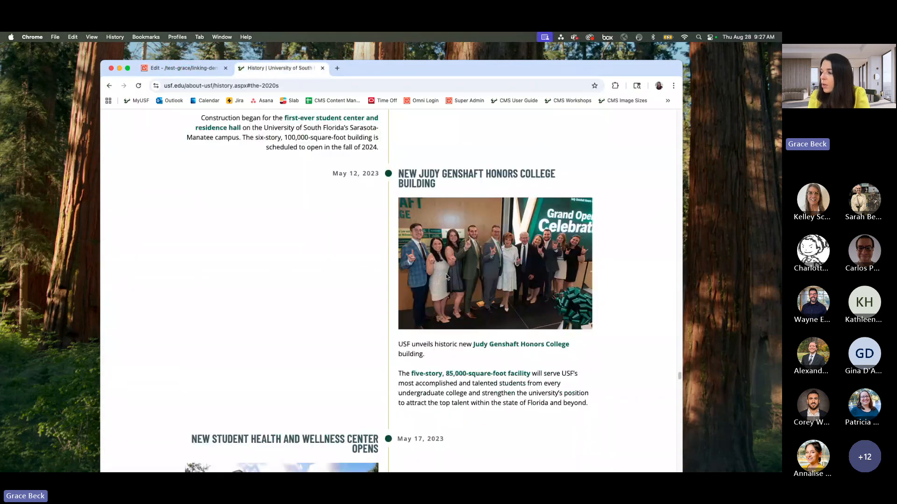
pyautogui.scroll(-15, 446, 277)
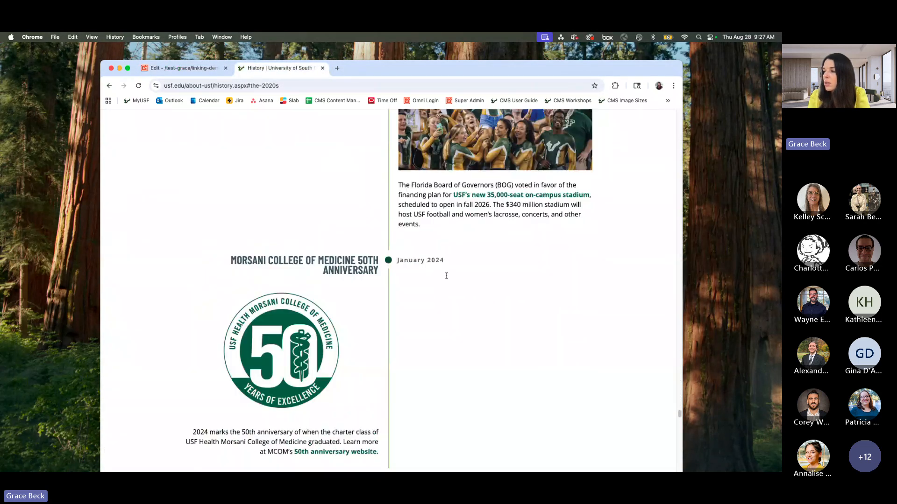
pyautogui.scroll(-15, 245, 431)
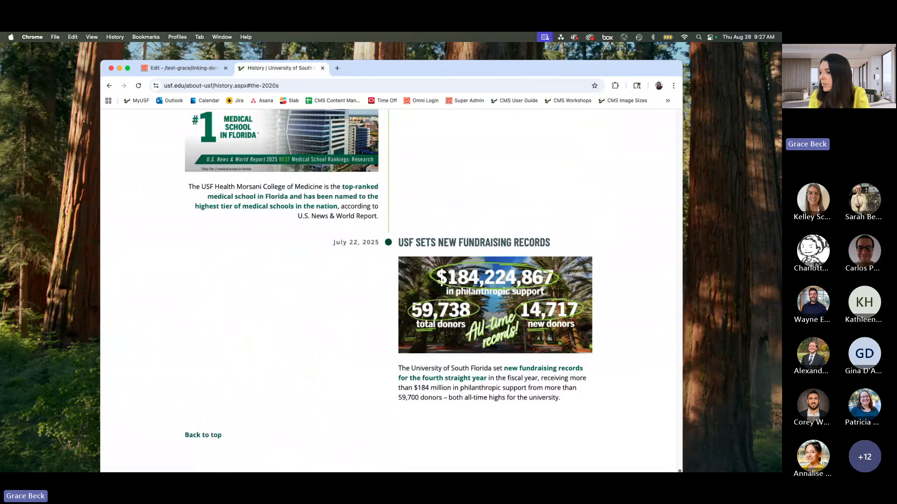
pyautogui.click(202, 436)
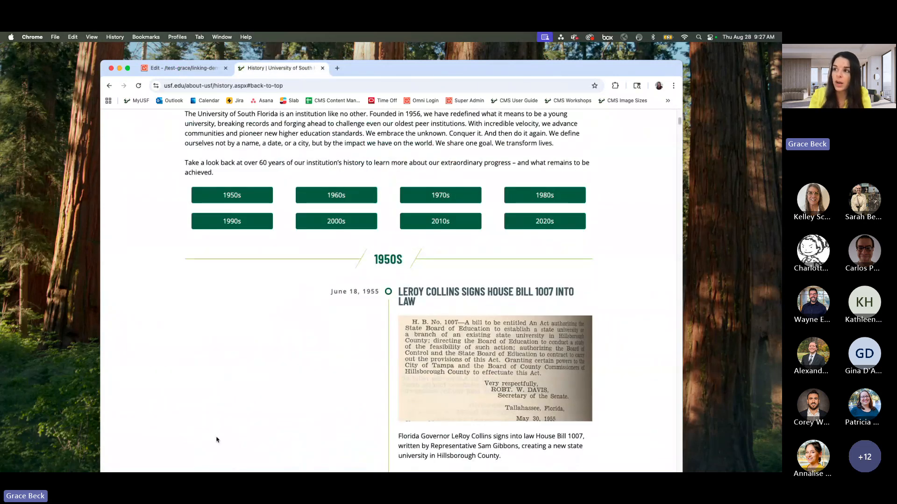
pyautogui.scroll(5, 218, 438)
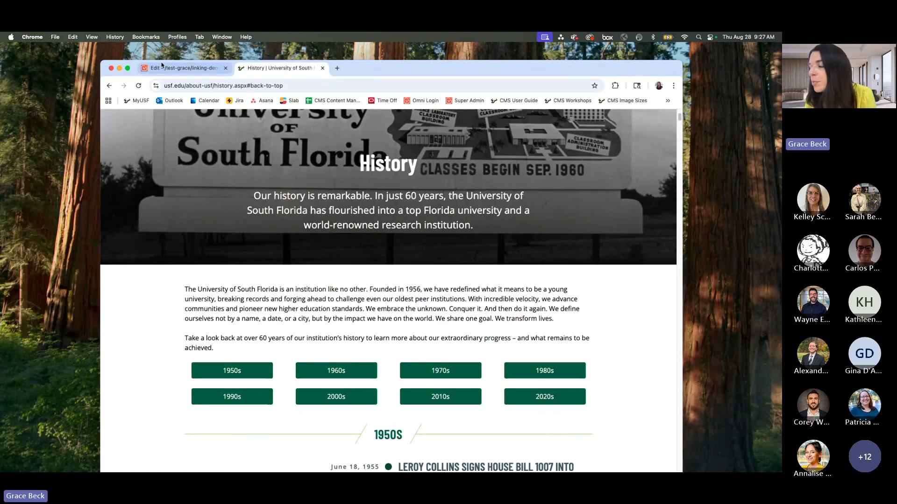
# Step: Return to the CMS, go back to the all-things-linking page list and open side-navigation.pcf in a new tab
pyautogui.click(163, 68)
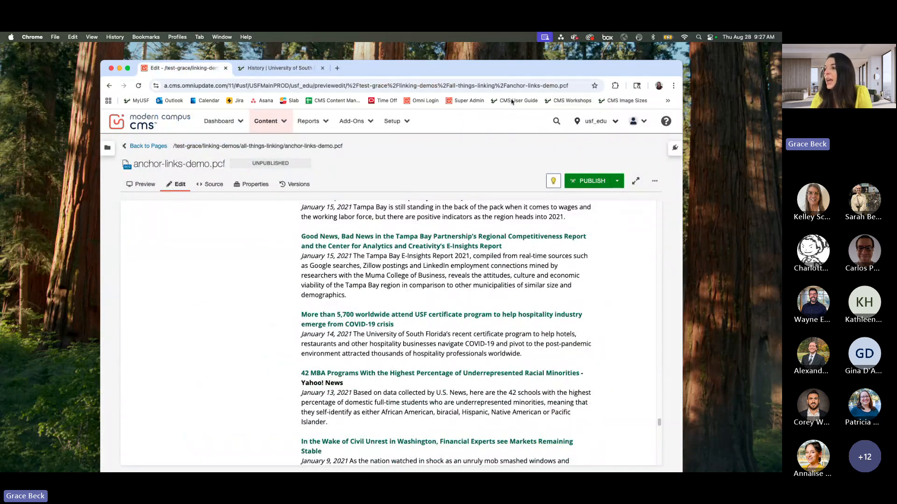
pyautogui.click(144, 147)
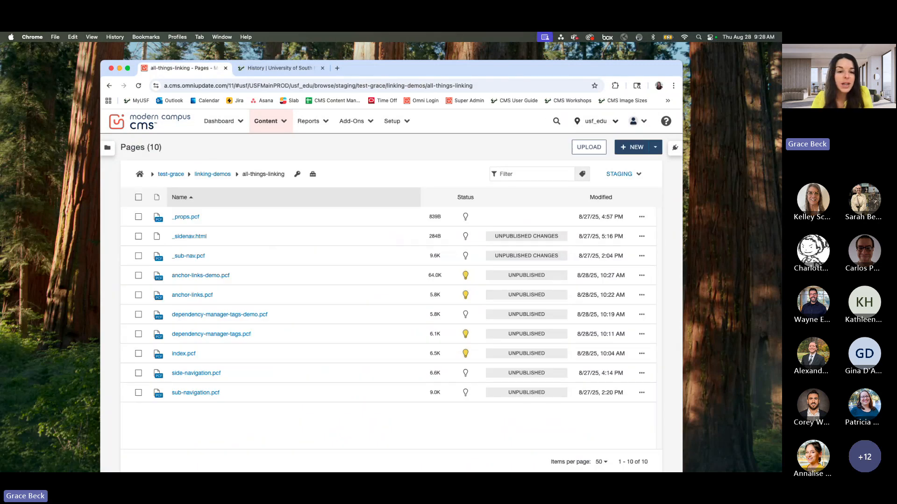
pyautogui.keyDown('super'); pyautogui.click(196, 374); pyautogui.keyUp('super')
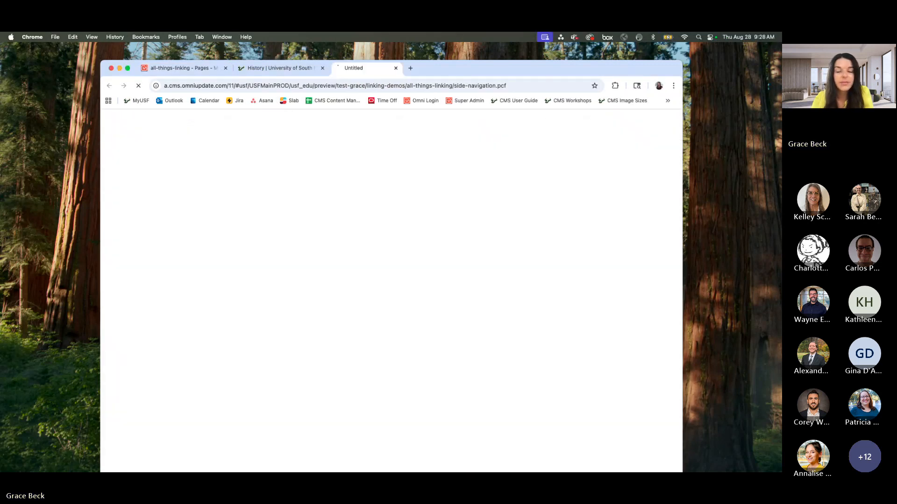
# Step: Switch to the side-navigation.pcf preview and view the Side Navigation overview section
pyautogui.click(273, 68)
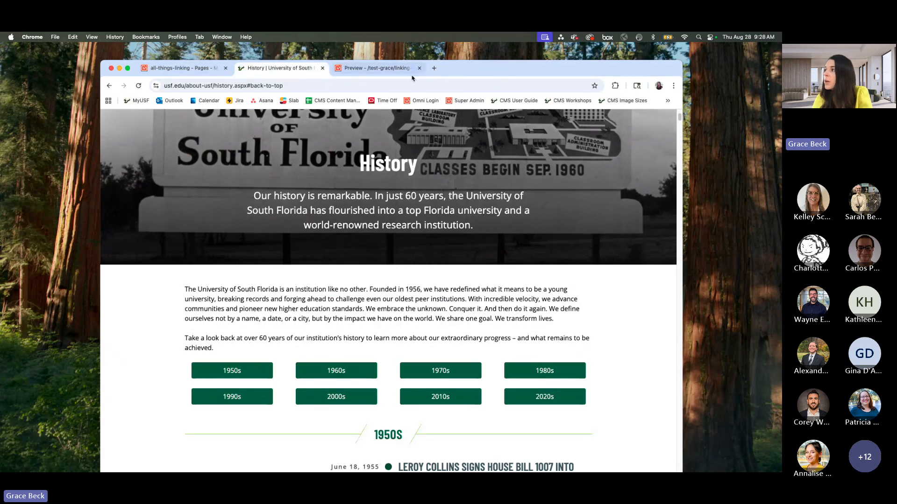
pyautogui.moveTo(665, 71); pyautogui.dragTo(665, 82)
pyautogui.click(382, 79)
pyautogui.moveTo(500, 81); pyautogui.dragTo(501, 75)
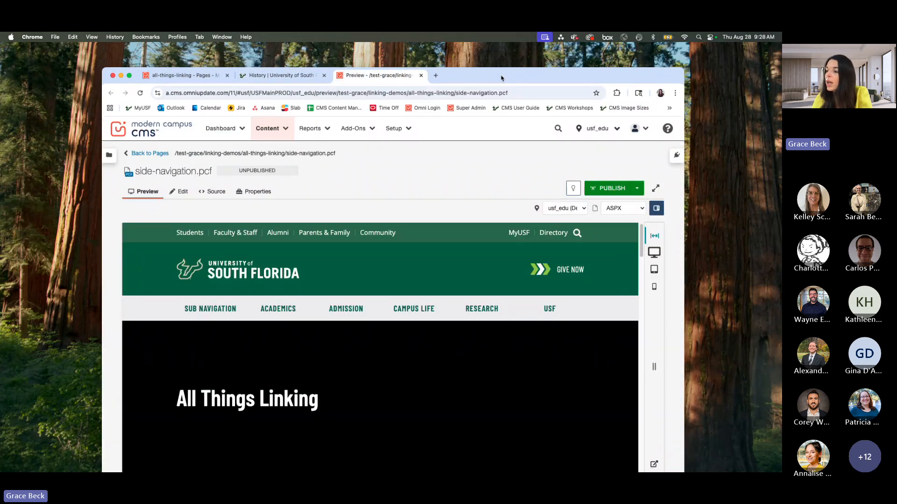
pyautogui.scroll(-2, 374, 261)
pyautogui.scroll(-3, 373, 261)
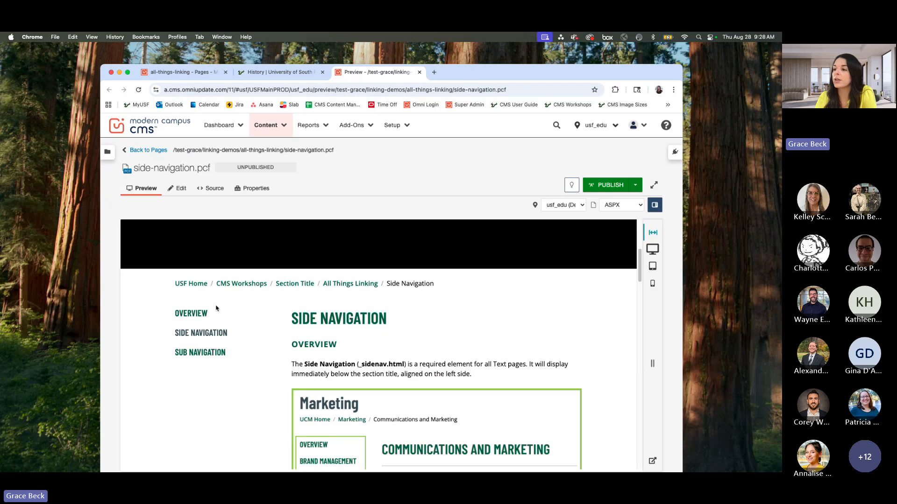
pyautogui.moveTo(533, 83); pyautogui.dragTo(531, 72)
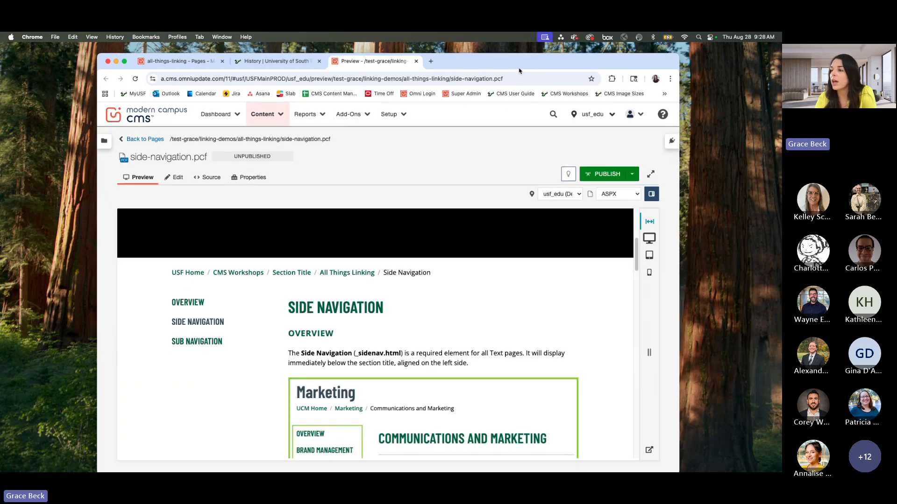
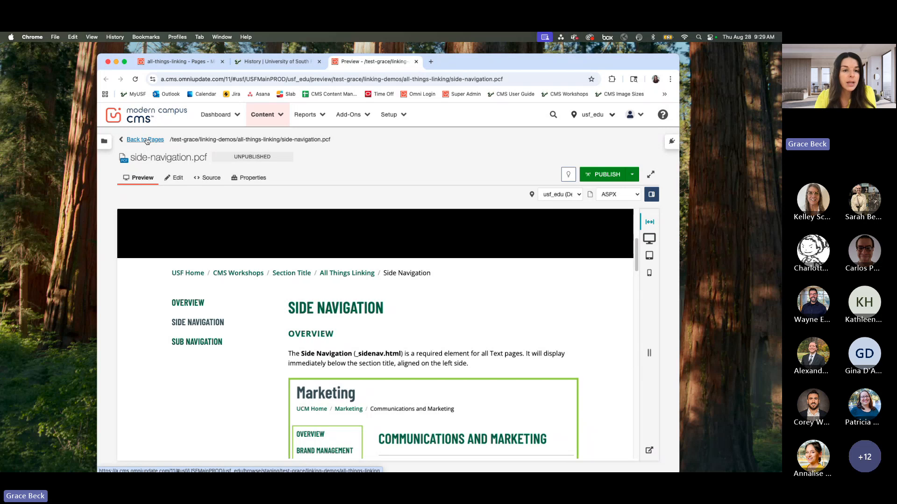
# Step: Return to the all-things-linking page list and check in anchor-links-demo.pcf, anchor-links.pcf, dependency-manager-tags.pcf and index.pcf
pyautogui.click(145, 140)
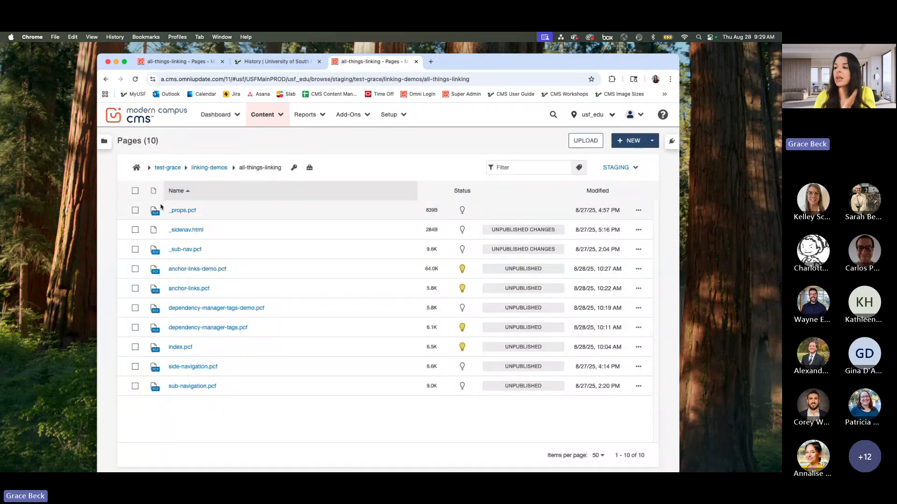
pyautogui.click(463, 290)
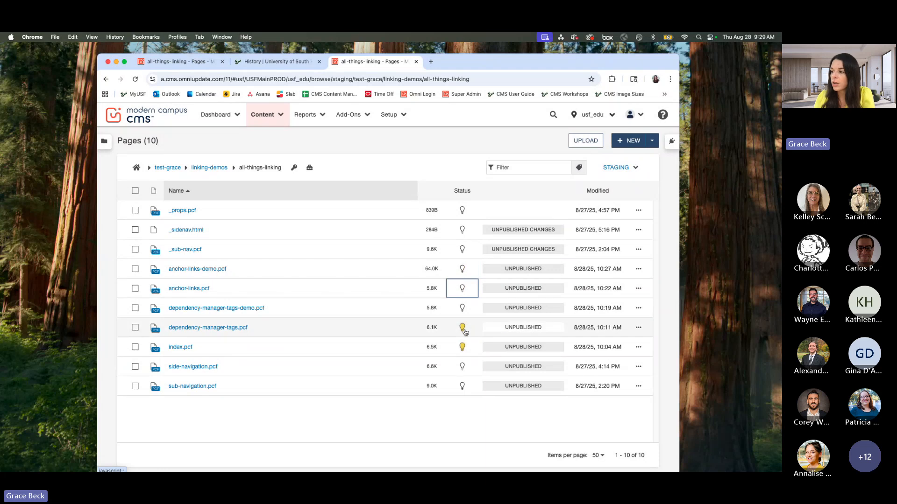
pyautogui.click(463, 329)
pyautogui.click(462, 350)
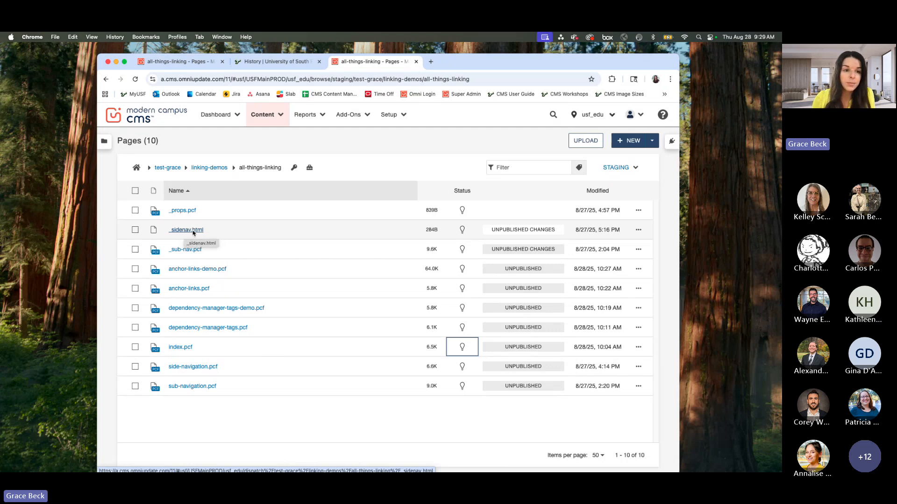
# Step: Check out _sidenav.html and open it for editing
pyautogui.click(462, 229)
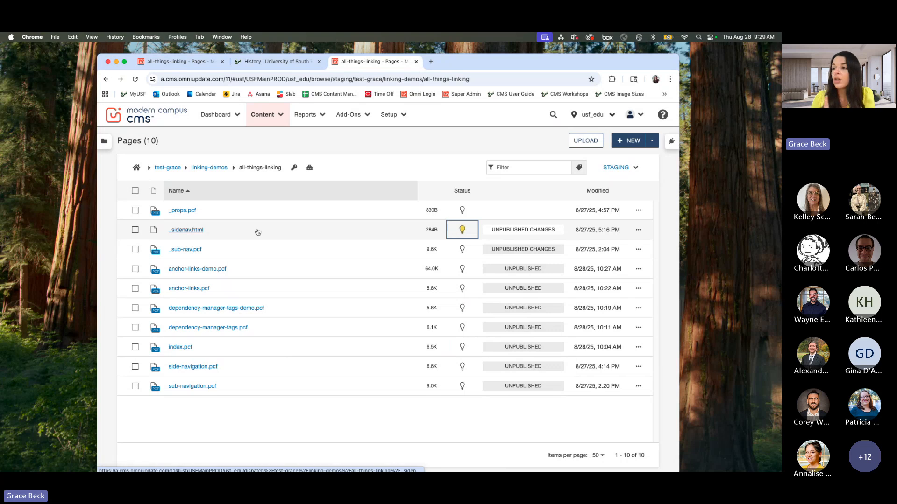
pyautogui.click(202, 231)
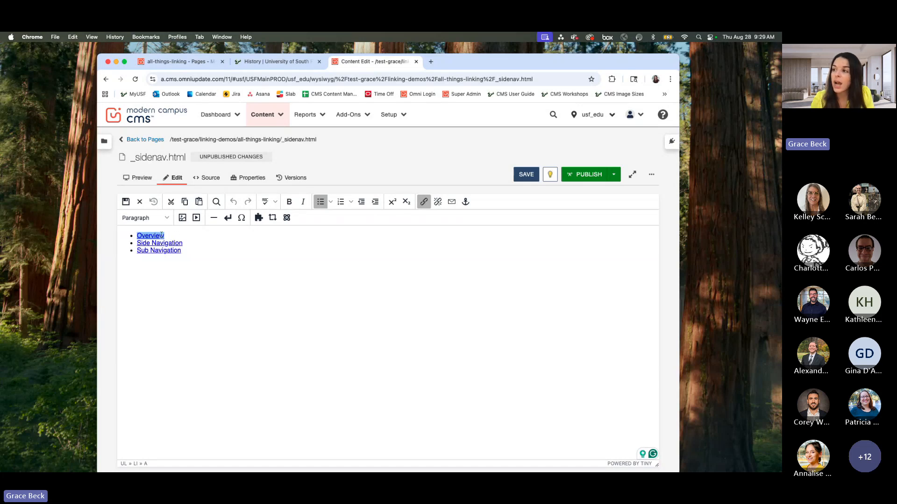
# Step: Open the link settings of the Overview list item and inspect its full URL path
pyautogui.click(423, 201)
pyautogui.moveTo(435, 233); pyautogui.dragTo(498, 236)
pyautogui.click(444, 233)
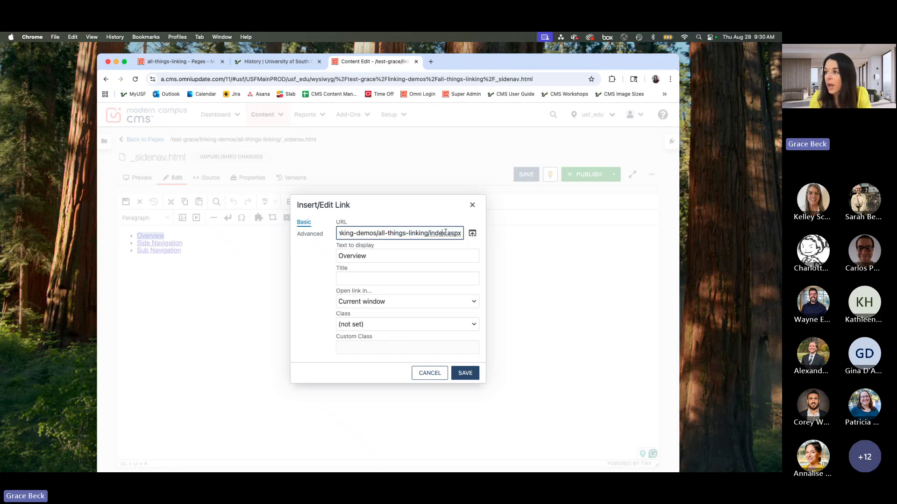
pyautogui.moveTo(368, 232); pyautogui.dragTo(339, 233)
pyautogui.click(448, 233)
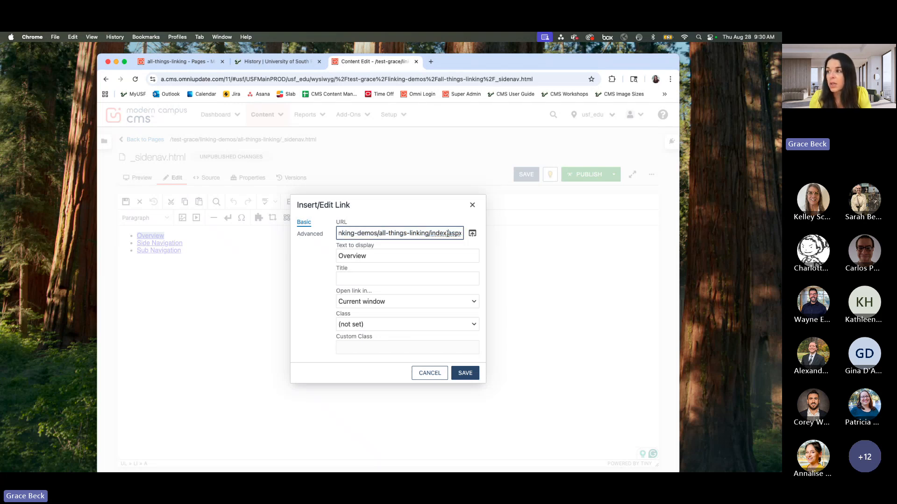
pyautogui.moveTo(453, 232); pyautogui.dragTo(321, 230)
pyautogui.click(385, 233)
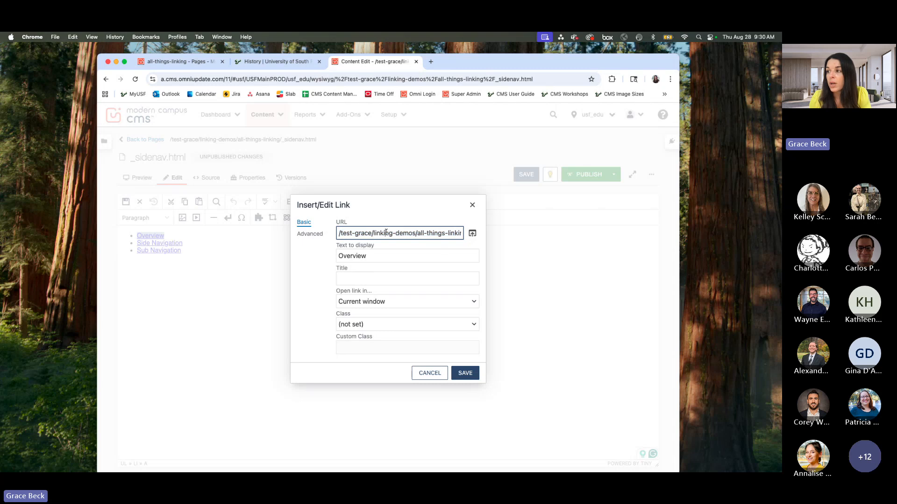
# Step: Replace the Overview link's URL with index.pcf from the all-things-linking folder and save the link, keeping Overview as display text
pyautogui.click(473, 236)
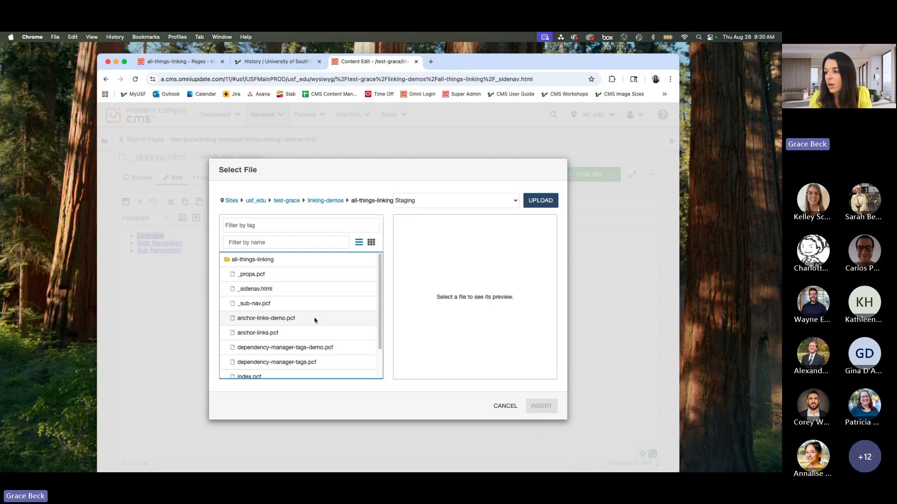
pyautogui.scroll(-2, 282, 334)
pyautogui.click(264, 343)
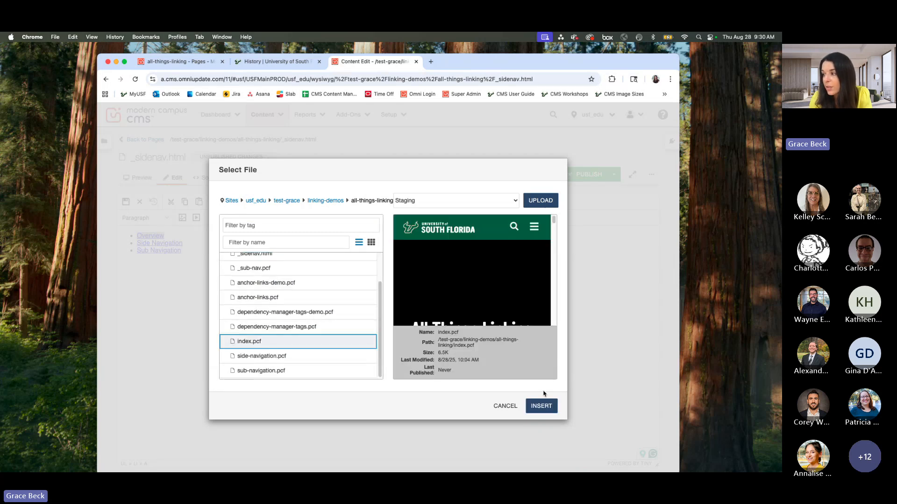
pyautogui.click(542, 406)
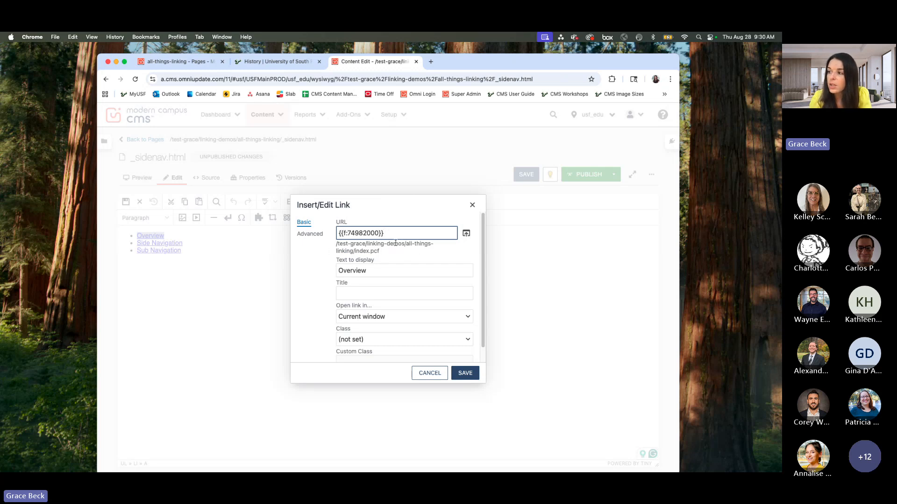
pyautogui.moveTo(383, 271); pyautogui.dragTo(338, 270)
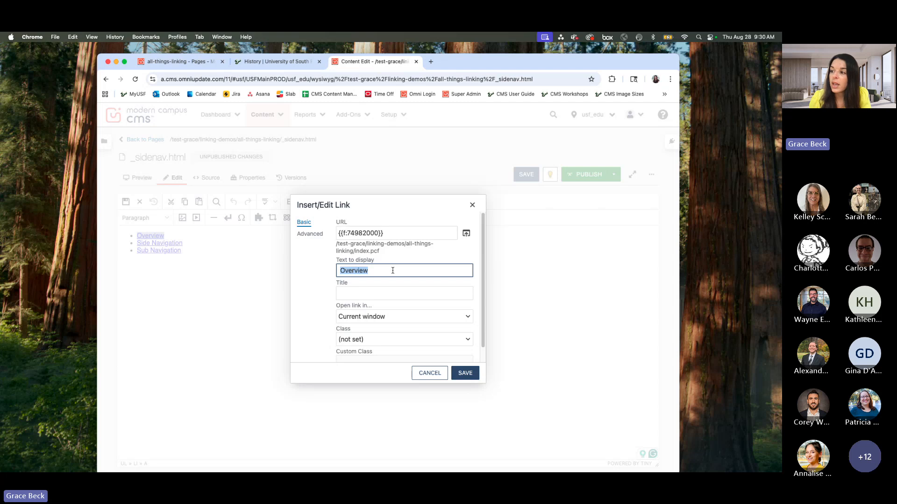
pyautogui.click(393, 271)
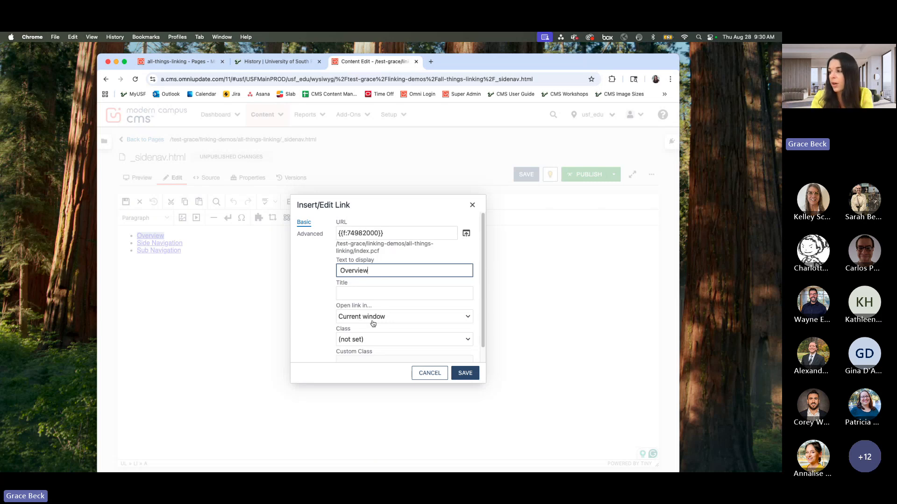
pyautogui.click(463, 372)
# Step: Add a bullet reading "Anchor Links" below Sub Navigation in the side navigation list
pyautogui.tripleClick(186, 251)
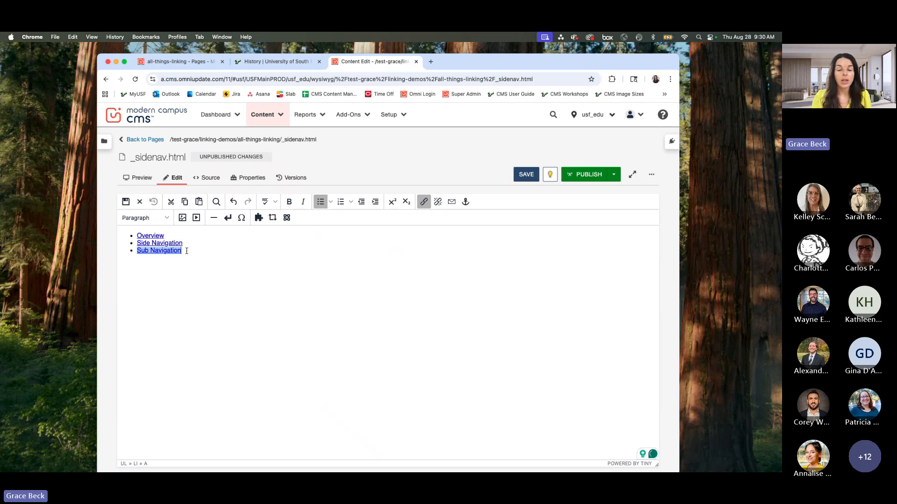
pyautogui.click(186, 252)
pyautogui.press('Return')
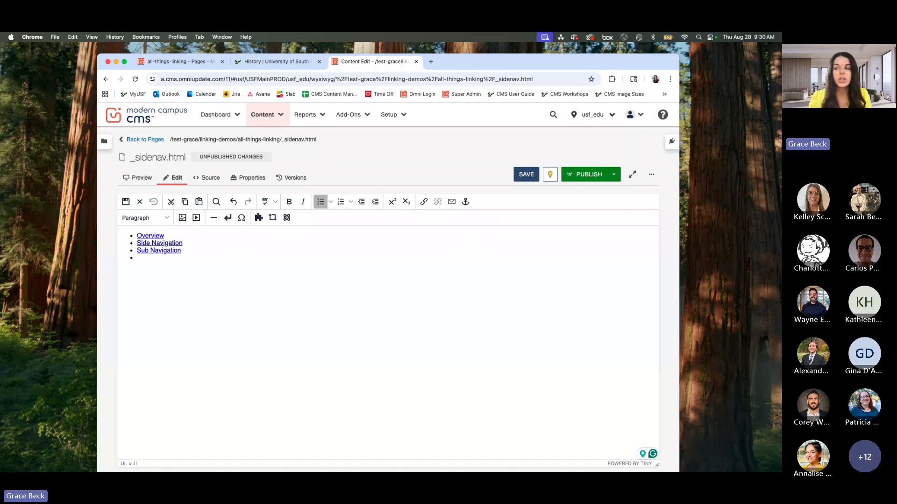
pyautogui.write('Anchor Links')
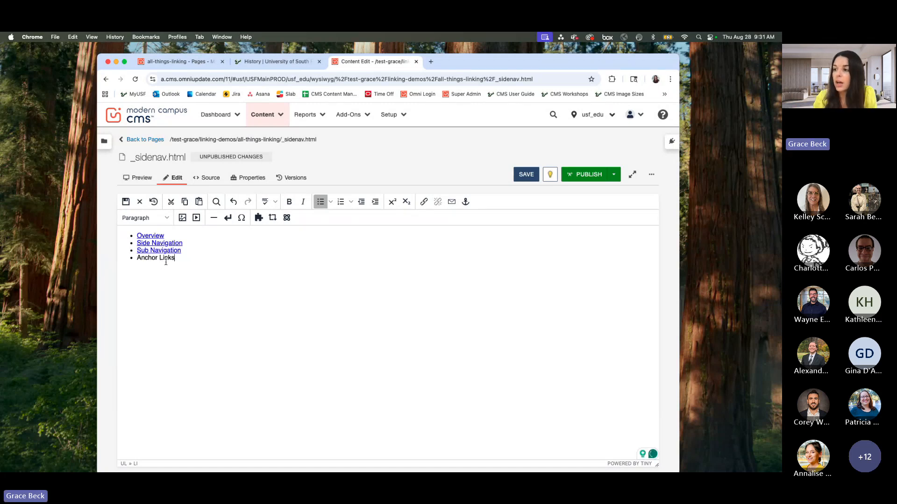
# Step: Link the "Anchor Links" bullet to anchor-links.pcf in the all-things-linking folder, checking the file's preview before inserting it
pyautogui.moveTo(176, 257); pyautogui.dragTo(138, 257)
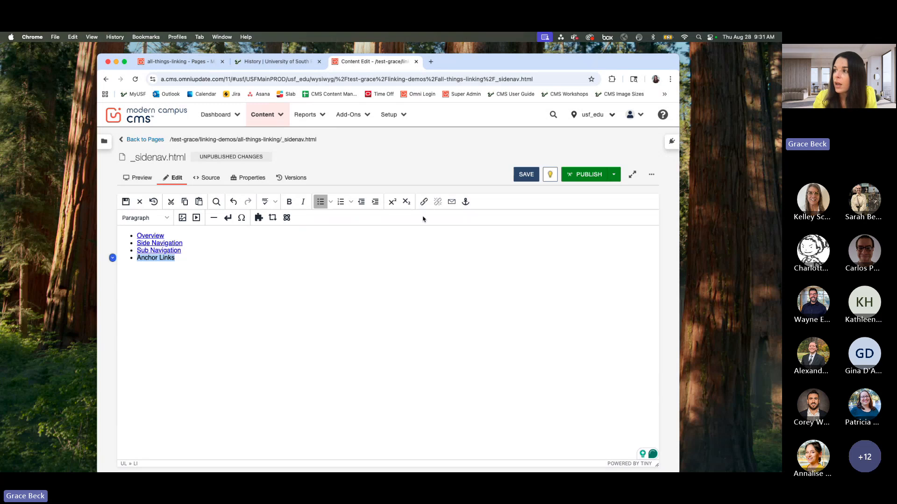
pyautogui.click(424, 202)
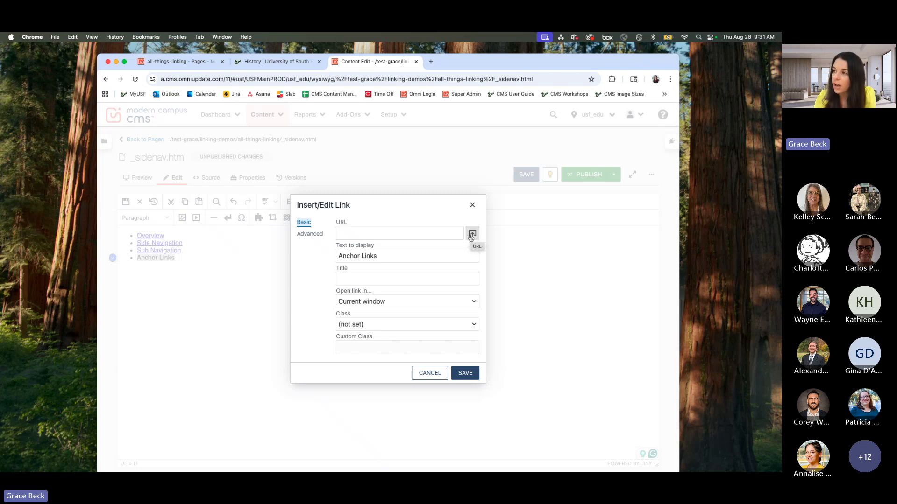
pyautogui.click(473, 237)
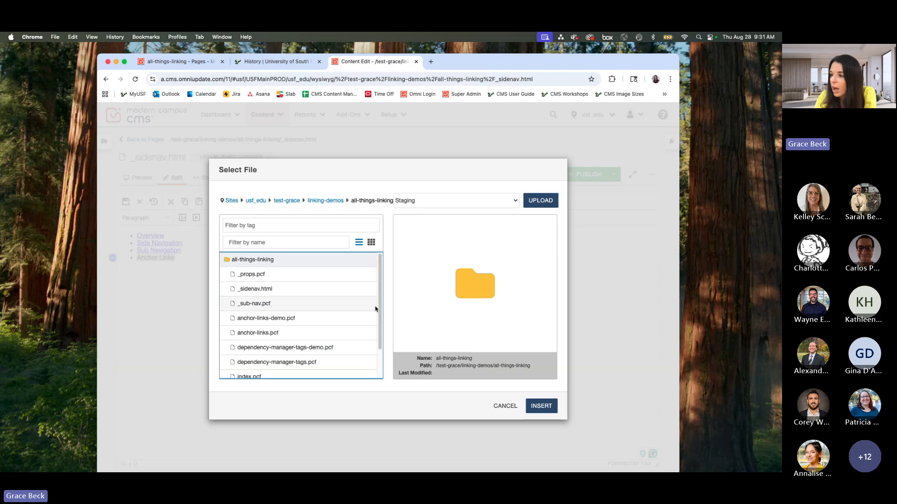
pyautogui.click(255, 335)
pyautogui.scroll(-5, 523, 270)
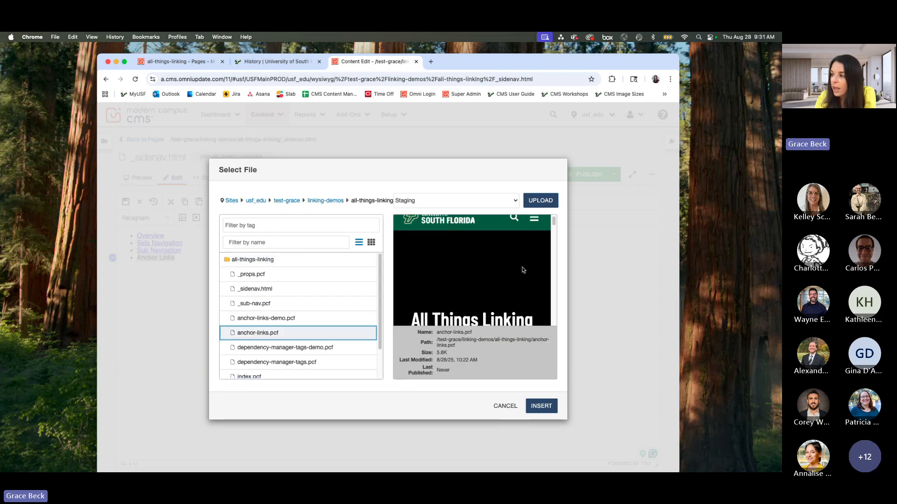
pyautogui.scroll(-1, 478, 288)
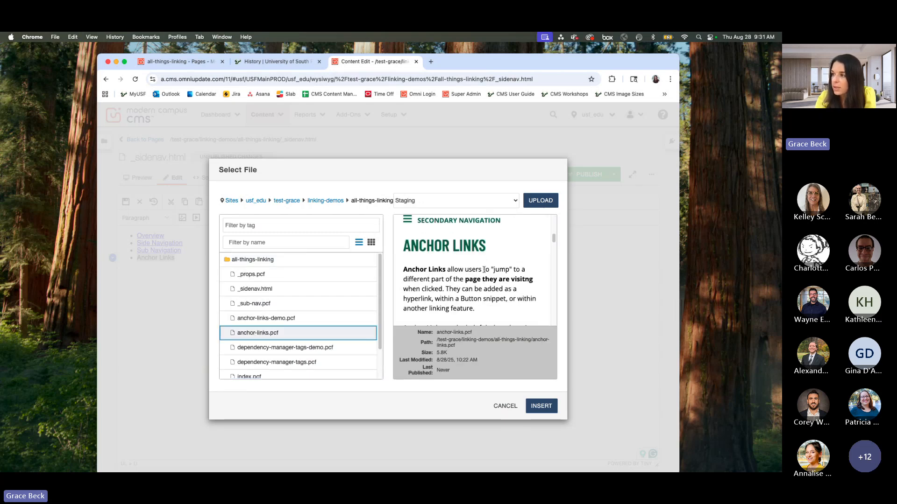
pyautogui.click(544, 407)
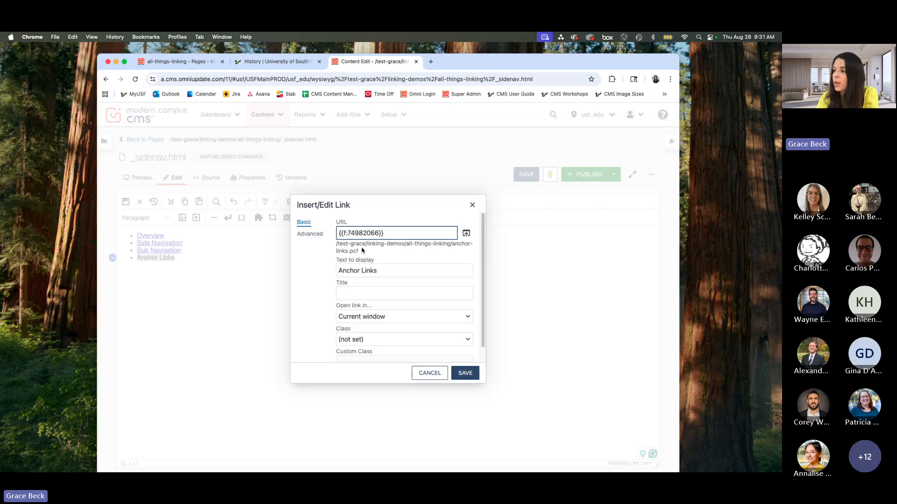
pyautogui.click(465, 373)
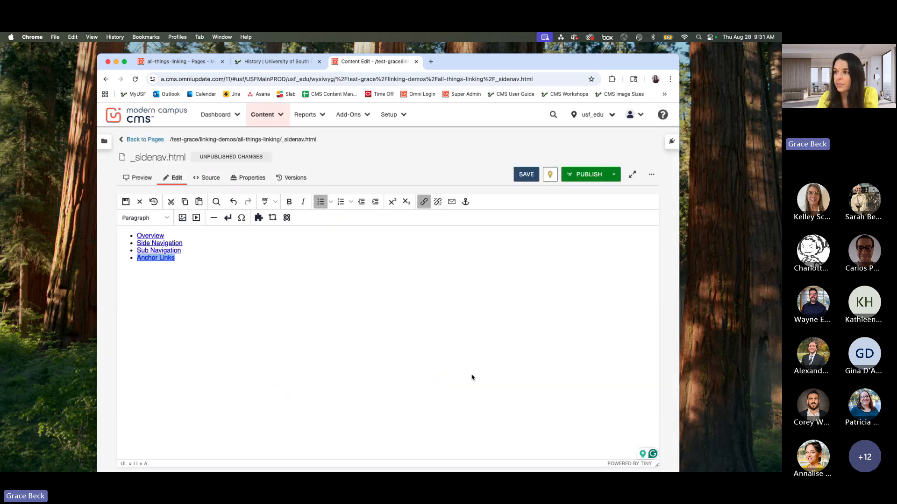
# Step: Add a bullet reading "Anchor Links Demo" below the Anchor Links item
pyautogui.click(211, 255)
pyautogui.press('Return')
pyautogui.write('Anchor ')
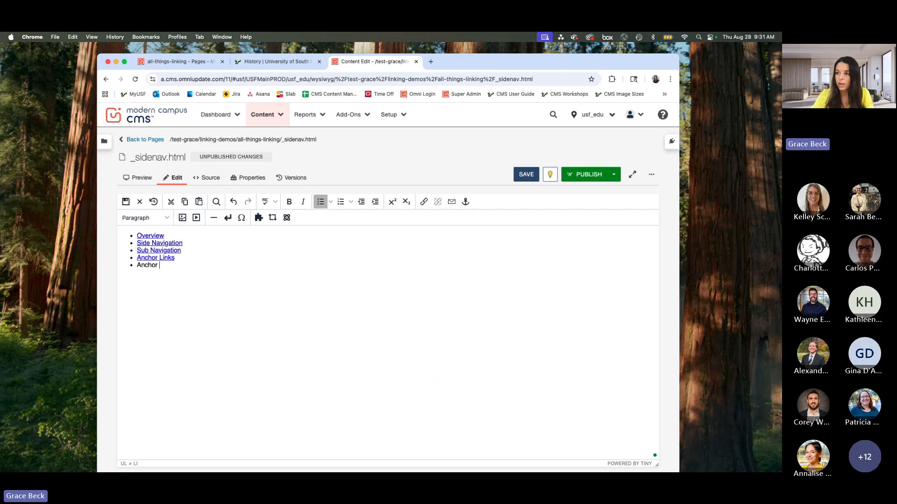
pyautogui.write('Links Demo')
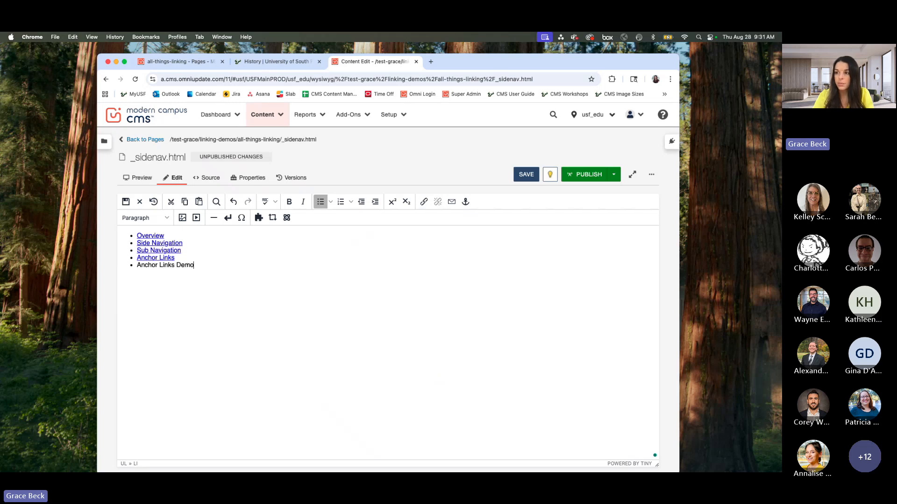
# Step: Link the "Anchor Links Demo" bullet to anchor-links-demo.pcf in the all-things-linking folder, checking the file's preview before inserting it
pyautogui.moveTo(194, 265); pyautogui.dragTo(136, 265)
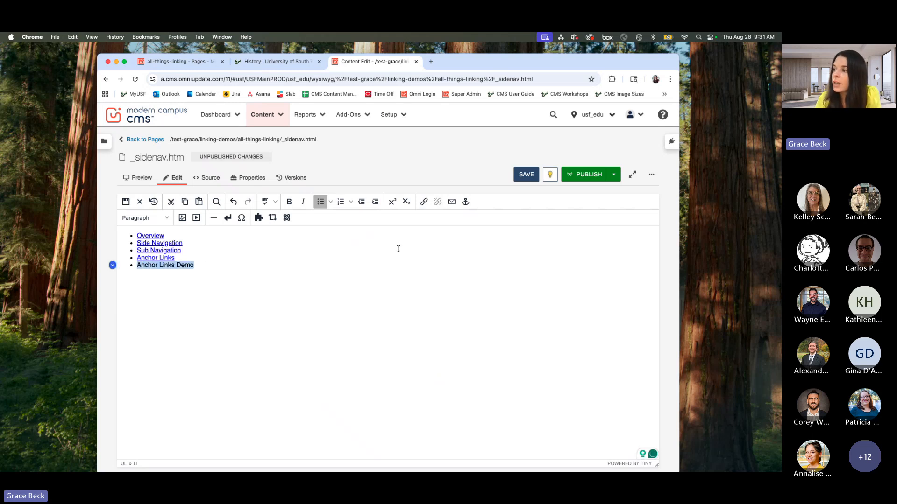
pyautogui.click(423, 202)
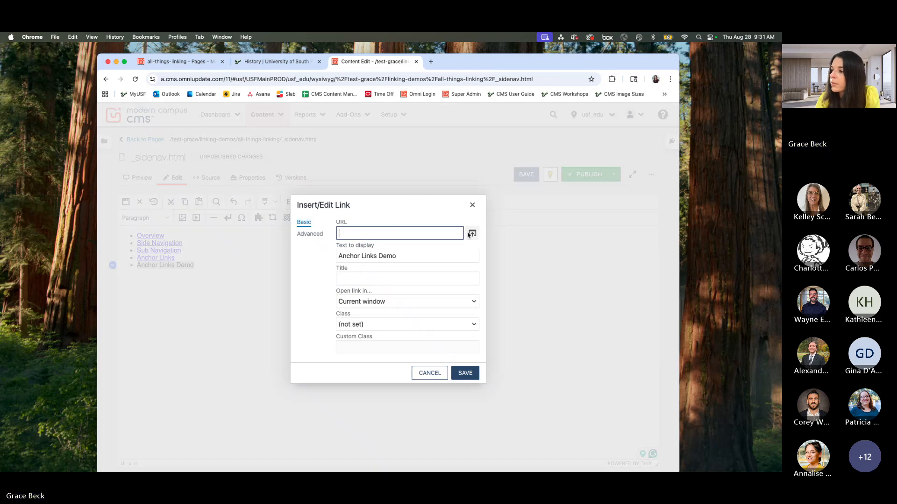
pyautogui.click(472, 234)
pyautogui.scroll(-2, 338, 284)
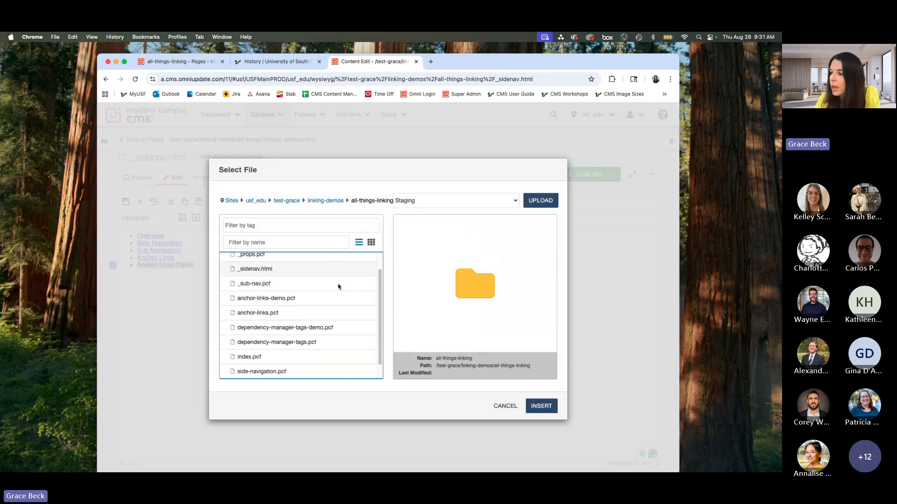
pyautogui.click(284, 297)
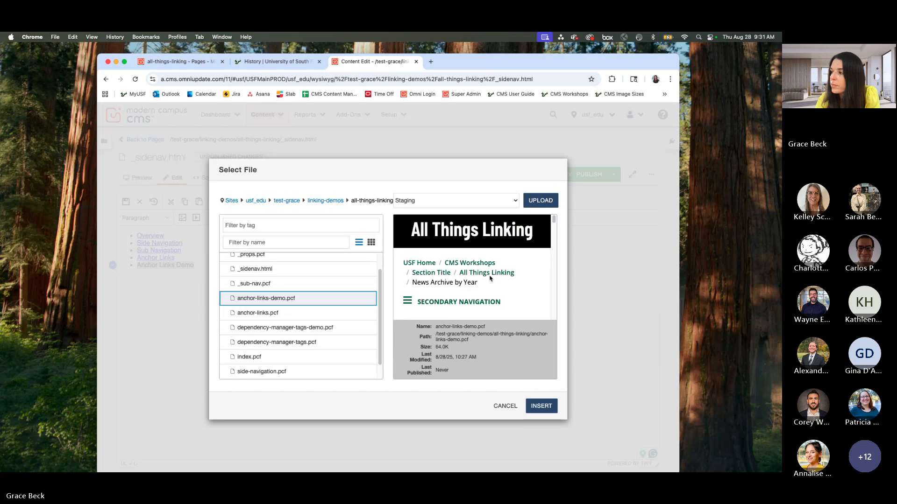
pyautogui.scroll(-10, 494, 280)
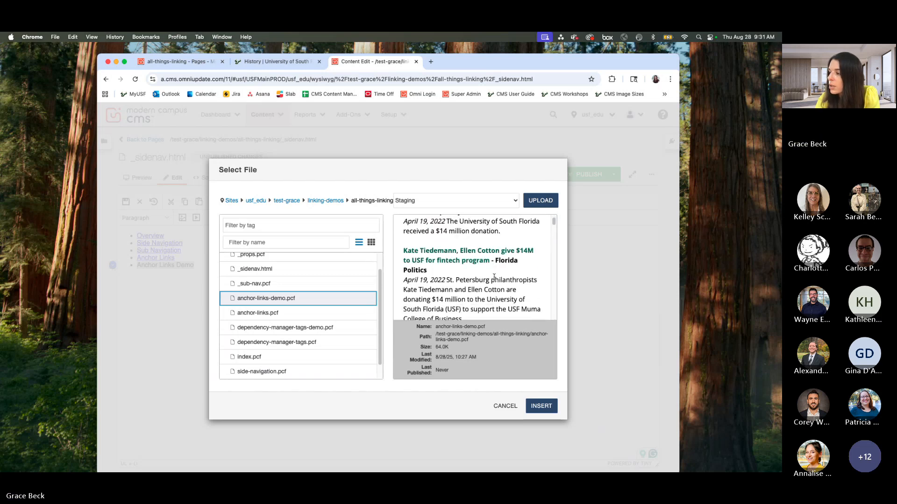
pyautogui.click(555, 405)
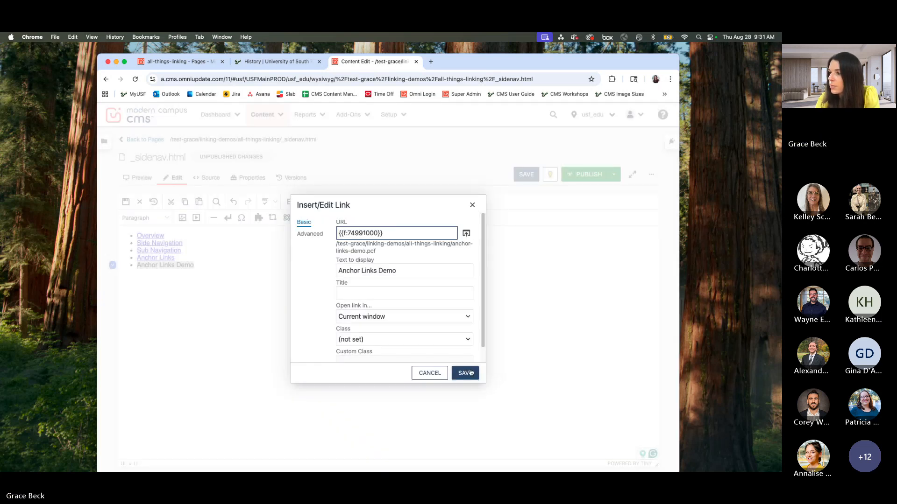
pyautogui.click(469, 372)
# Step: Save the edited _sidenav.html and return to the all-things-linking page list
pyautogui.tripleClick(213, 258)
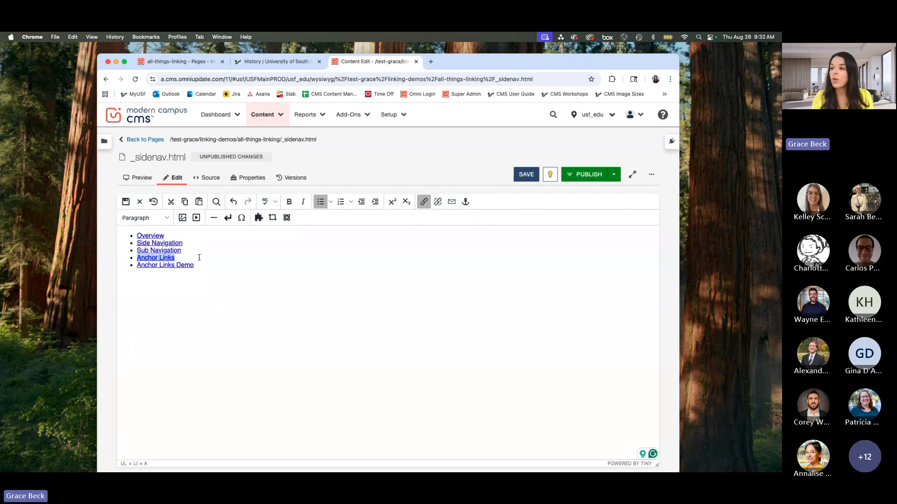
pyautogui.moveTo(196, 266); pyautogui.dragTo(136, 265)
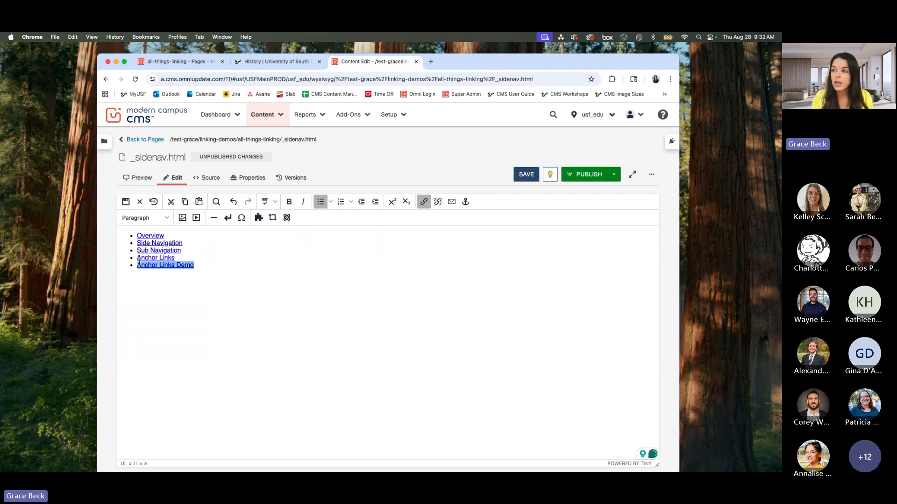
pyautogui.click(518, 181)
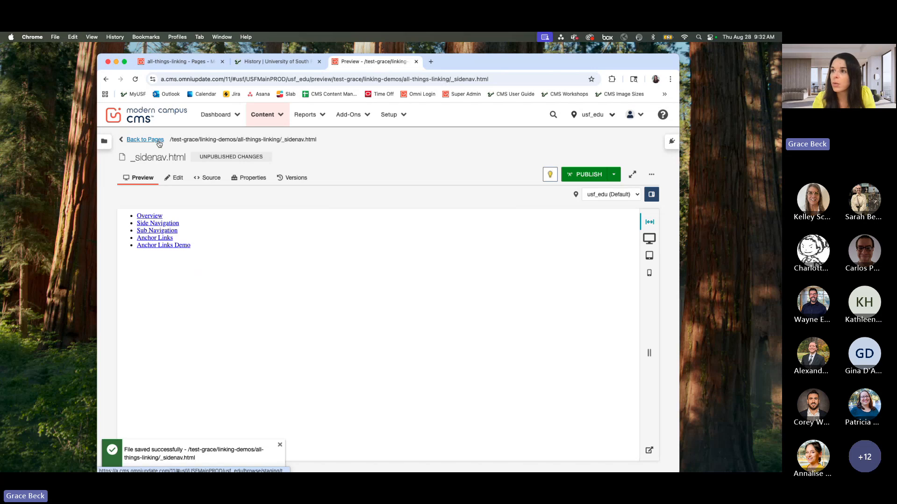
pyautogui.click(146, 140)
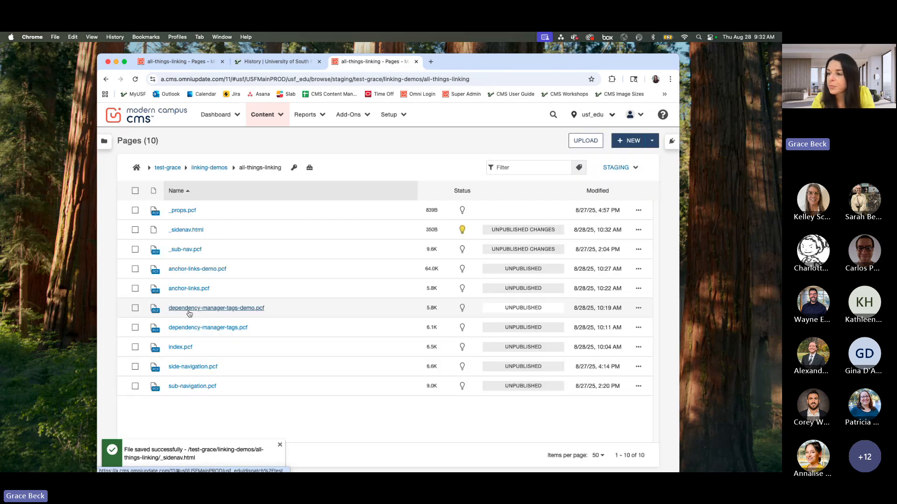
# Step: Check the side navigation on the index.pcf page and reopen _sidenav.html for editing
pyautogui.click(179, 347)
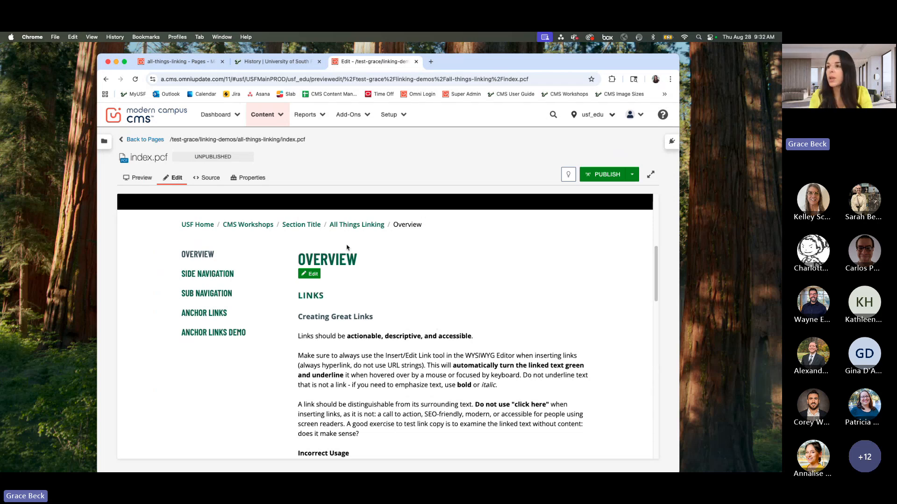
pyautogui.click(160, 139)
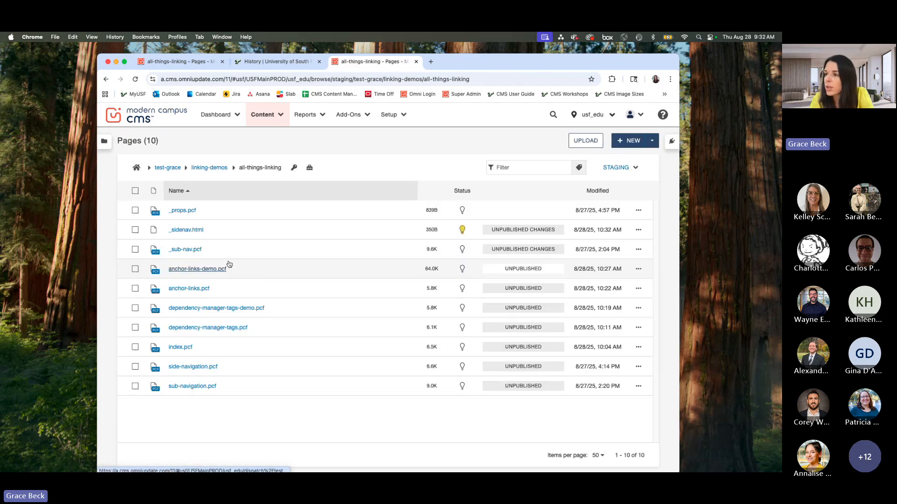
pyautogui.click(189, 229)
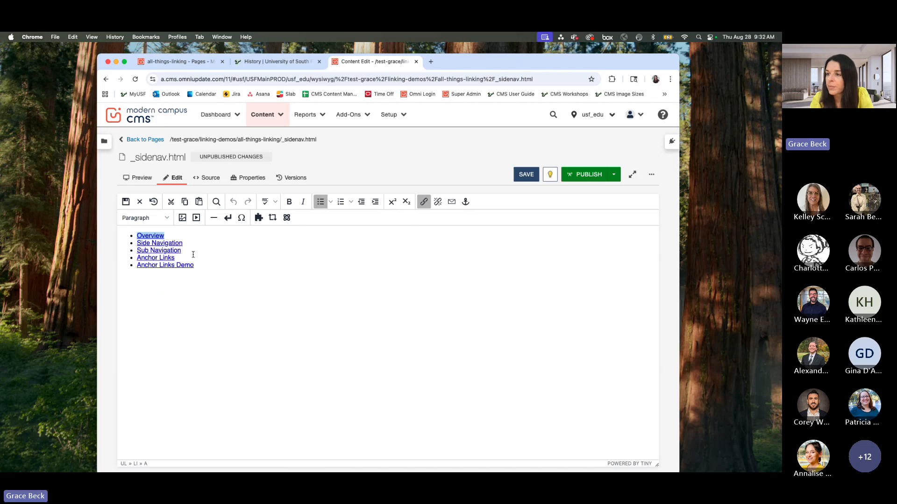
# Step: Copy the Sub Navigation text into a new bullet below the Anchor Links Demo item
pyautogui.moveTo(181, 250); pyautogui.dragTo(138, 251)
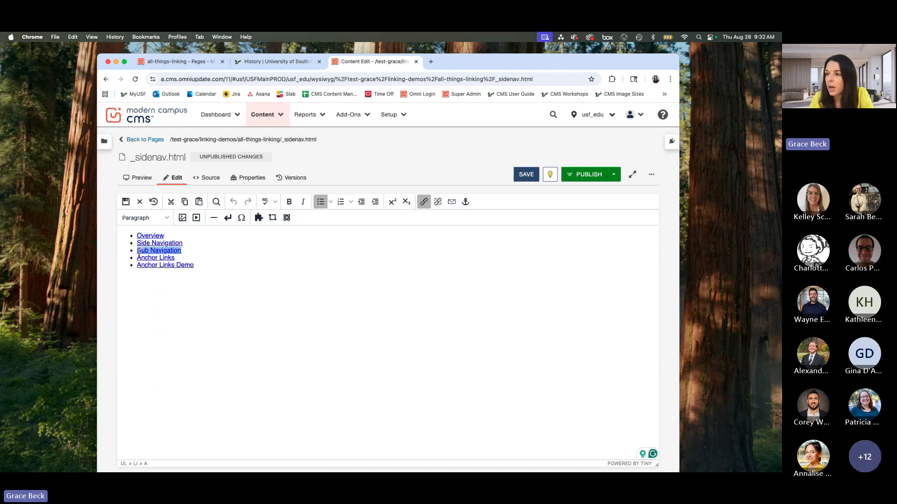
pyautogui.press('super+c')
pyautogui.click(193, 264)
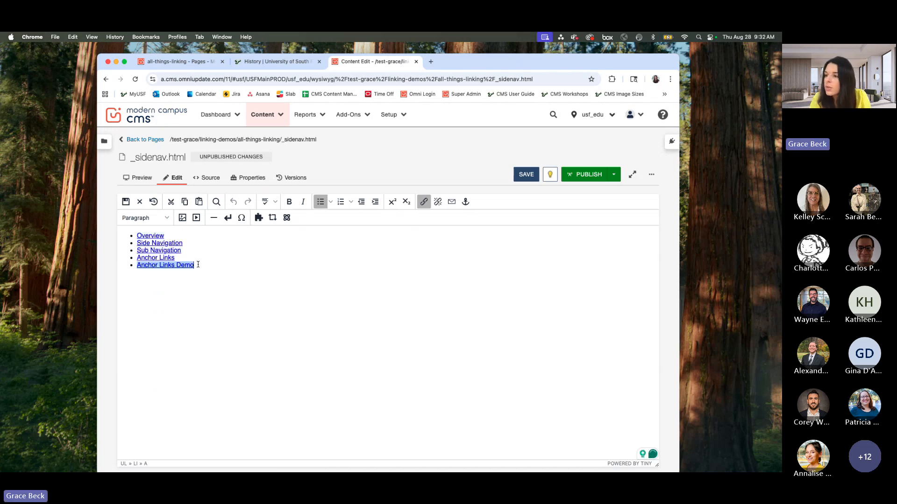
pyautogui.press('Return')
pyautogui.press('super+v')
# Step: Link the new Sub Navigation bullet by reusing the dependency tag copied from the original Sub Navigation link
pyautogui.click(177, 251)
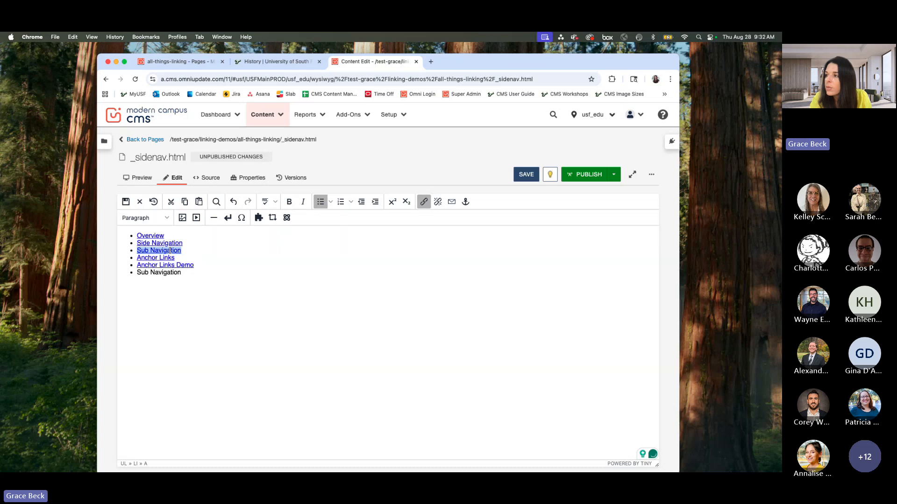
pyautogui.click(424, 202)
pyautogui.tripleClick(367, 235)
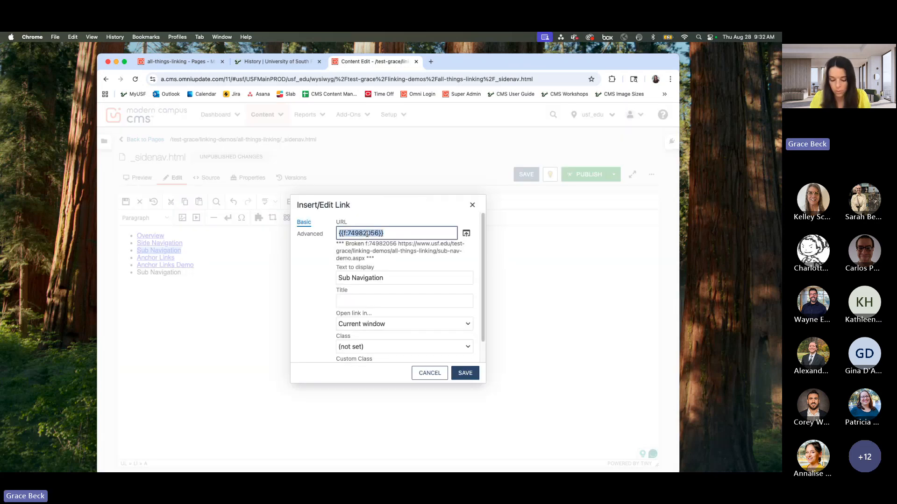
pyautogui.press('super+c')
pyautogui.click(423, 387)
pyautogui.click(429, 374)
pyautogui.moveTo(182, 272); pyautogui.dragTo(137, 272)
pyautogui.click(424, 201)
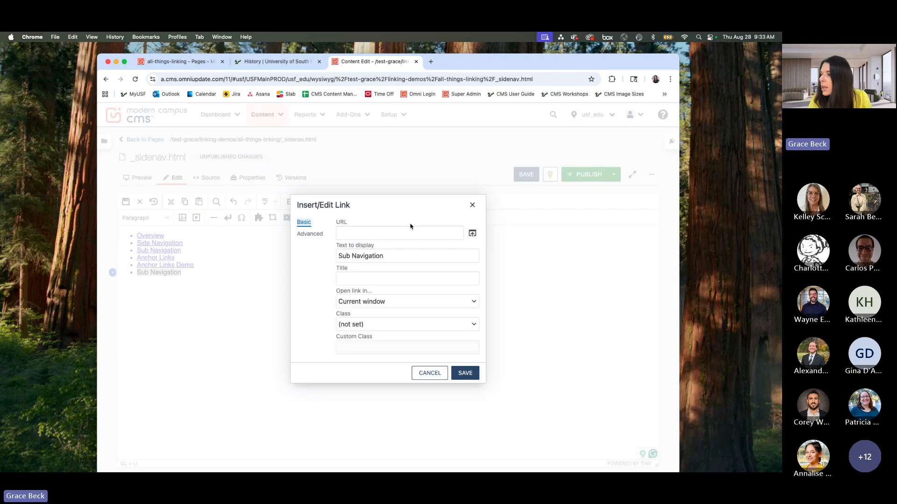
pyautogui.click(406, 233)
pyautogui.press('super+v')
pyautogui.click(465, 376)
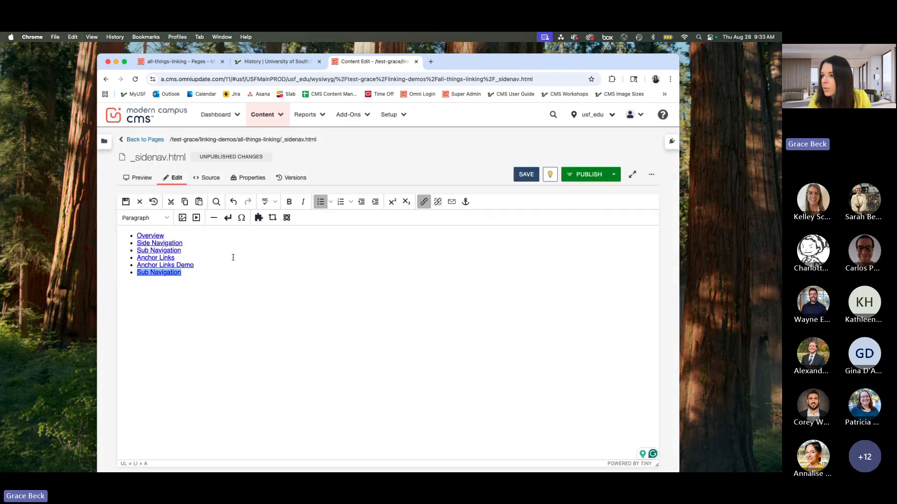
# Step: Delete the original Sub Navigation bullet between Side Navigation and Anchor Links
pyautogui.tripleClick(233, 258)
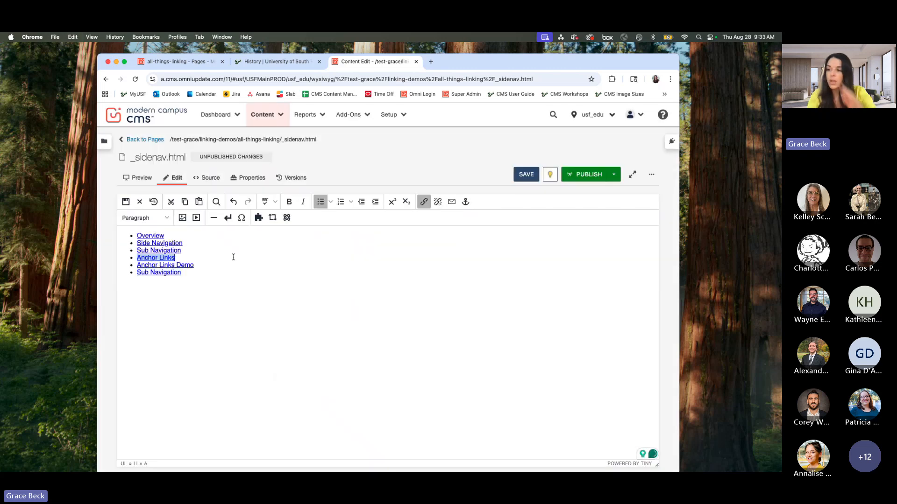
pyautogui.tripleClick(194, 250)
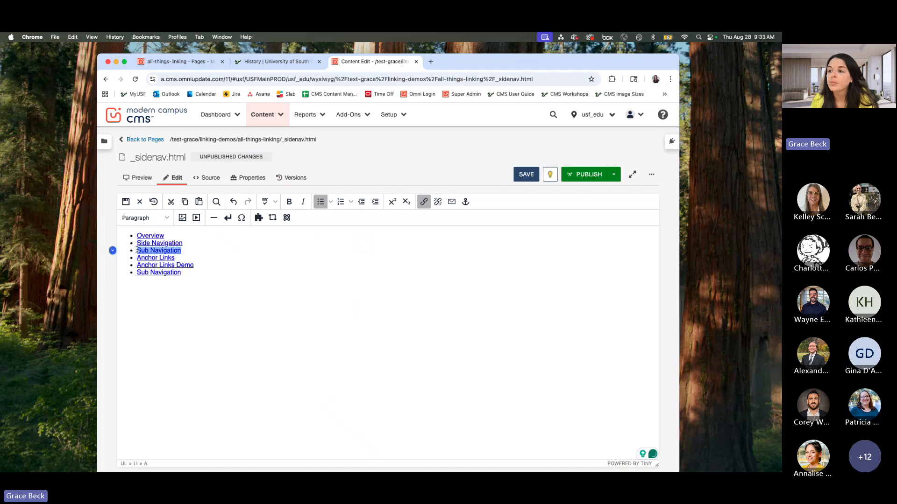
pyautogui.press('BackSpace')
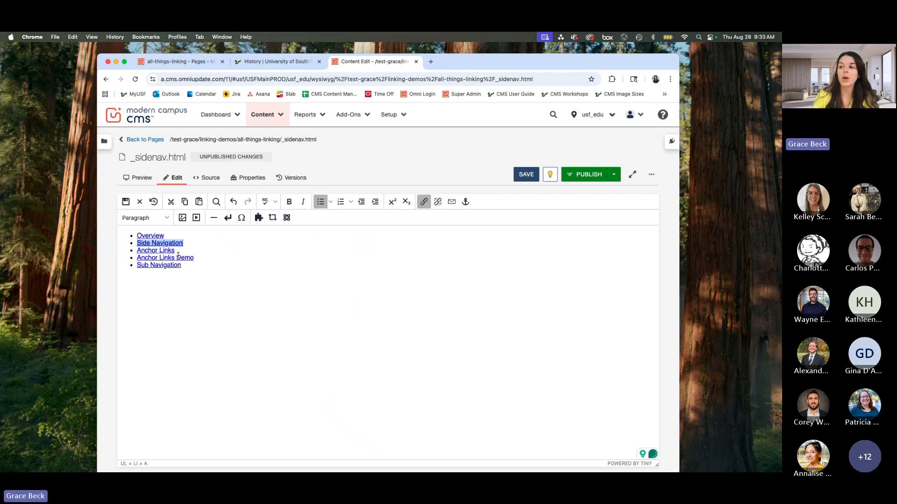
# Step: Indent the Anchor Links Demo bullet so it is nested under Anchor Links
pyautogui.tripleClick(180, 250)
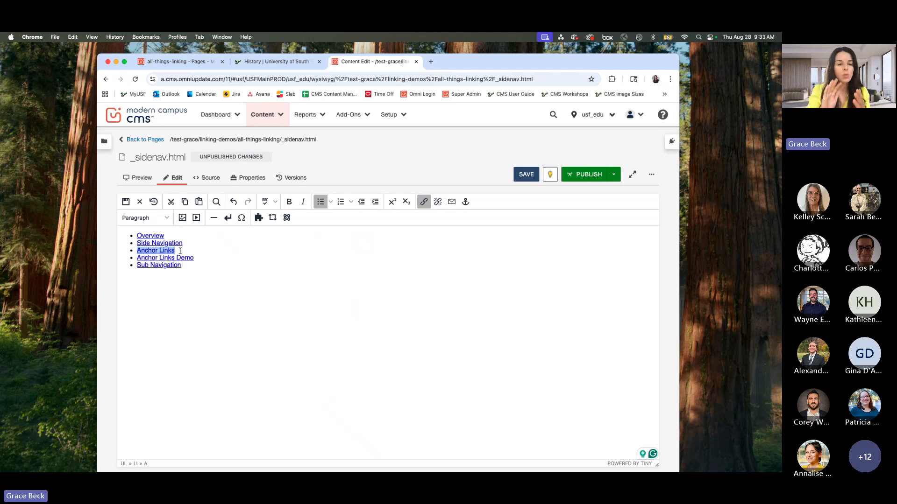
pyautogui.tripleClick(137, 258)
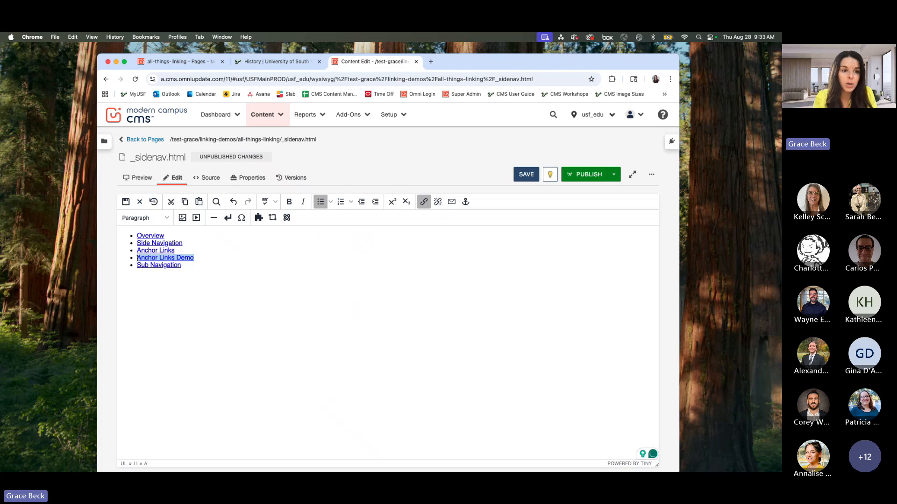
pyautogui.press('Tab')
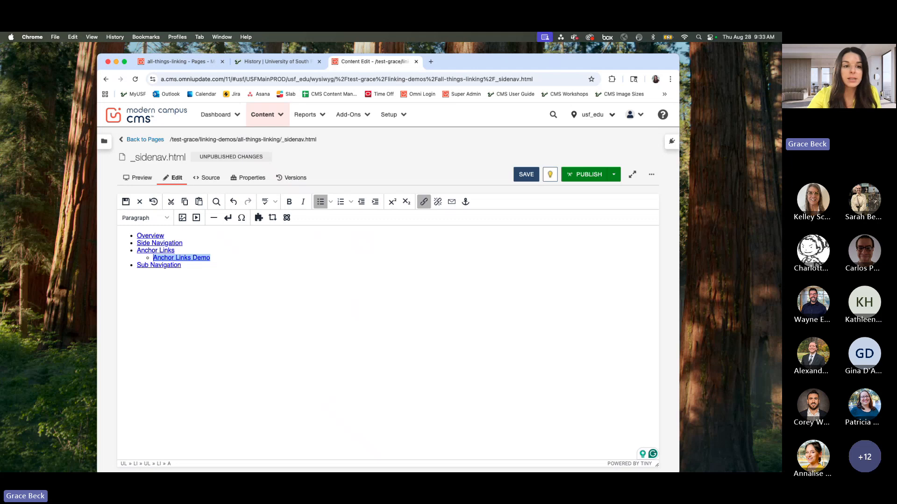
# Step: Save _sidenav.html, check the side navigation order on the index.pcf page, and return to the page list
pyautogui.click(526, 174)
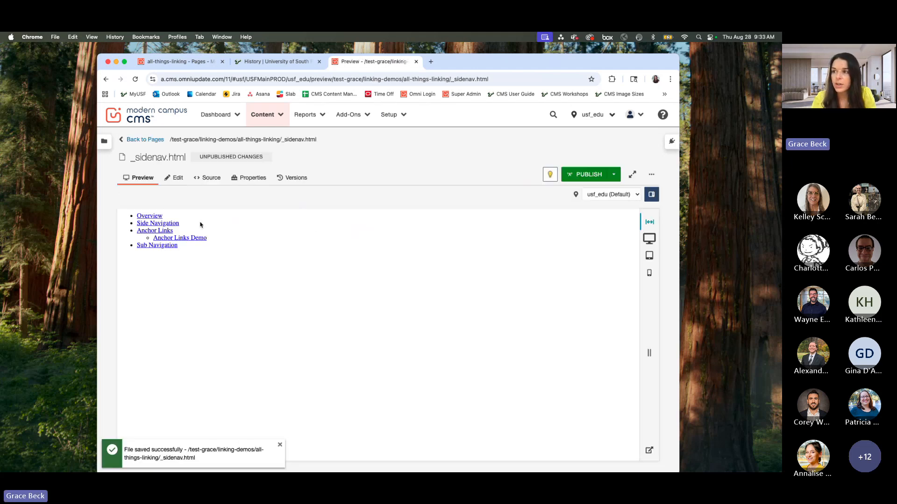
pyautogui.click(151, 140)
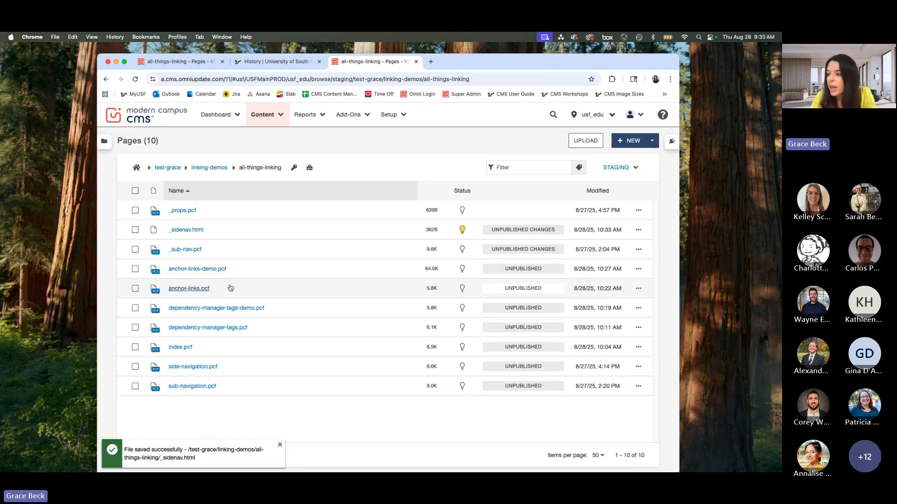
pyautogui.click(179, 347)
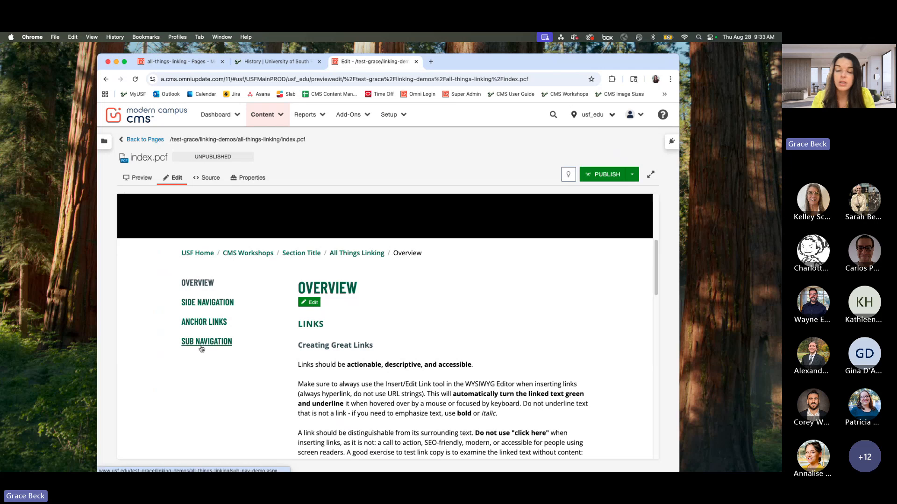
pyautogui.click(148, 140)
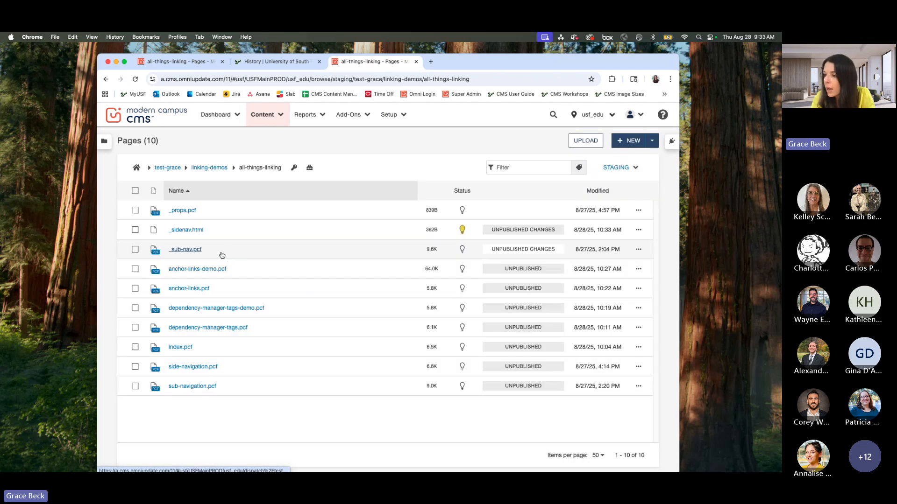
# Step: Check the nested side navigation item on the anchor-links.pcf page and check in _sidenav.html from the page list
pyautogui.click(193, 288)
pyautogui.scroll(-5, 354, 336)
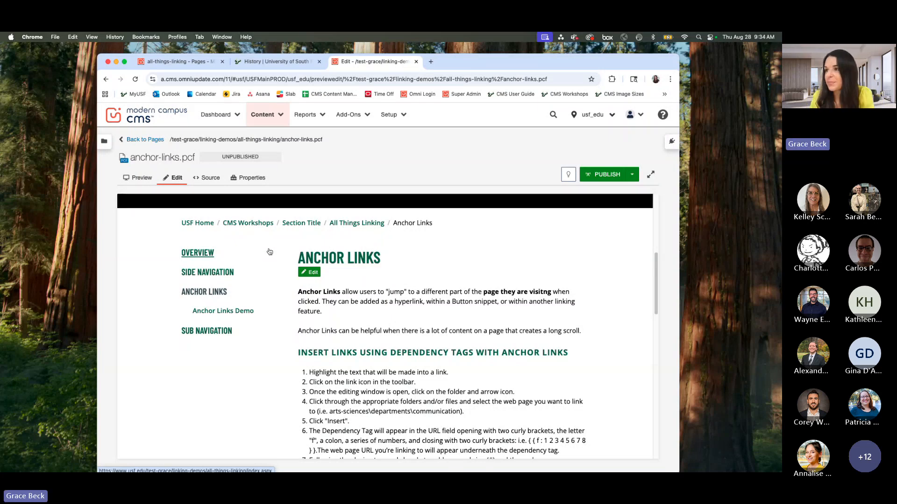
pyautogui.click(144, 140)
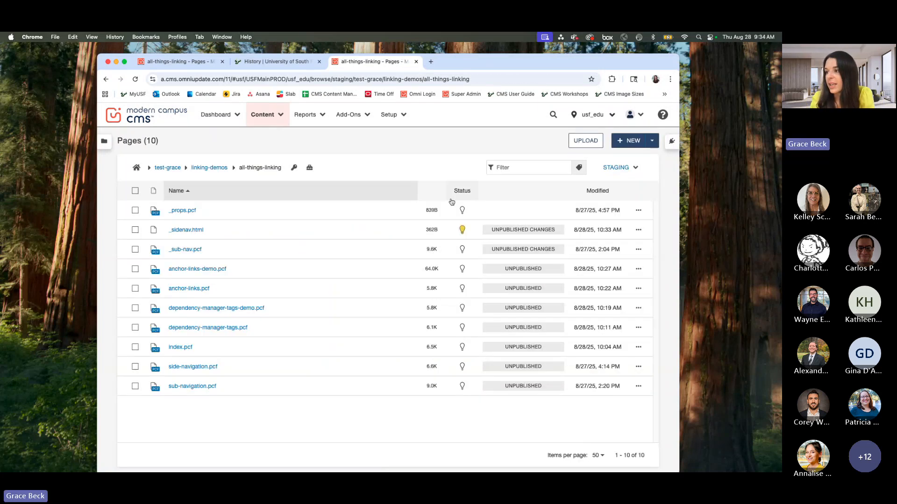
pyautogui.click(465, 230)
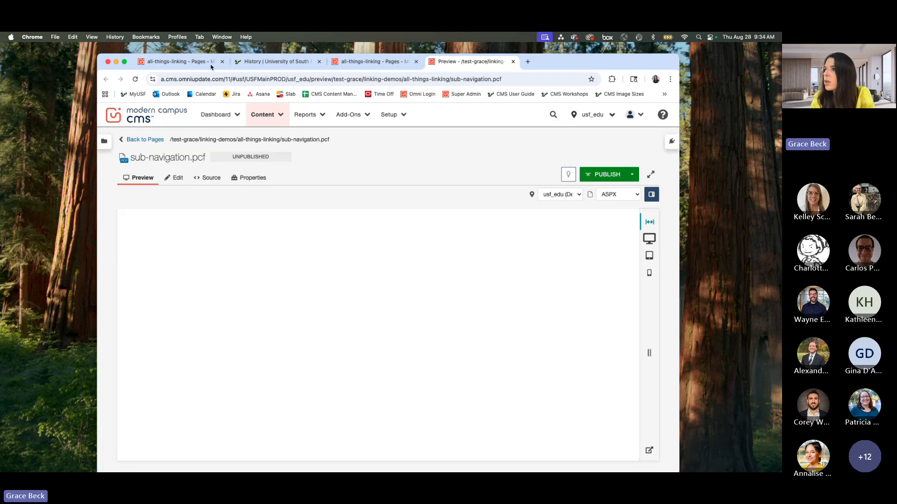
# Step: Close the other browser tabs so only the sub-navigation.pcf preview stays open
pyautogui.moveTo(617, 63); pyautogui.dragTo(618, 78)
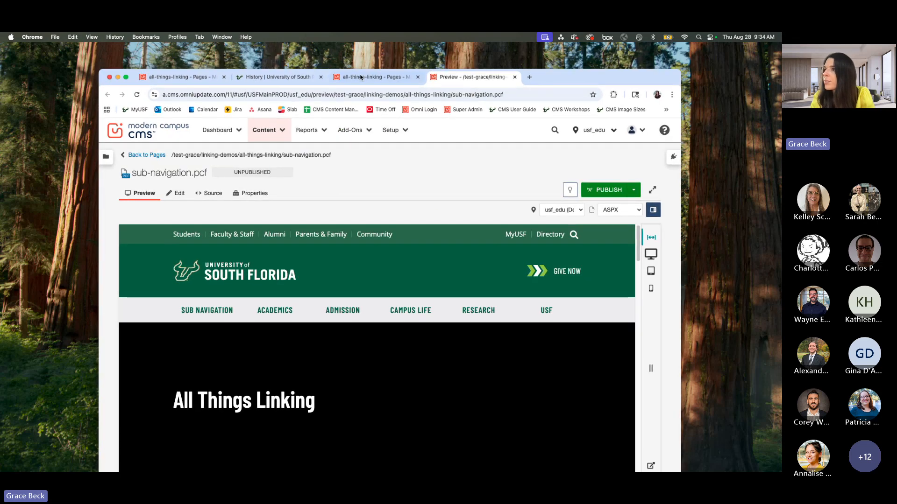
pyautogui.click(224, 77)
pyautogui.click(224, 78)
pyautogui.click(224, 78)
# Step: Review the sub-navigation.pcf preview, from the Sub Navigation description to the Step 1 screenshots for editing _sub-nav.pcf
pyautogui.scroll(-10, 478, 350)
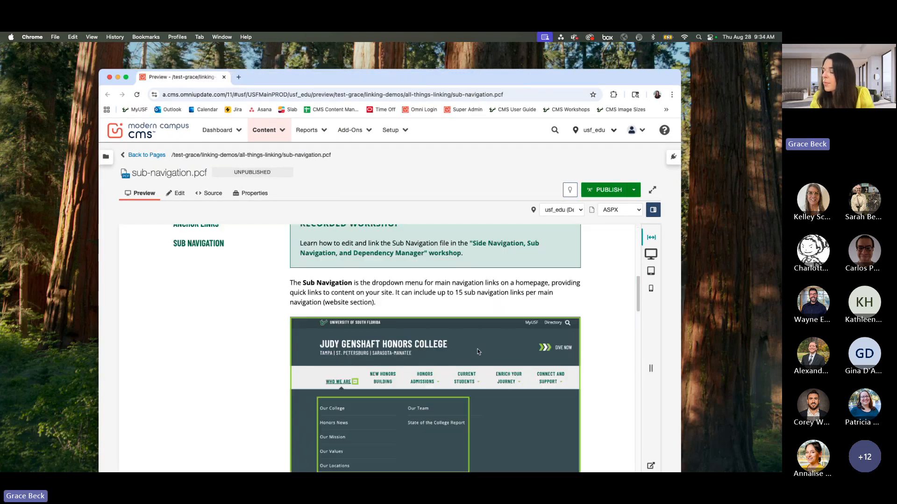
pyautogui.scroll(2, 478, 351)
pyautogui.moveTo(636, 79); pyautogui.dragTo(632, 60)
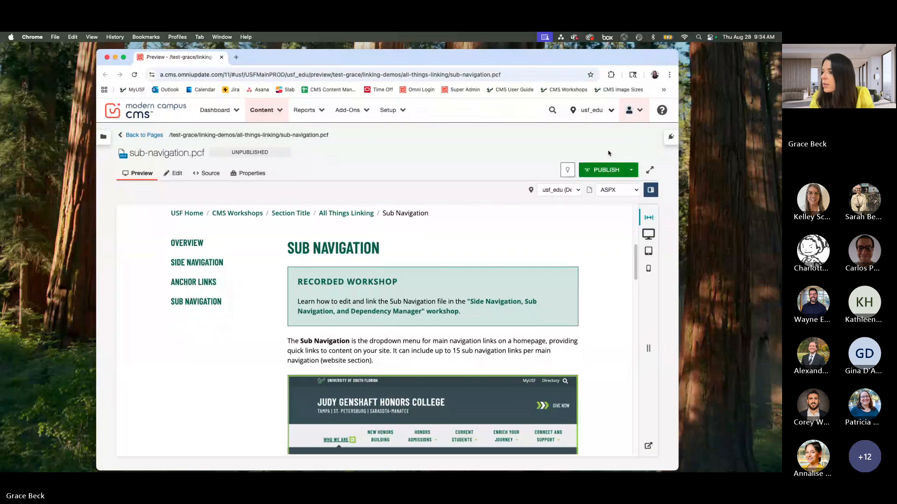
pyautogui.scroll(-3, 551, 249)
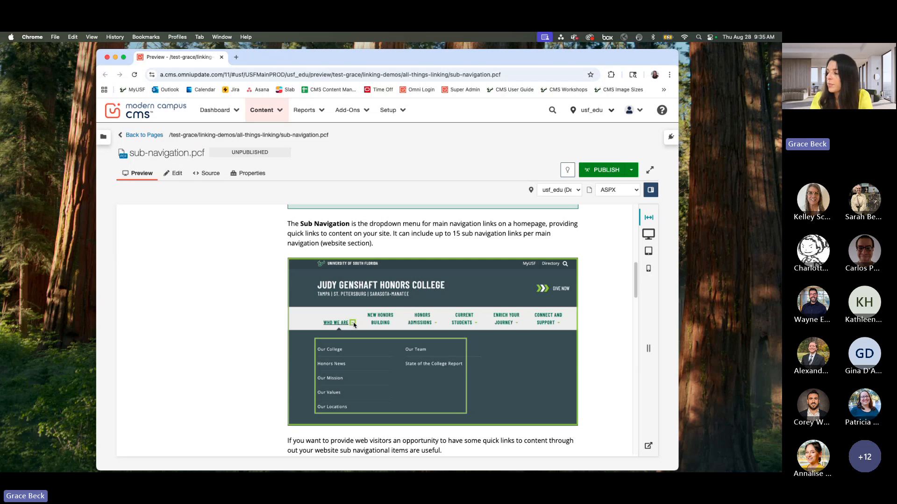
pyautogui.scroll(-5, 354, 325)
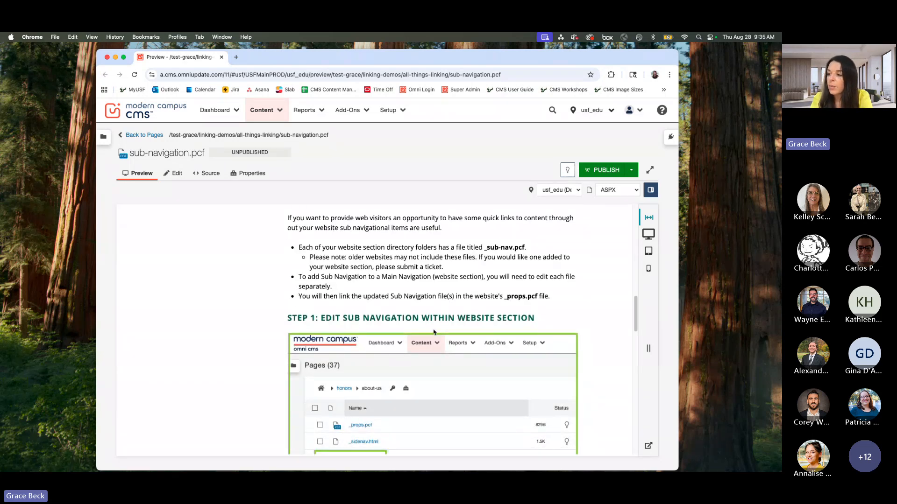
pyautogui.scroll(-2, 433, 332)
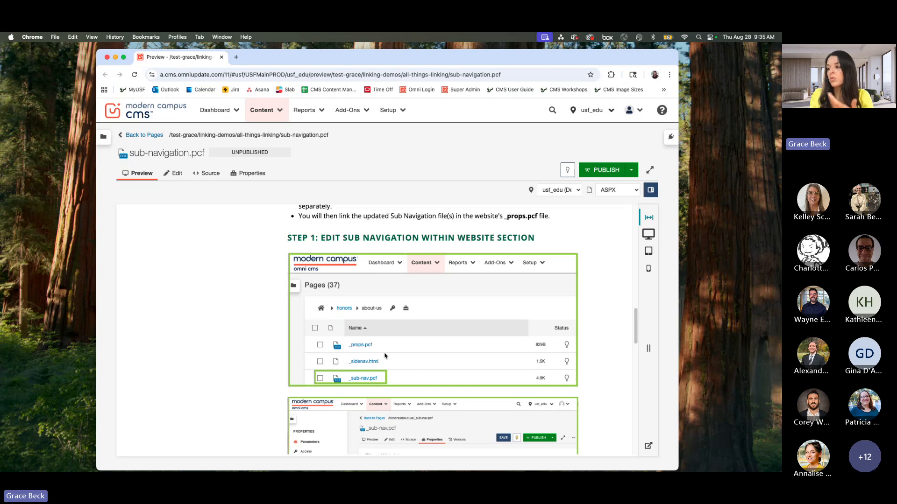
pyautogui.scroll(-3, 382, 355)
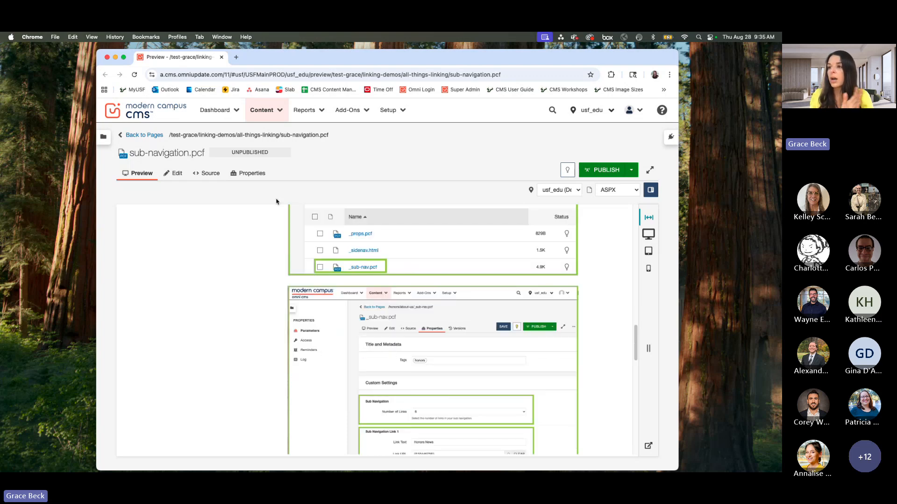
# Step: Check out _sub-nav.pcf in the all-things-linking folder and open its page properties at the Sub Navigation custom settings
pyautogui.click(153, 139)
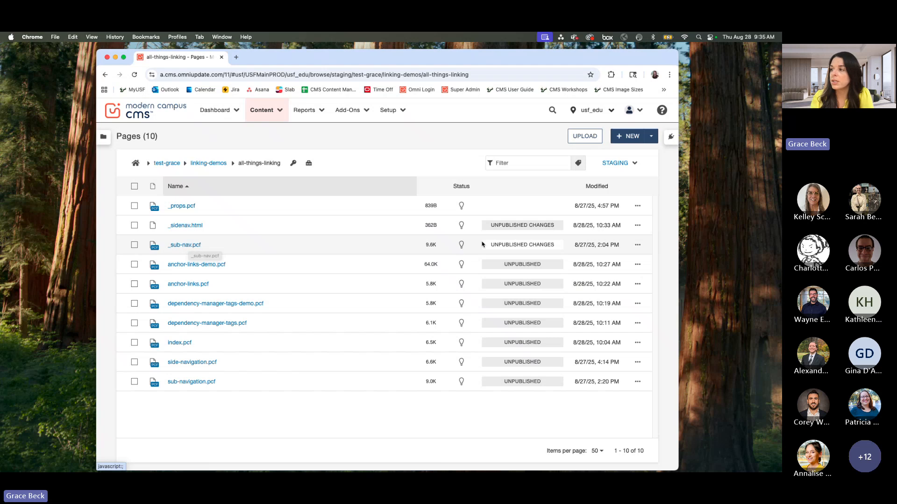
pyautogui.click(462, 246)
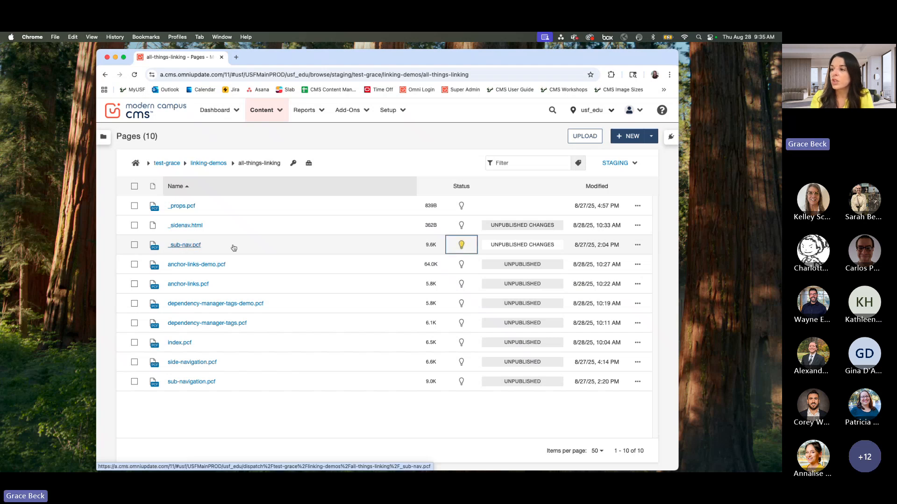
pyautogui.click(190, 246)
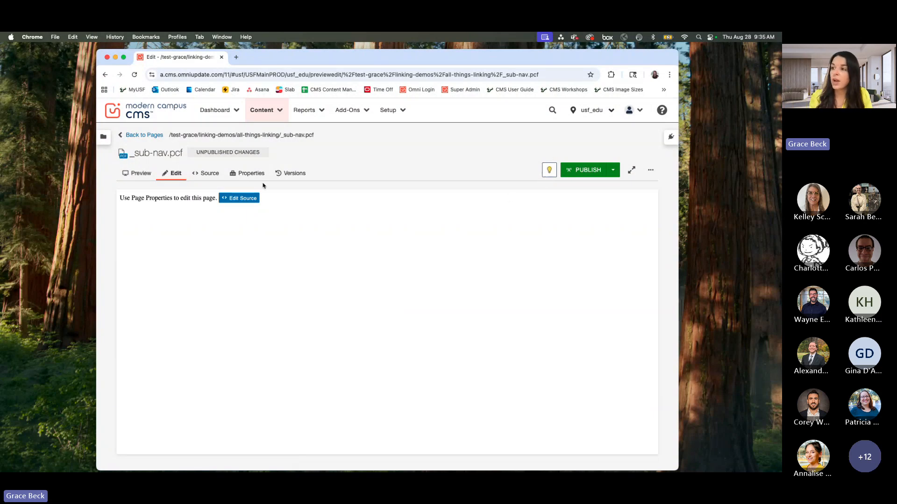
pyautogui.moveTo(132, 200); pyautogui.dragTo(176, 199)
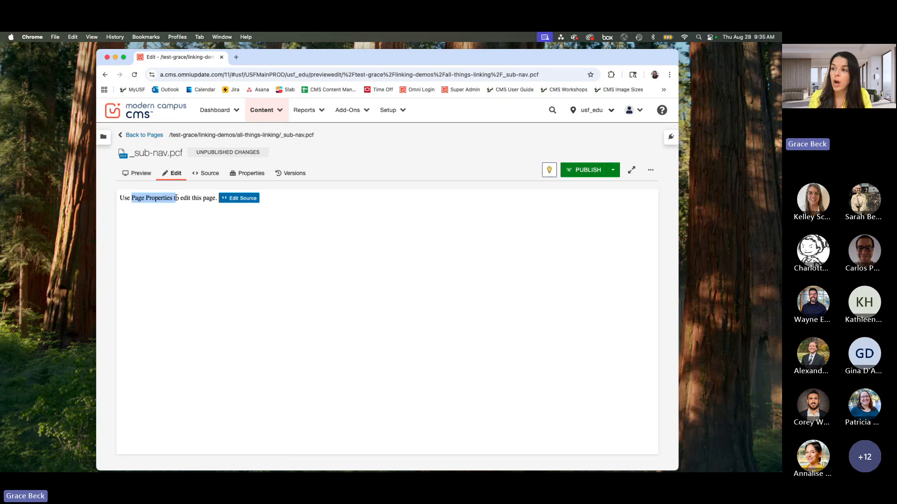
pyautogui.click(251, 175)
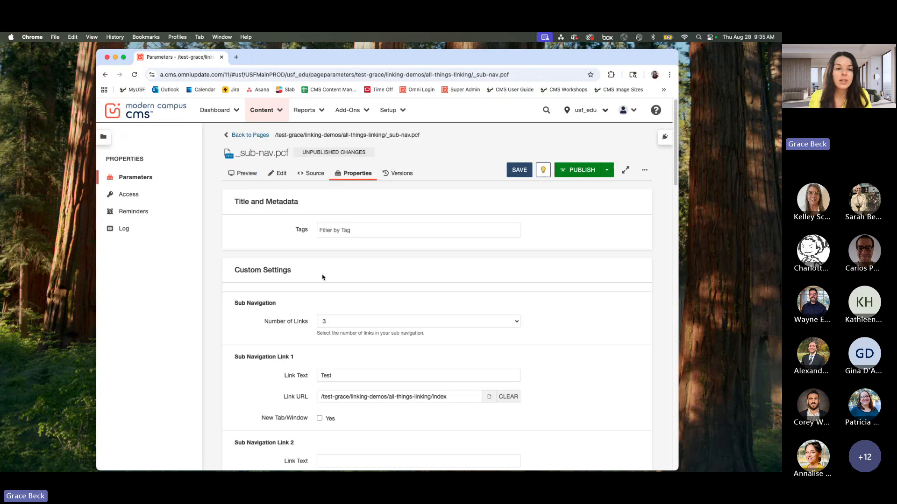
pyautogui.scroll(-2, 231, 269)
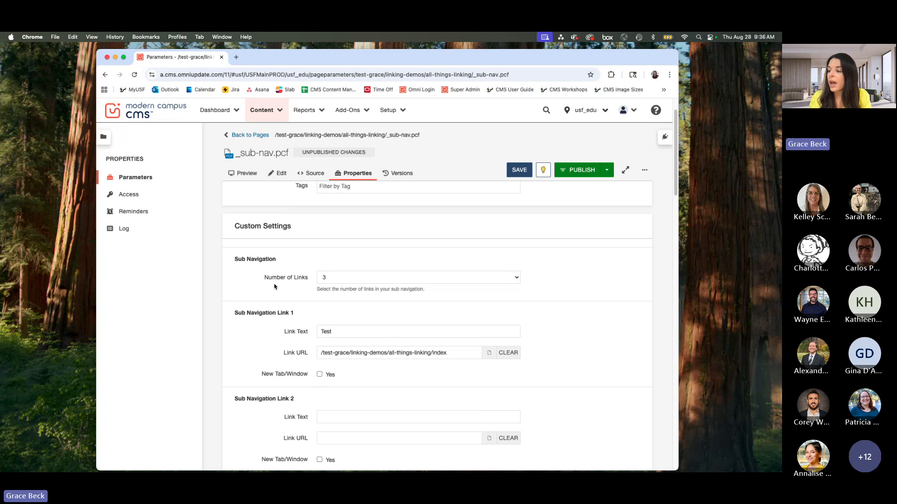
# Step: Keep the number of sub navigation links at 3 and set the link text of Sub Navigation Link 1 to "Overview"
pyautogui.scroll(-1, 275, 286)
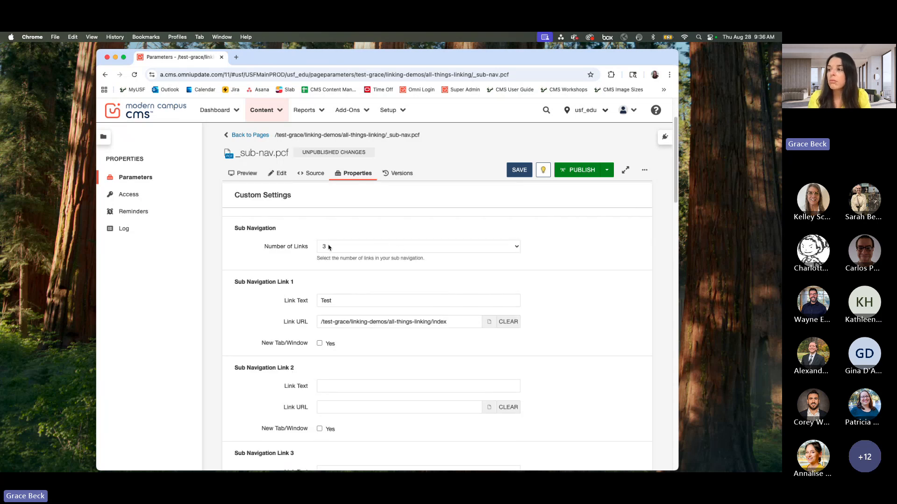
pyautogui.click(411, 247)
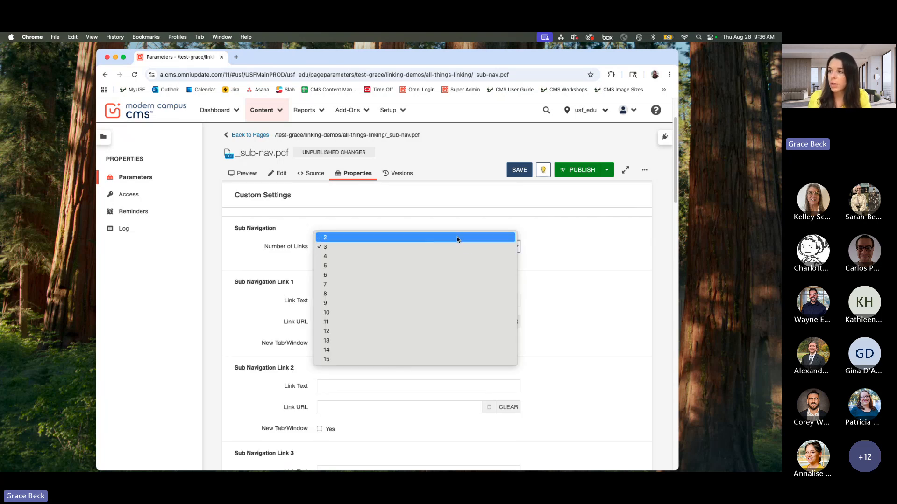
pyautogui.click(409, 247)
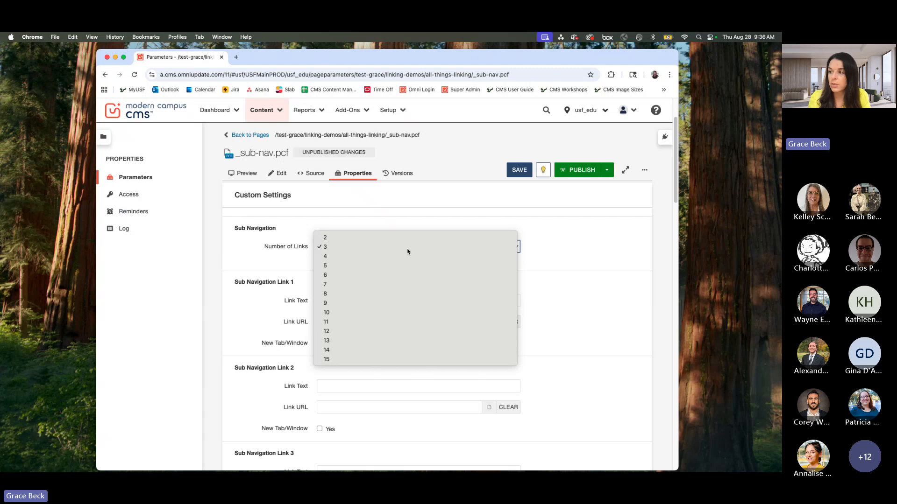
pyautogui.click(404, 300)
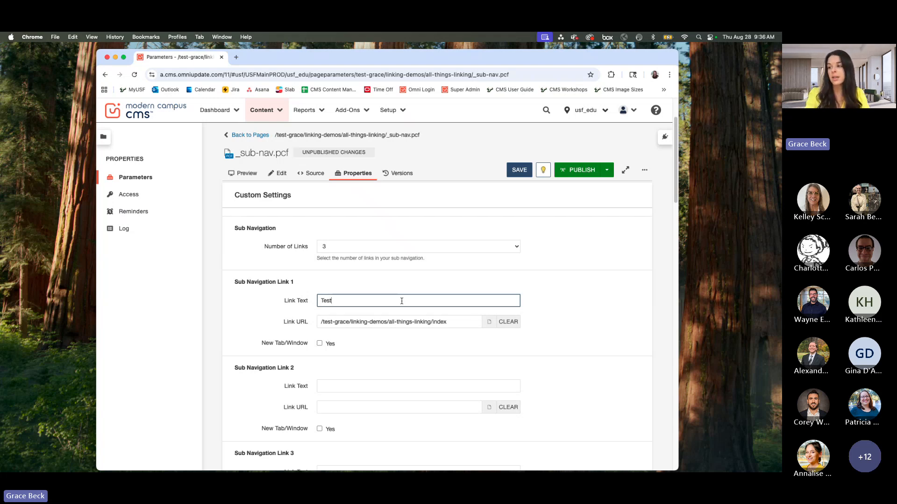
pyautogui.moveTo(355, 299); pyautogui.dragTo(321, 297)
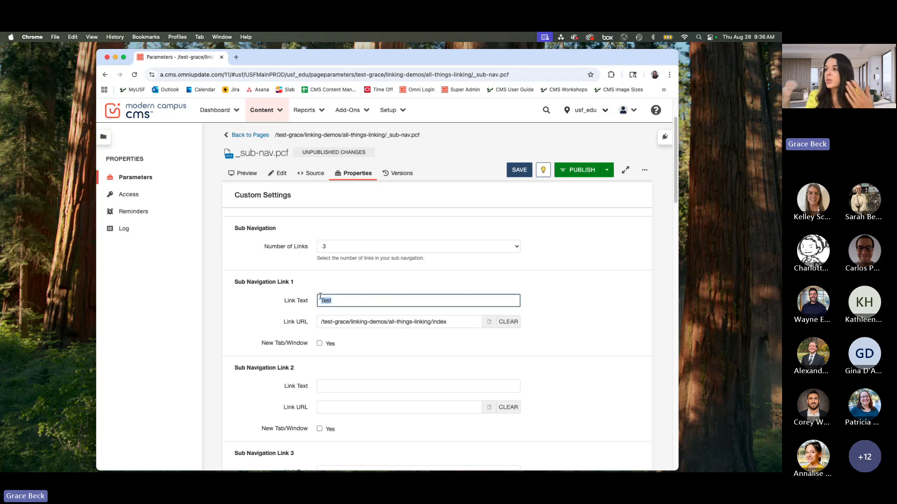
pyautogui.write('Overview')
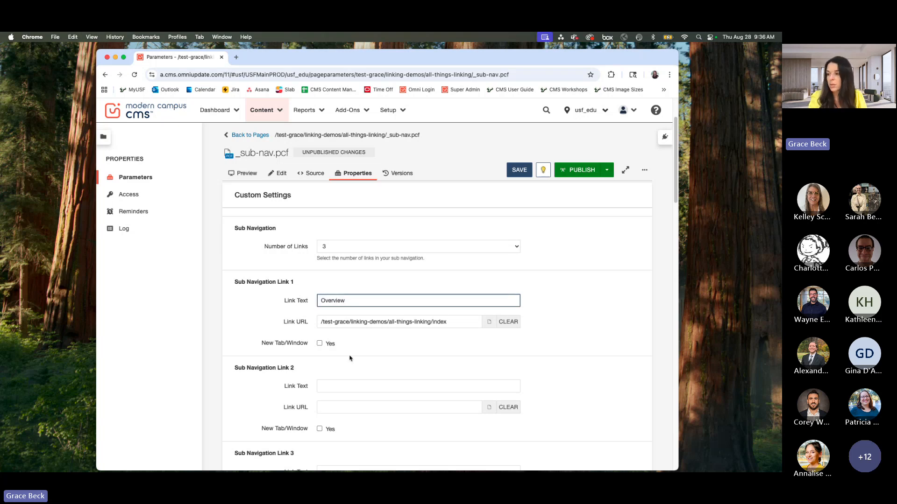
# Step: Set the link text of Sub Navigation Link 2 to "Sub Navigation" and of Sub Navigation Link 3 to "Side Navigation"
pyautogui.scroll(-1, 350, 358)
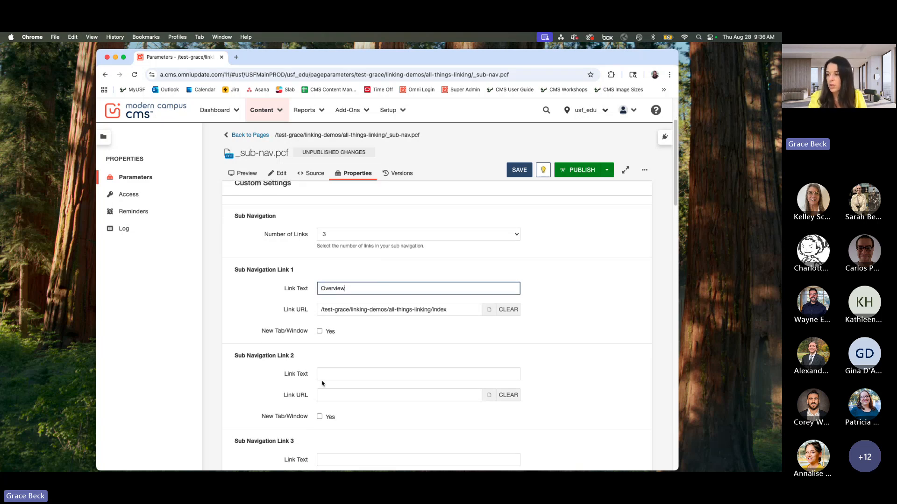
pyautogui.click(322, 374)
pyautogui.write('Sub Navigation')
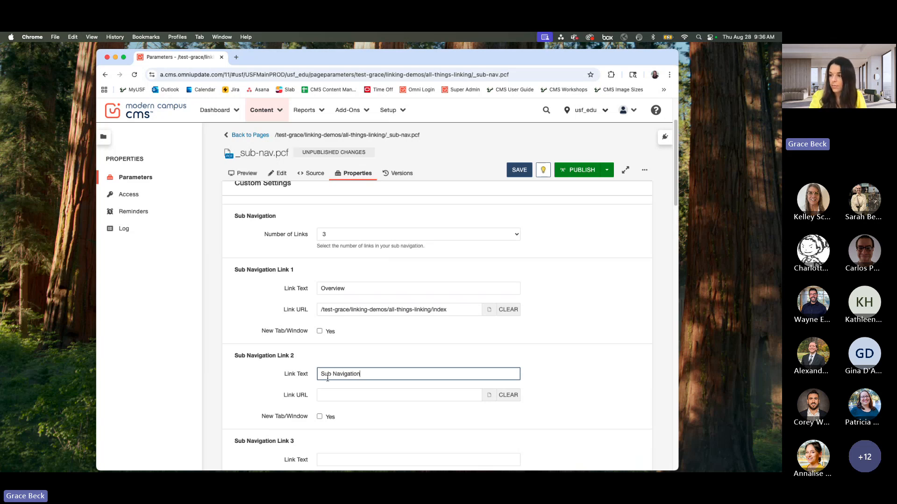
pyautogui.scroll(-3, 328, 378)
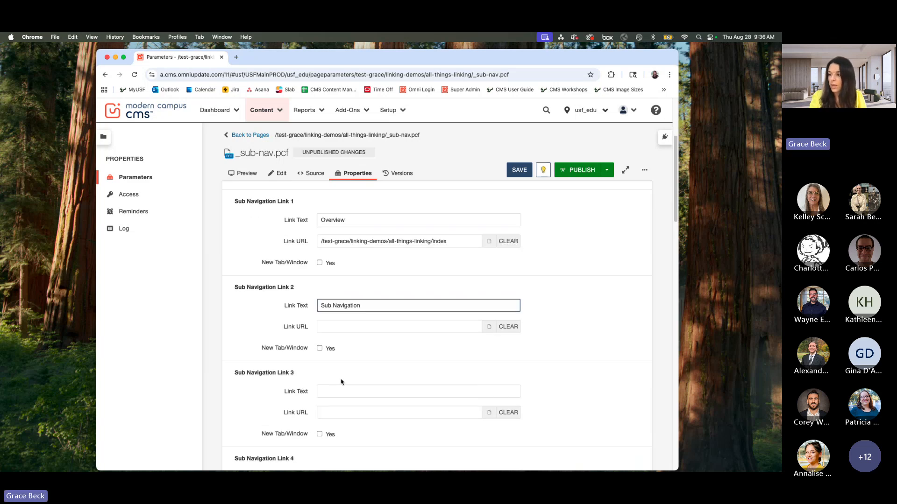
pyautogui.click(332, 390)
pyautogui.write('Side N')
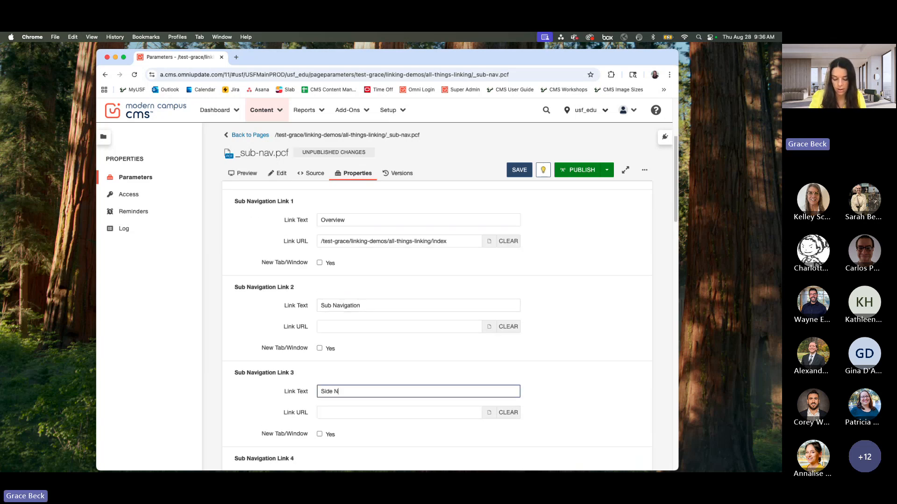
pyautogui.write('avigation')
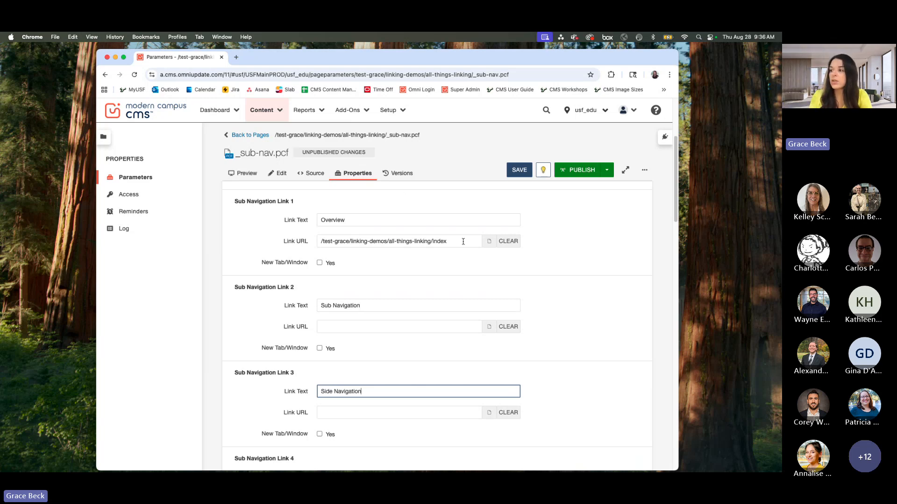
# Step: Replace the URL of Sub Navigation Link 1 with the Staging file index.pcf from linking-demos/all-things-linking
pyautogui.moveTo(463, 242); pyautogui.dragTo(306, 244)
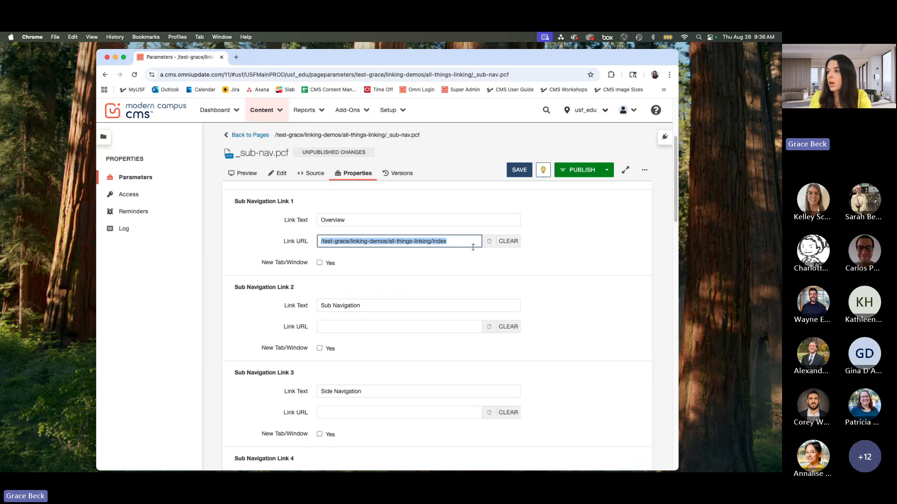
pyautogui.press('BackSpace')
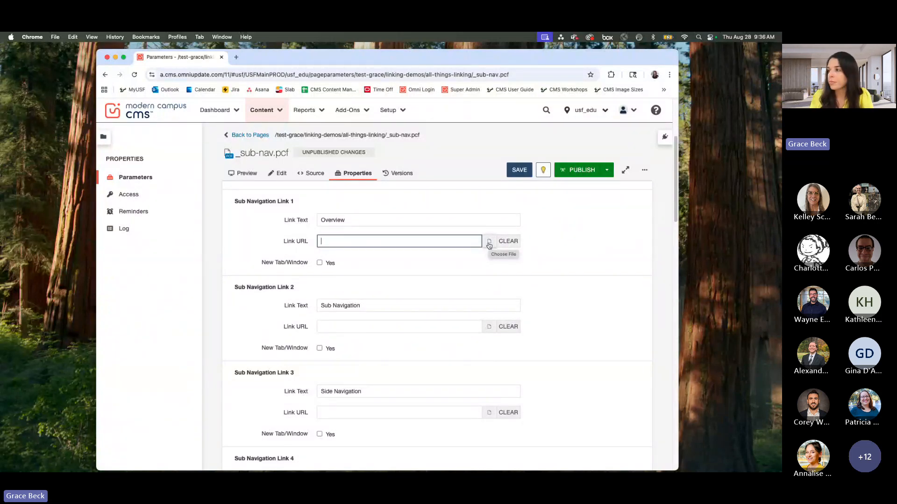
pyautogui.click(489, 245)
pyautogui.click(446, 199)
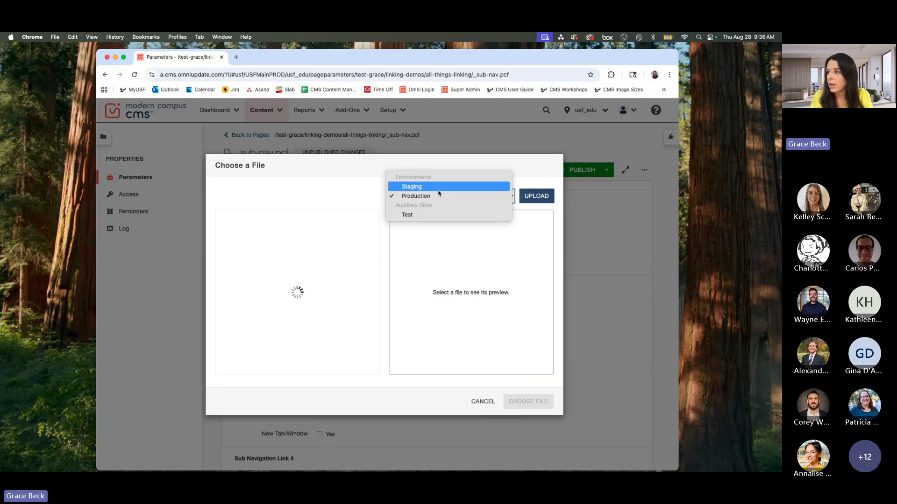
pyautogui.click(439, 188)
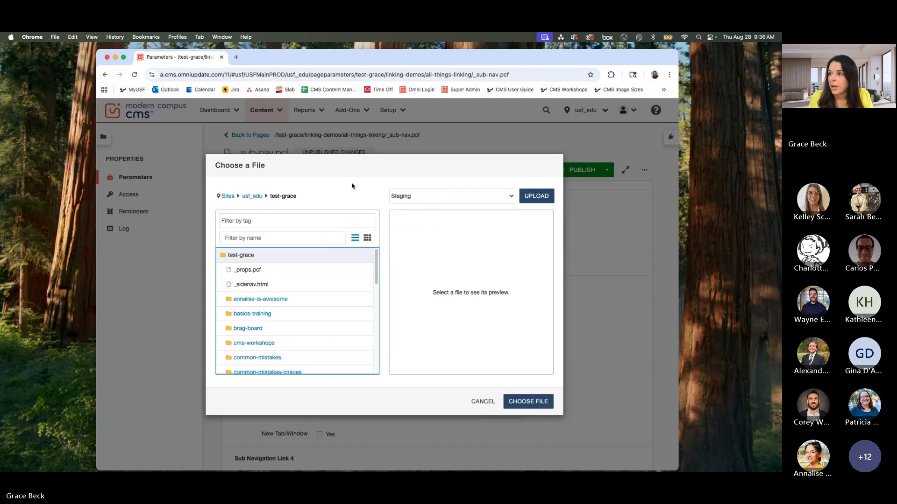
pyautogui.scroll(-2, 304, 297)
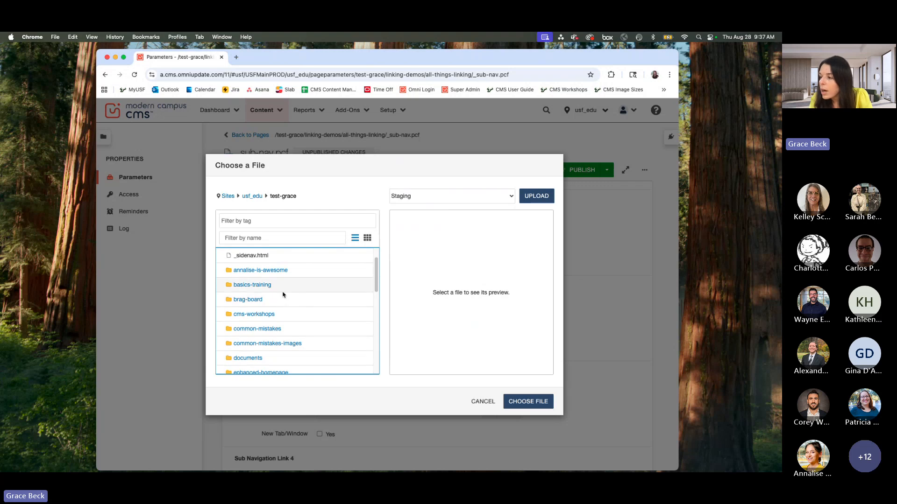
pyautogui.scroll(-2, 309, 301)
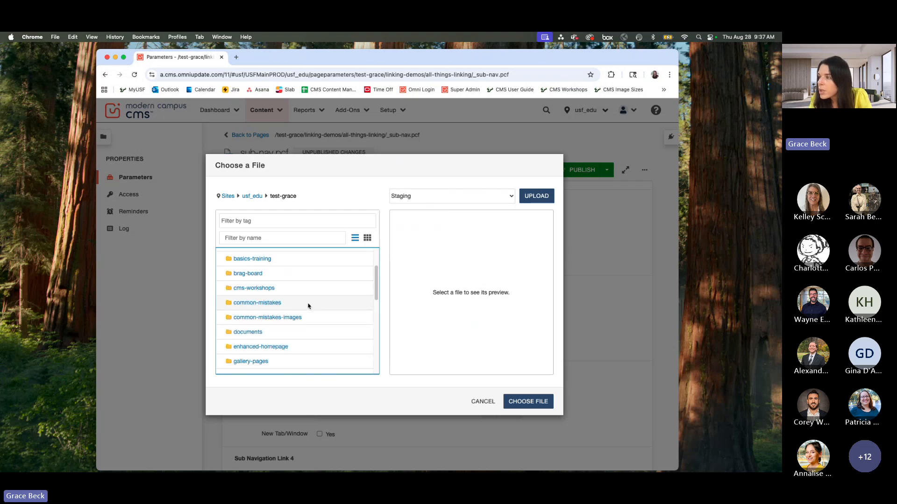
pyautogui.scroll(-5, 308, 306)
pyautogui.click(263, 314)
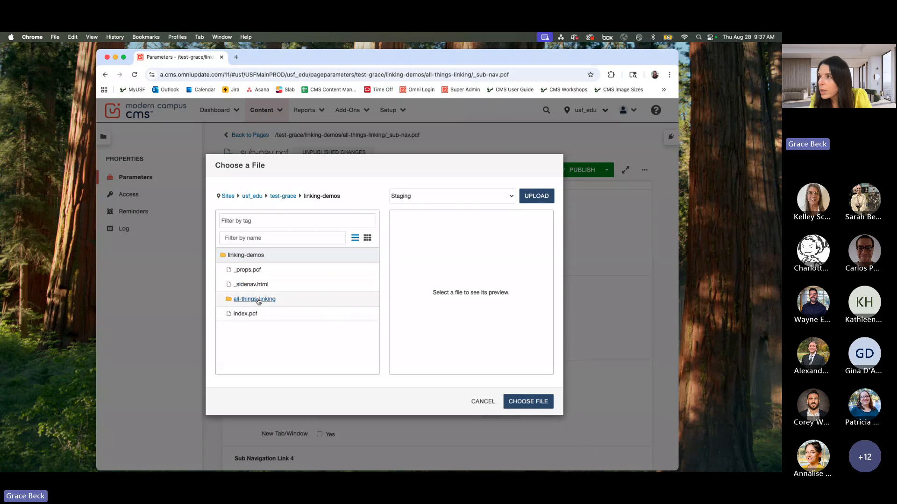
pyautogui.click(258, 299)
pyautogui.scroll(-3, 289, 327)
pyautogui.click(290, 336)
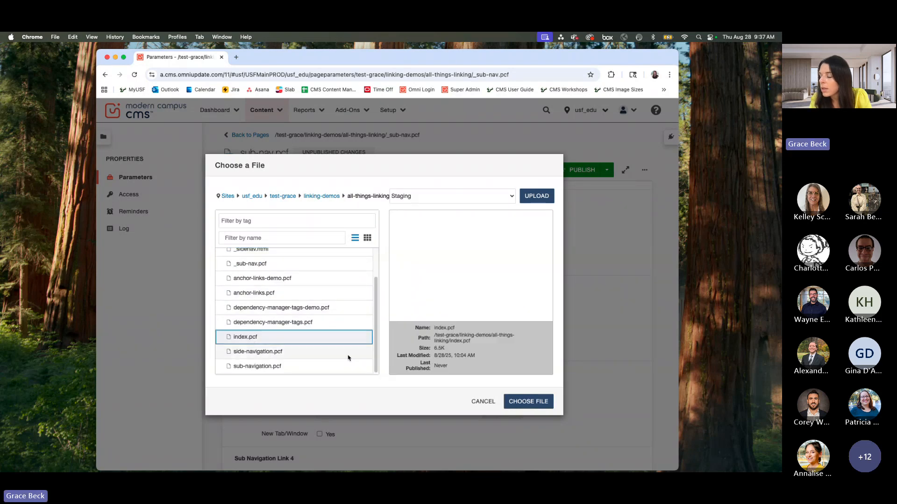
pyautogui.click(529, 402)
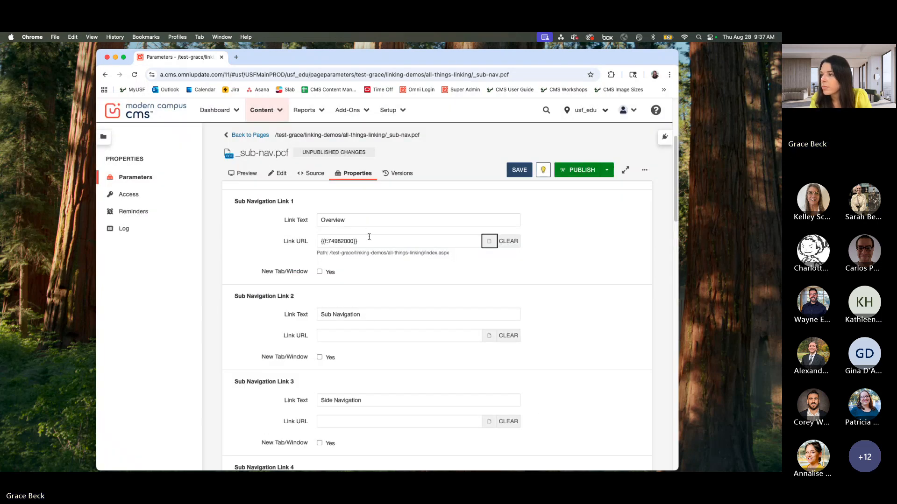
# Step: Link Sub Navigation Link 2 to the Staging file sub-navigation.pcf in linking-demos/all-things-linking, filtering the folders by "link"
pyautogui.click(438, 335)
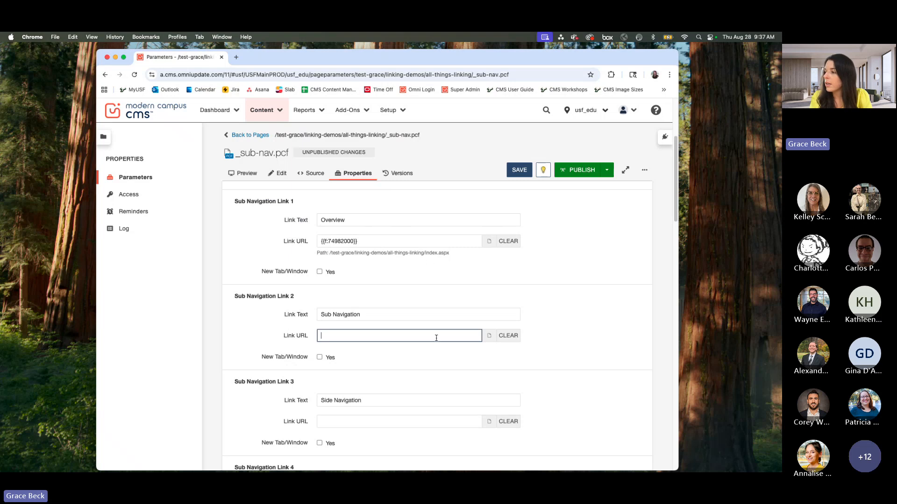
pyautogui.click(487, 336)
pyautogui.click(446, 195)
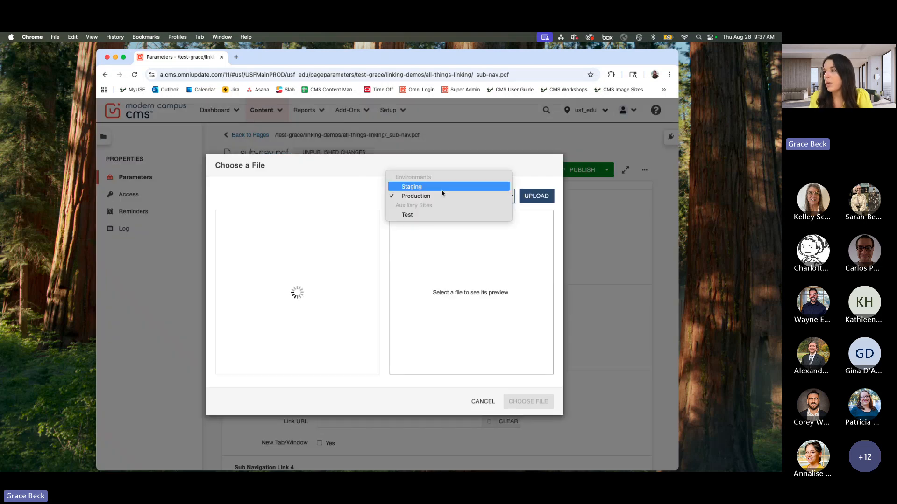
pyautogui.click(443, 186)
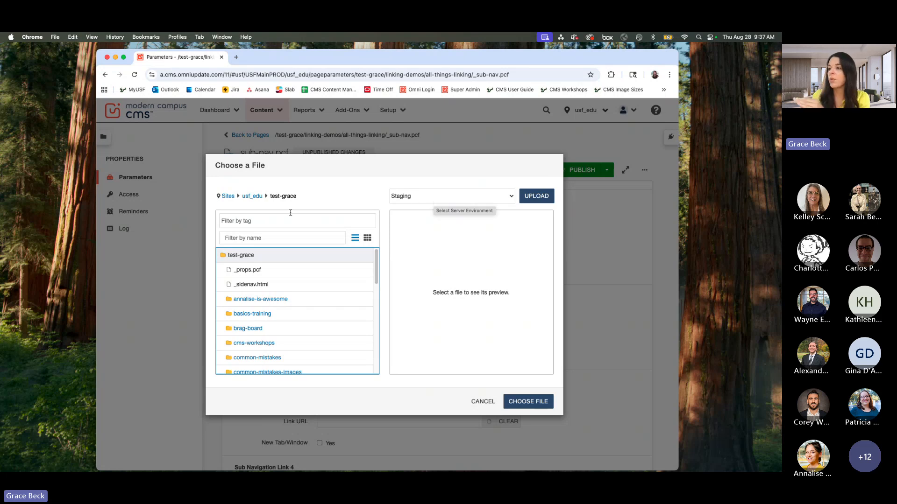
pyautogui.click(283, 235)
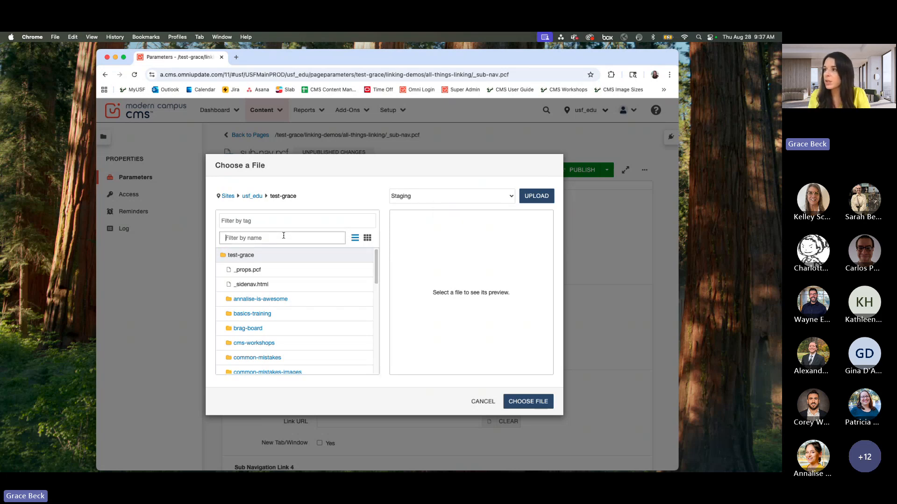
pyautogui.write('link')
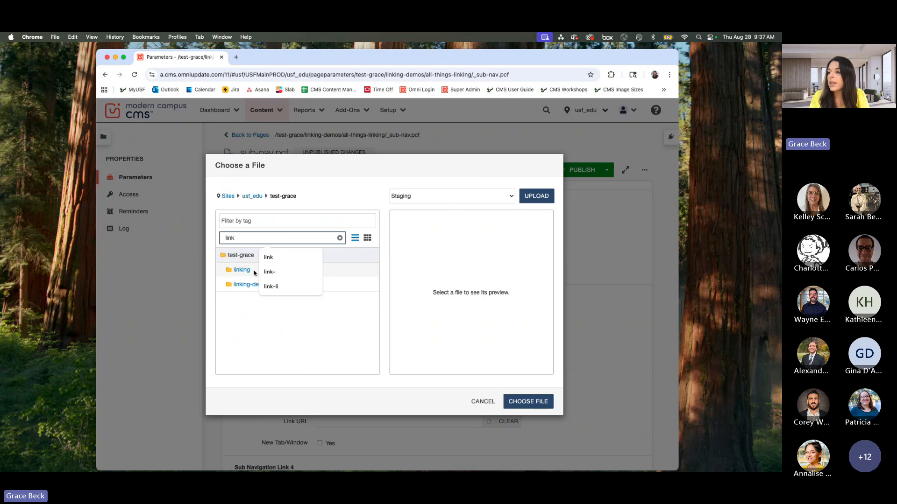
pyautogui.click(247, 285)
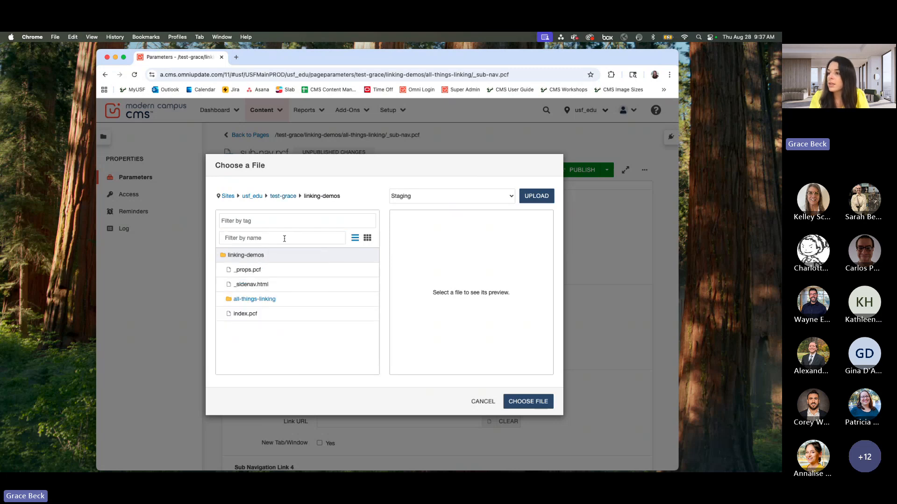
pyautogui.click(265, 299)
pyautogui.scroll(-3, 327, 327)
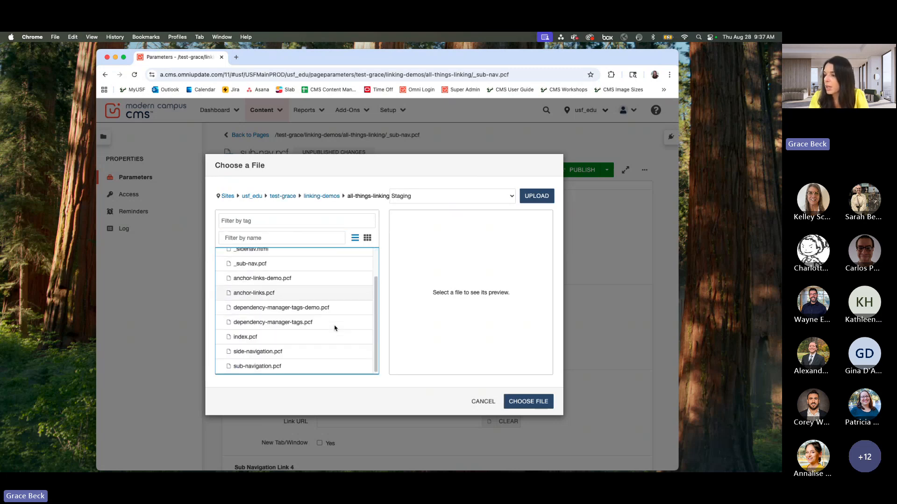
pyautogui.click(275, 366)
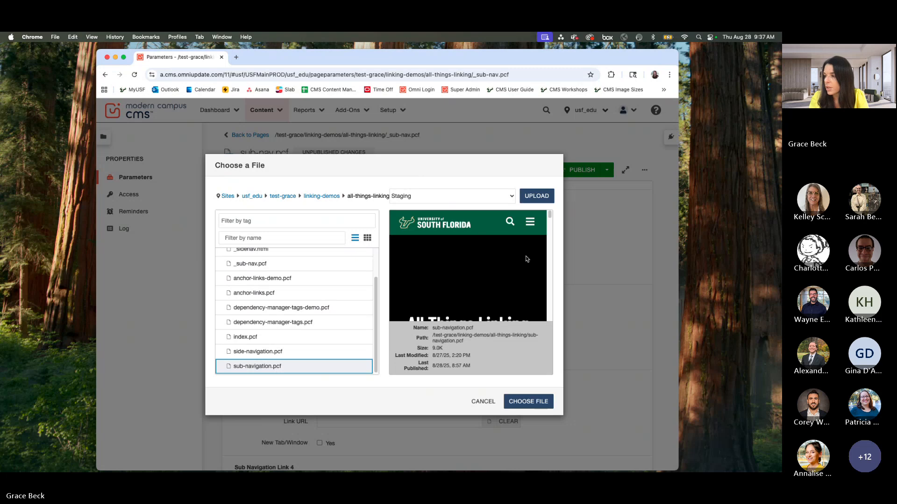
pyautogui.click(540, 407)
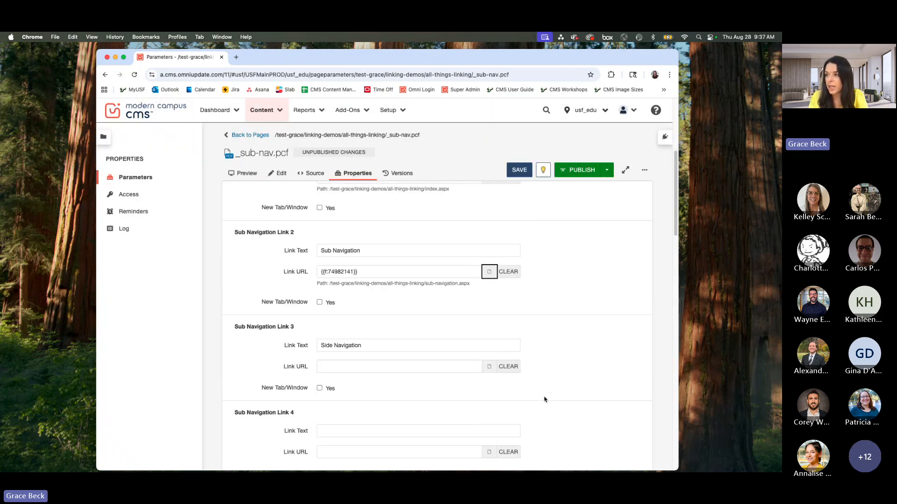
# Step: Link Sub Navigation Link 3 to the Staging file side-navigation.pcf in linking-demos/all-things-linking
pyautogui.scroll(-1, 493, 377)
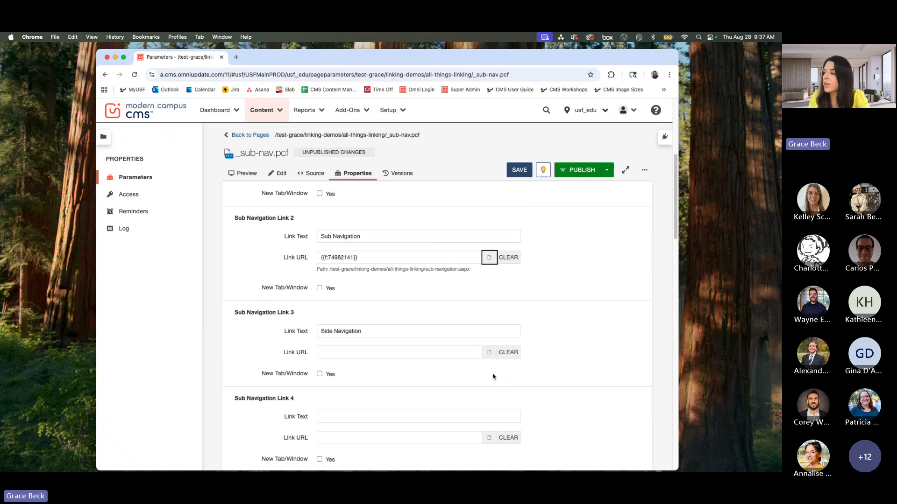
pyautogui.click(489, 352)
pyautogui.click(403, 198)
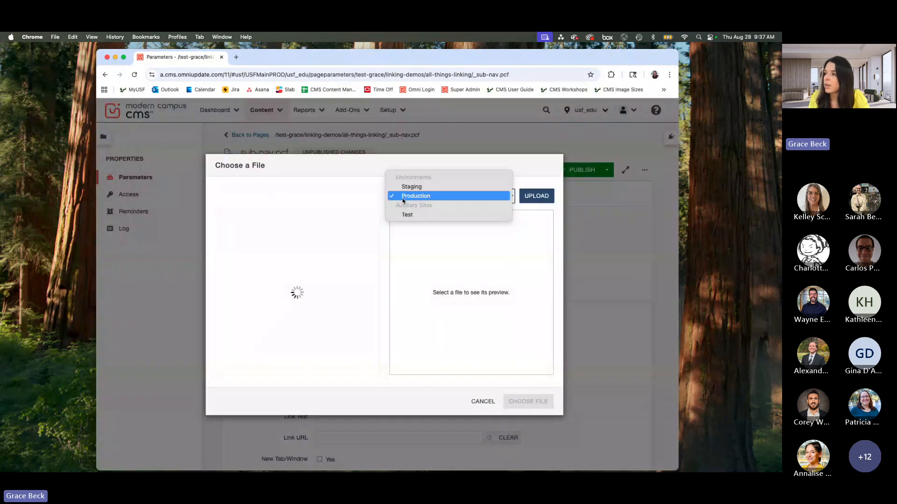
pyautogui.click(407, 187)
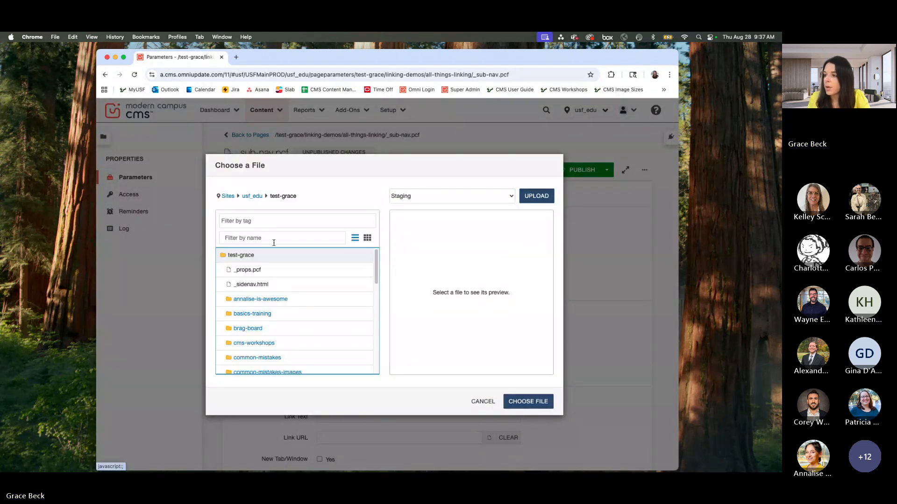
pyautogui.scroll(-1, 316, 331)
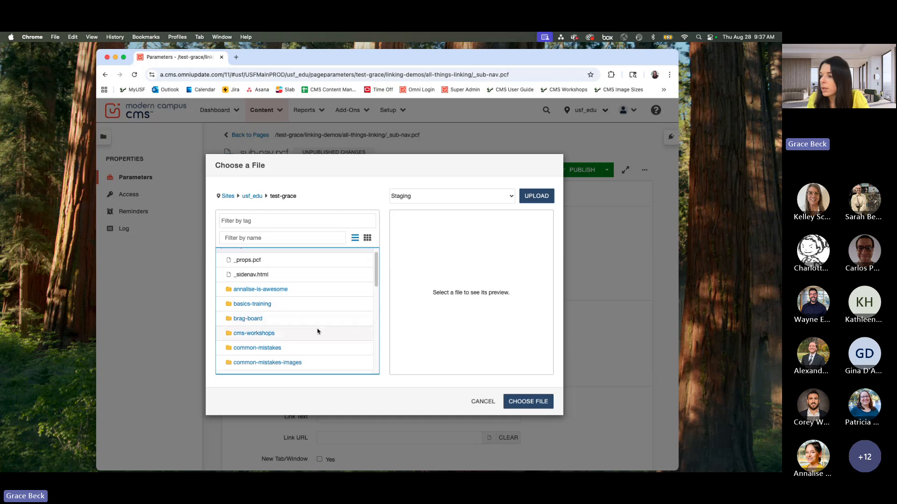
pyautogui.scroll(-6, 317, 331)
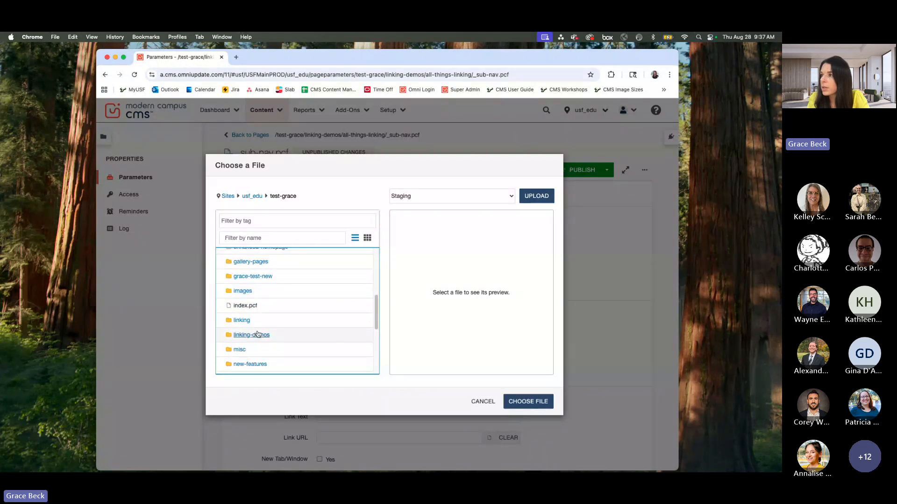
pyautogui.click(257, 334)
pyautogui.click(246, 301)
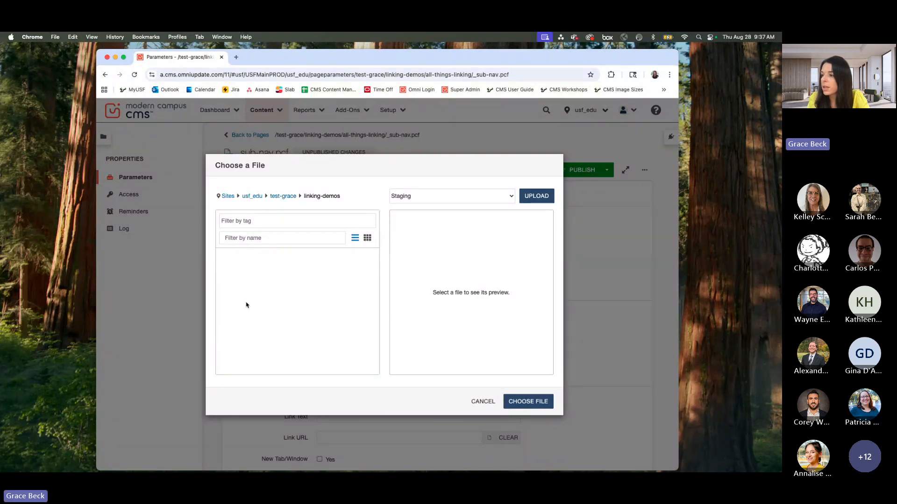
pyautogui.scroll(-3, 255, 327)
pyautogui.click(277, 350)
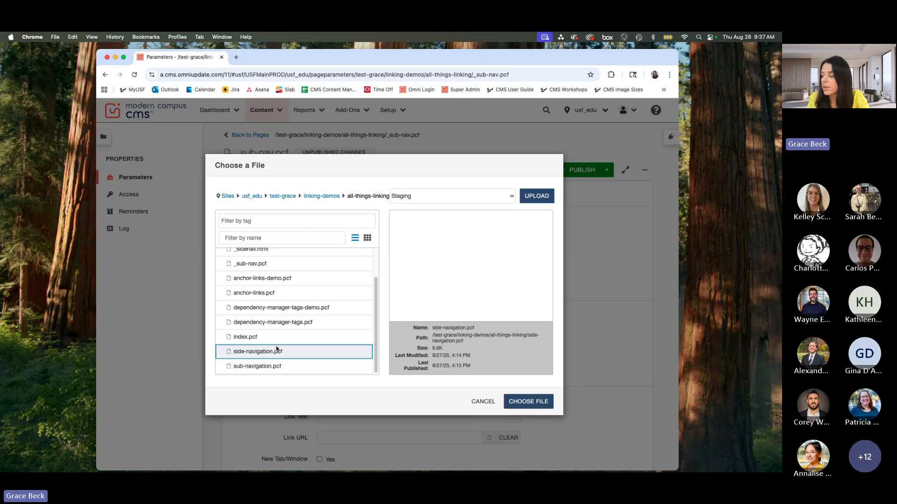
pyautogui.scroll(-5, 441, 307)
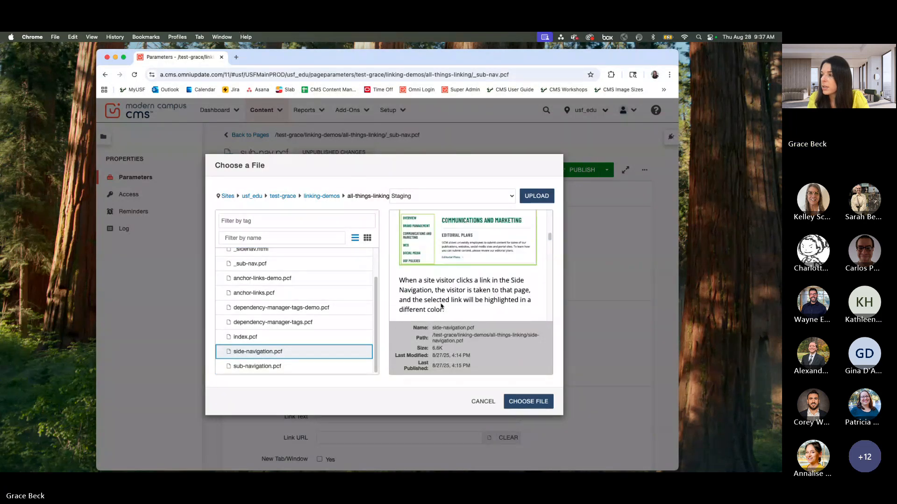
pyautogui.click(524, 400)
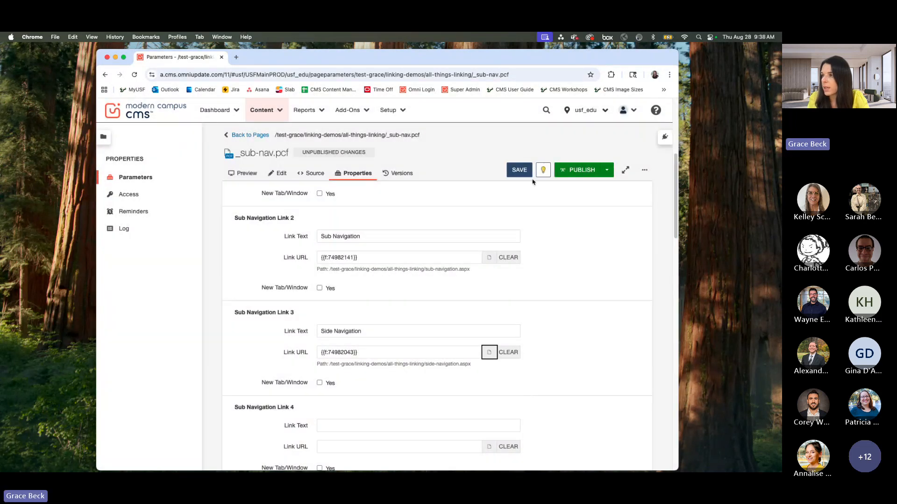
# Step: Save the sub navigation parameters and publish _sub-nav.pcf
pyautogui.click(519, 170)
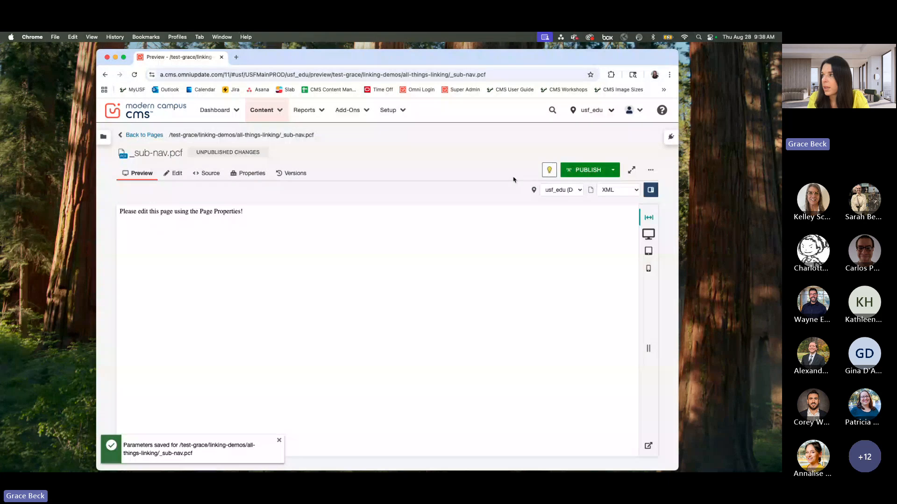
pyautogui.click(579, 172)
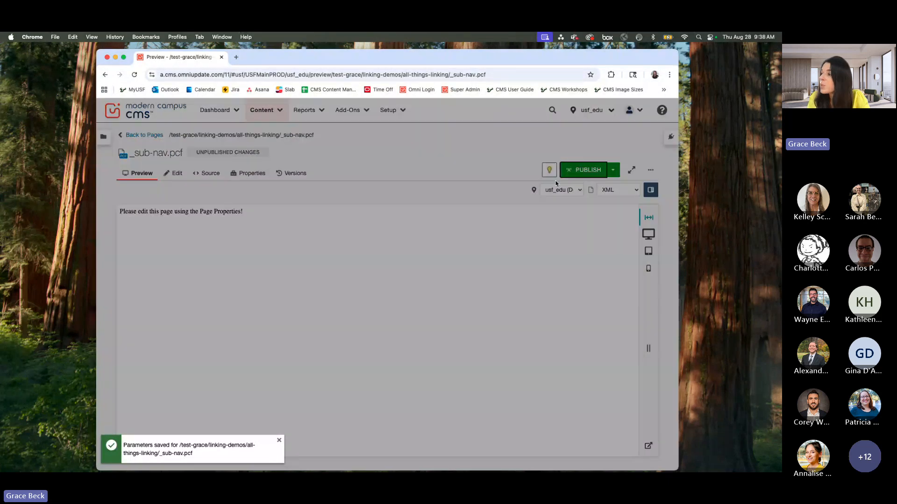
pyautogui.click(465, 272)
pyautogui.click(447, 314)
pyautogui.click(481, 395)
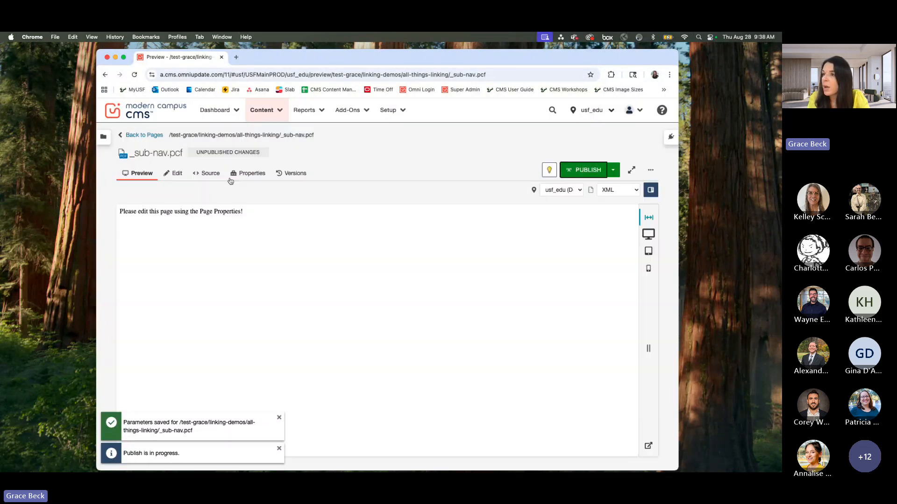
# Step: Return to the page list and open _props.pcf from the linking-demos folder
pyautogui.click(152, 135)
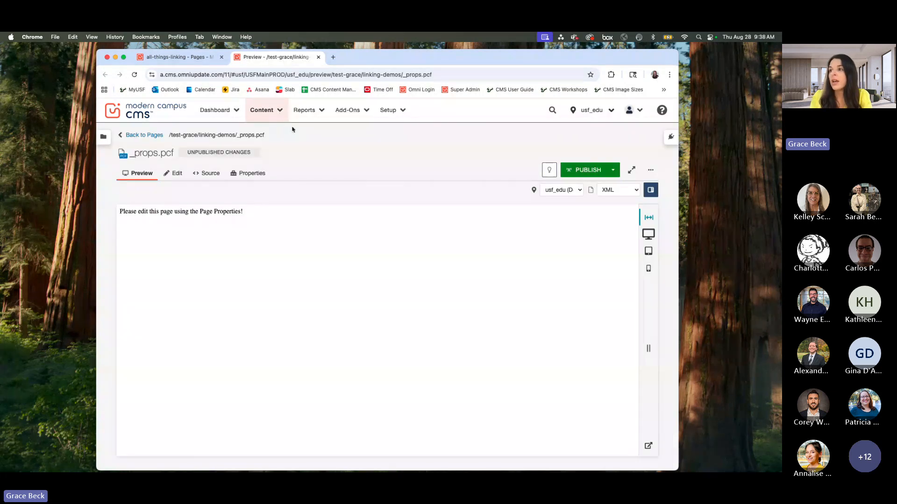
pyautogui.moveTo(131, 155); pyautogui.dragTo(157, 157)
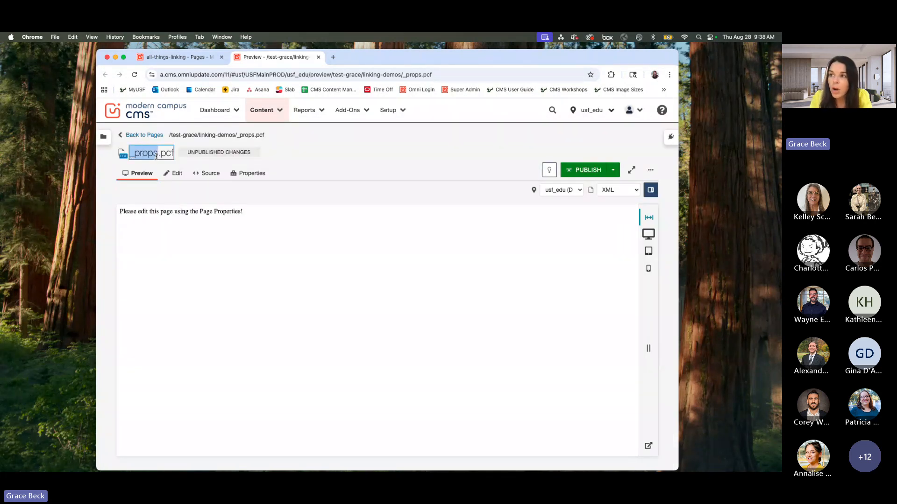
pyautogui.click(351, 160)
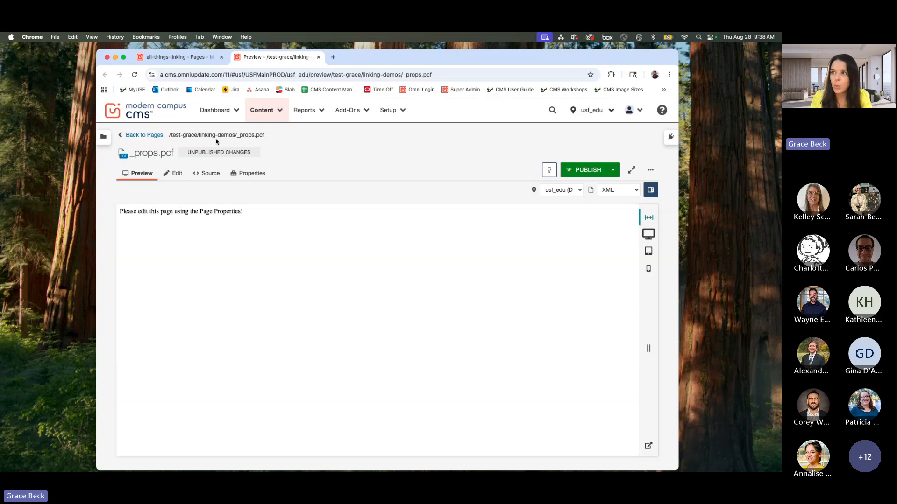
pyautogui.moveTo(199, 135); pyautogui.dragTo(233, 136)
pyautogui.click(306, 156)
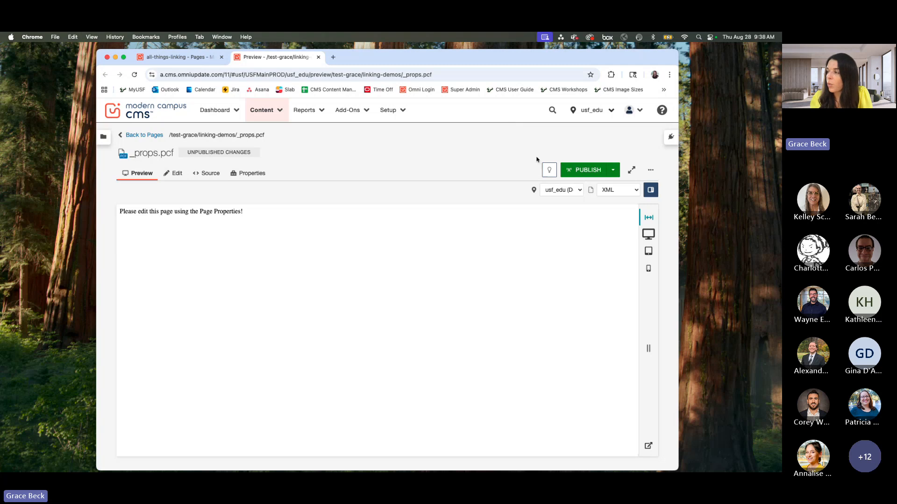
# Step: Check out _props.pcf and open its page properties at the Main Navigation settings
pyautogui.click(550, 171)
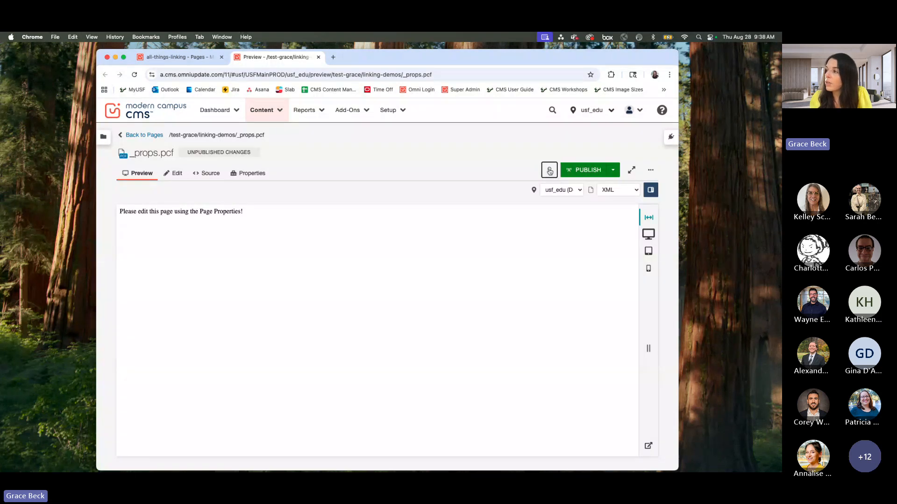
pyautogui.click(253, 174)
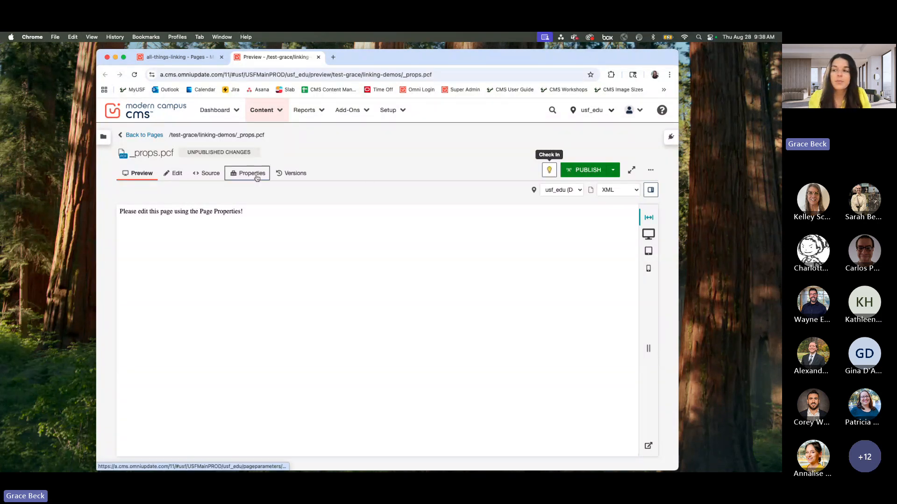
pyautogui.scroll(-15, 232, 263)
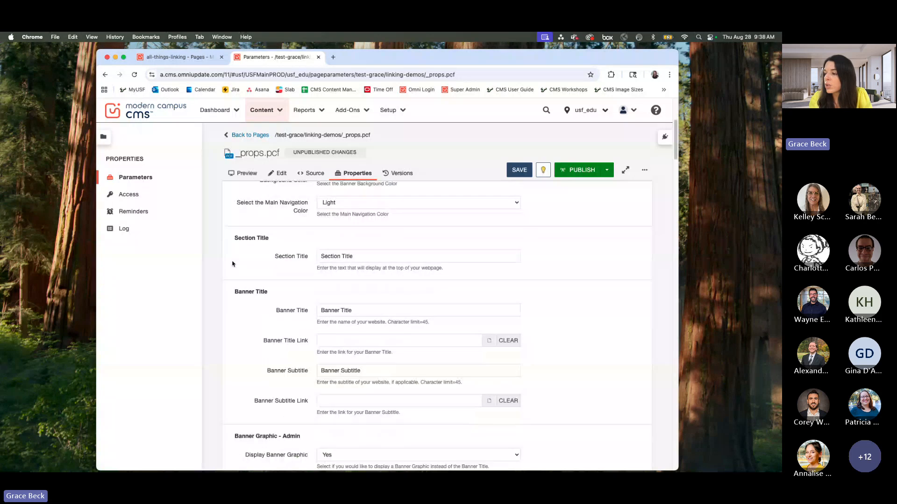
pyautogui.scroll(-10, 229, 268)
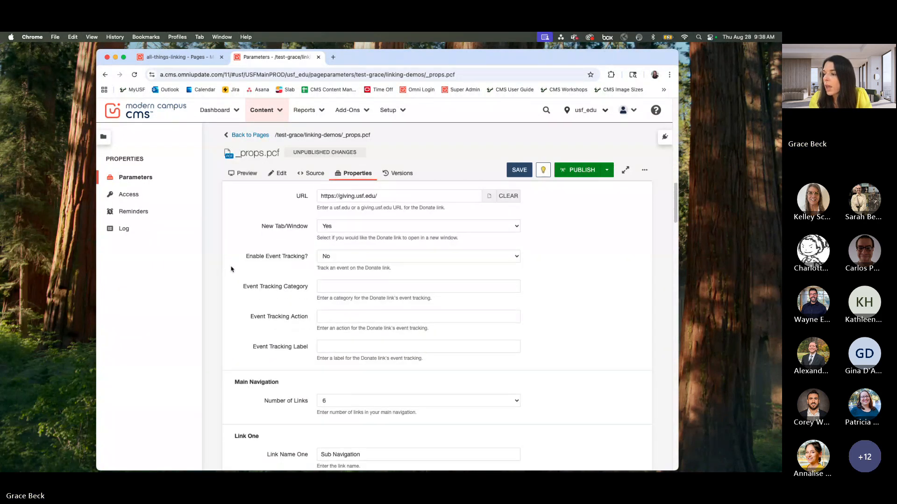
pyautogui.scroll(5, 232, 269)
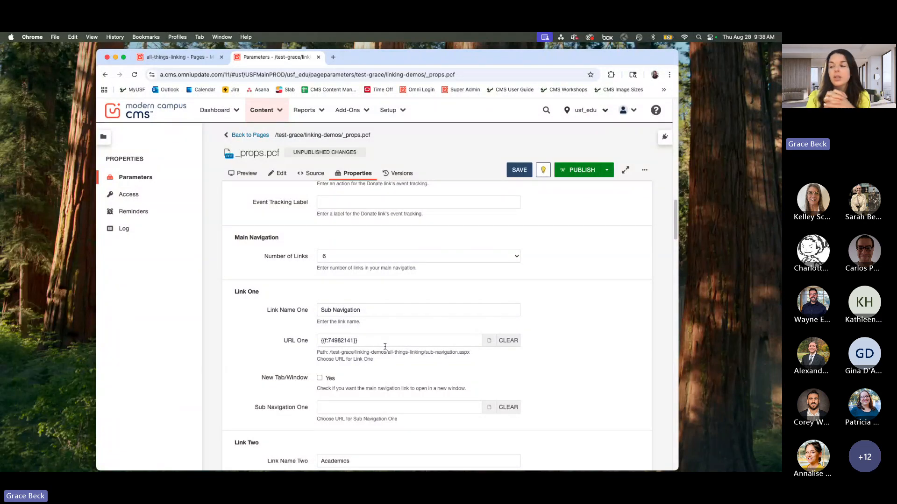
# Step: Keep the number of main navigation links at 6 and review Link One's name, URL and target path
pyautogui.click(400, 260)
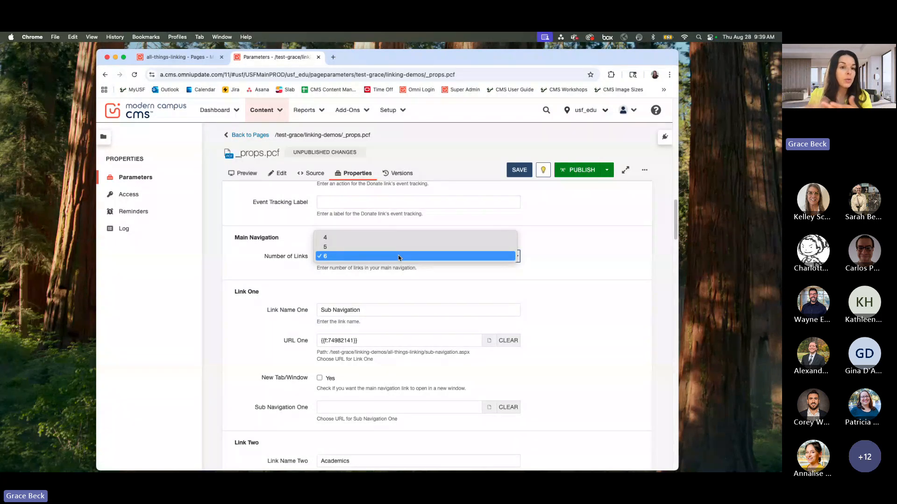
pyautogui.click(400, 257)
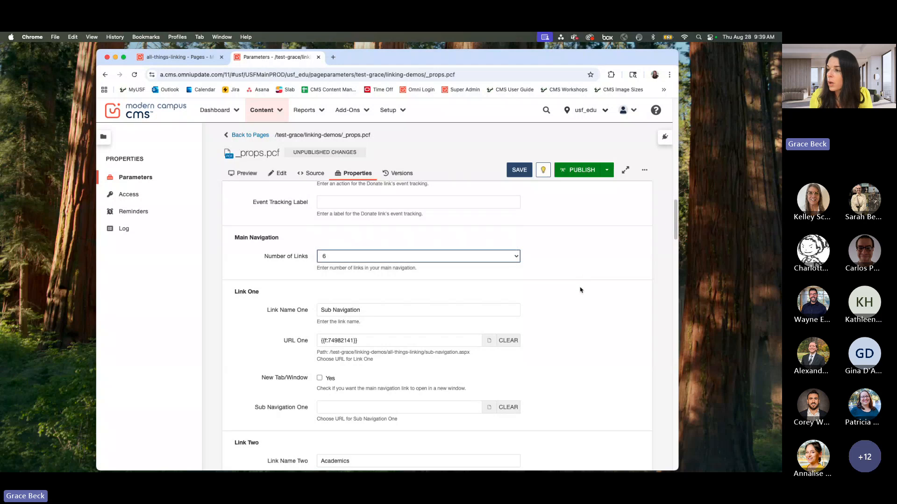
pyautogui.scroll(-2, 389, 285)
pyautogui.click(386, 268)
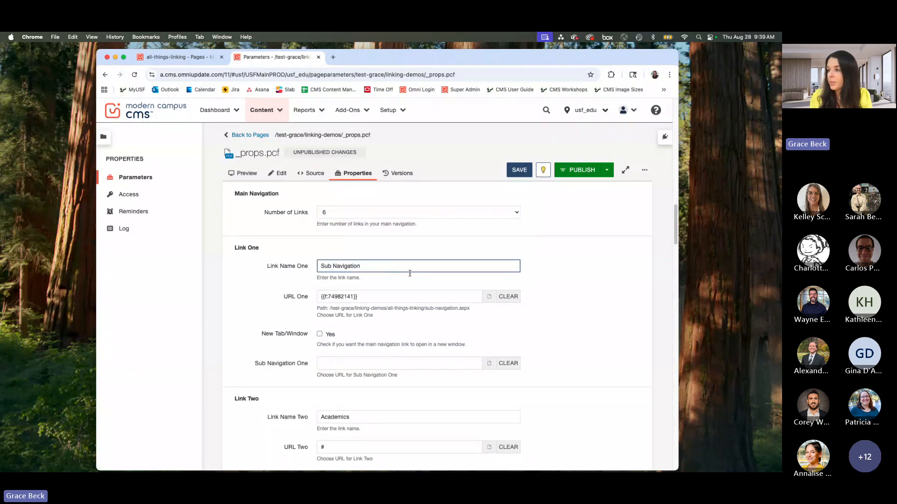
pyautogui.tripleClick(379, 297)
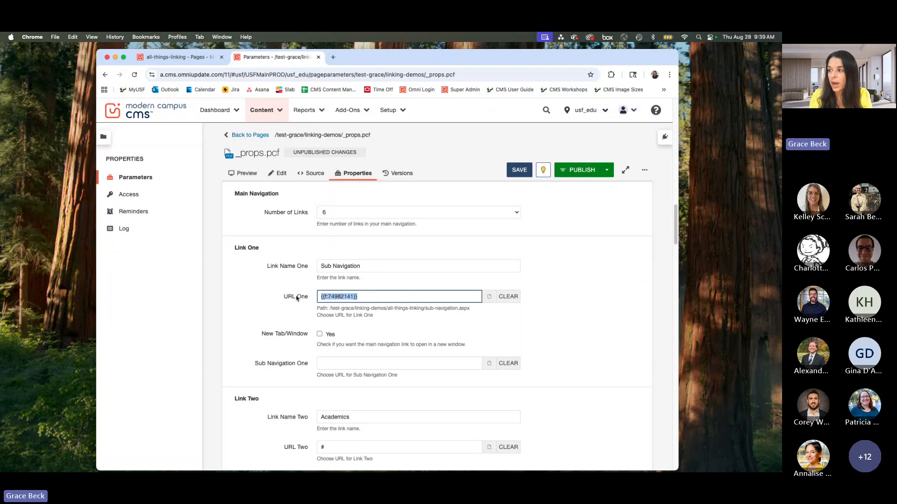
pyautogui.click(371, 295)
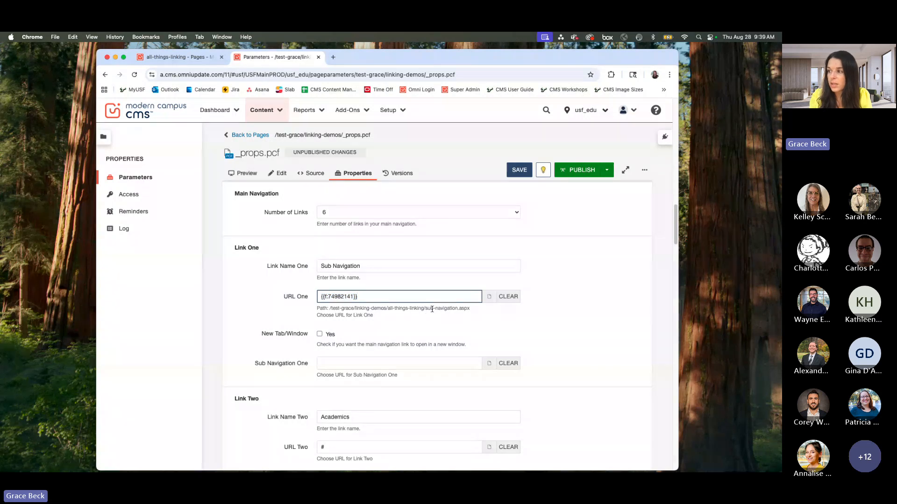
pyautogui.moveTo(425, 309); pyautogui.dragTo(459, 308)
# Step: For Link One's Sub Navigation One, browse to linking-demos/all-things-linking and select _sub-nav.pcf
pyautogui.scroll(-2, 395, 333)
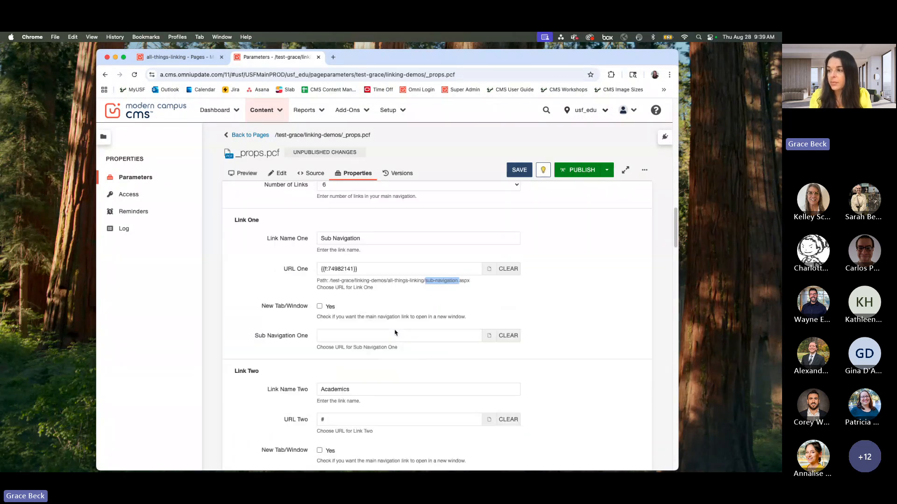
pyautogui.scroll(-1, 396, 333)
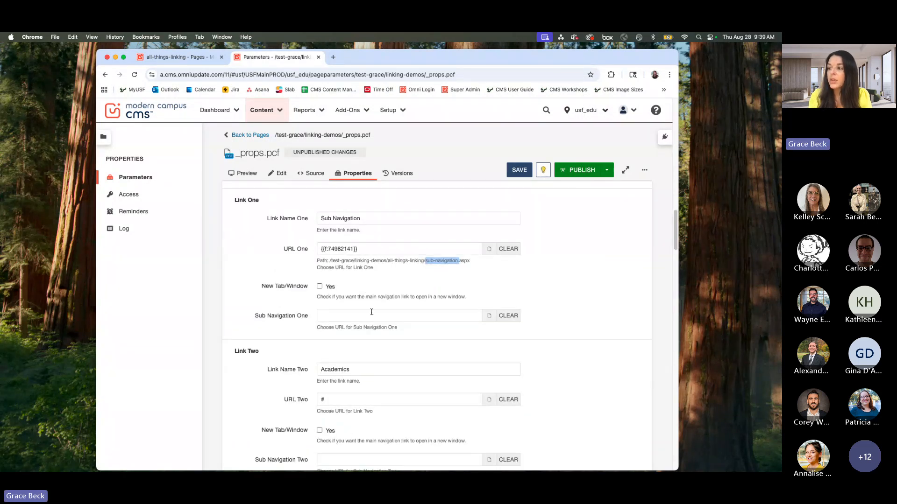
pyautogui.click(334, 318)
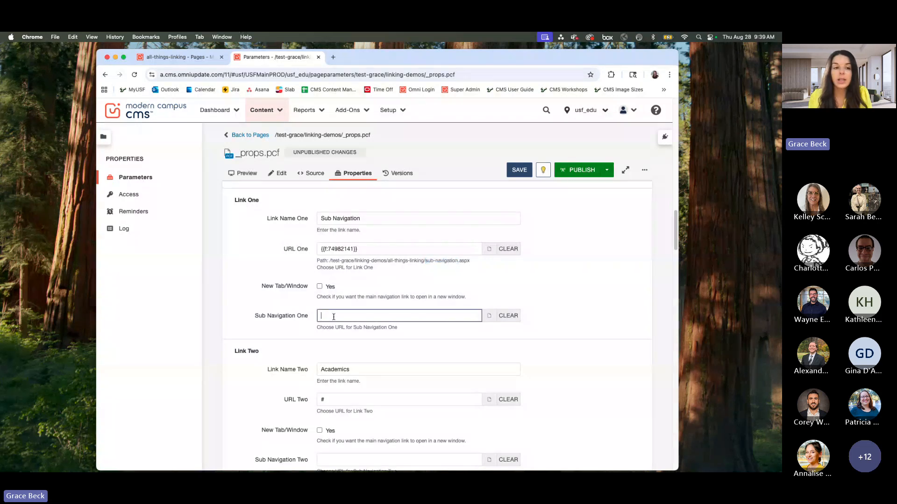
pyautogui.click(491, 320)
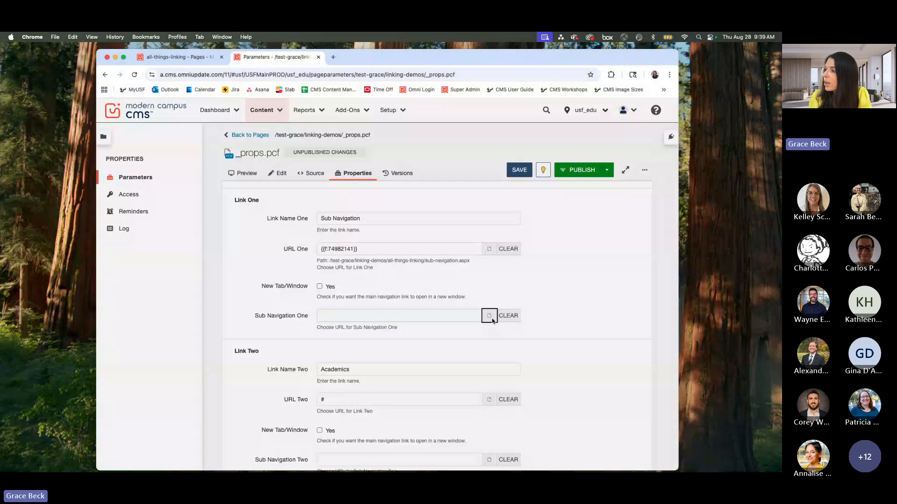
pyautogui.click(437, 196)
pyautogui.click(435, 187)
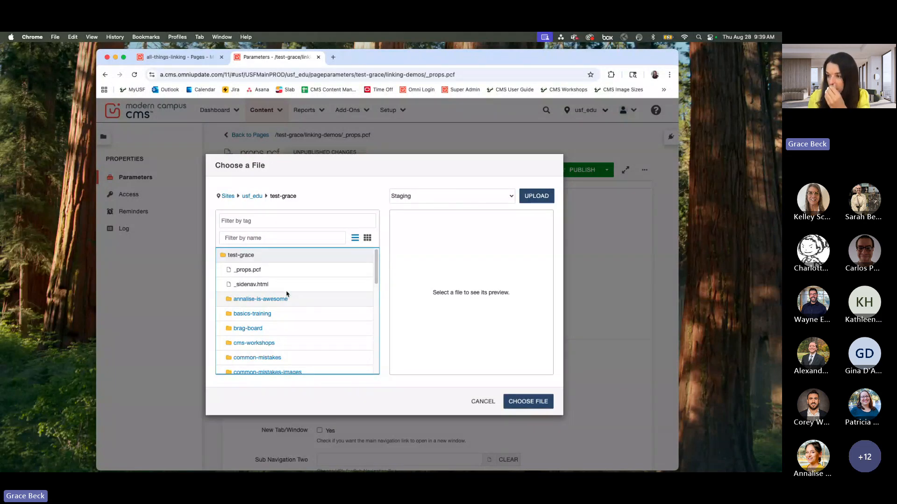
pyautogui.scroll(-10, 286, 294)
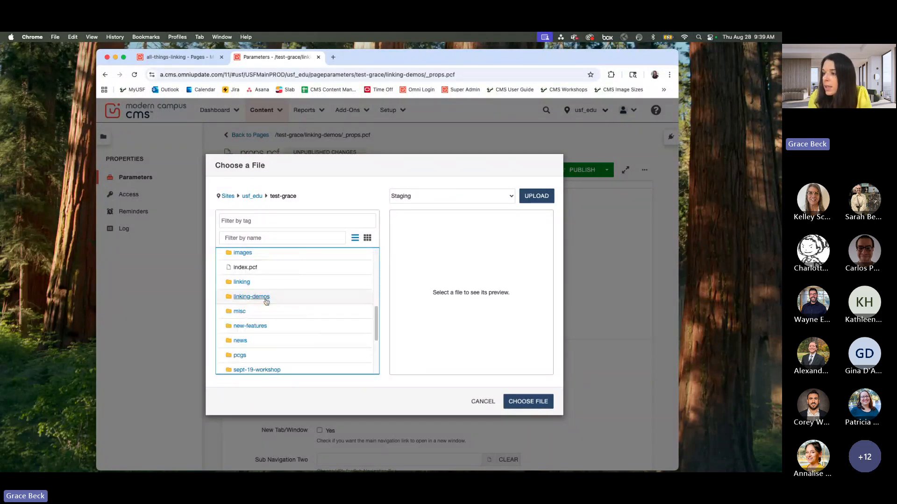
pyautogui.click(266, 299)
pyautogui.click(266, 299)
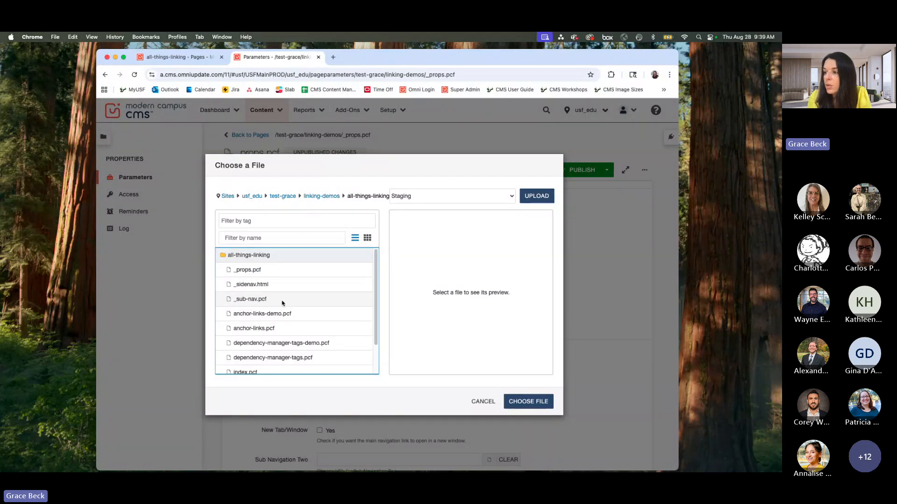
pyautogui.click(252, 301)
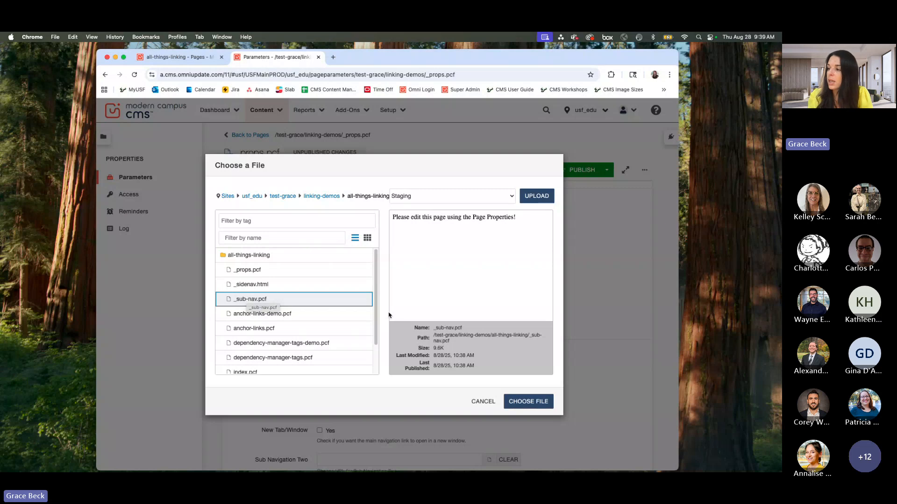
# Step: Insert the selected file into Sub Navigation One, using _sub-nav.html as the publish product
pyautogui.click(525, 404)
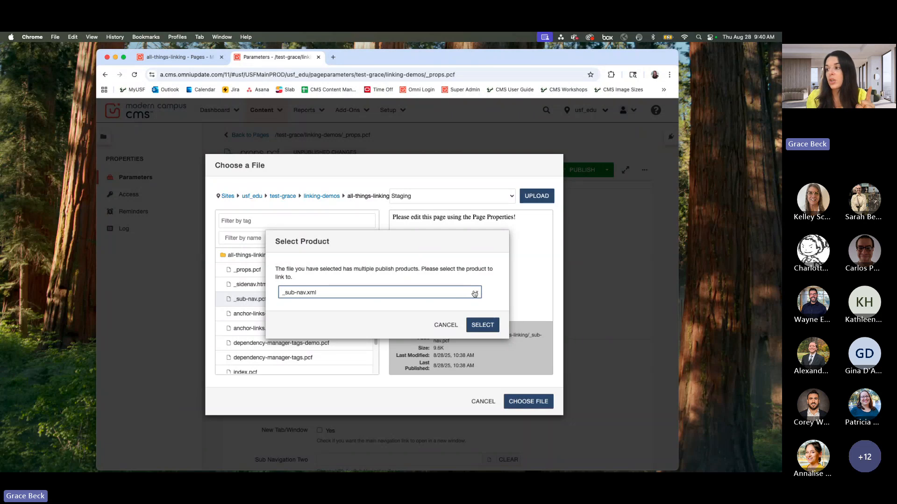
pyautogui.click(476, 293)
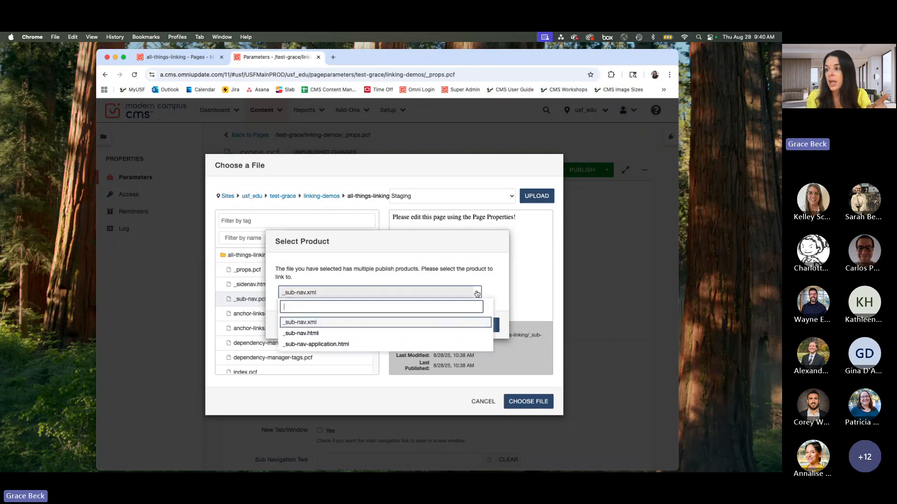
pyautogui.click(319, 333)
pyautogui.click(488, 325)
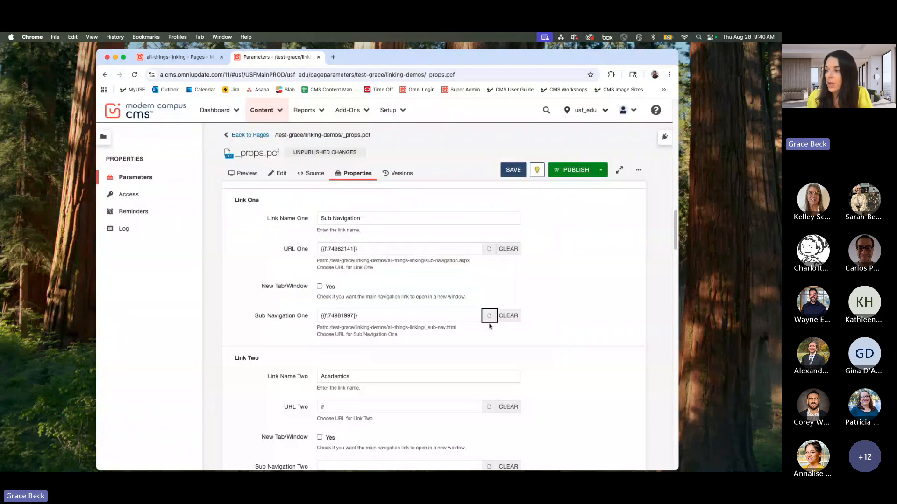
# Step: Review the dependency tag in Sub Navigation One and save the _props.pcf parameters
pyautogui.moveTo(369, 317); pyautogui.dragTo(320, 317)
pyautogui.click(403, 318)
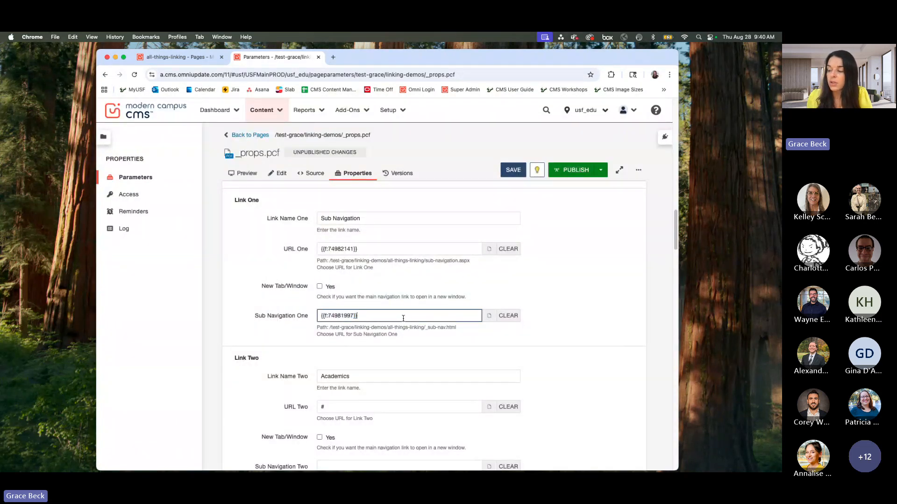
pyautogui.moveTo(403, 319); pyautogui.dragTo(315, 321)
pyautogui.click(396, 317)
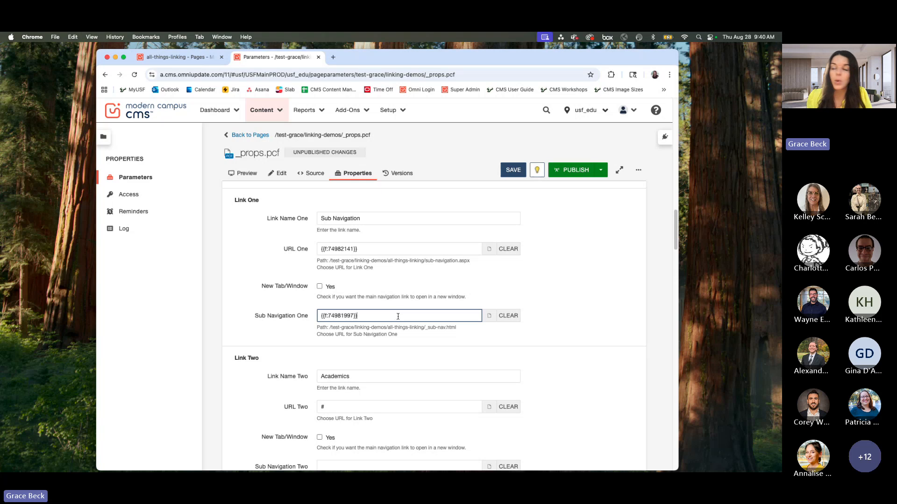
pyautogui.click(513, 170)
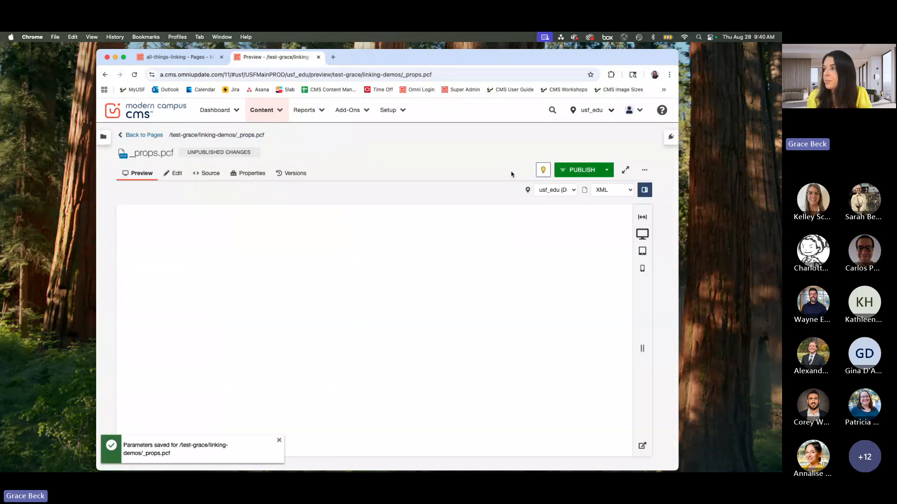
# Step: Open index.pcf from the linking-demos folder and preview its Sub Navigation dropdown
pyautogui.click(157, 136)
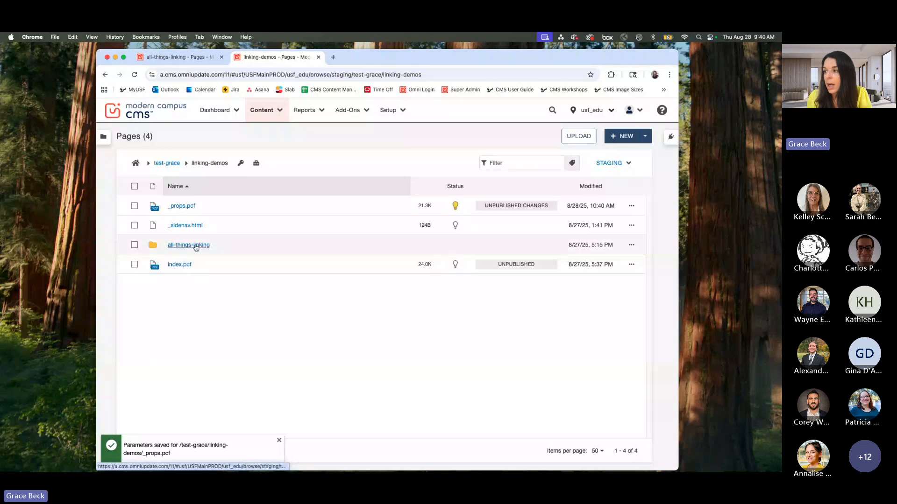
pyautogui.click(179, 265)
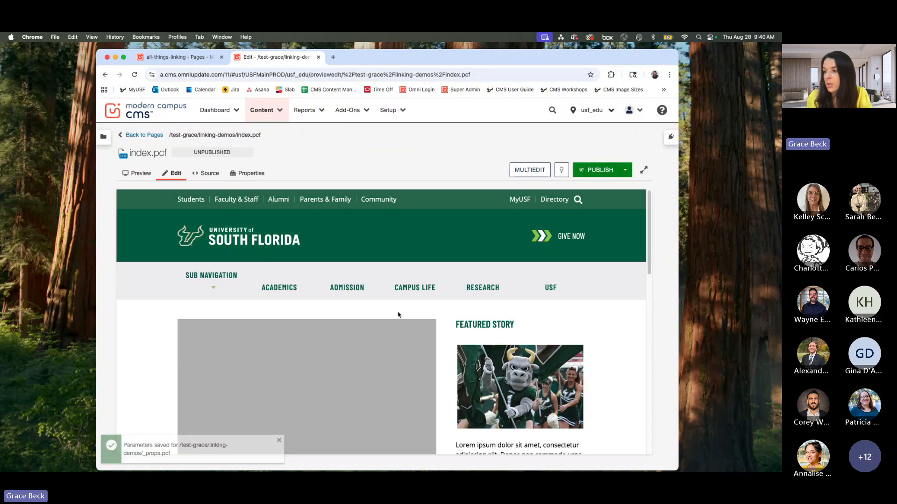
pyautogui.scroll(-1, 399, 314)
pyautogui.click(140, 173)
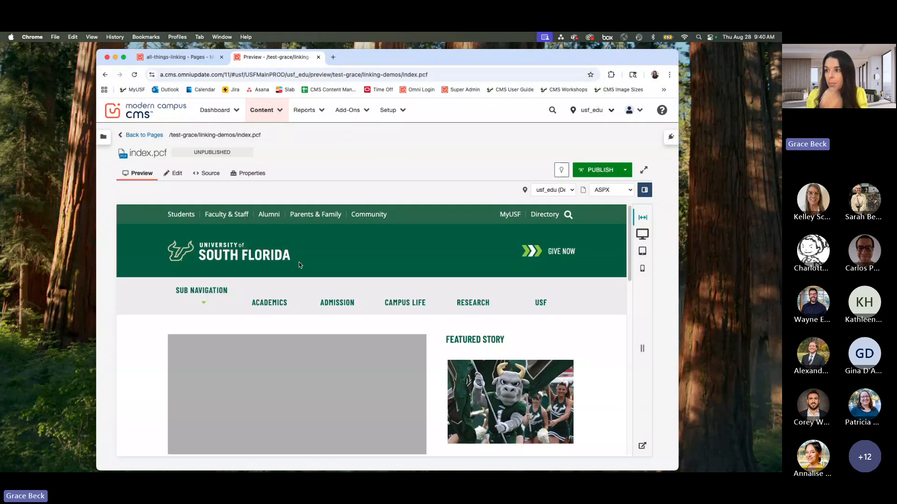
pyautogui.click(201, 302)
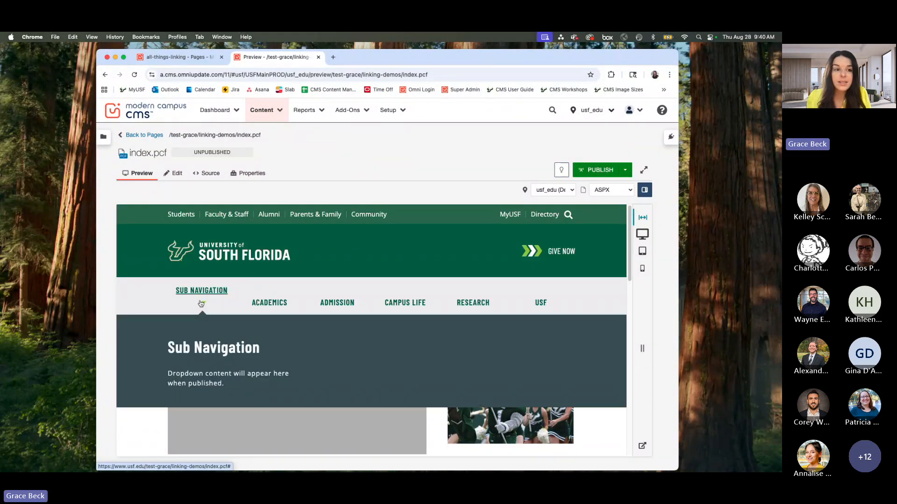
# Step: Publish index.pcf with Test as the publish target
pyautogui.click(597, 170)
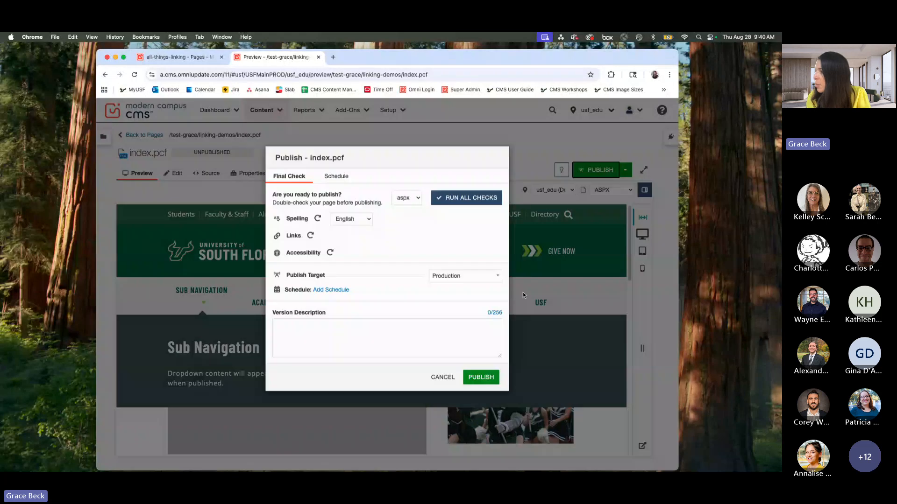
pyautogui.click(465, 292)
pyautogui.click(450, 333)
pyautogui.click(482, 392)
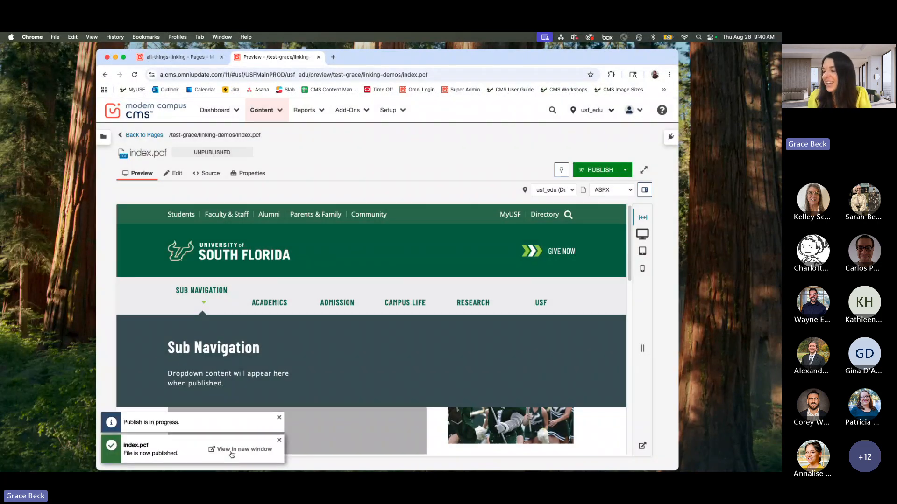
# Step: View the published index page in a new window and inspect its main navigation
pyautogui.keyDown('super'); pyautogui.click(231, 452); pyautogui.keyUp('super')
pyautogui.moveTo(507, 55); pyautogui.dragTo(465, 72)
pyautogui.click(380, 79)
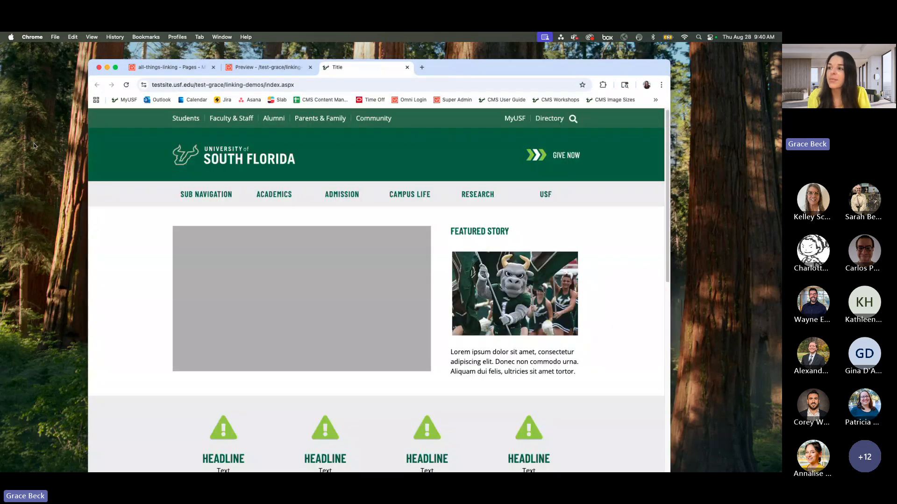
# Step: Go back to the CMS and publish _sub-nav.pcf from the all-things-linking folder to the Test target
pyautogui.click(293, 69)
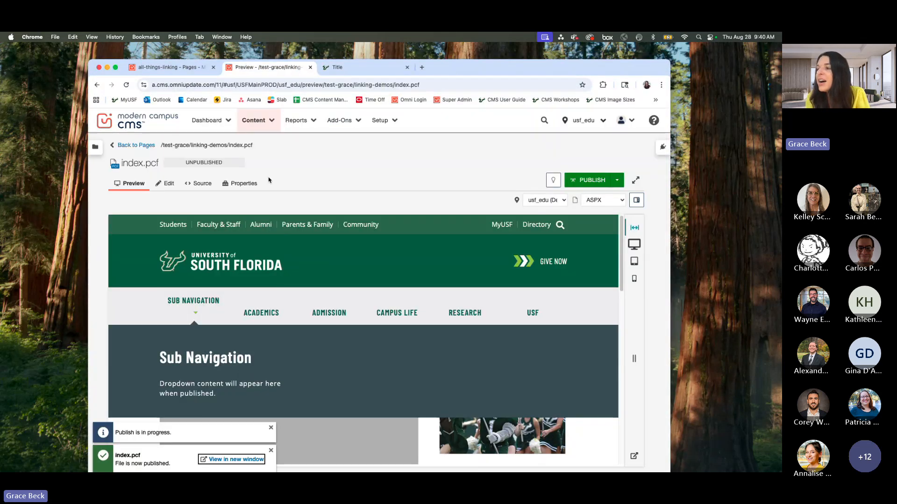
pyautogui.click(134, 143)
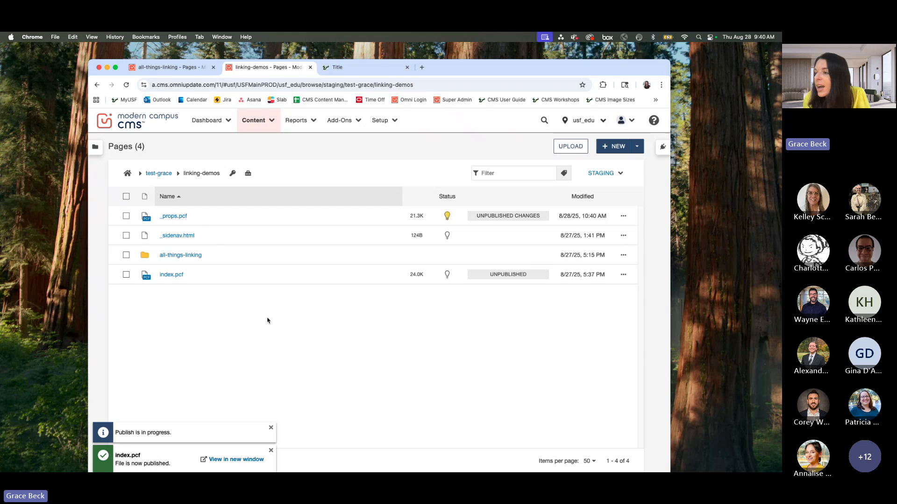
pyautogui.click(168, 257)
pyautogui.click(126, 255)
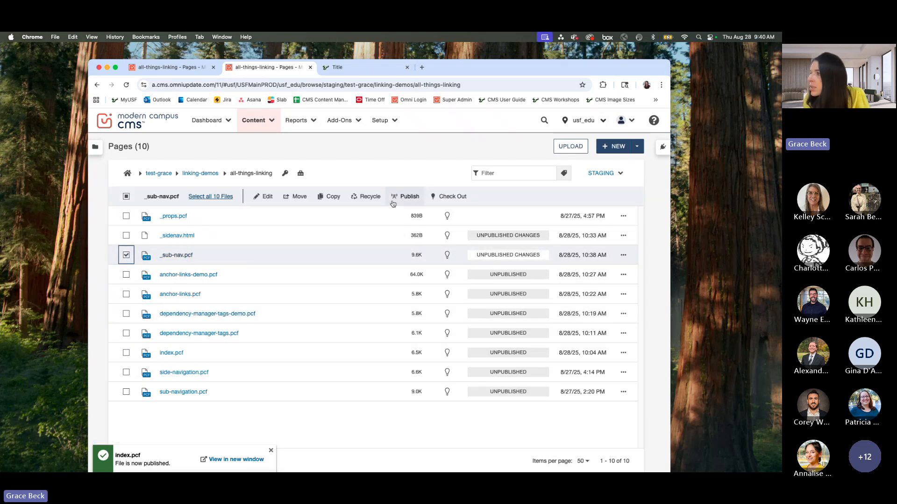
pyautogui.click(407, 196)
pyautogui.click(455, 282)
pyautogui.click(444, 324)
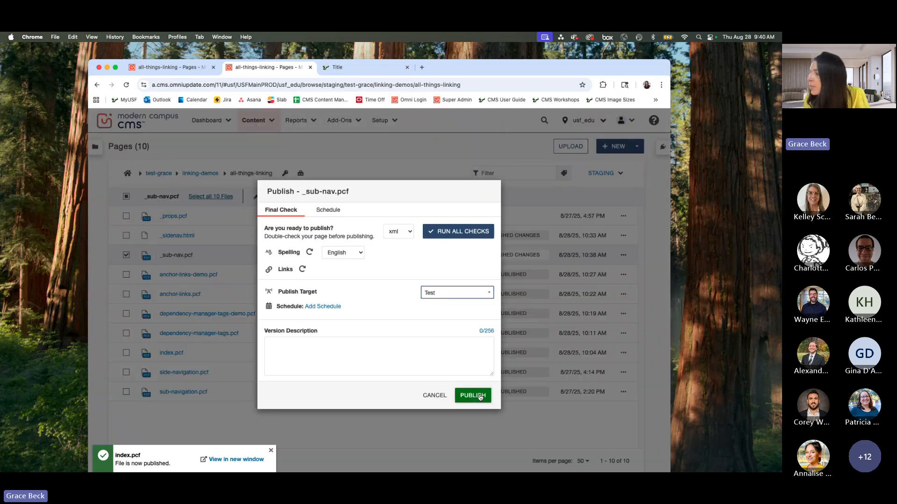
pyautogui.click(473, 404)
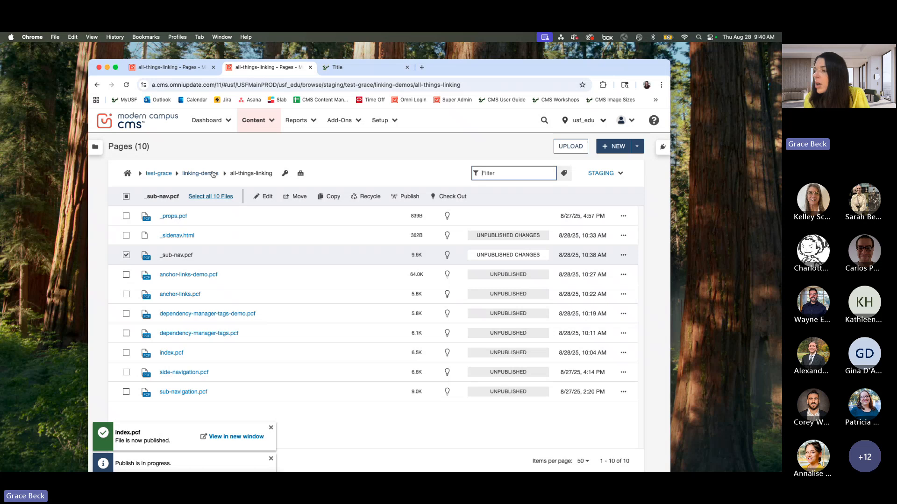
# Step: Publish _props.pcf from the linking-demos folder to the Test target
pyautogui.click(213, 174)
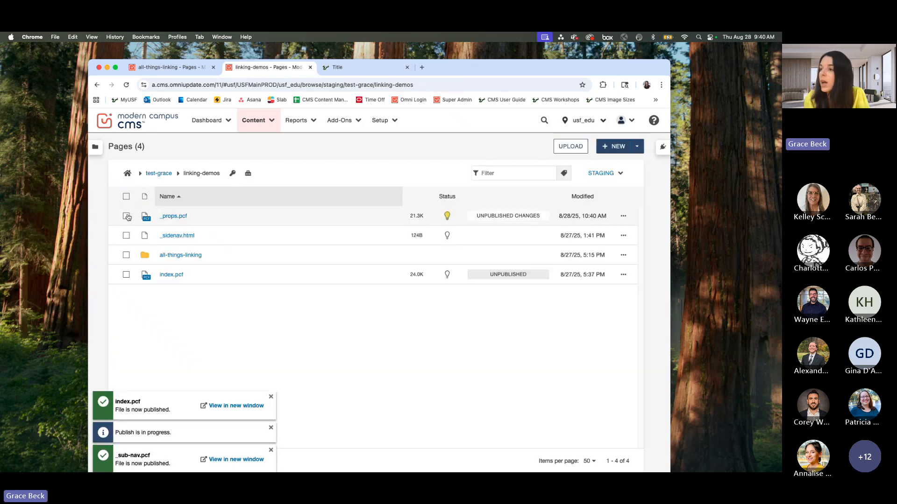
pyautogui.click(126, 216)
pyautogui.click(437, 197)
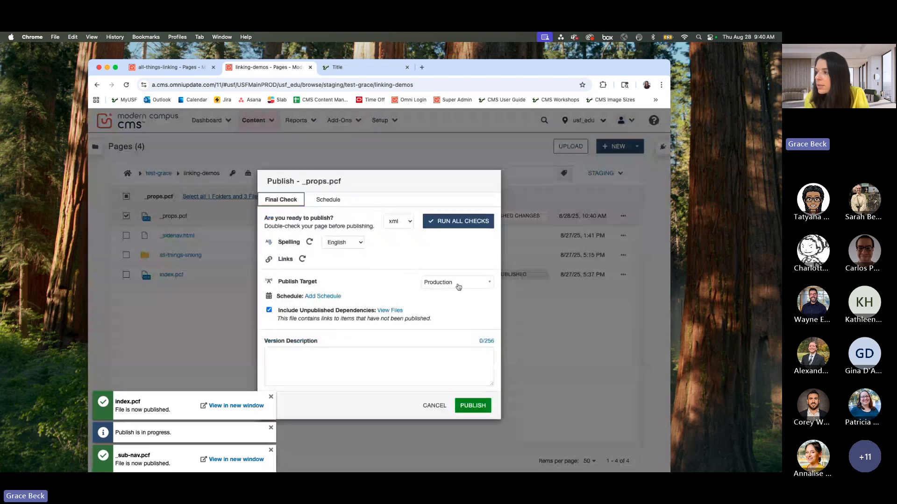
pyautogui.click(459, 287)
pyautogui.click(436, 322)
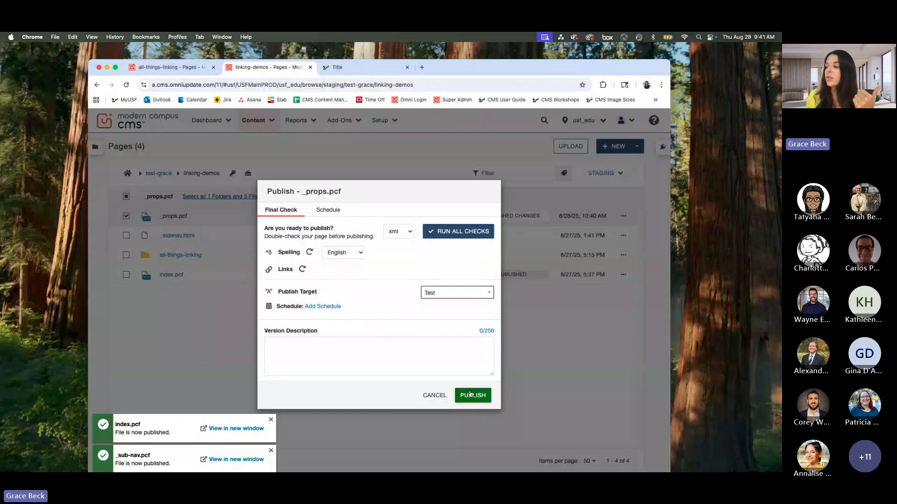
pyautogui.click(471, 394)
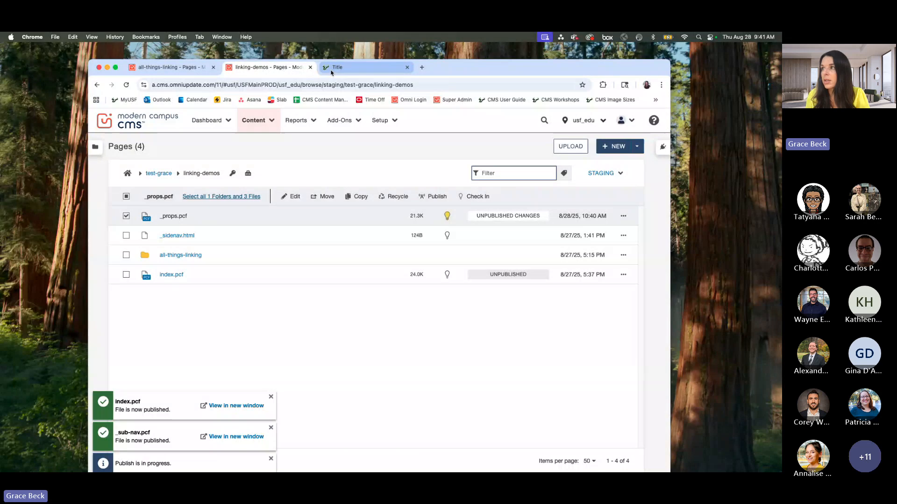
# Step: Reload the published index page, expand the Sub Navigation dropdown, and follow its Sub Navigation link
pyautogui.moveTo(610, 68); pyautogui.dragTo(621, 89)
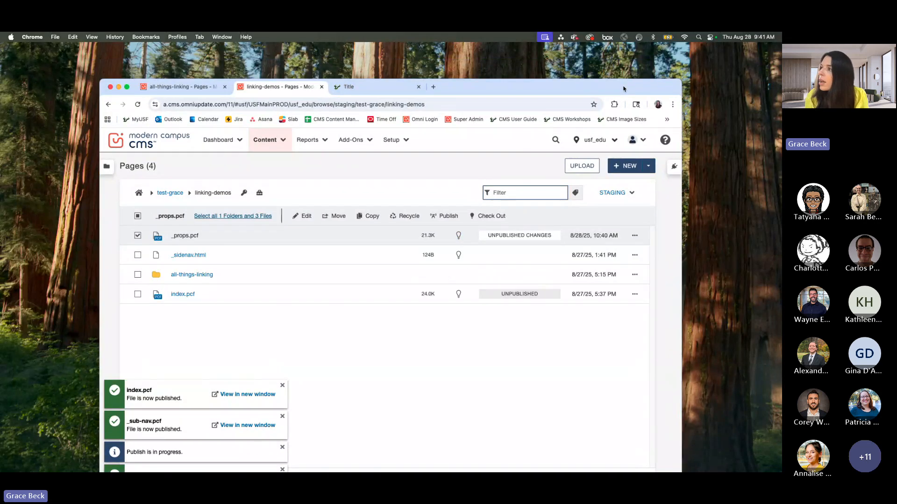
pyautogui.click(368, 88)
pyautogui.click(138, 107)
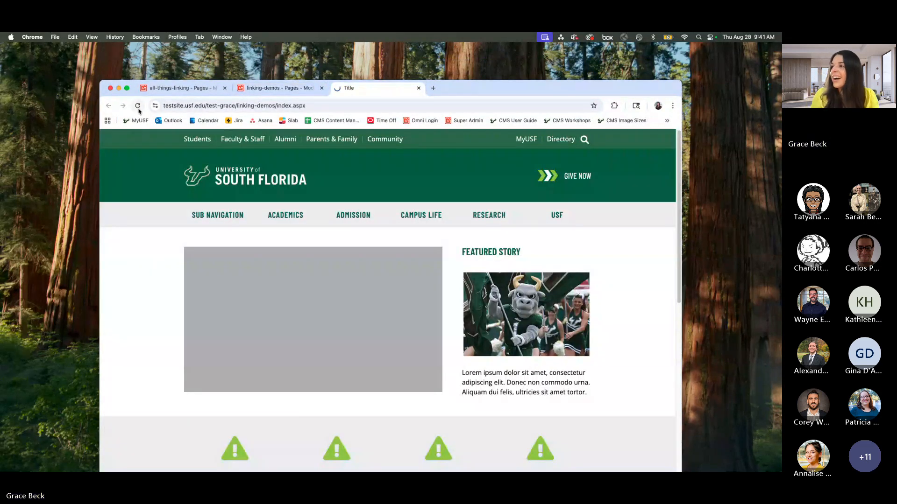
pyautogui.moveTo(587, 91); pyautogui.dragTo(574, 84)
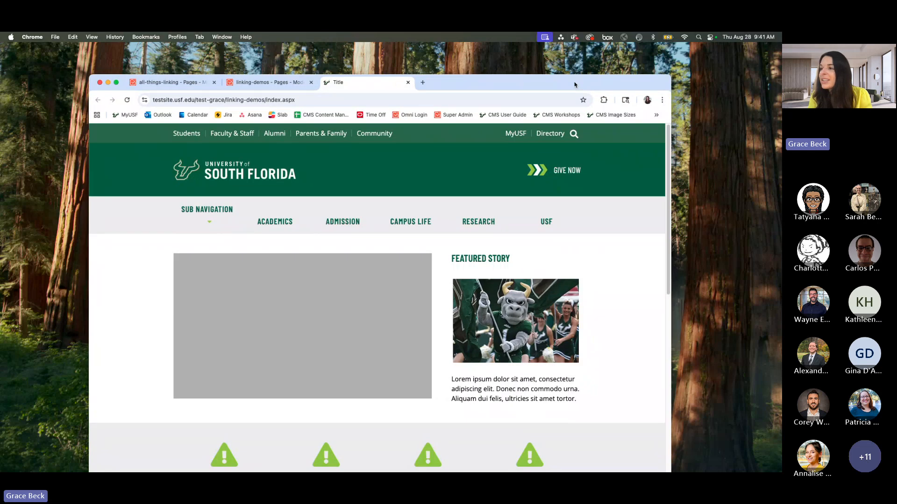
pyautogui.click(211, 223)
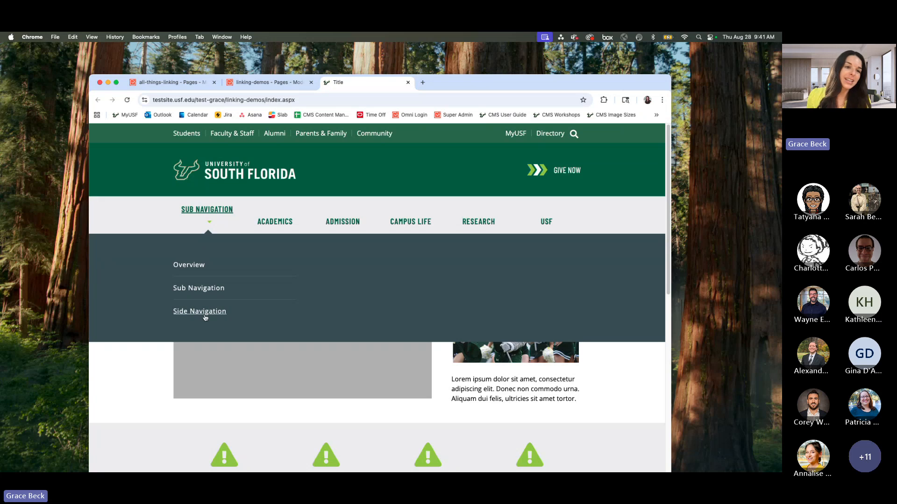
pyautogui.click(204, 289)
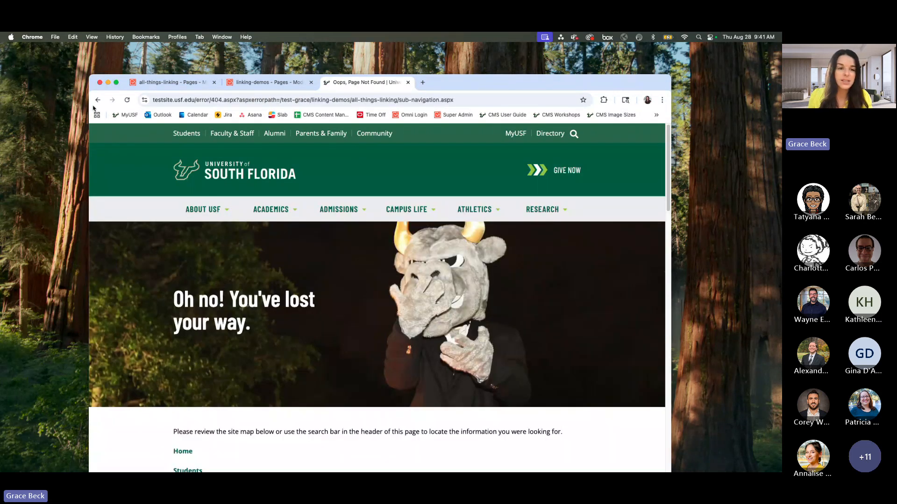
# Step: Return from the error page to the index page, switch back to the all-things-linking folder in the CMS, and dismiss the publish notifications
pyautogui.click(97, 100)
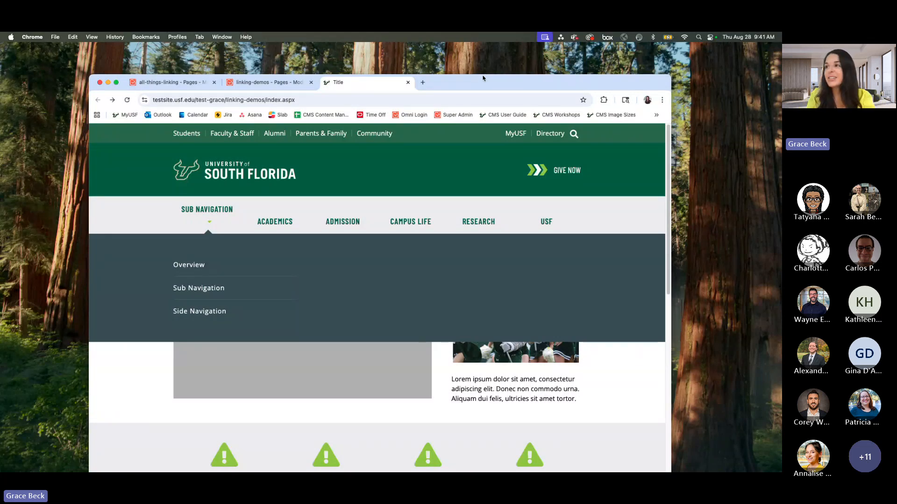
pyautogui.click(170, 82)
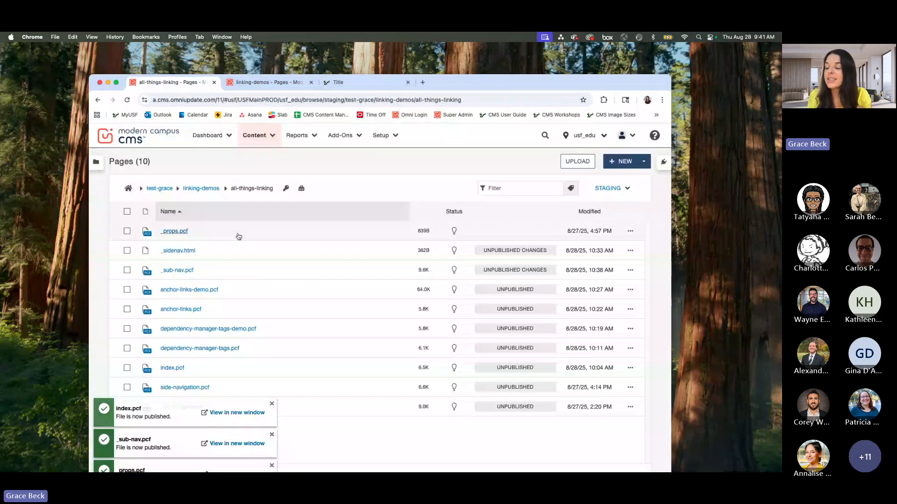
pyautogui.click(271, 435)
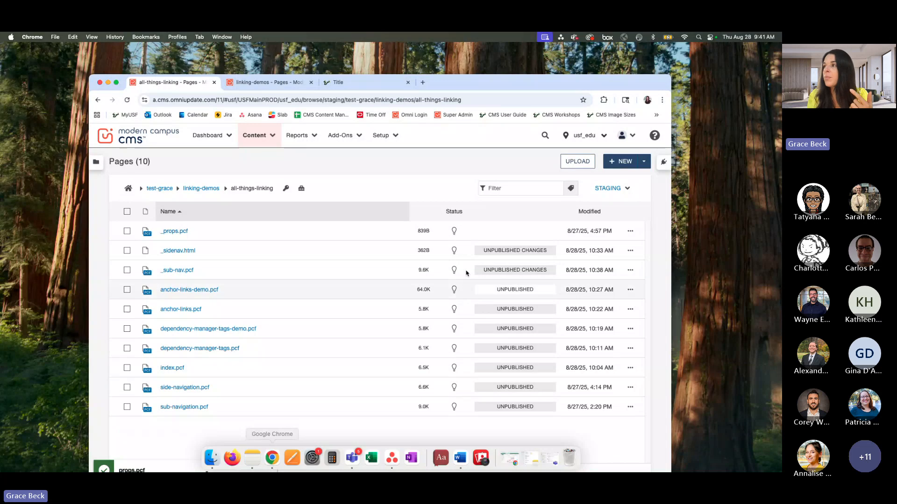
pyautogui.moveTo(503, 93); pyautogui.dragTo(501, 61)
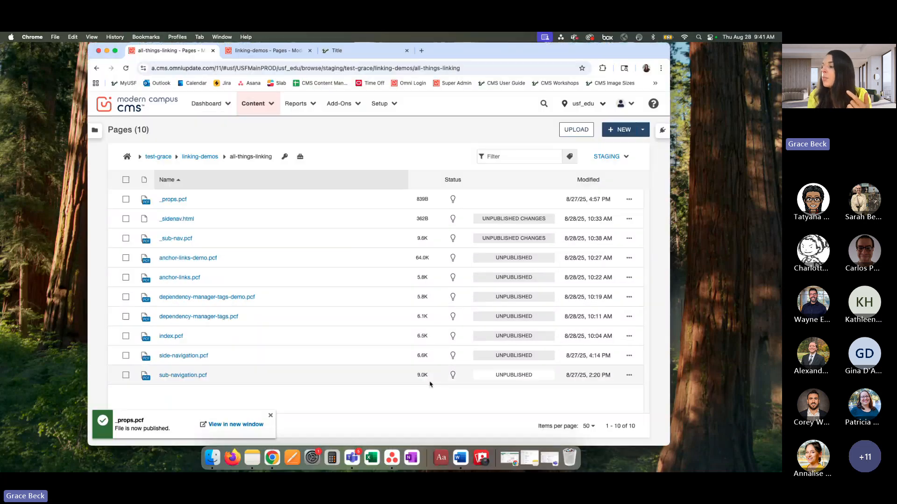
pyautogui.click(270, 415)
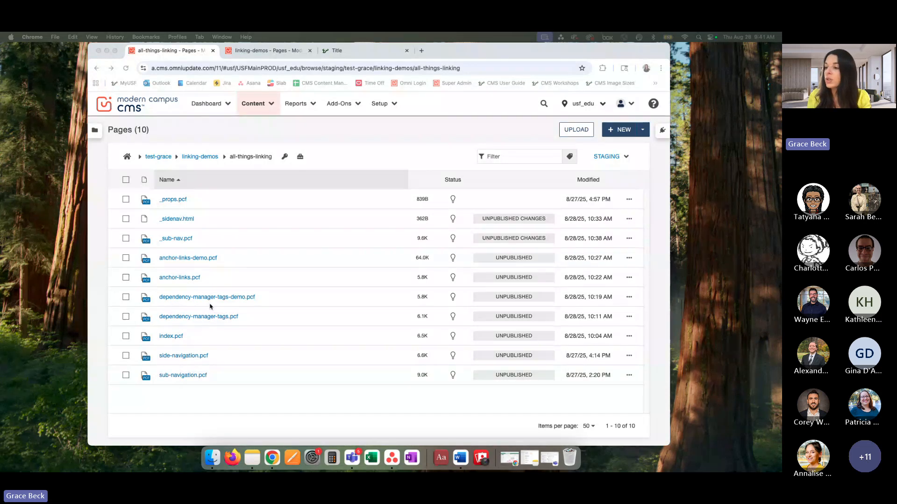
pyautogui.click(245, 411)
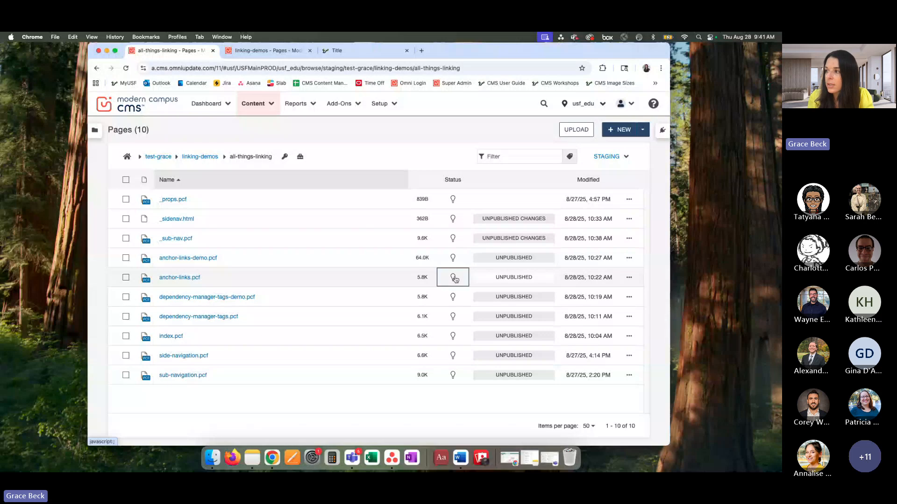
# Step: Open anchor-links.pcf from the all-things-linking folder and start editing its main content region below the Anchor Links heading
pyautogui.click(190, 280)
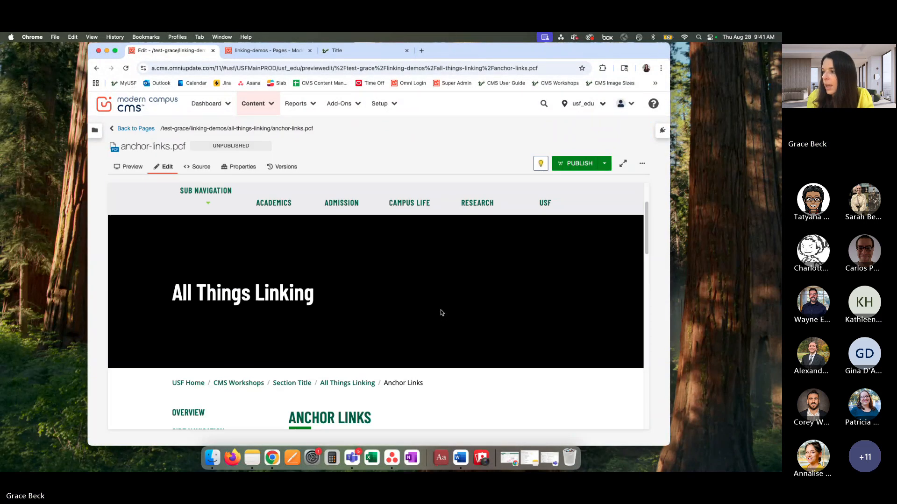
pyautogui.scroll(-3, 442, 313)
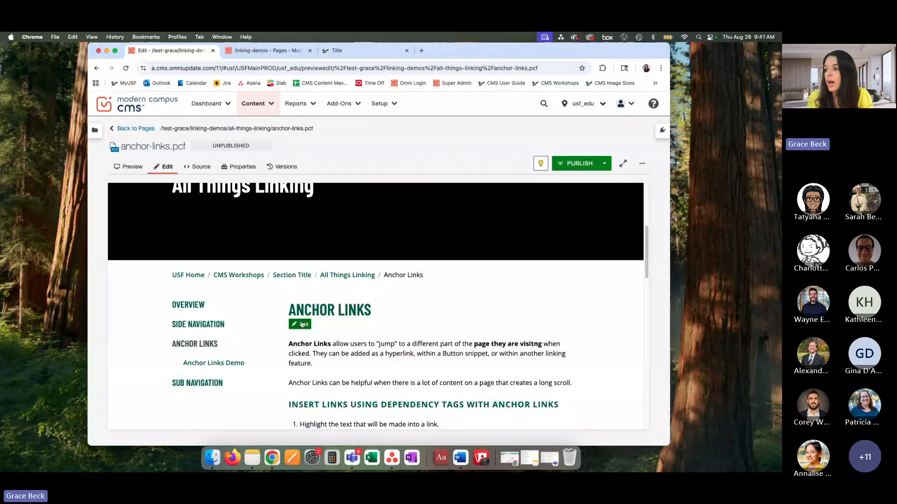
pyautogui.click(302, 325)
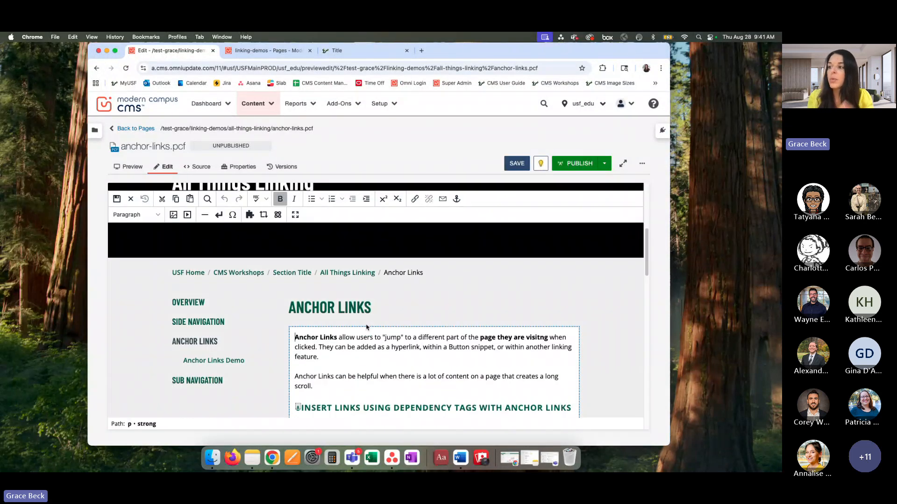
pyautogui.scroll(-2, 367, 327)
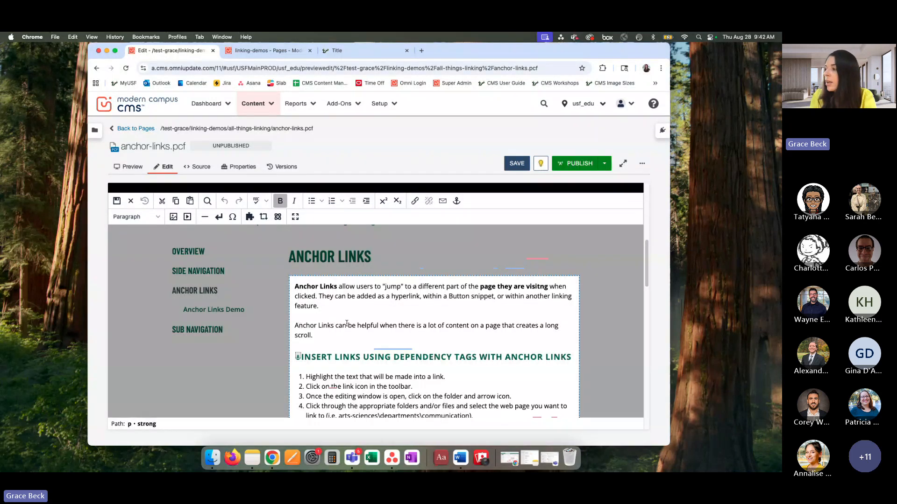
pyautogui.scroll(-1, 380, 323)
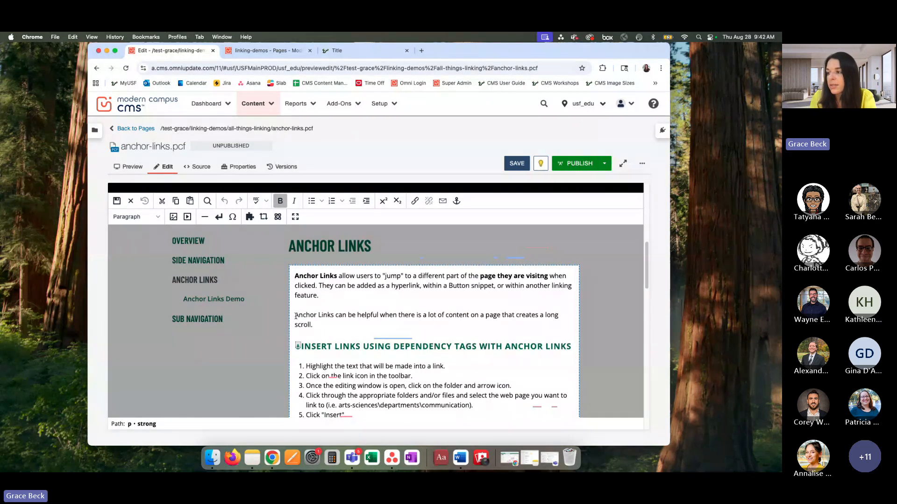
# Step: Start a link on the words "Anchor Links" opening the second paragraph and choose anchor-links-demo.pcf from the all-things-linking folder as its target
pyautogui.moveTo(295, 316); pyautogui.dragTo(333, 315)
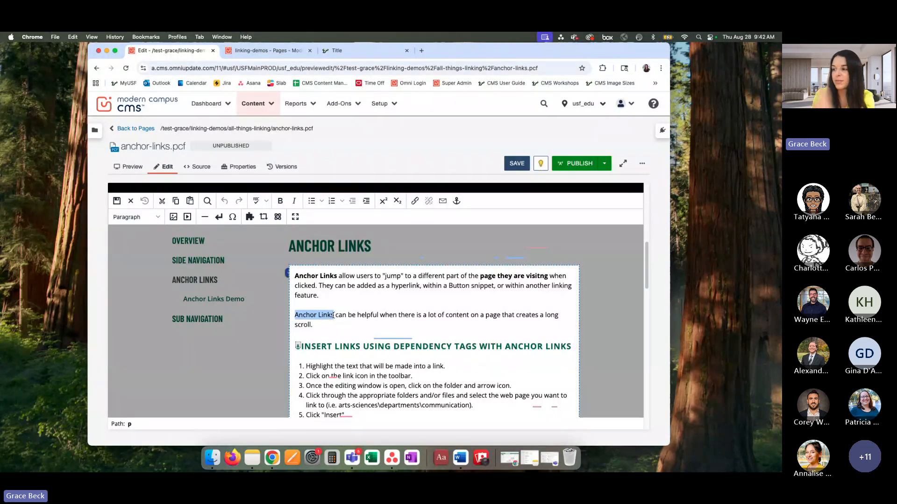
pyautogui.click(415, 202)
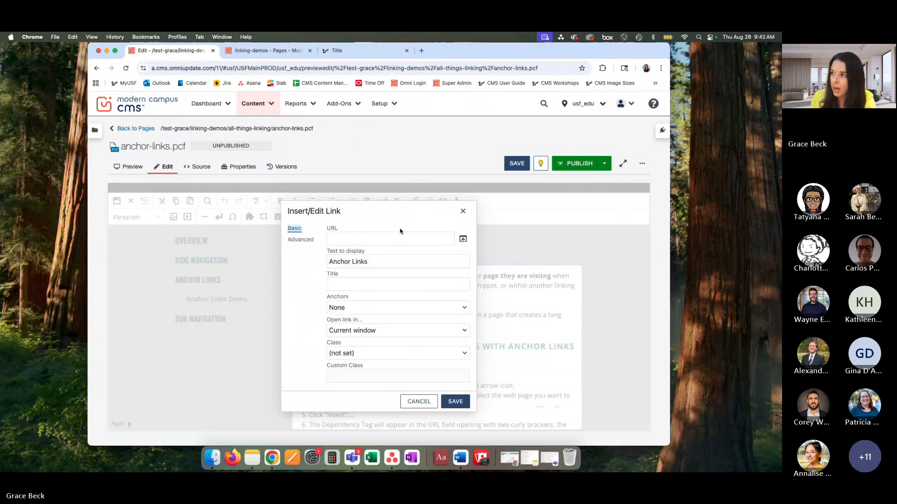
pyautogui.click(381, 238)
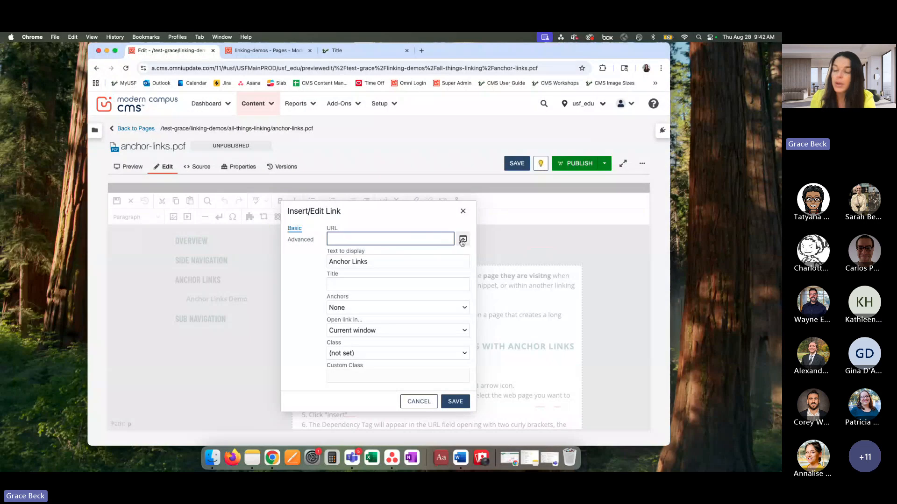
pyautogui.click(463, 240)
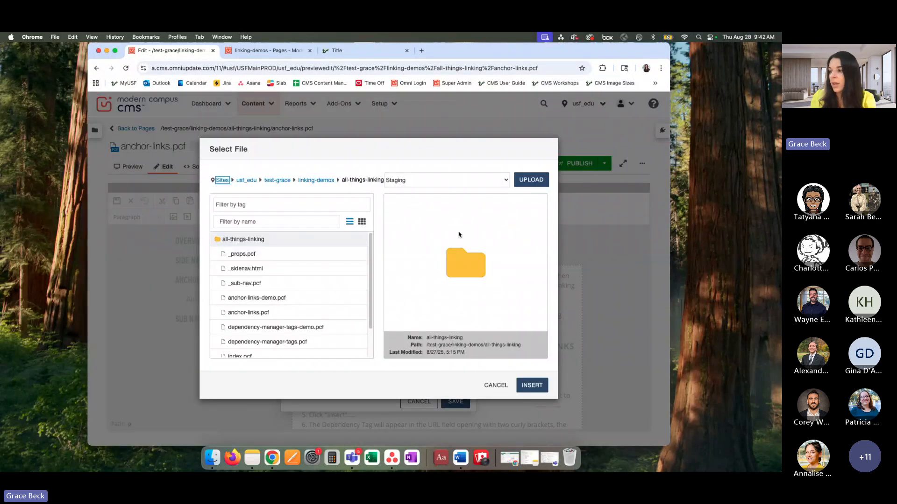
pyautogui.scroll(-2, 302, 304)
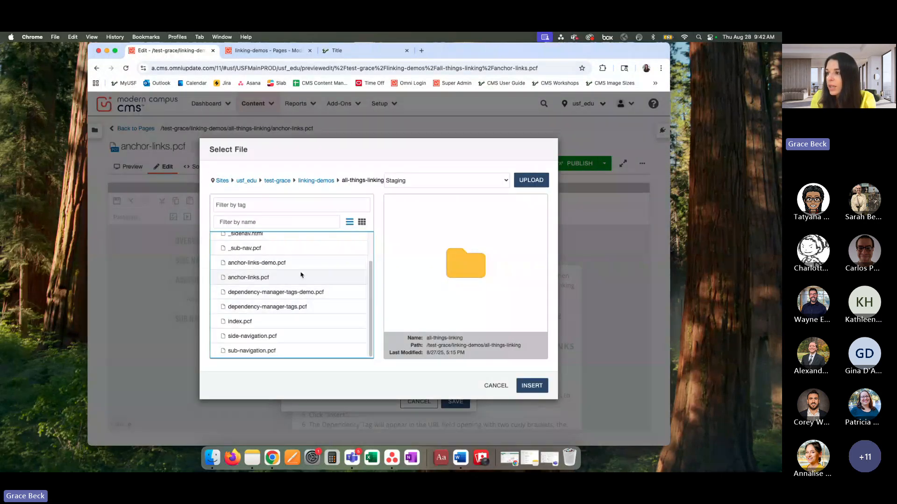
pyautogui.click(283, 265)
pyautogui.scroll(-5, 455, 262)
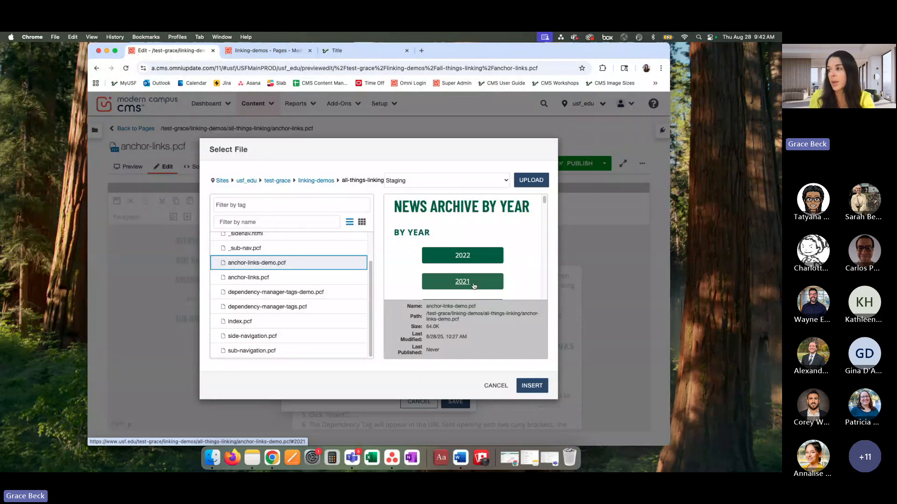
pyautogui.click(531, 386)
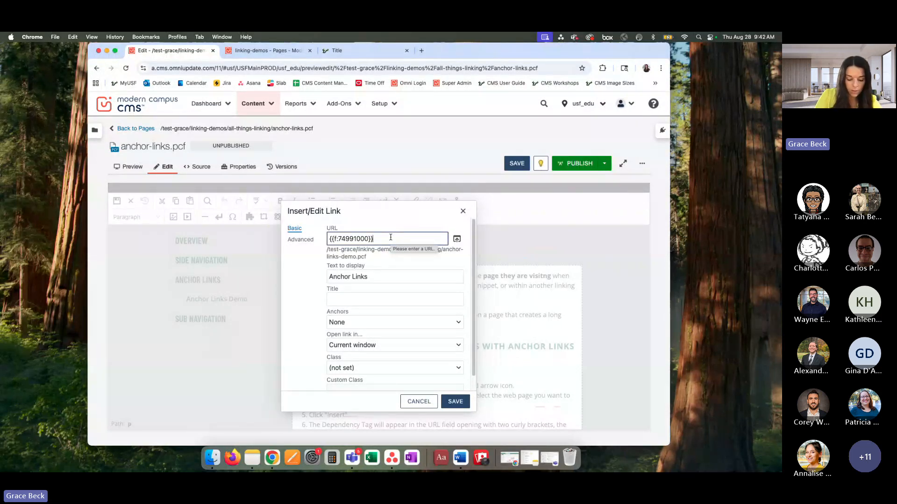
# Step: Append the anchor #2021 to the dependency tag in the link's URL, then save the link and the page
pyautogui.write('#')
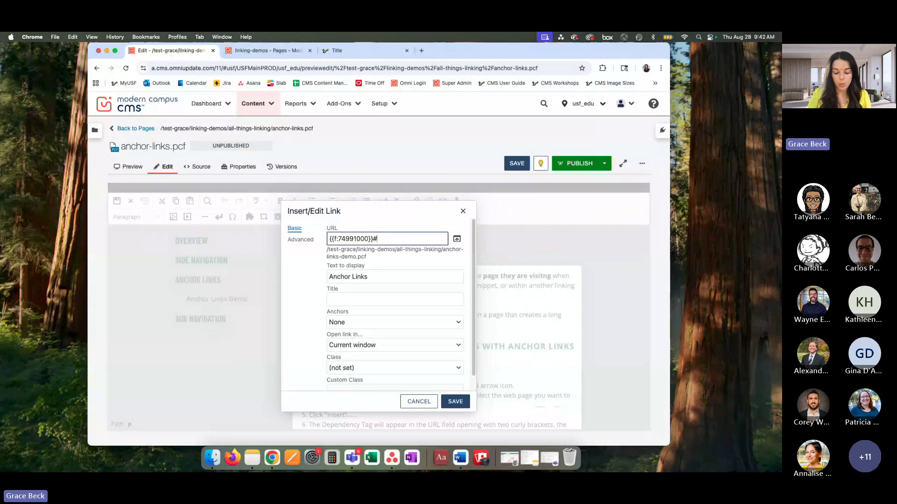
pyautogui.write('202')
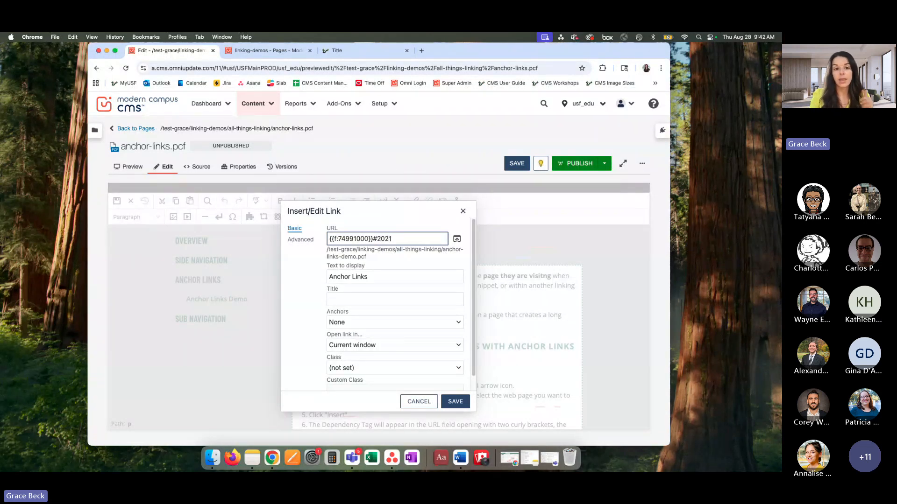
pyautogui.write('1')
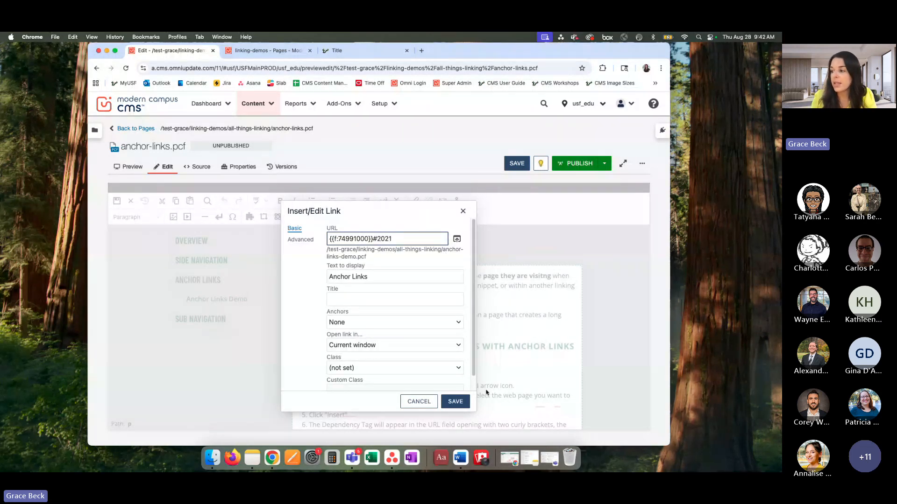
pyautogui.click(469, 401)
pyautogui.click(517, 163)
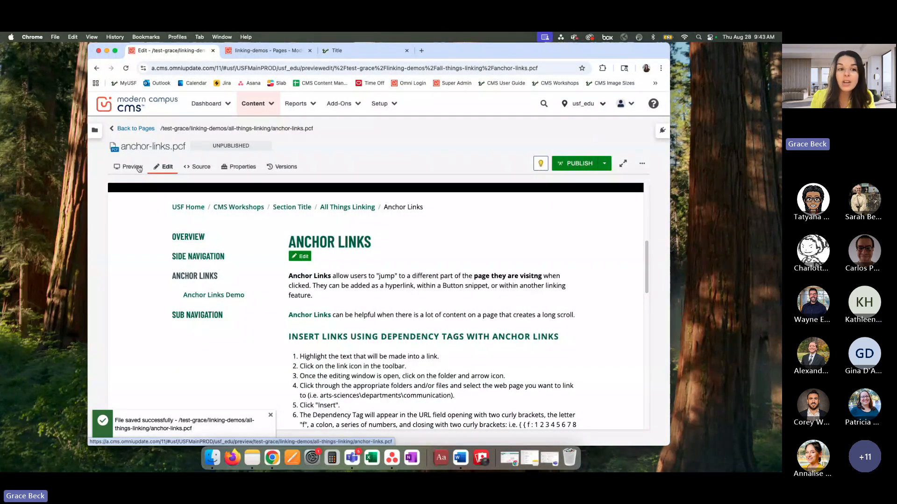
# Step: Preview anchor-links.pcf and find the linked "Anchor Links" text in the second paragraph
pyautogui.click(132, 167)
pyautogui.scroll(-5, 365, 312)
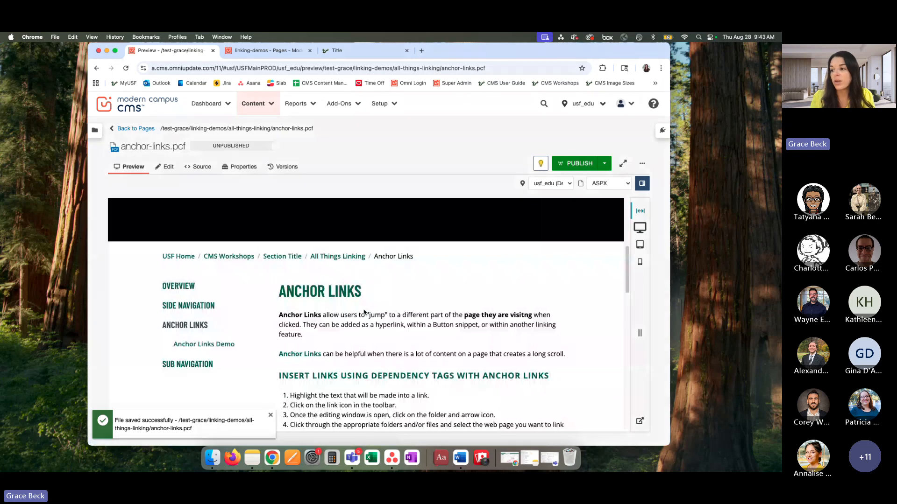